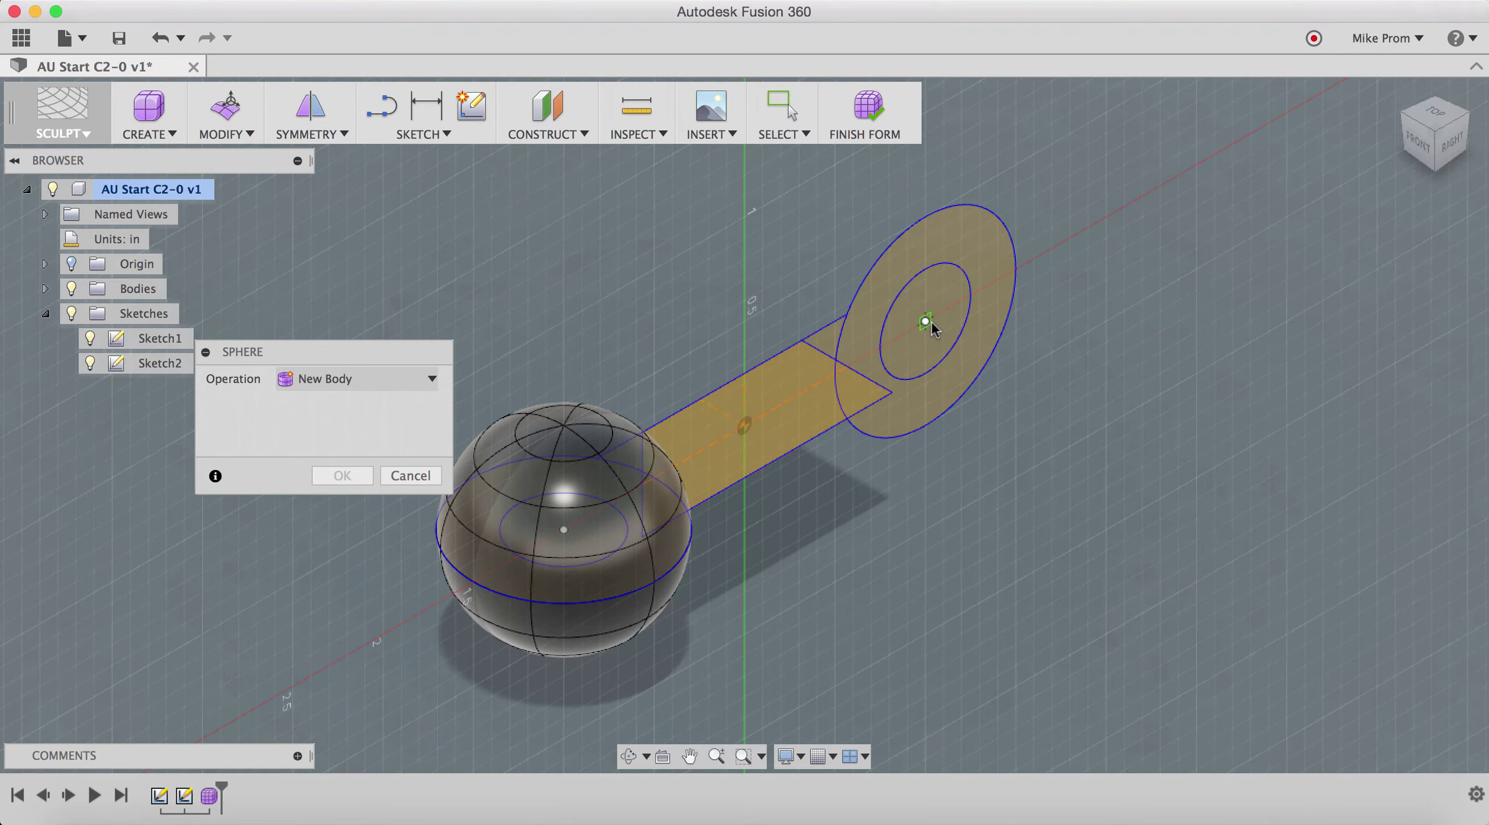
- Create a second sphere with a 1 in diameter, centred on the concentric sketch circles at the far end of the connecting strip
left_click(930, 322)
type("1")
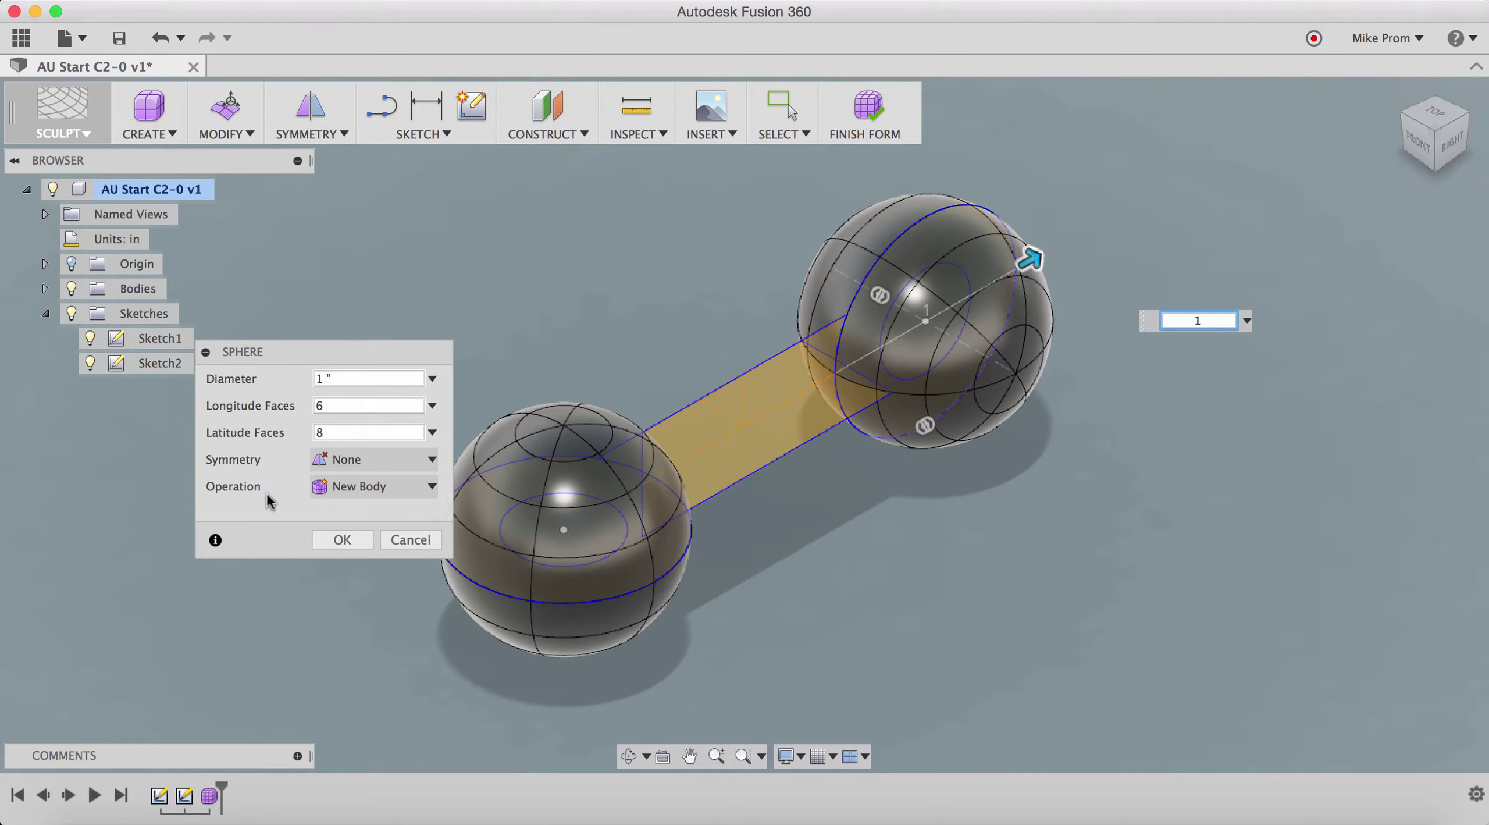
left_click(324, 536)
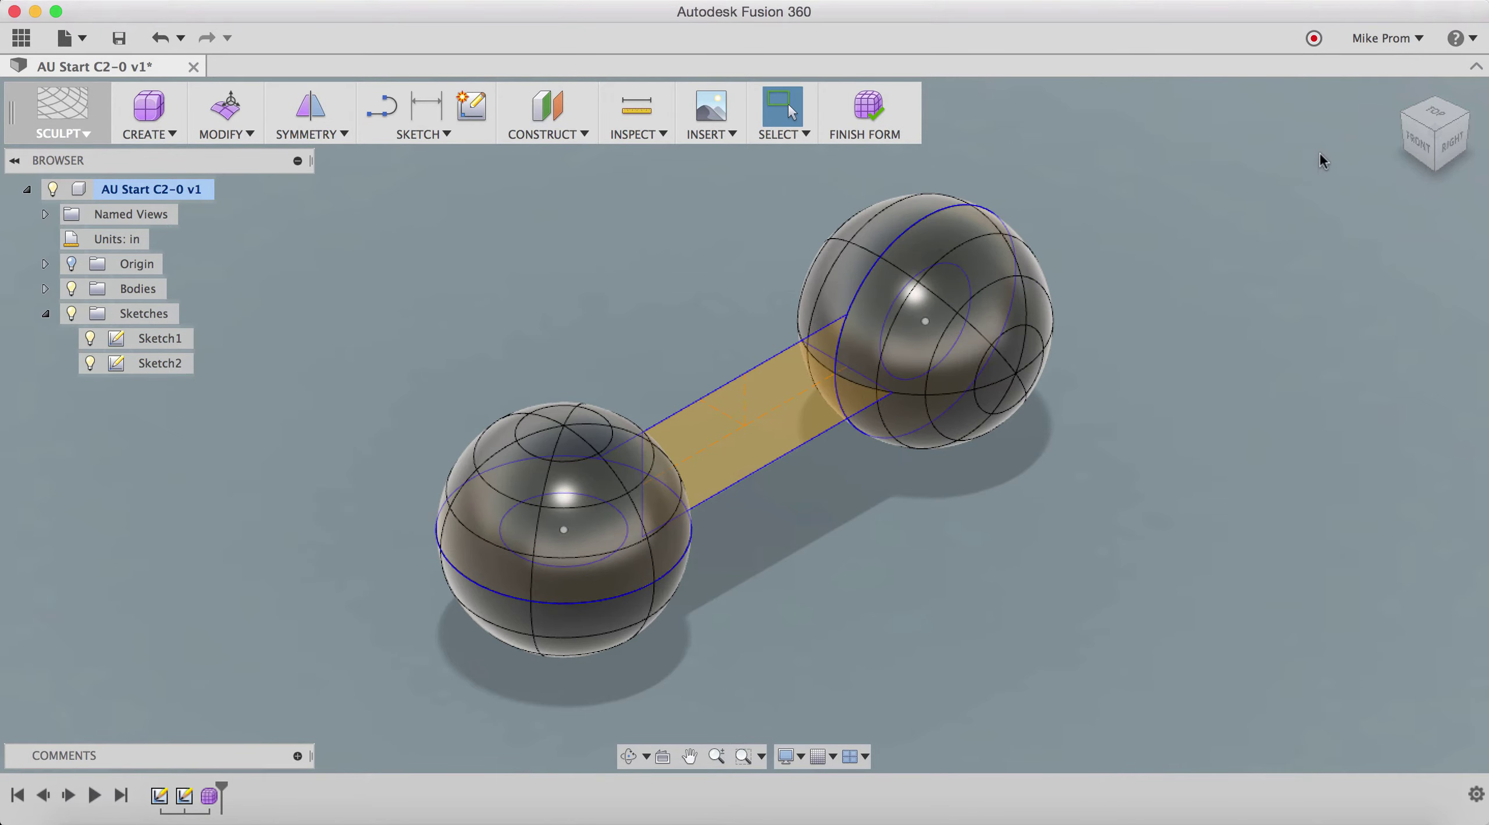
- With the sketches temporarily hidden, rotate the first sphere about its vertical axis until an edge line runs along the centreline toward the second sphere
left_click(1432, 110)
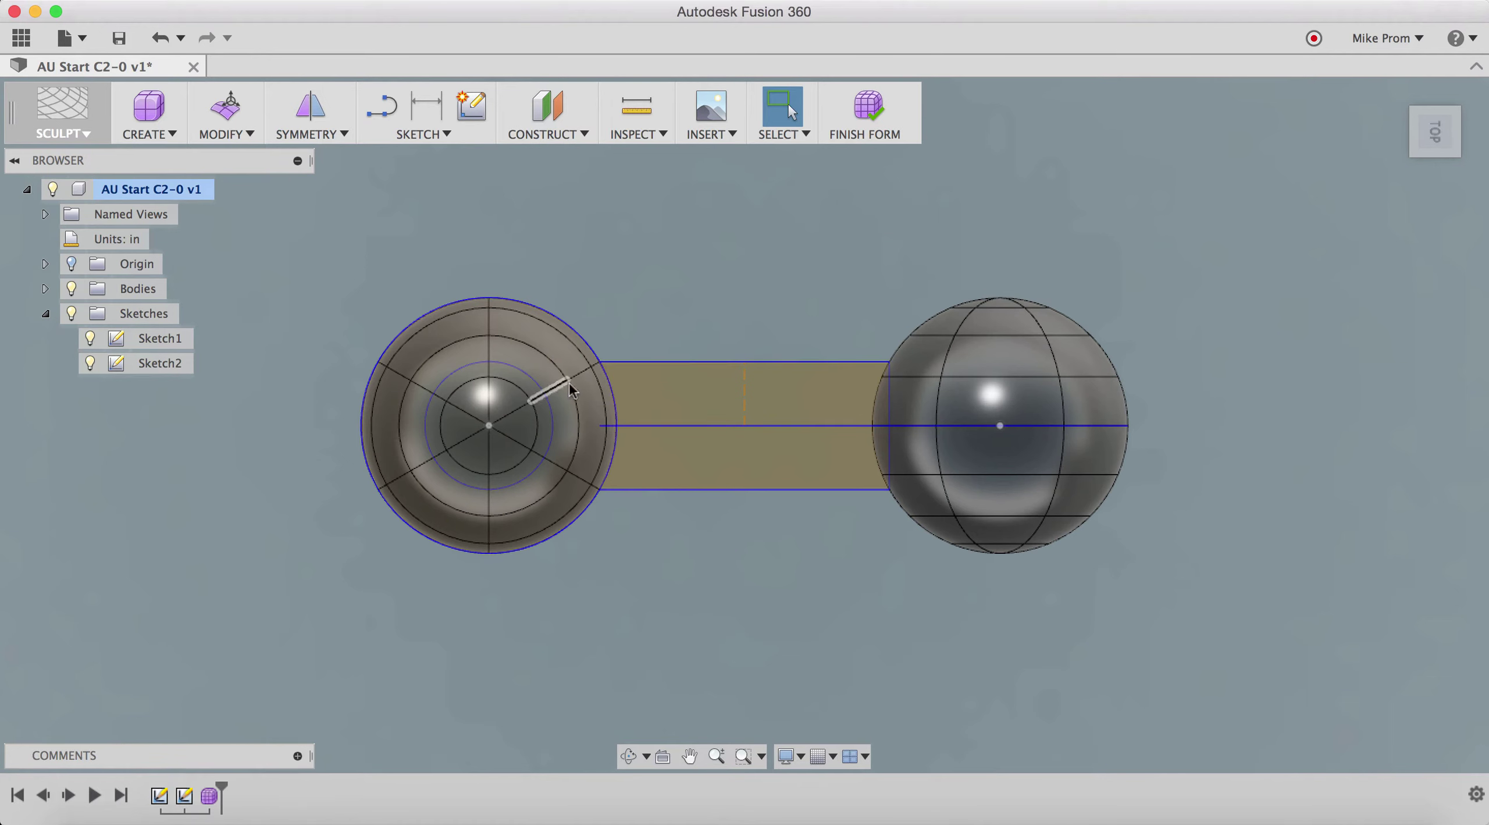
left_click(71, 312)
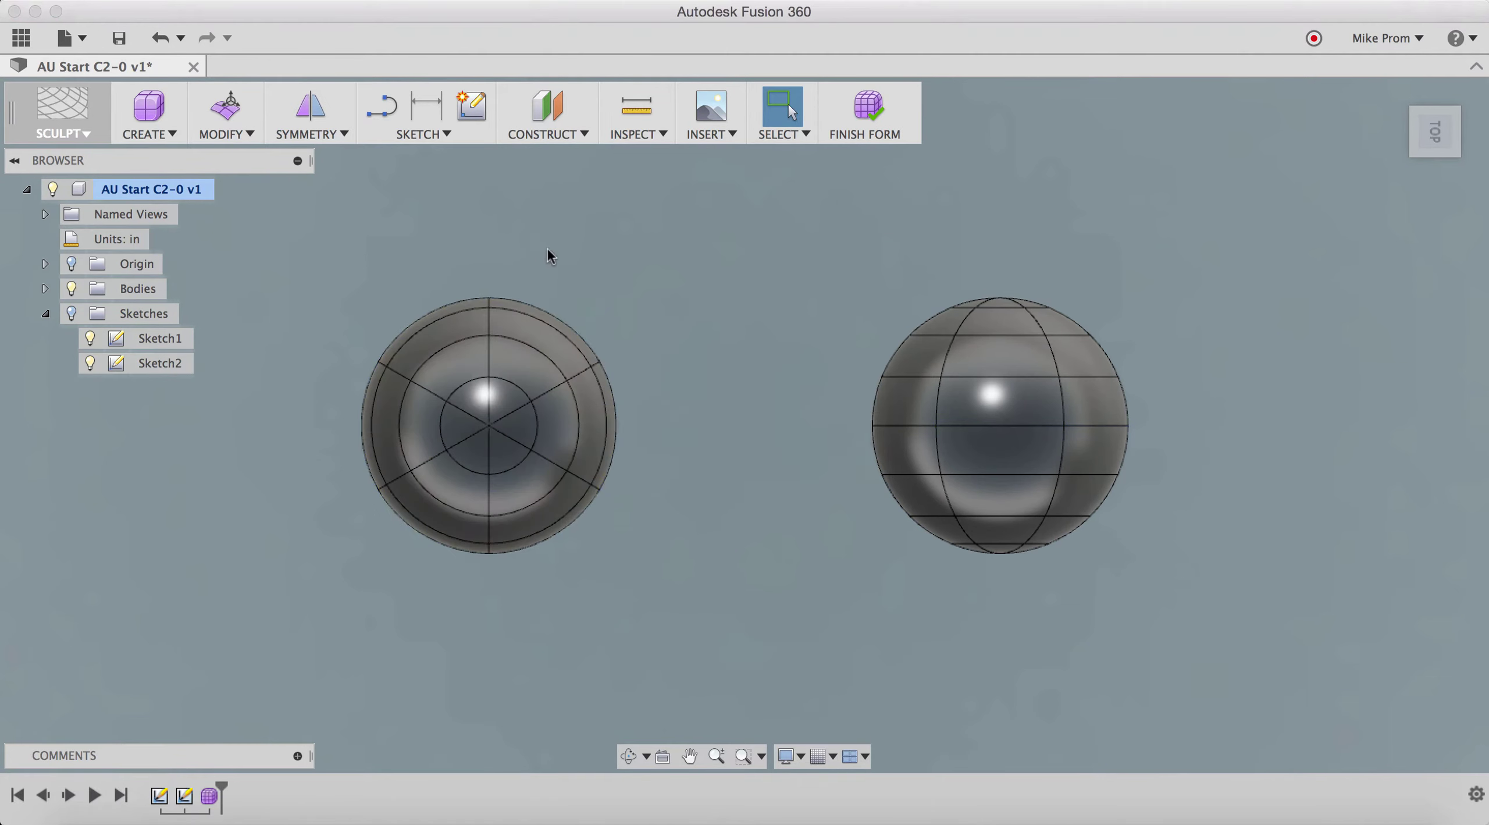
left_click_drag(702, 246, 361, 605)
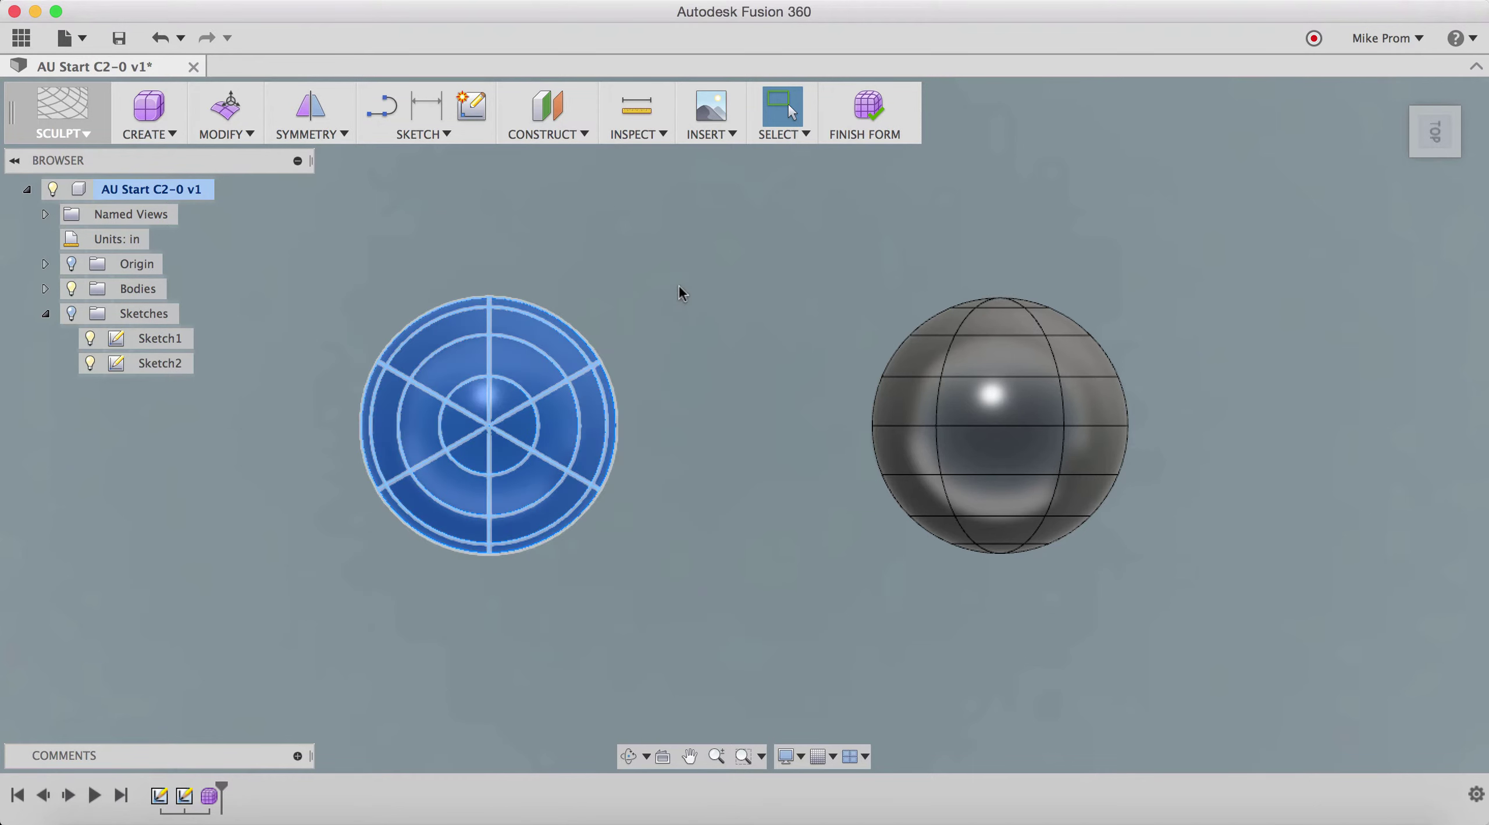
right_click(680, 287)
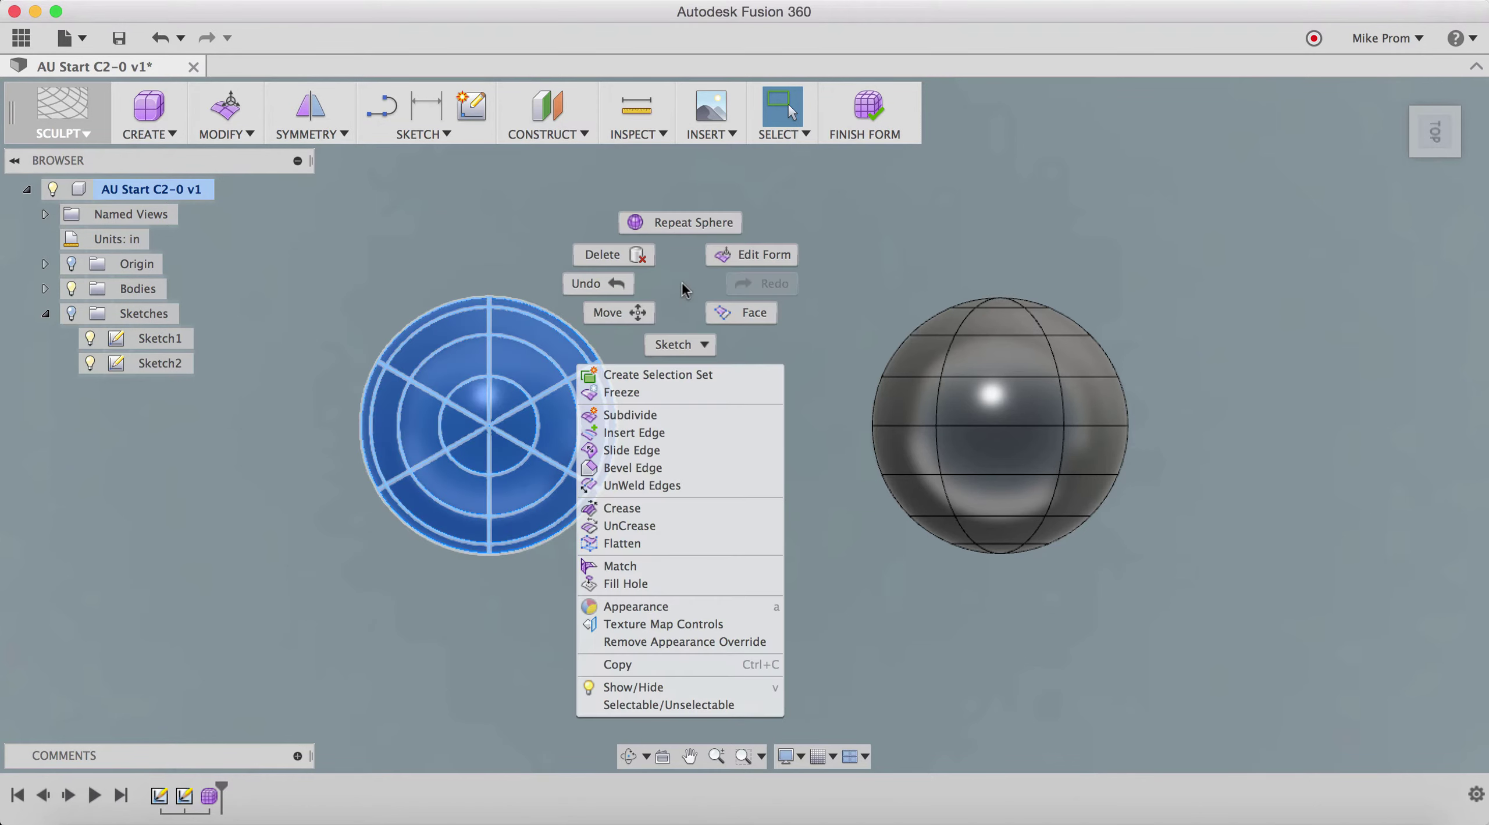
left_click(641, 311)
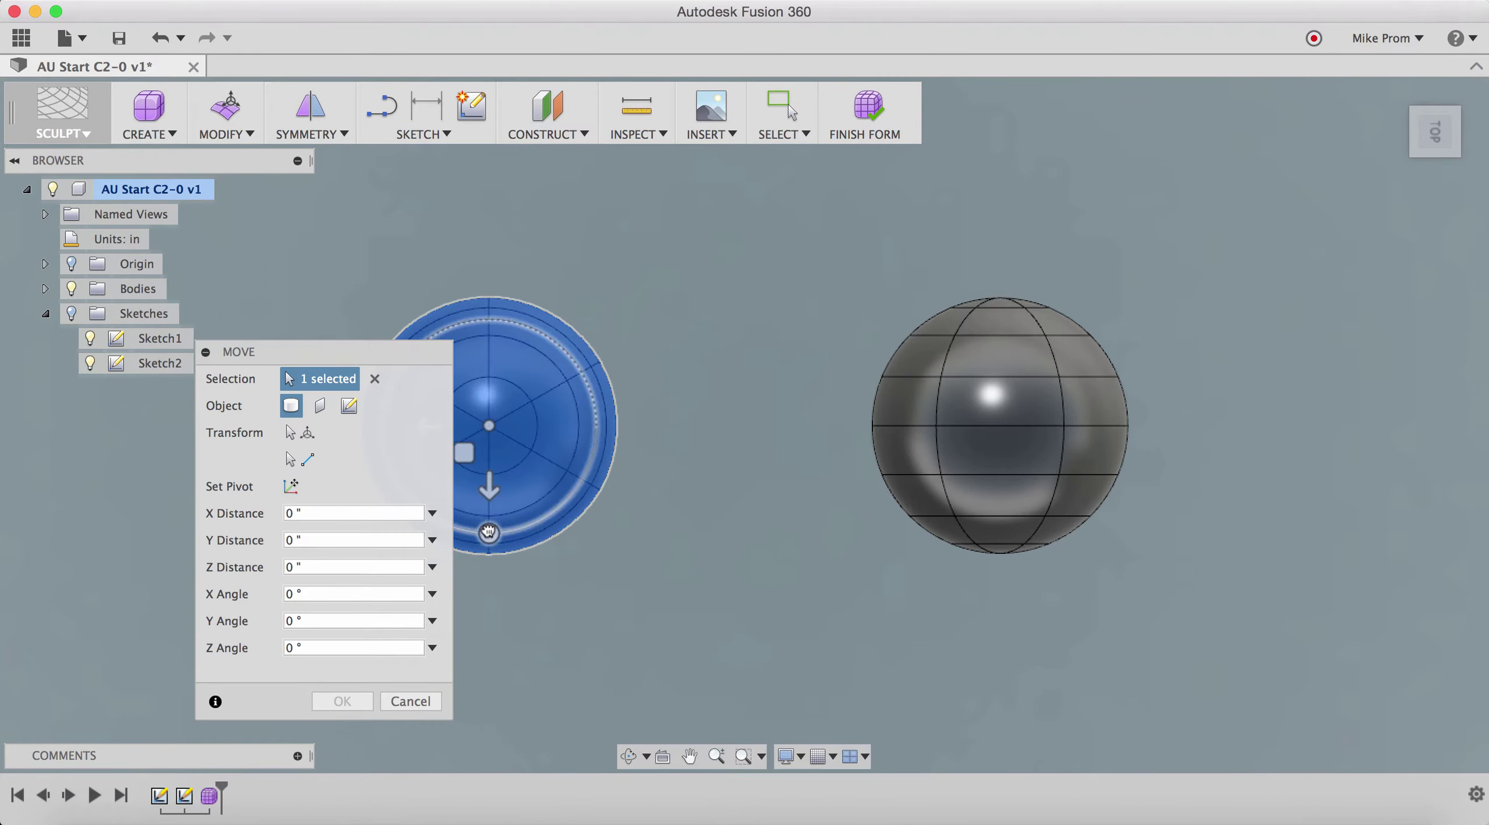
left_click_drag(489, 531, 565, 476)
key("Return")
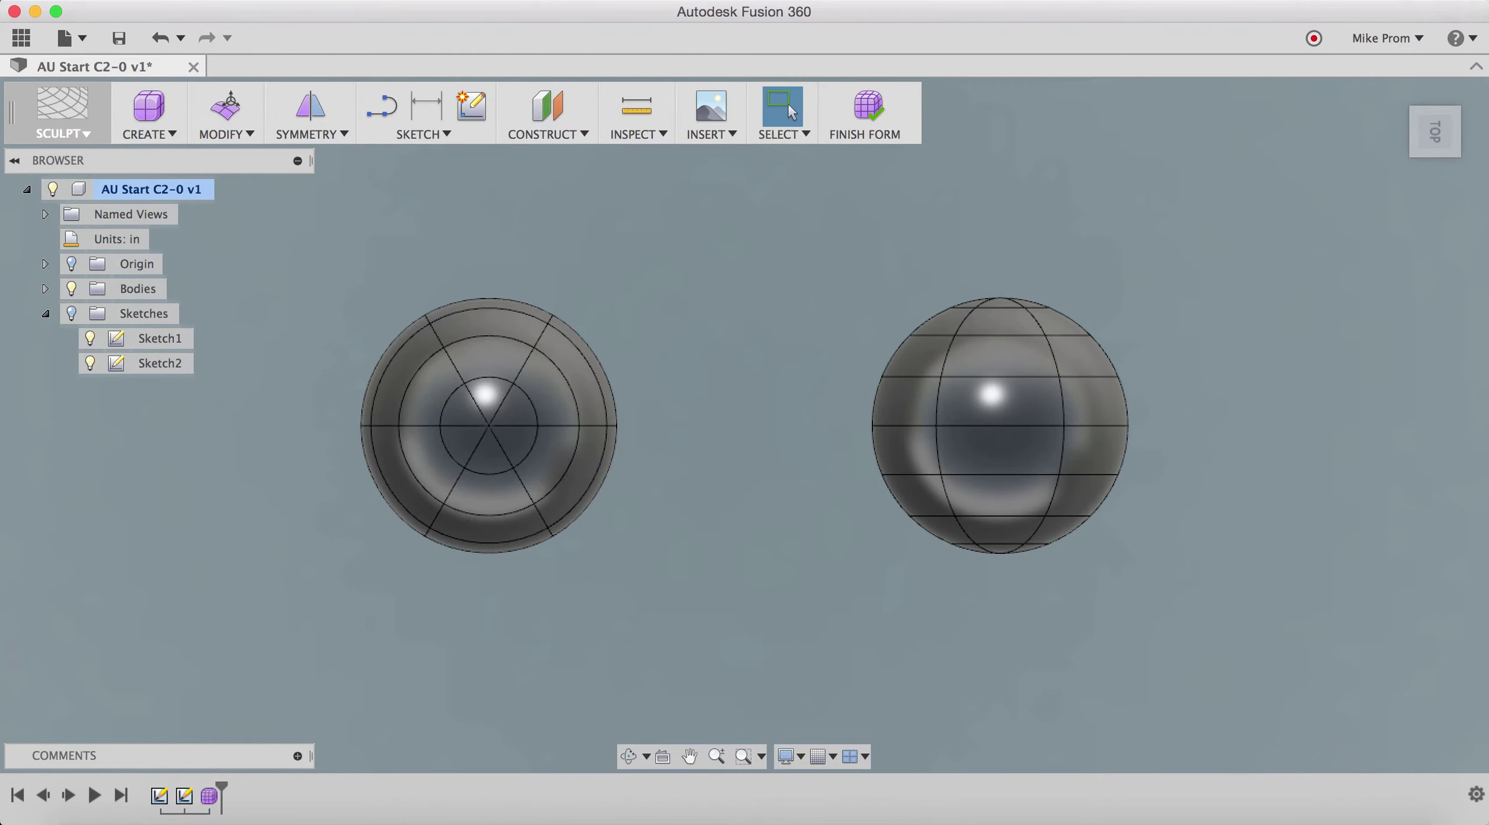
left_click(71, 313)
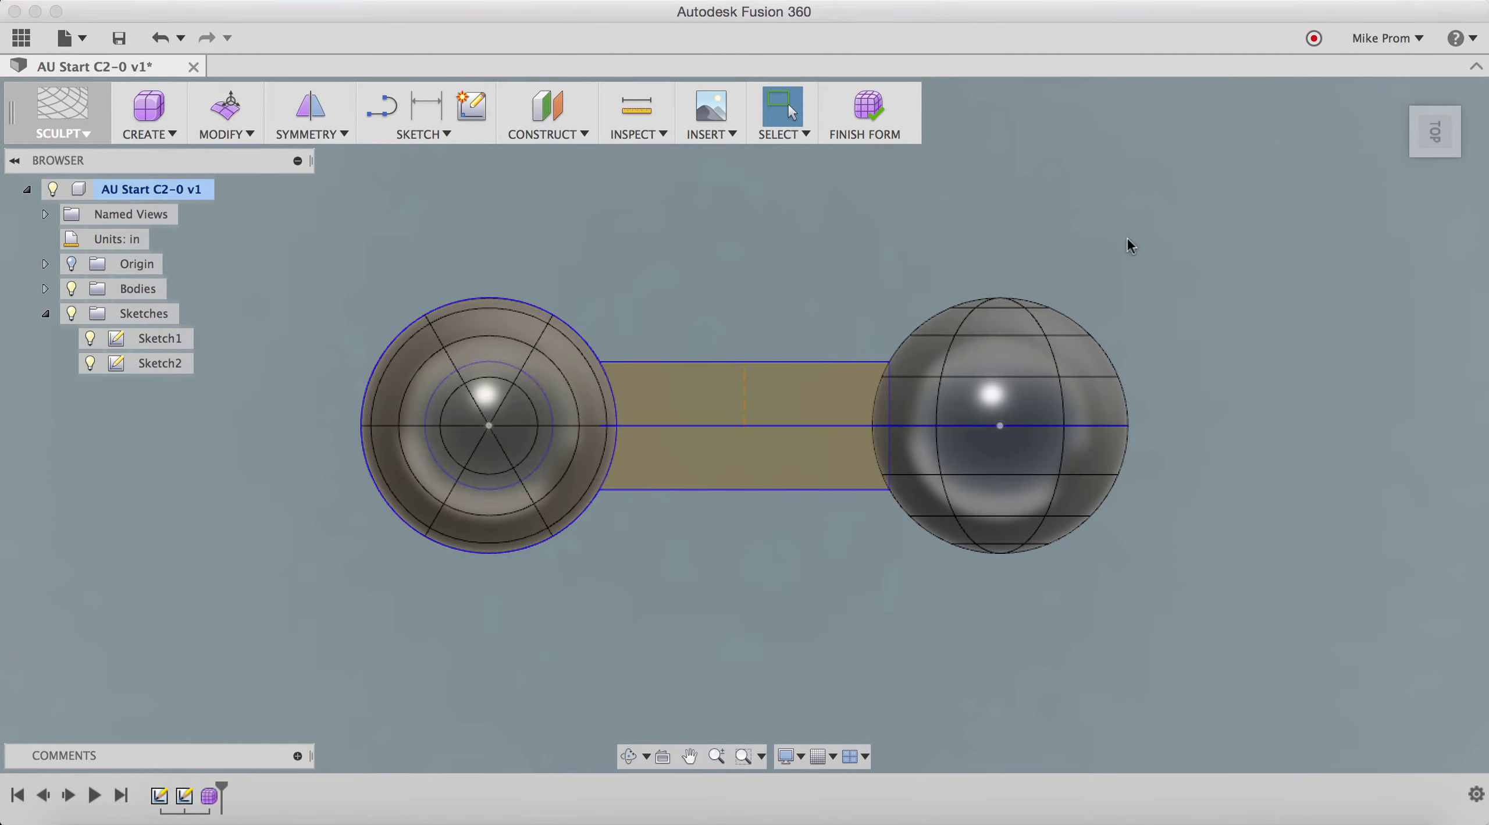
- Move the upper cap faces of the first sphere down about 0.118 in with Edit Form
left_click(1398, 100)
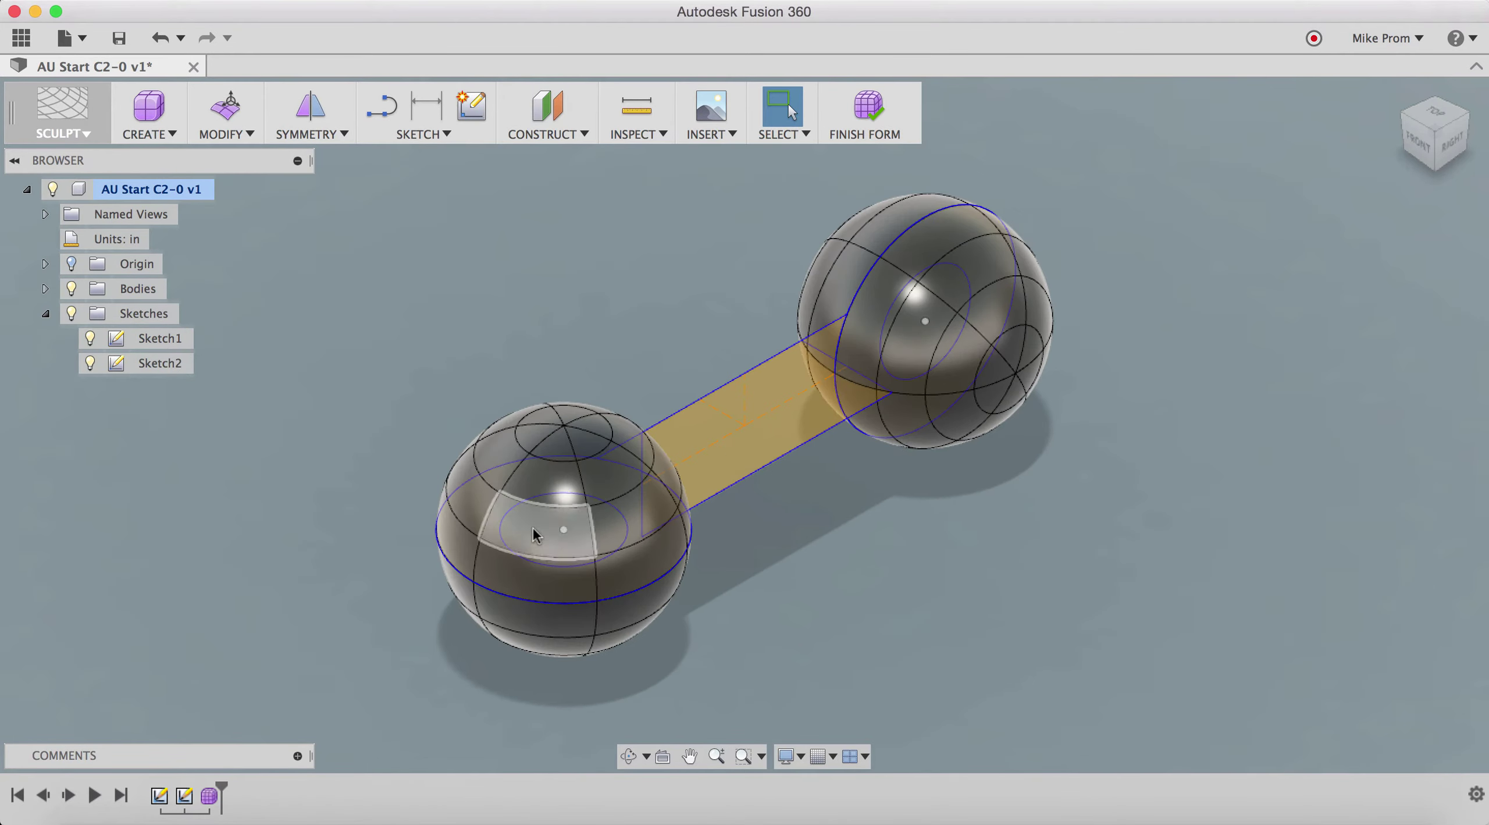
middle_click_drag(535, 534, 489, 396, "shift")
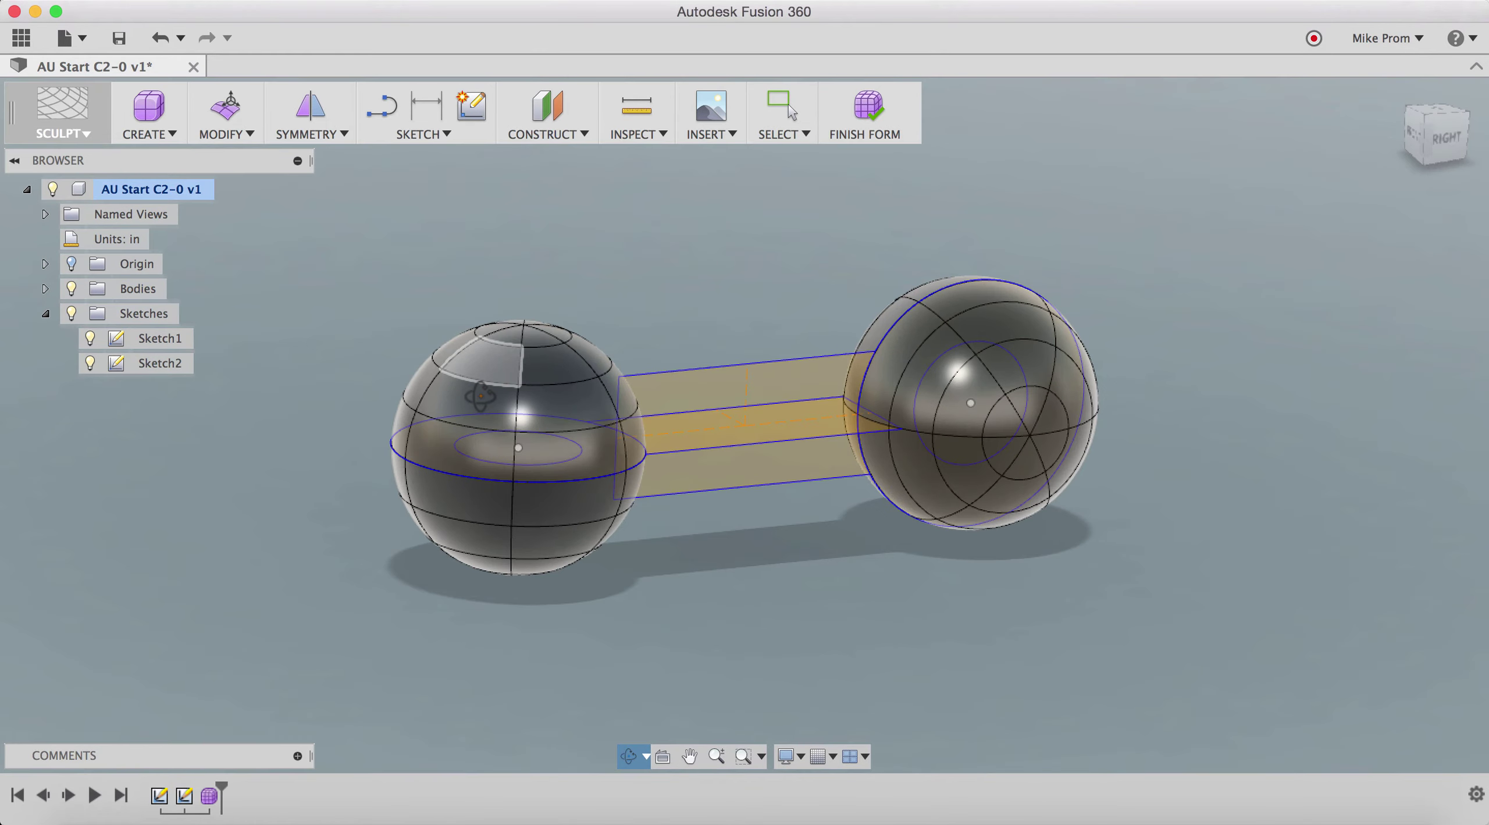
left_click(1444, 136)
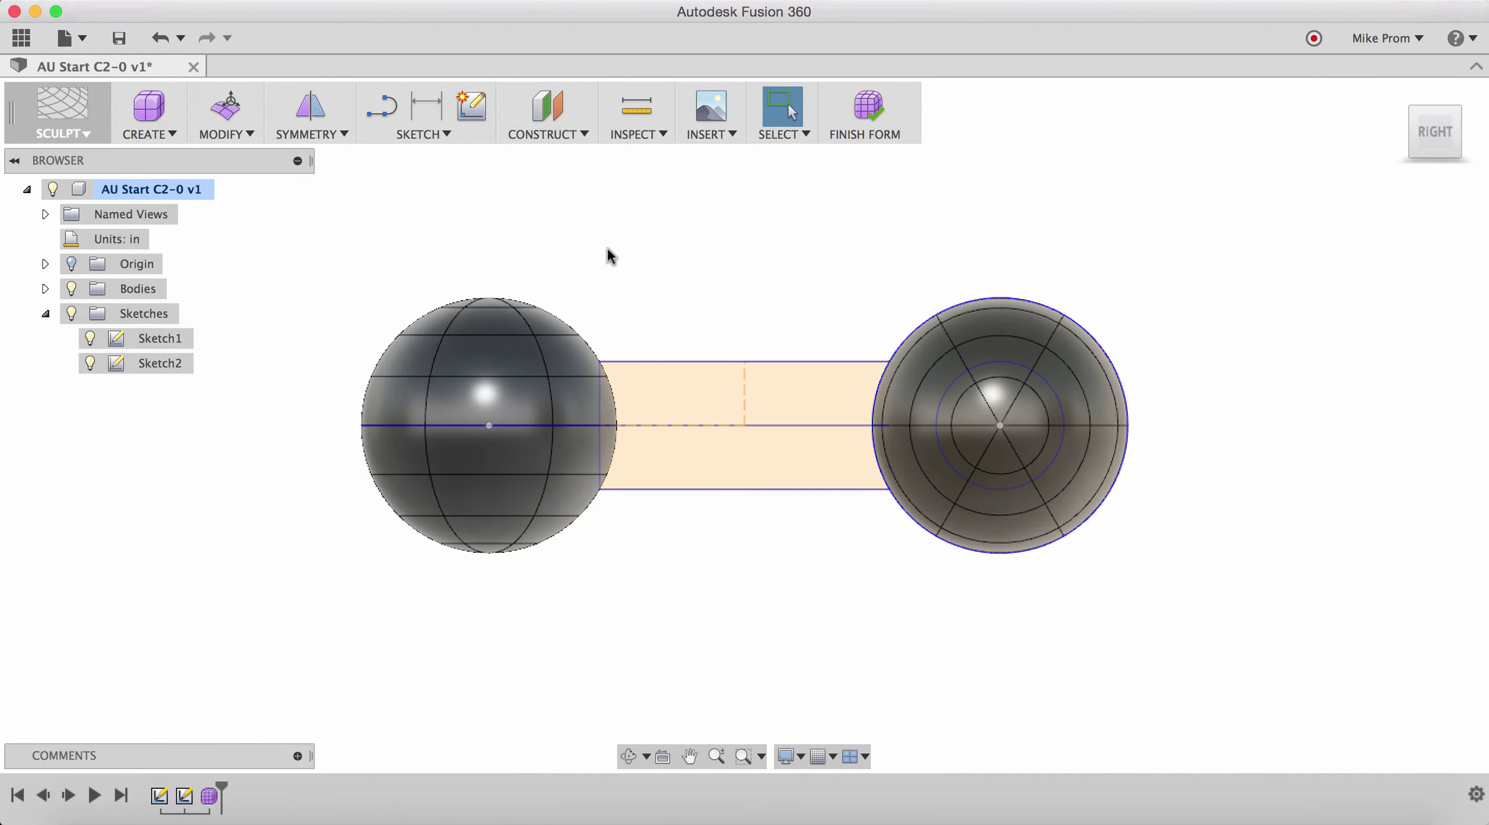
left_click_drag(607, 244, 402, 326)
right_click(637, 233)
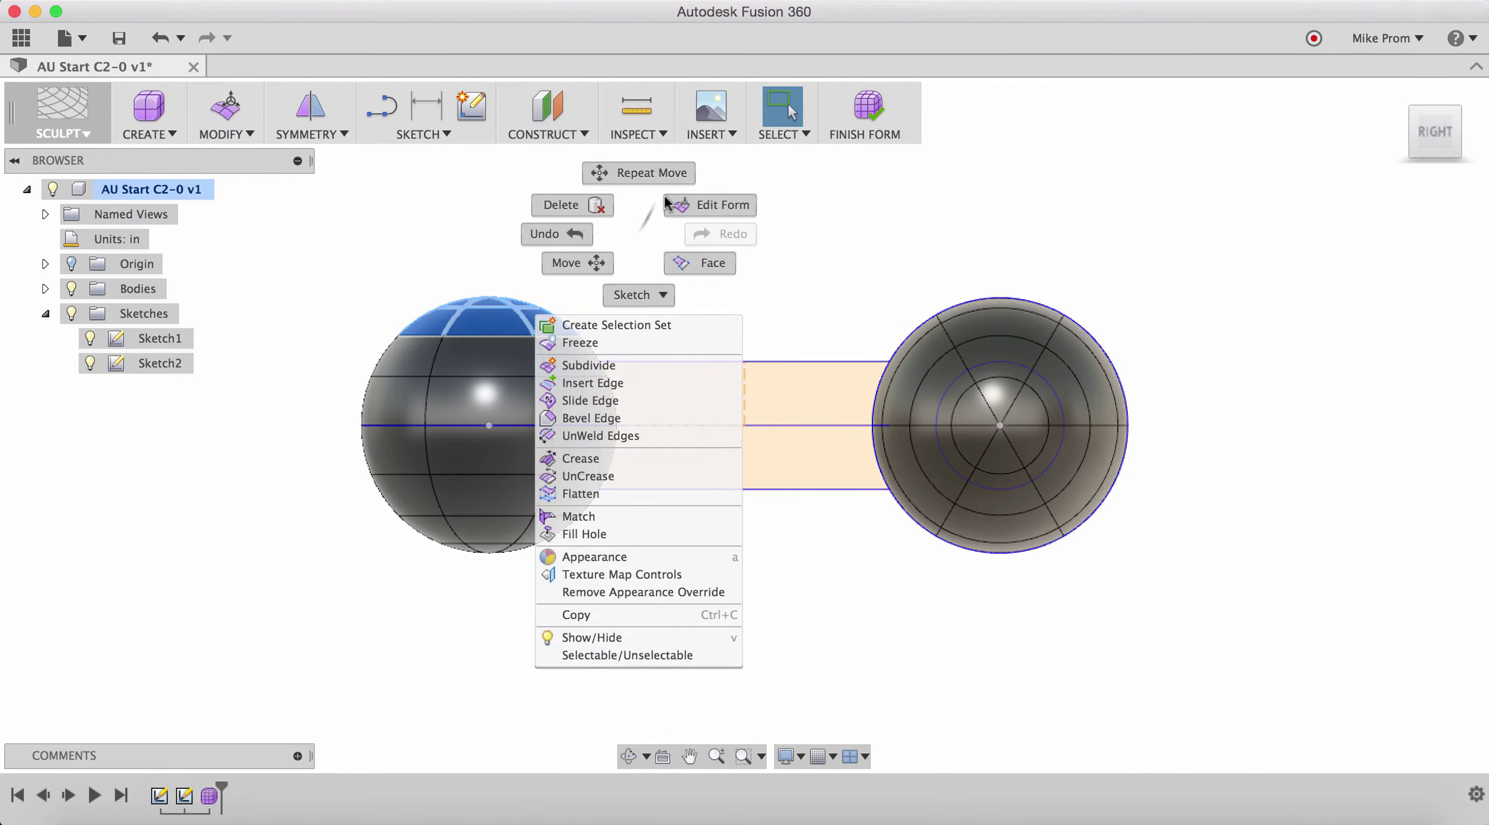
left_click(708, 205)
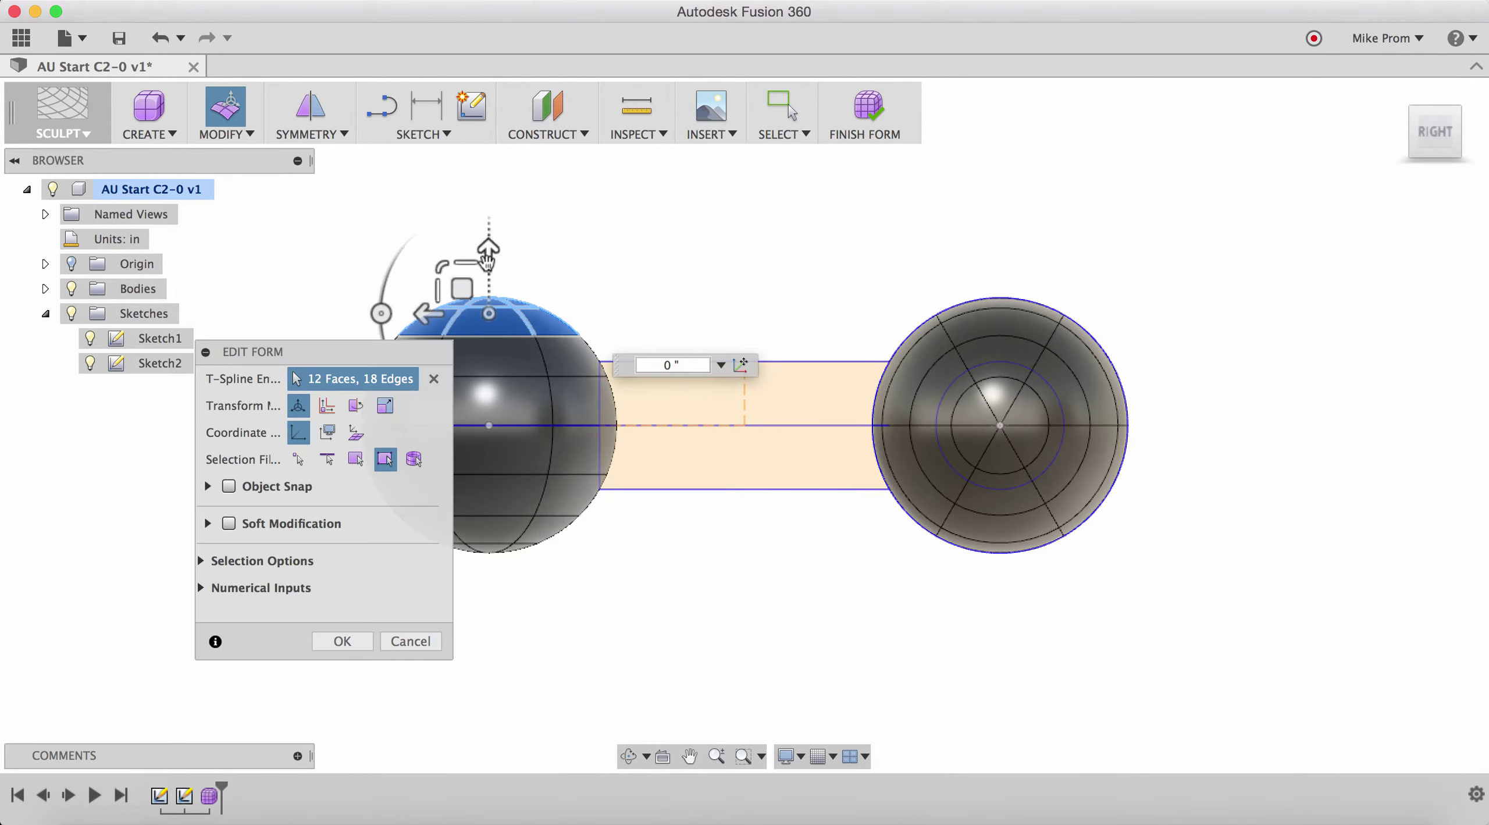
left_click_drag(488, 250, 491, 283)
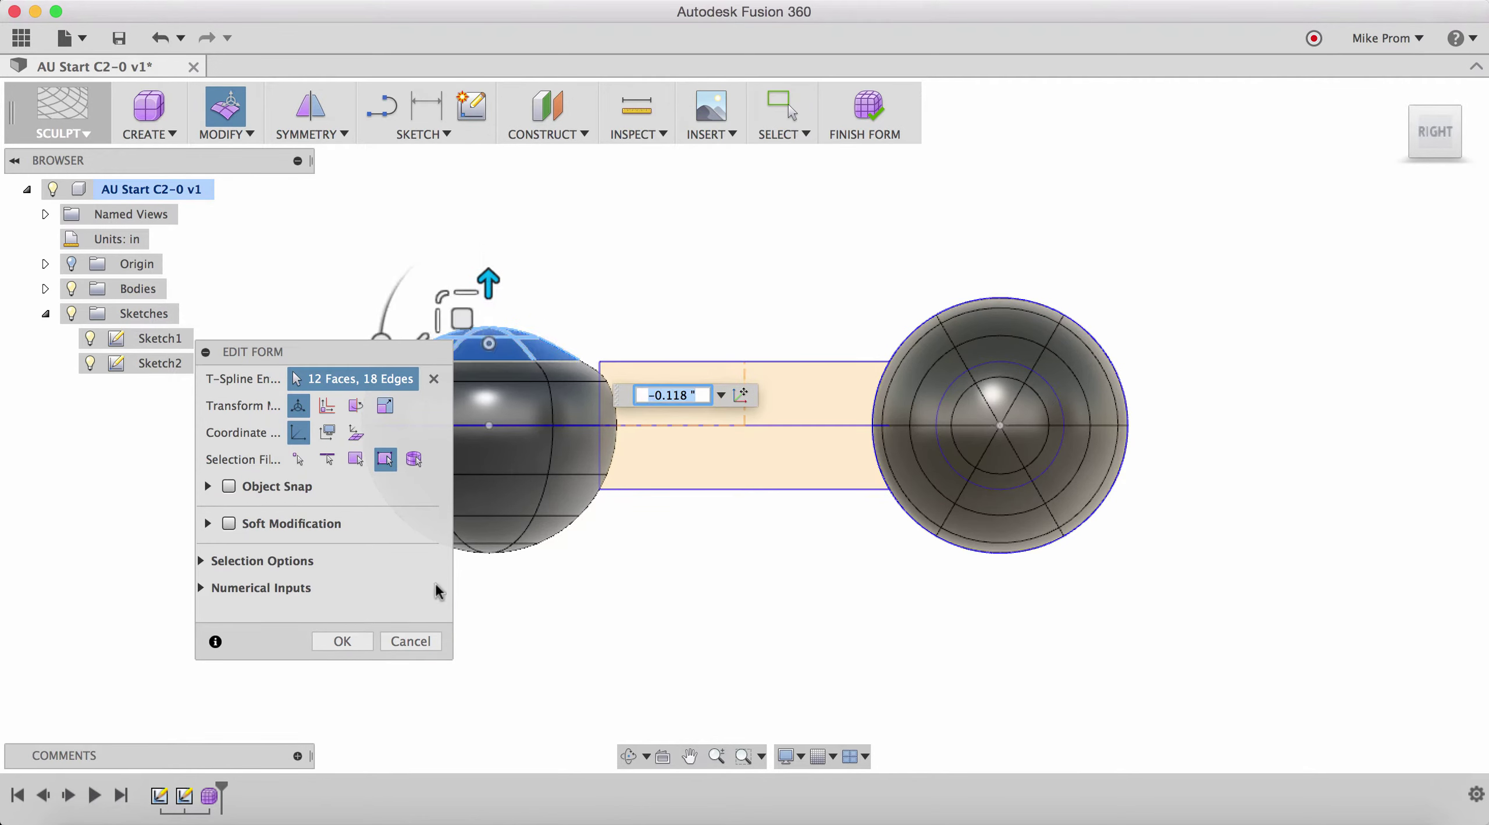
left_click(342, 641)
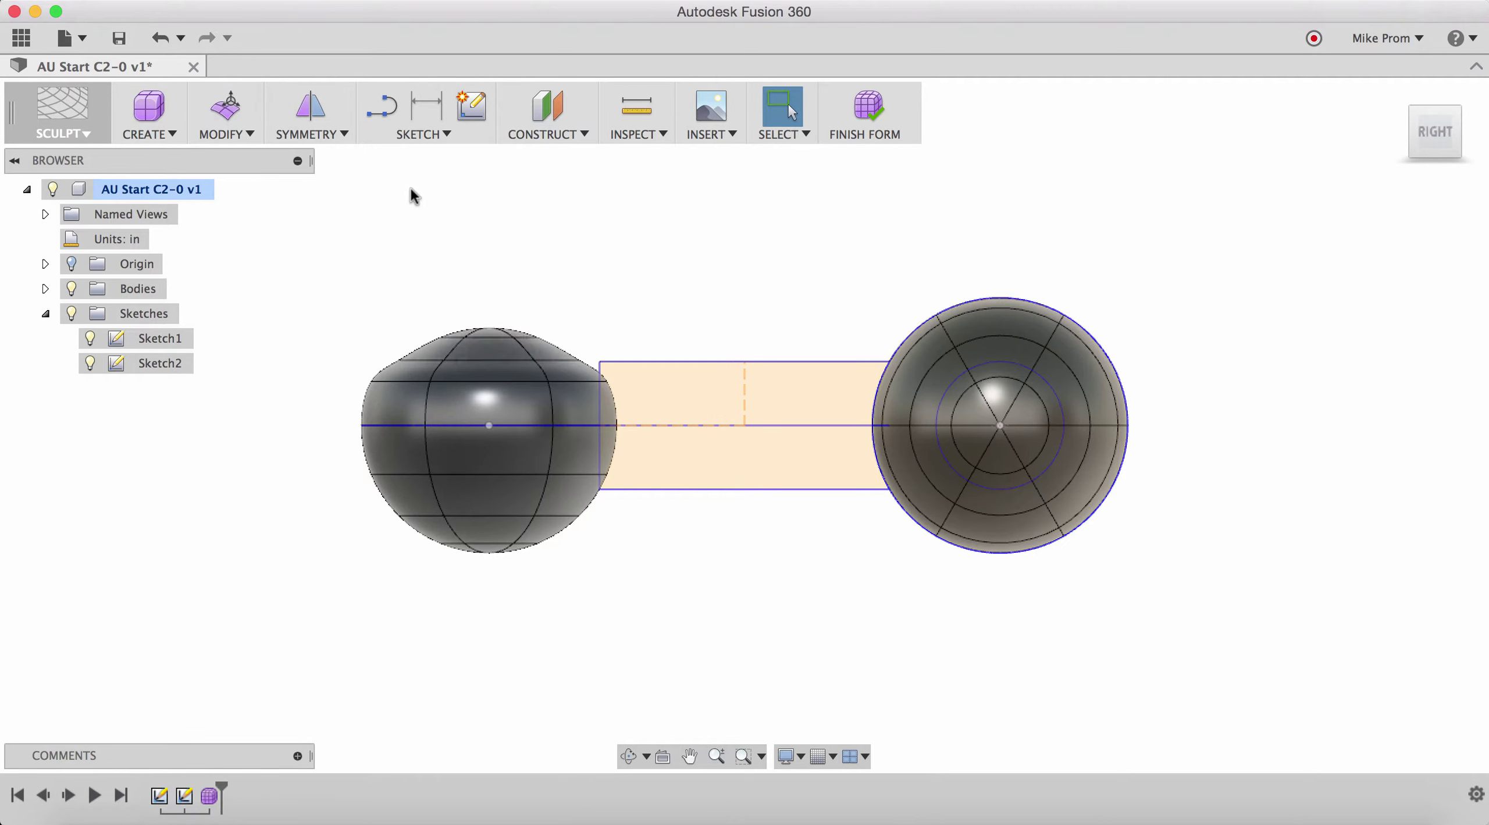
- Flatten the upper vertices of the first sphere using the Fit direction
left_click(250, 132)
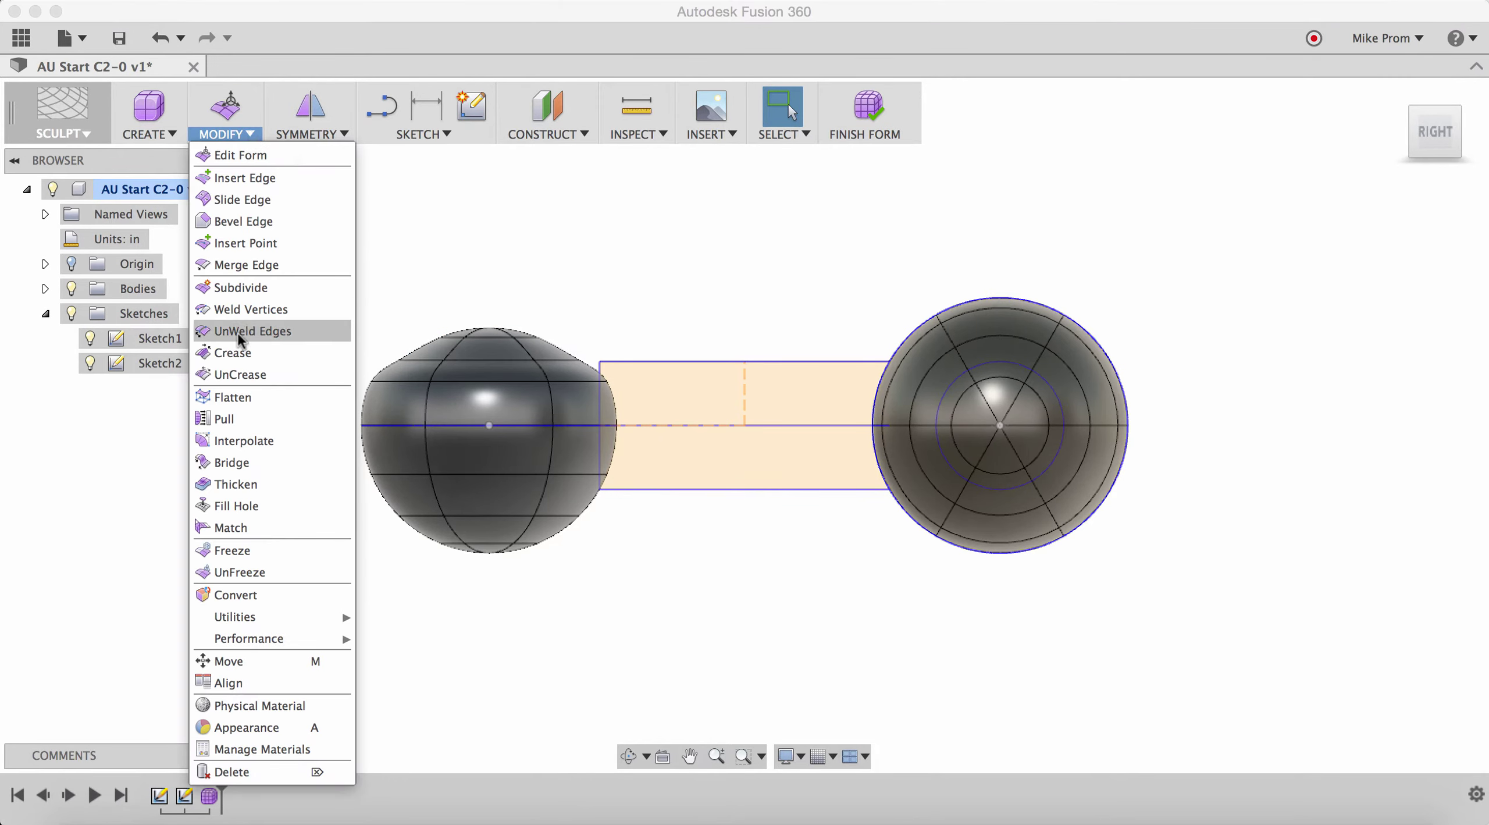
left_click(242, 406)
left_click_drag(634, 295, 367, 381)
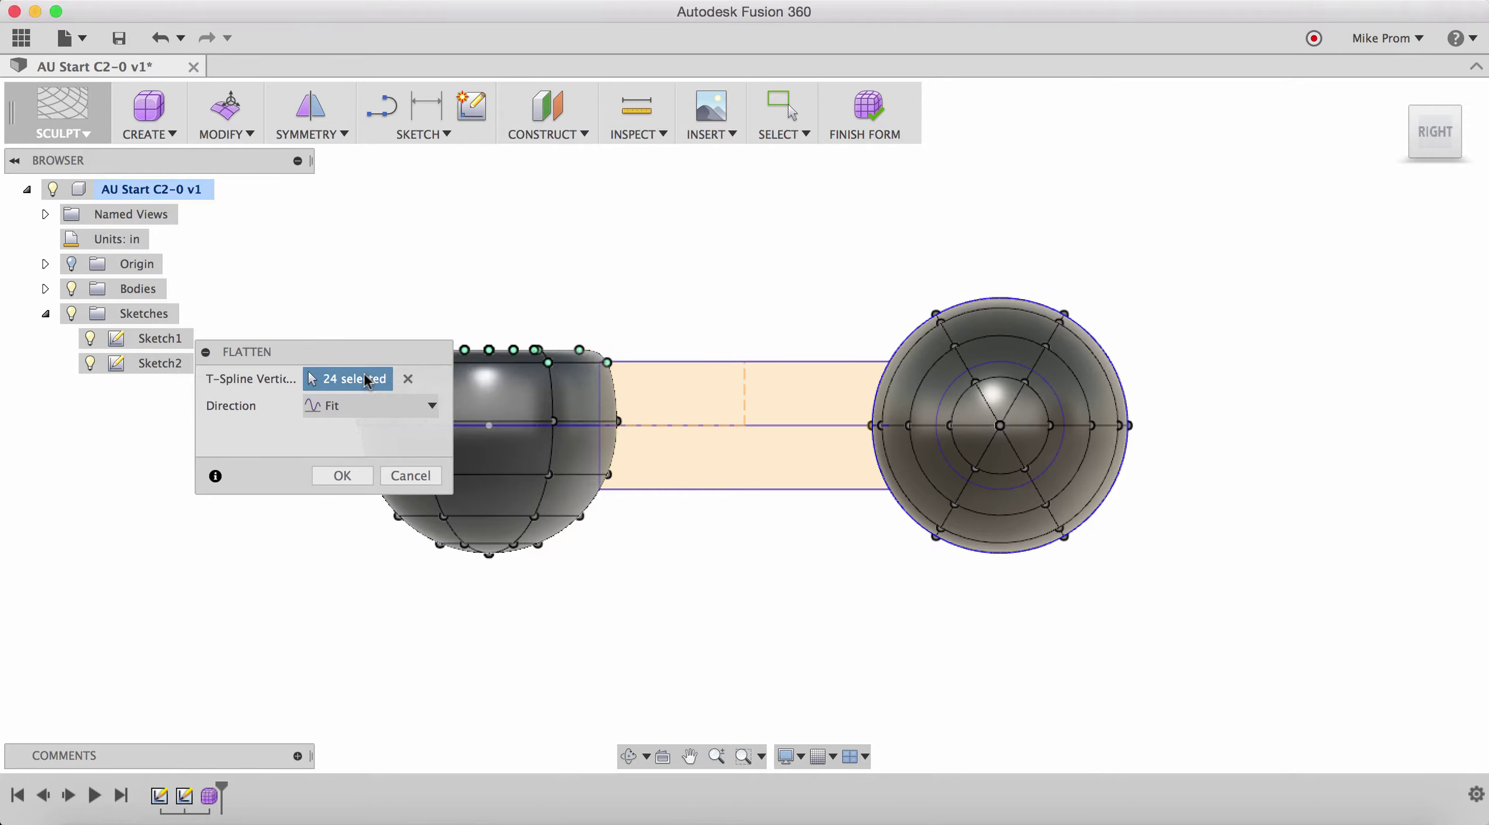
left_click(342, 475)
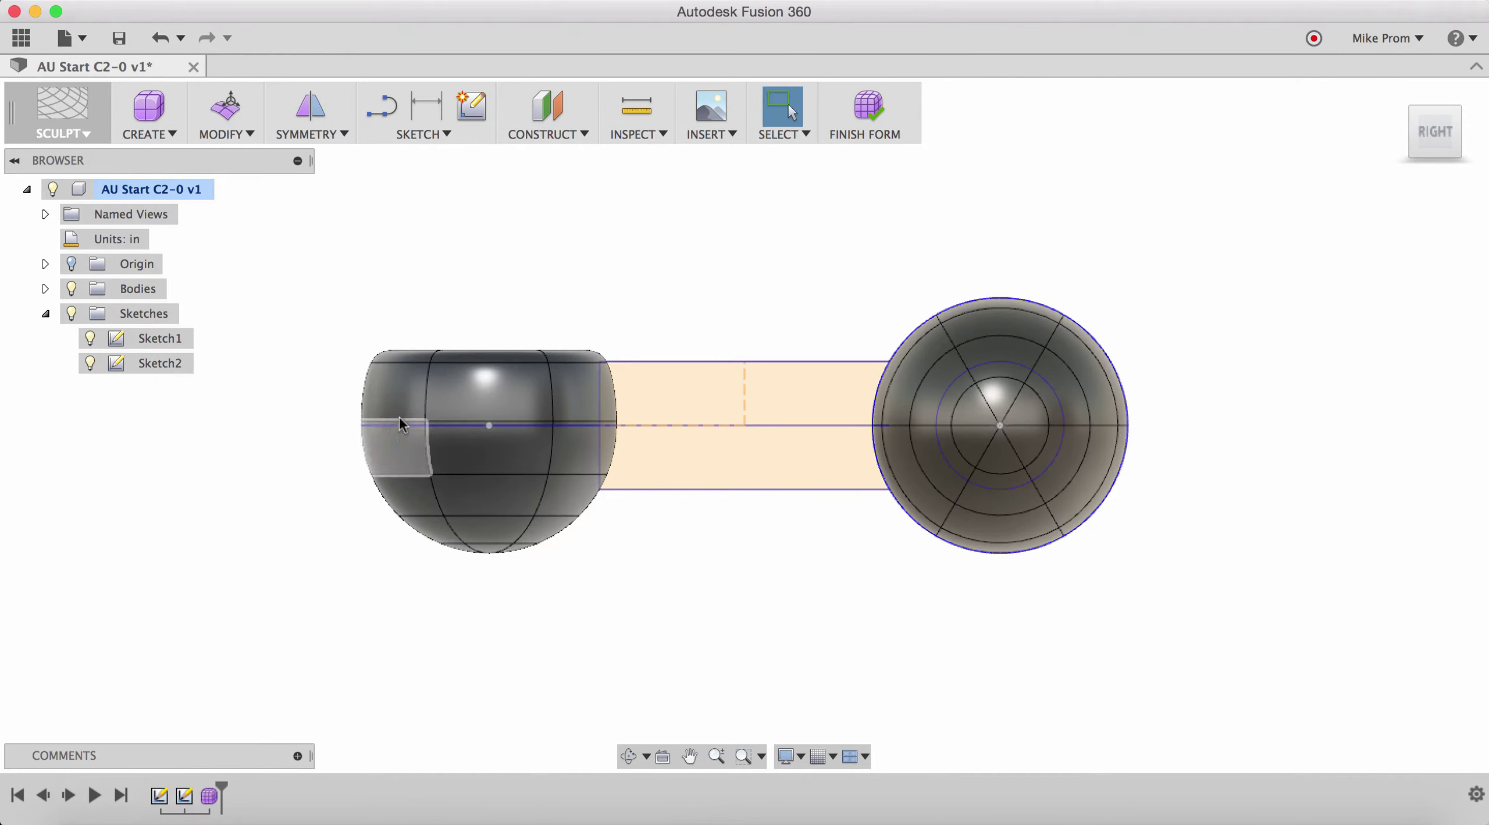
- Lower the flattened top faces of the first sphere about 0.041 in with Edit Form to meet the strip sketch's upper line
right_click(561, 279)
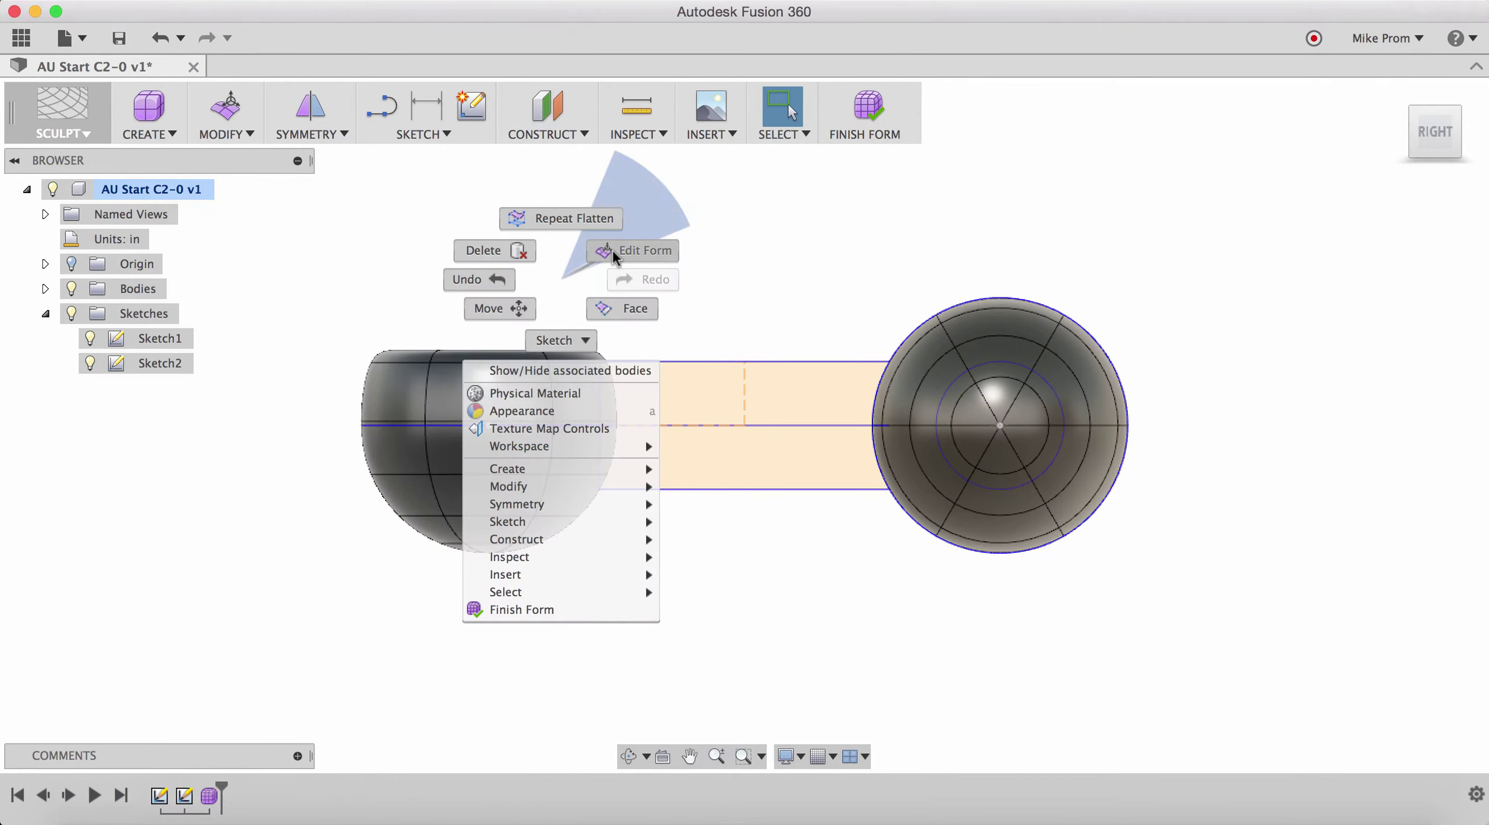
left_click(614, 247)
left_click_drag(629, 303, 359, 357)
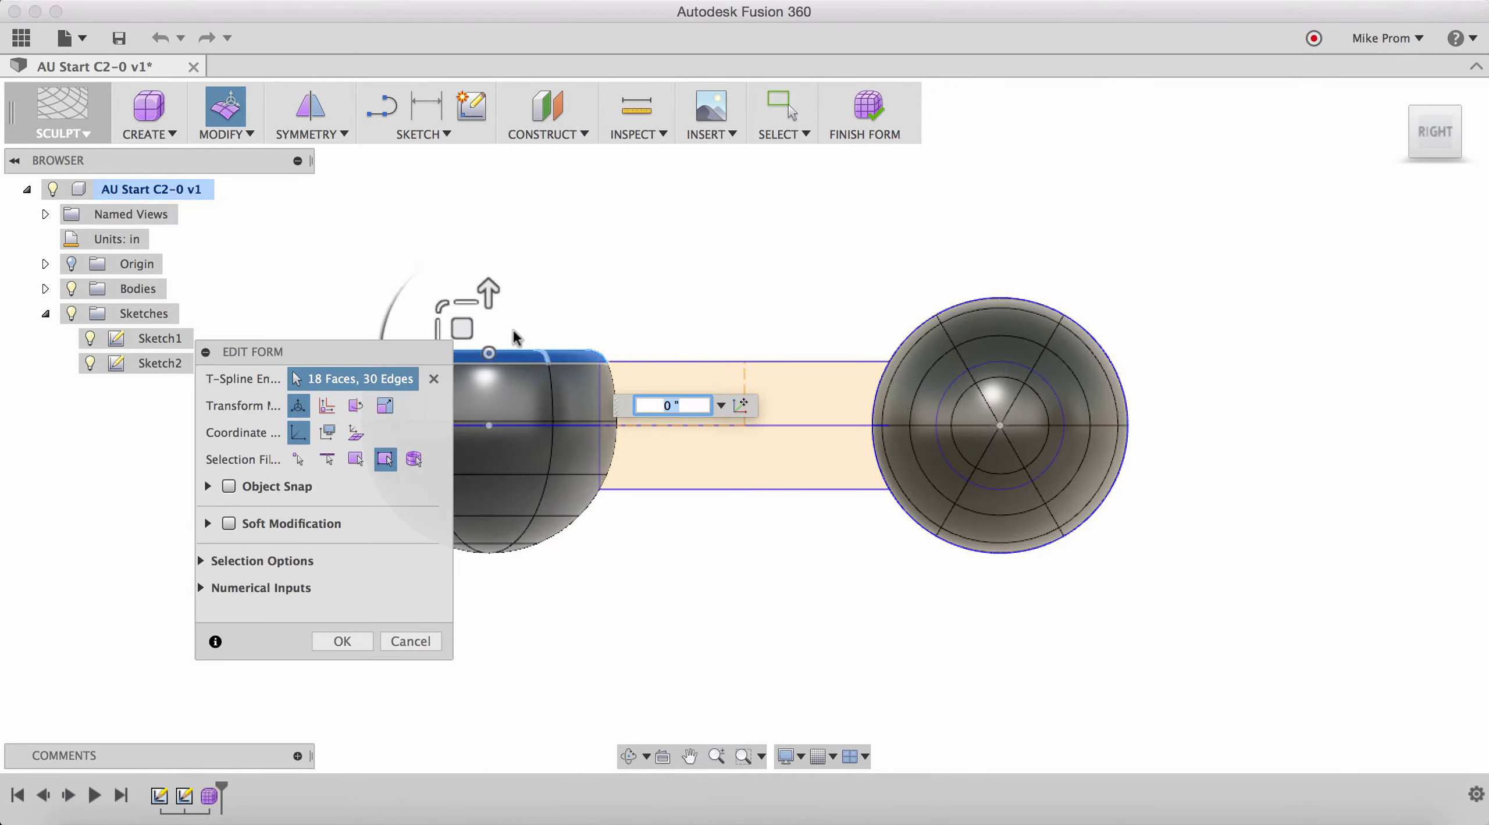
left_click_drag(488, 291, 488, 302)
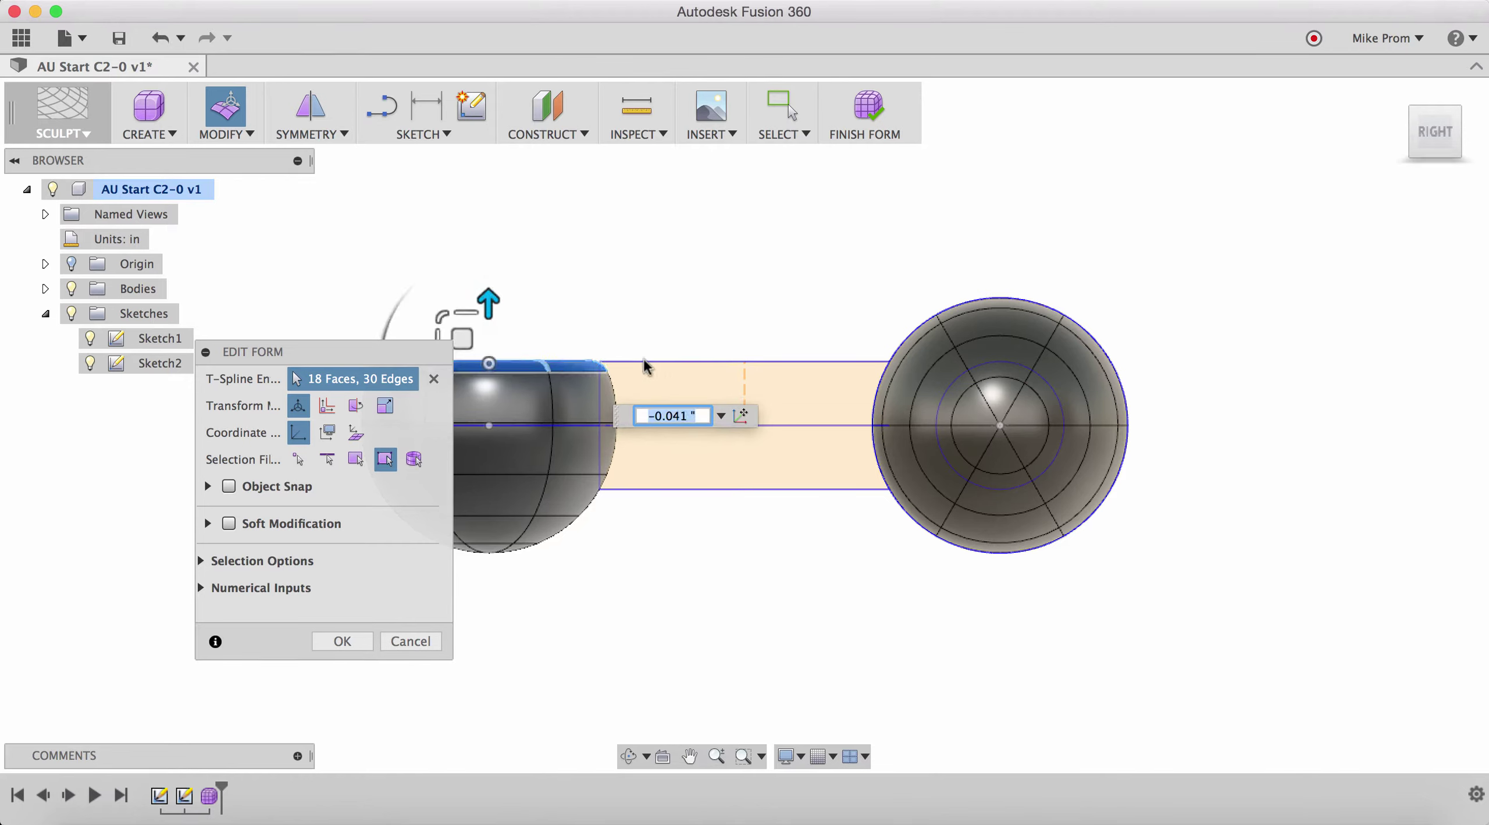
left_click(362, 639)
middle_click_drag(686, 319, 728, 461, "shift")
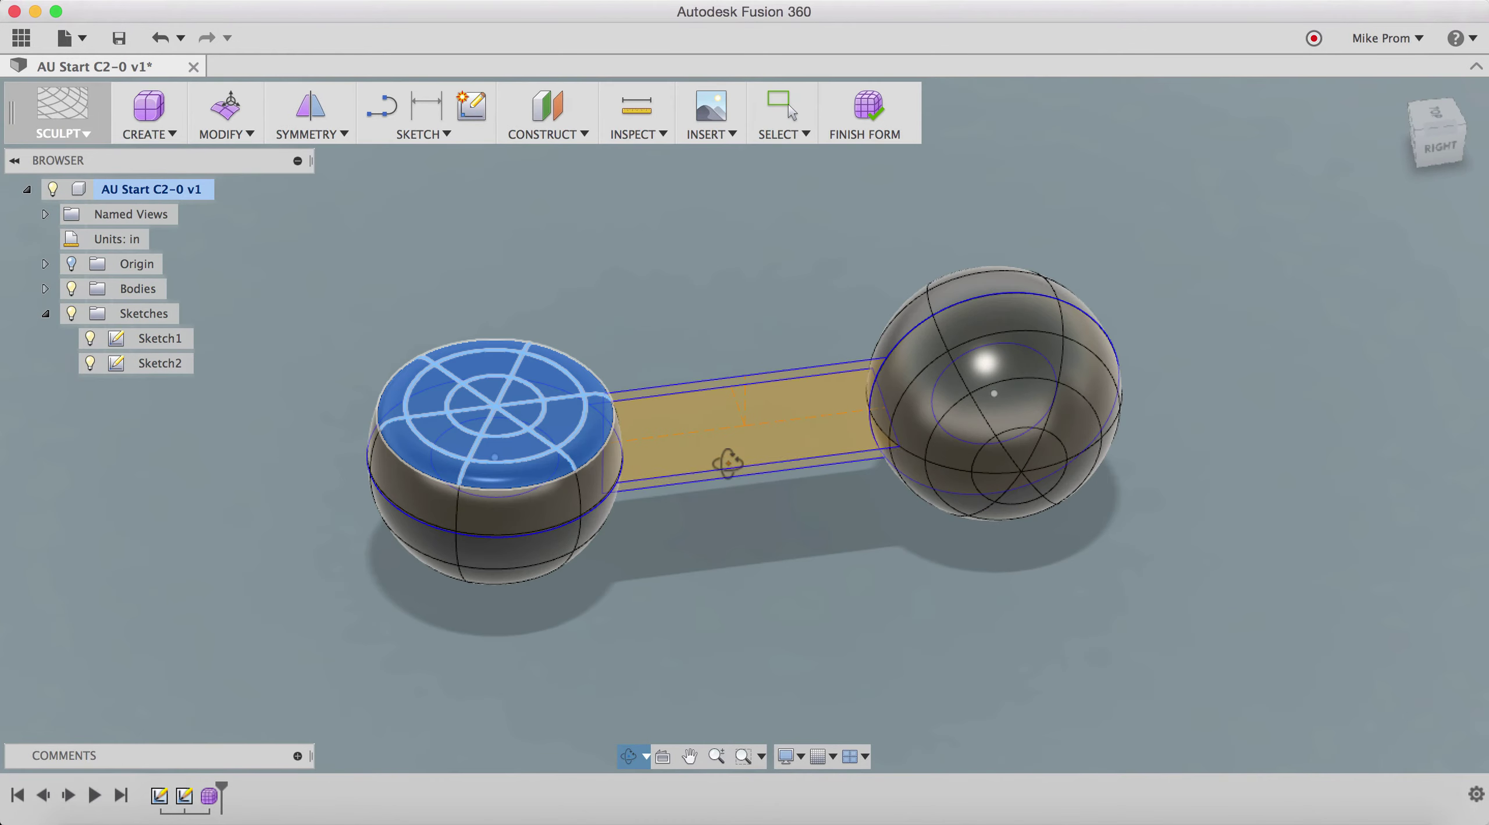
left_click(969, 201)
- Flatten the right-facing cap of the second sphere, as seen from above, using the Fit direction
left_click(1435, 116)
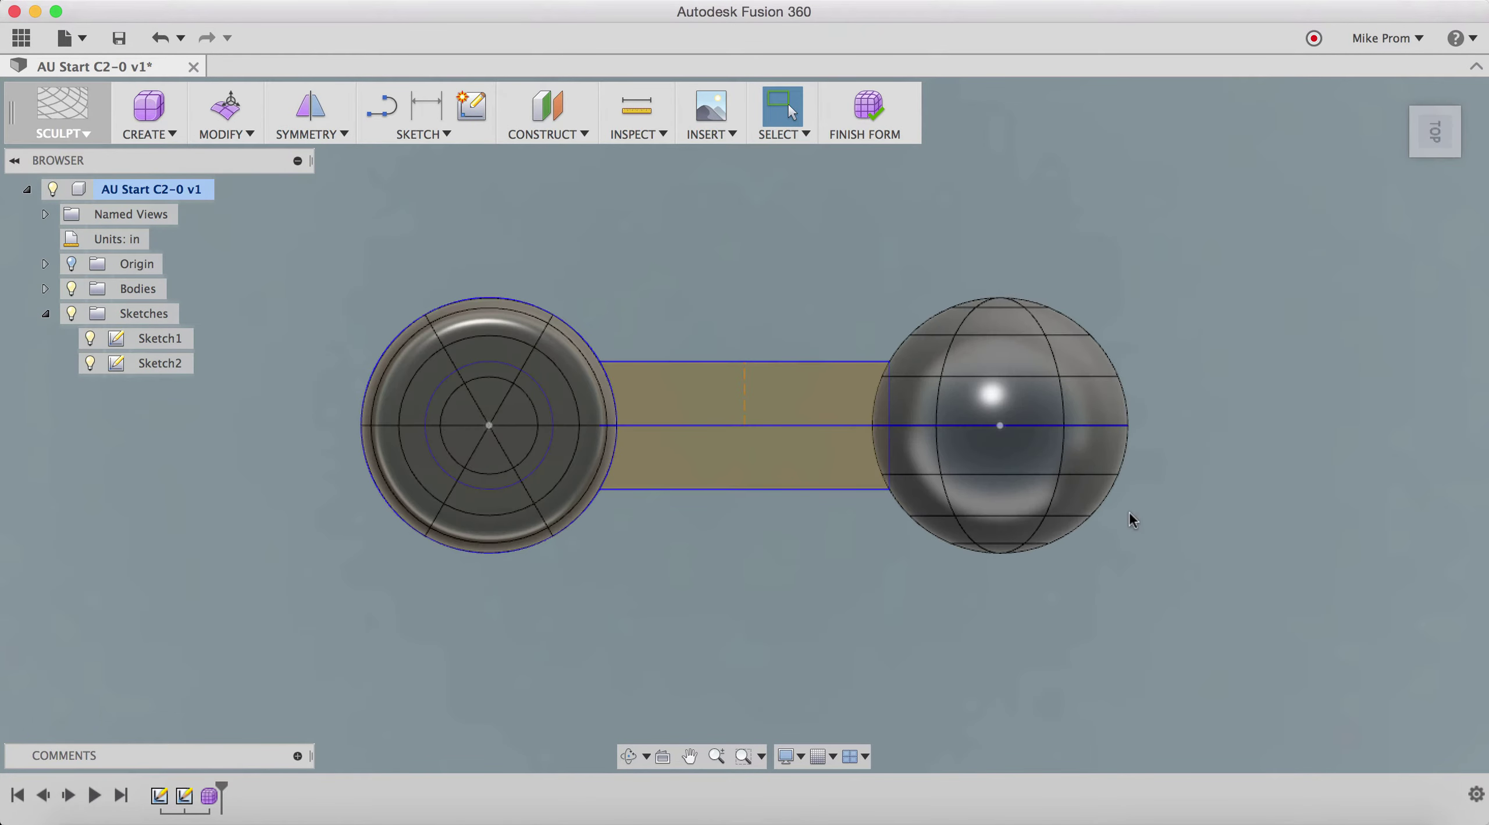
left_click_drag(1091, 527, 851, 571)
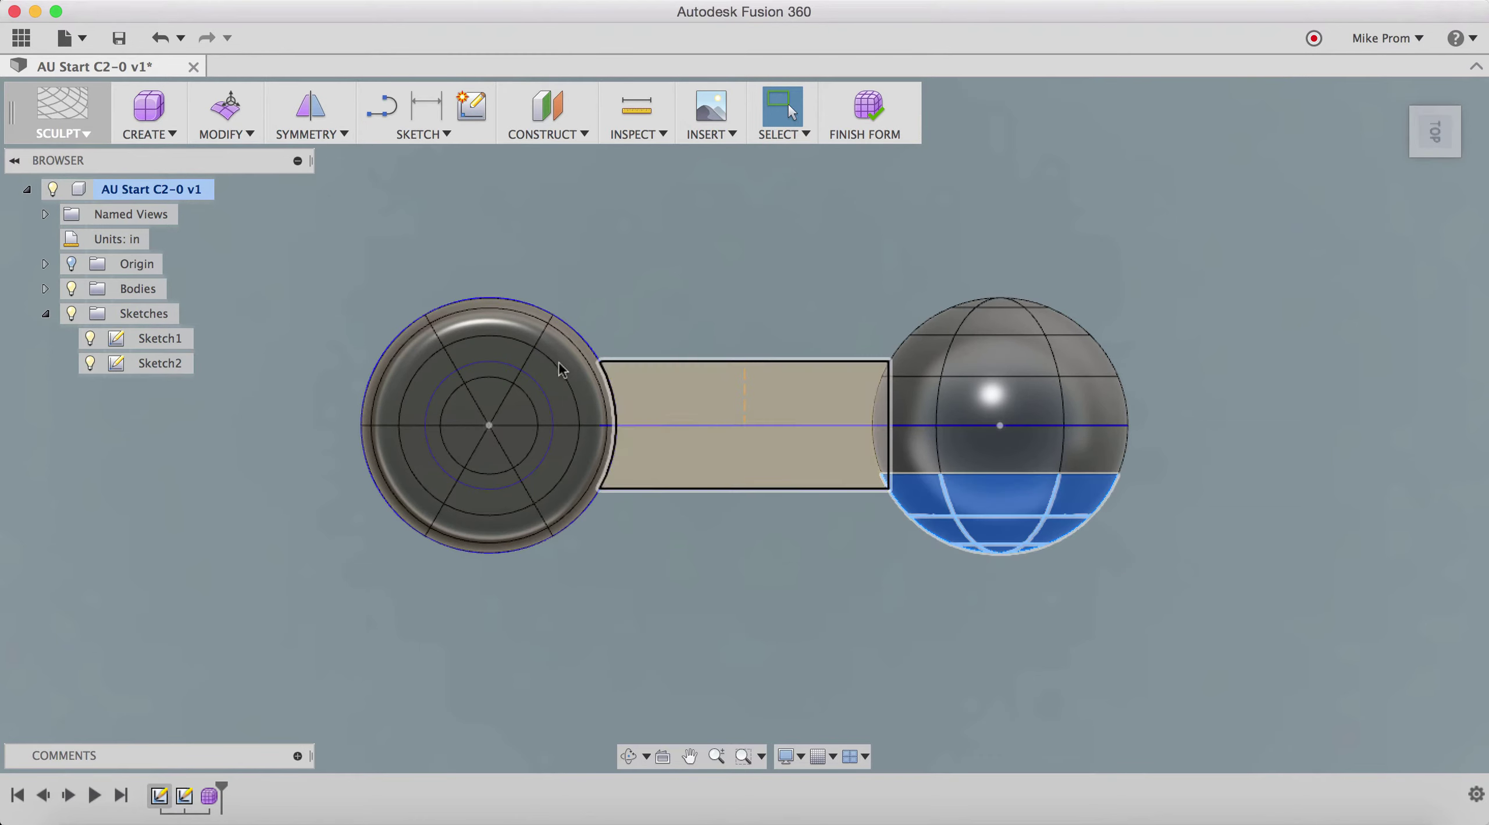
left_click(233, 134)
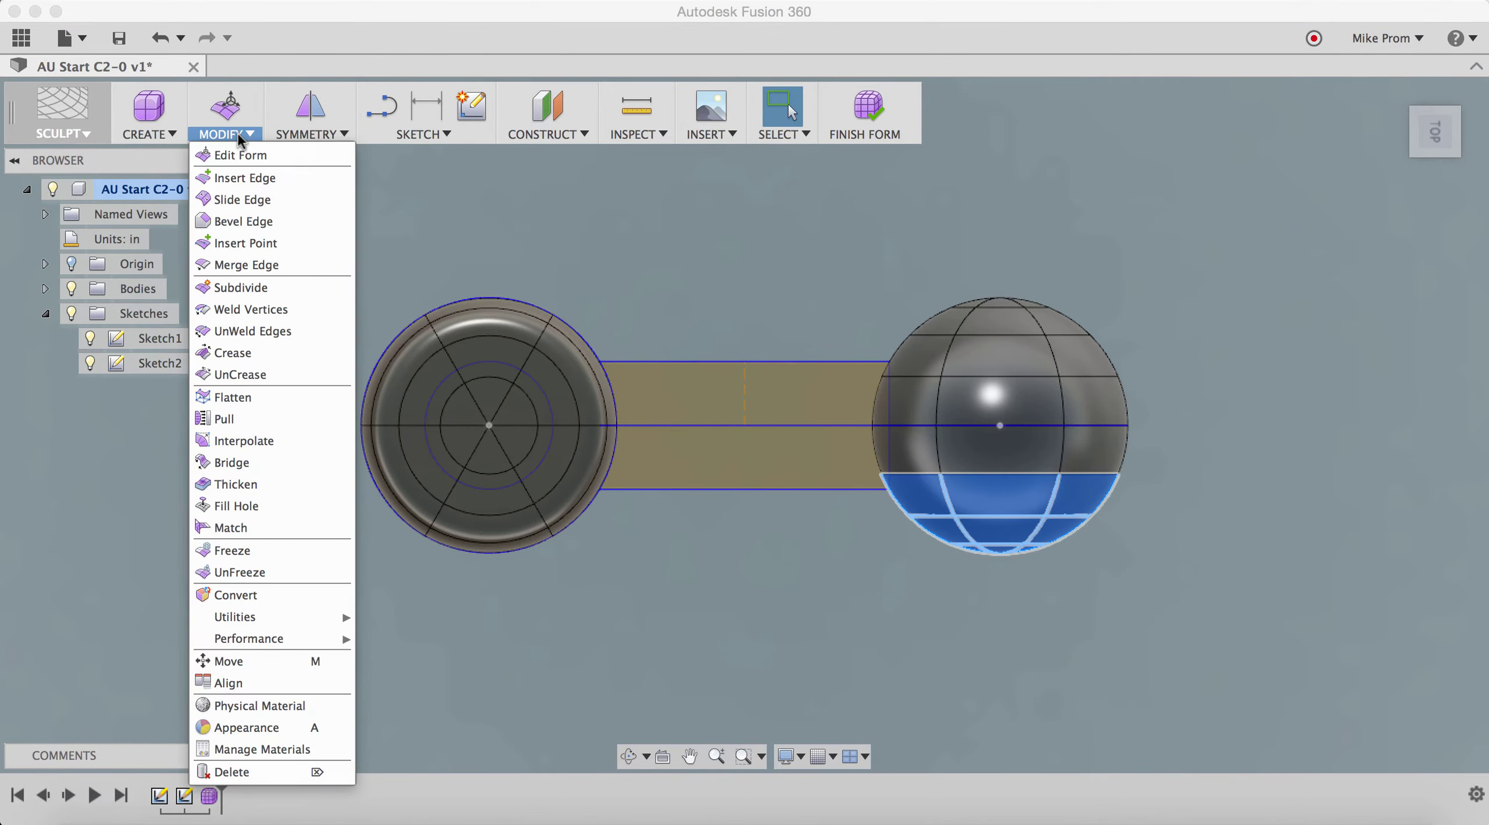
left_click(265, 398)
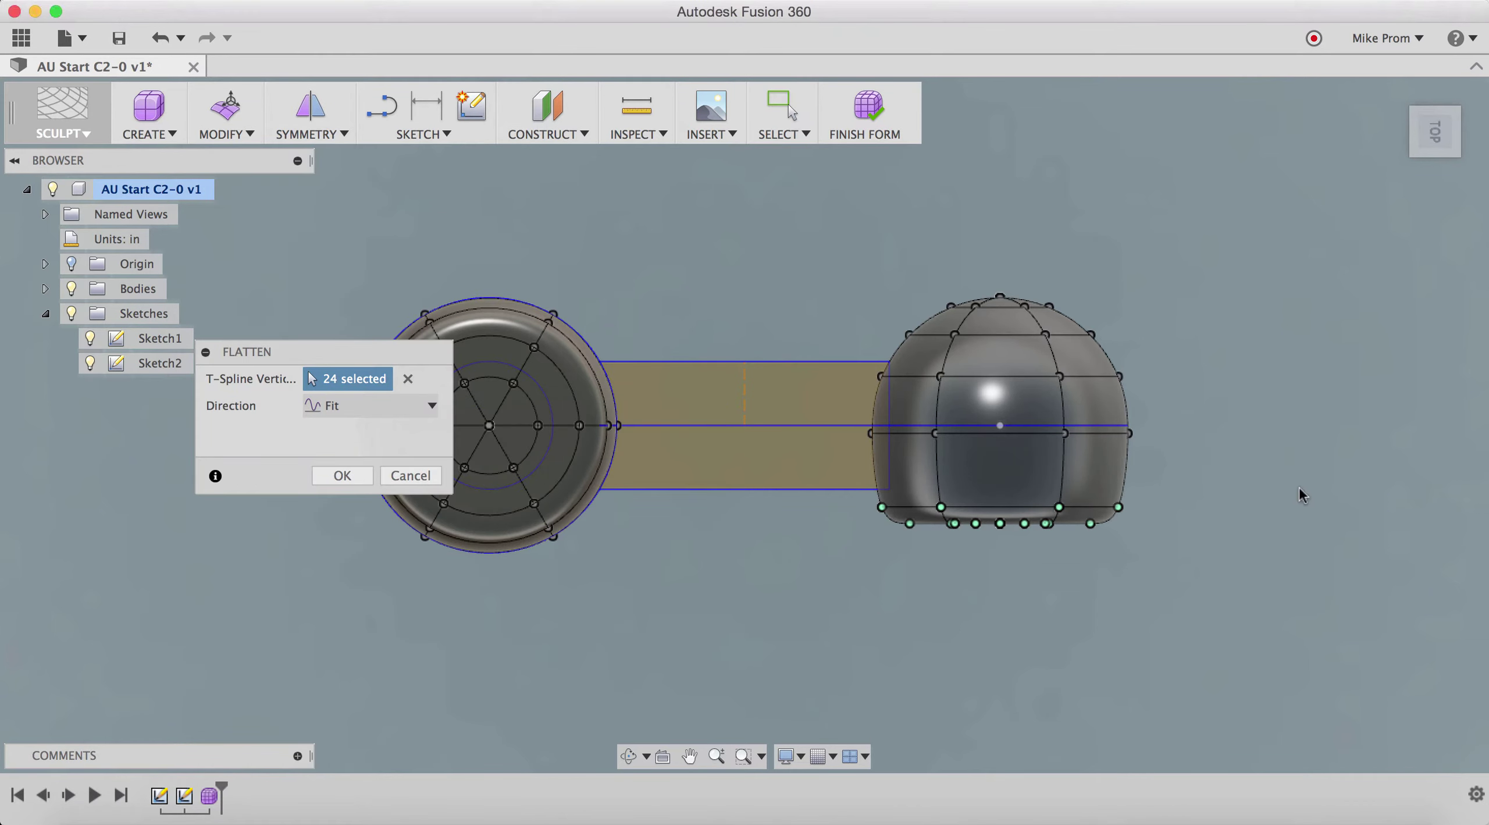
left_click(362, 476)
- Move the flattened faces of the second sphere inward about 0.126 in to line up with the strip sketch's edge
left_click_drag(1135, 512, 874, 550)
right_click(1302, 523)
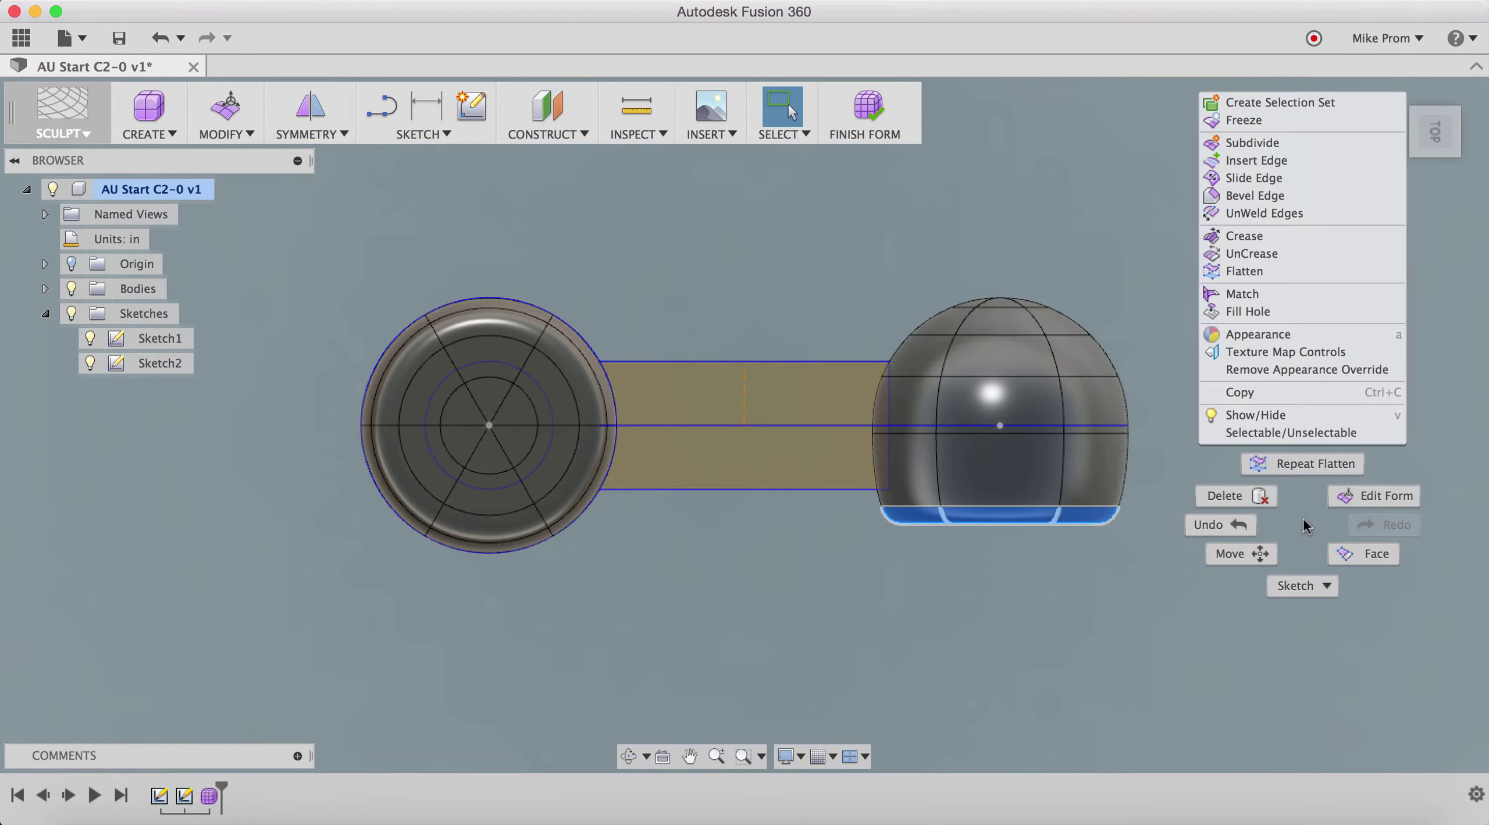
left_click(1348, 497)
left_click_drag(1001, 579, 1000, 549)
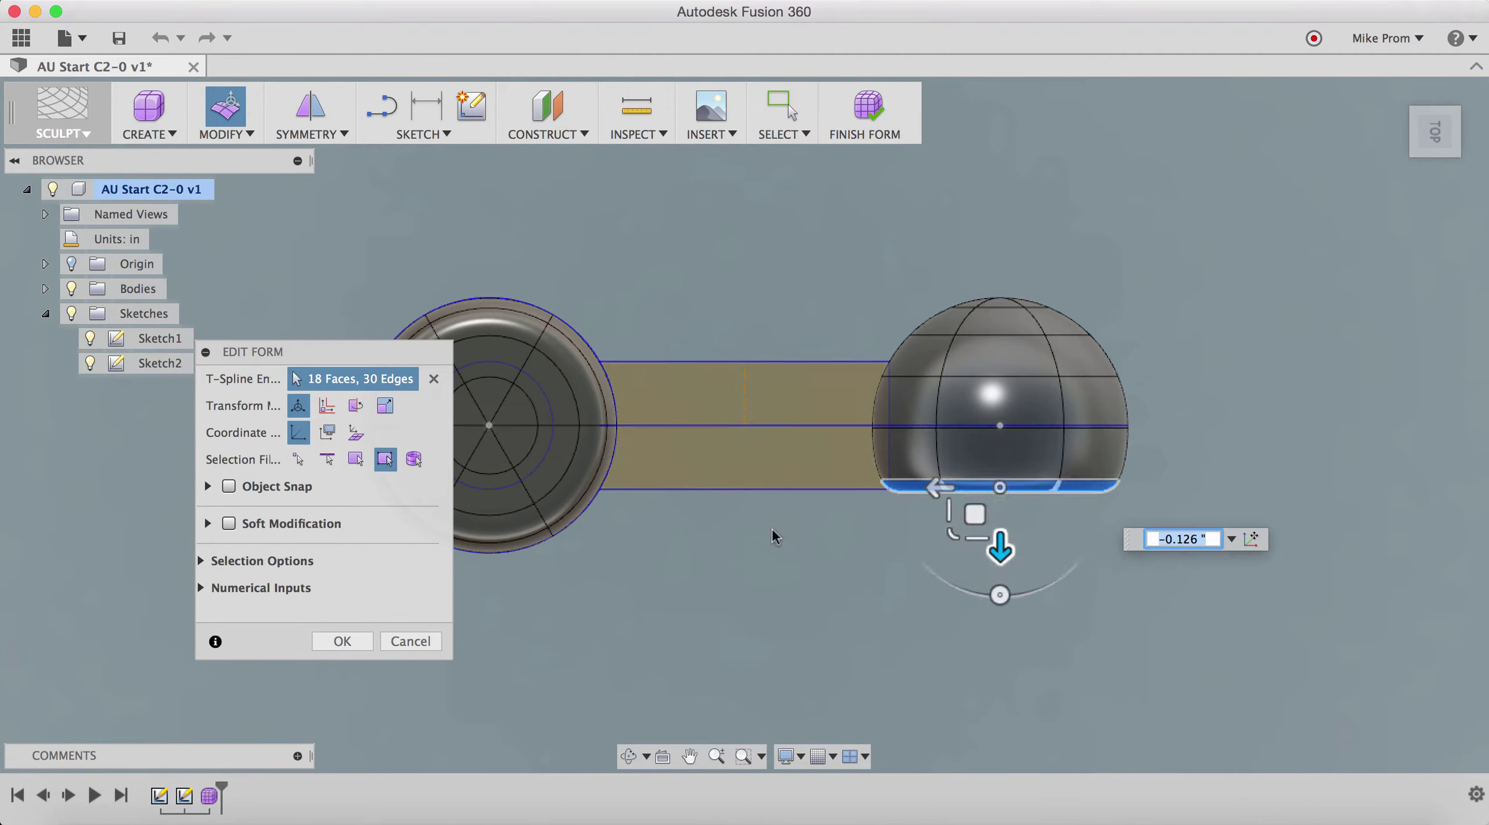
left_click(342, 640)
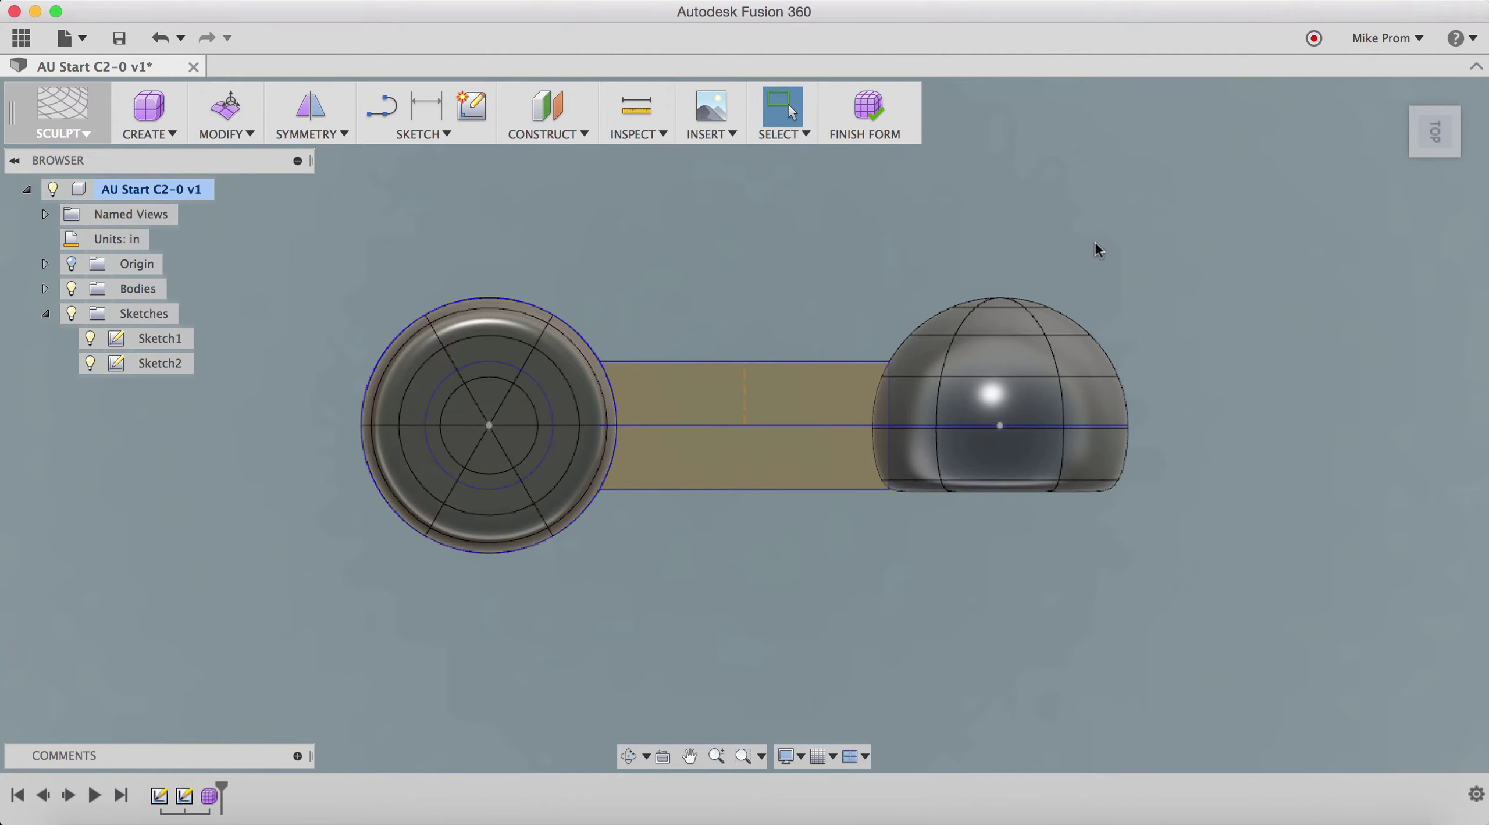
- Hide the sketches and delete the left-facing half of both sphere forms, on the side opposite the second sphere's flat
left_click(71, 314)
left_click_drag(1171, 202, 307, 394)
key("Delete")
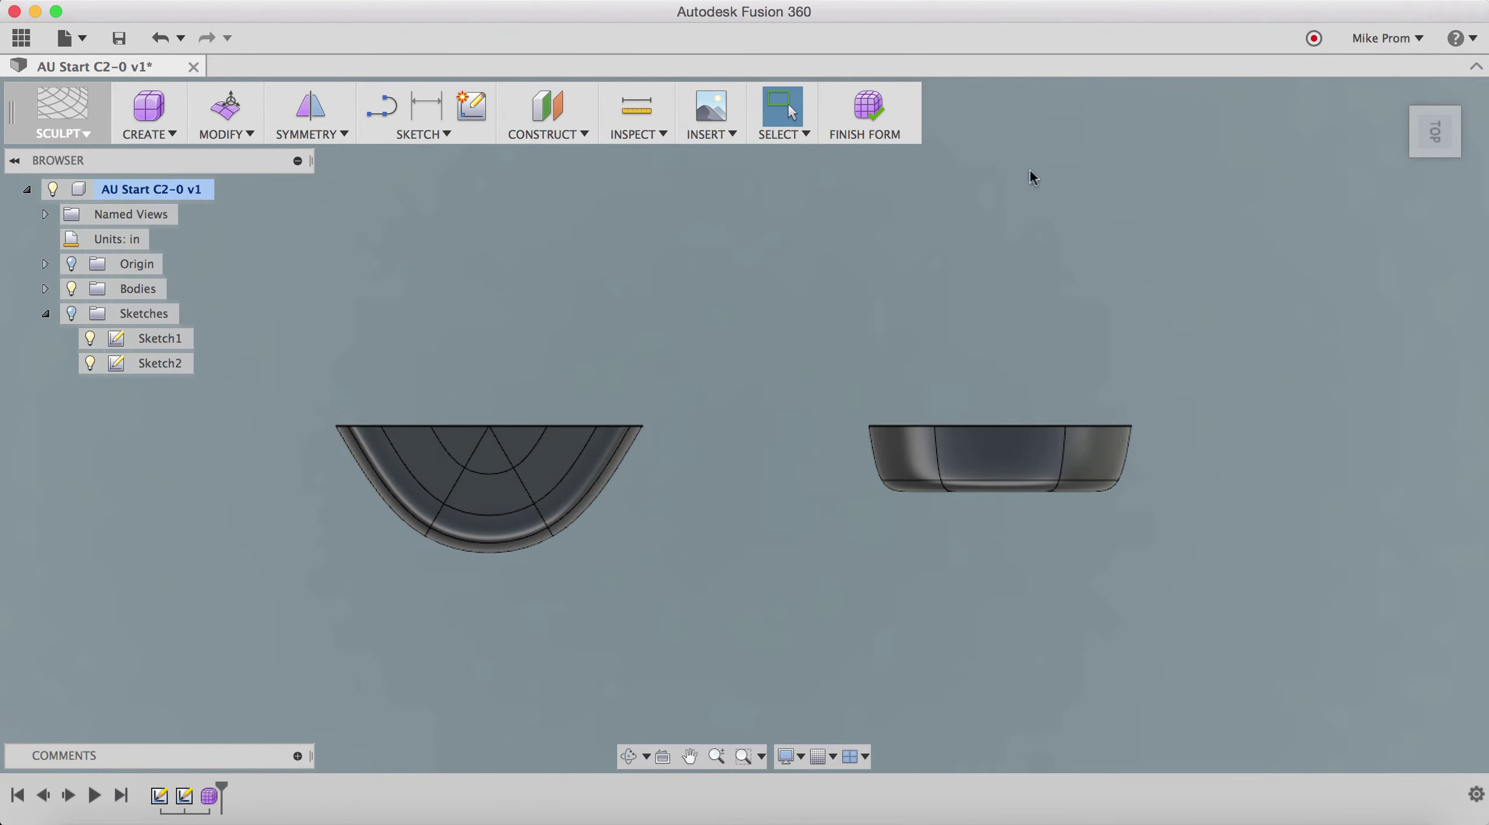
- Delete the lower half of both remaining sphere forms, below the centre plane
left_click(1440, 169)
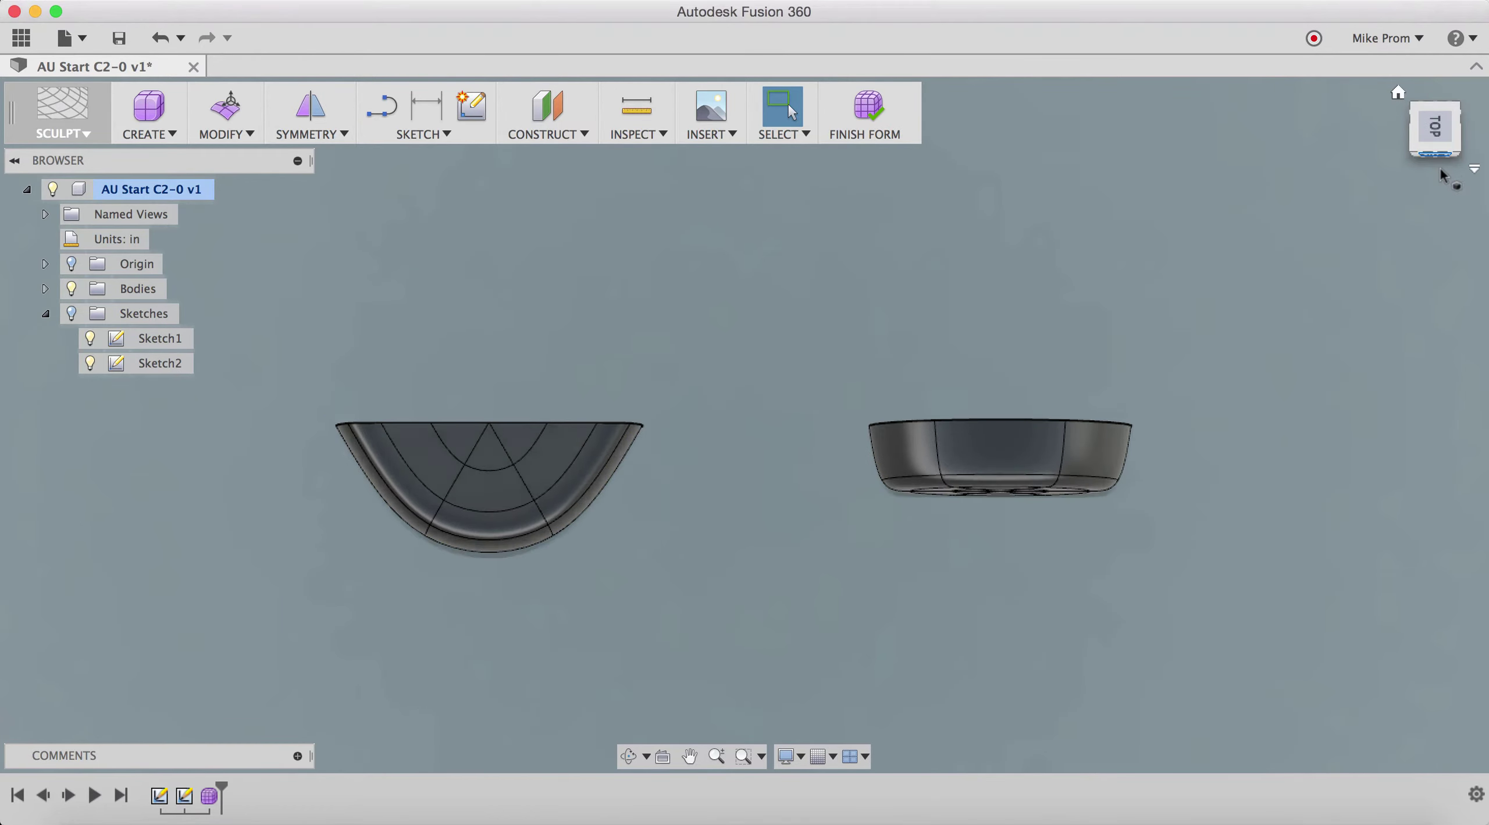
left_click_drag(1199, 465, 51, 623)
key("Delete")
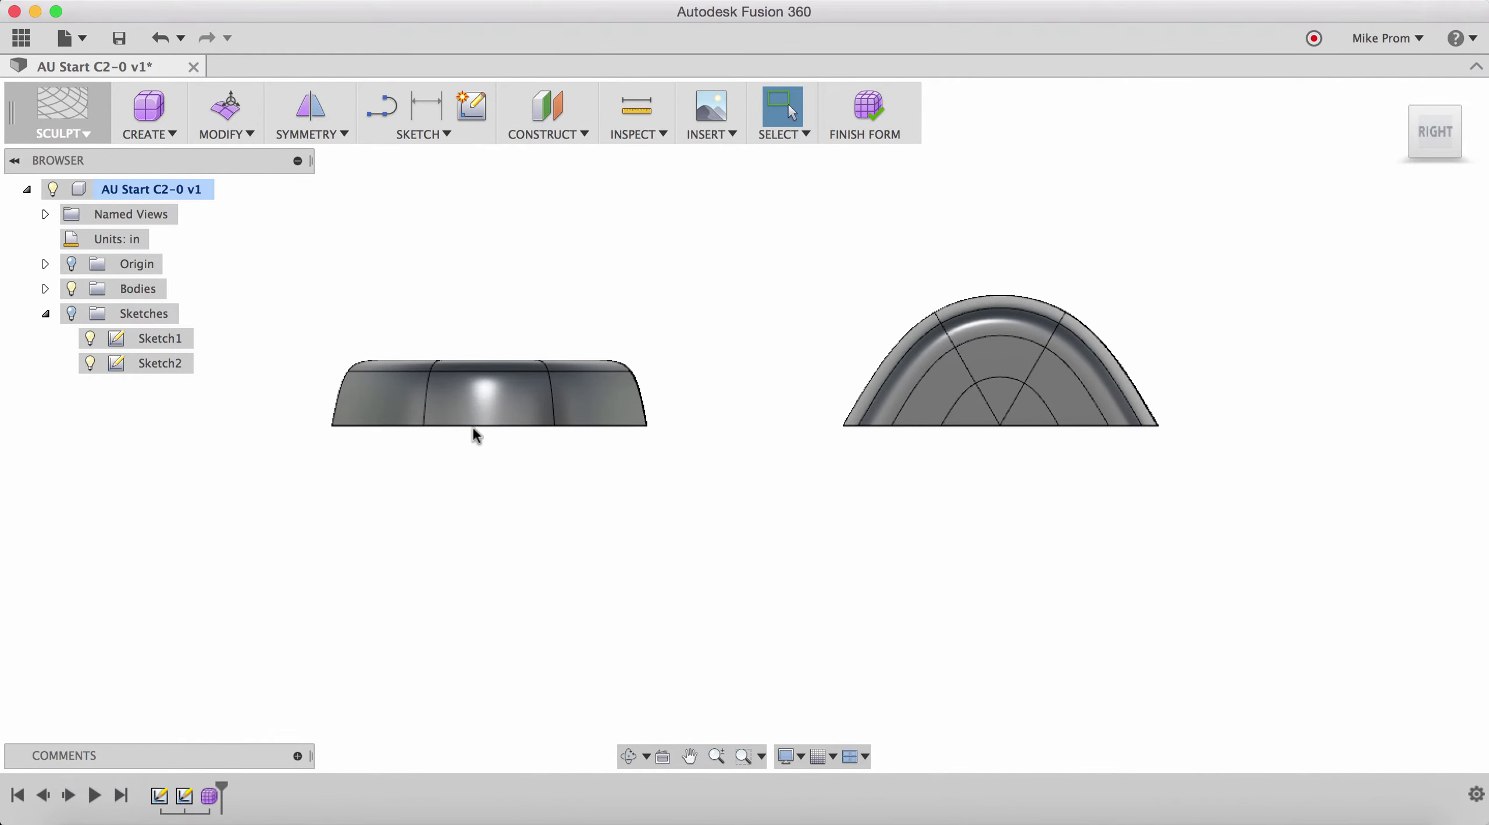
- Bridge the facing end edges of the two quarter sphere forms with 3 faces and 0 twists
middle_click_drag(731, 346, 788, 440, "shift")
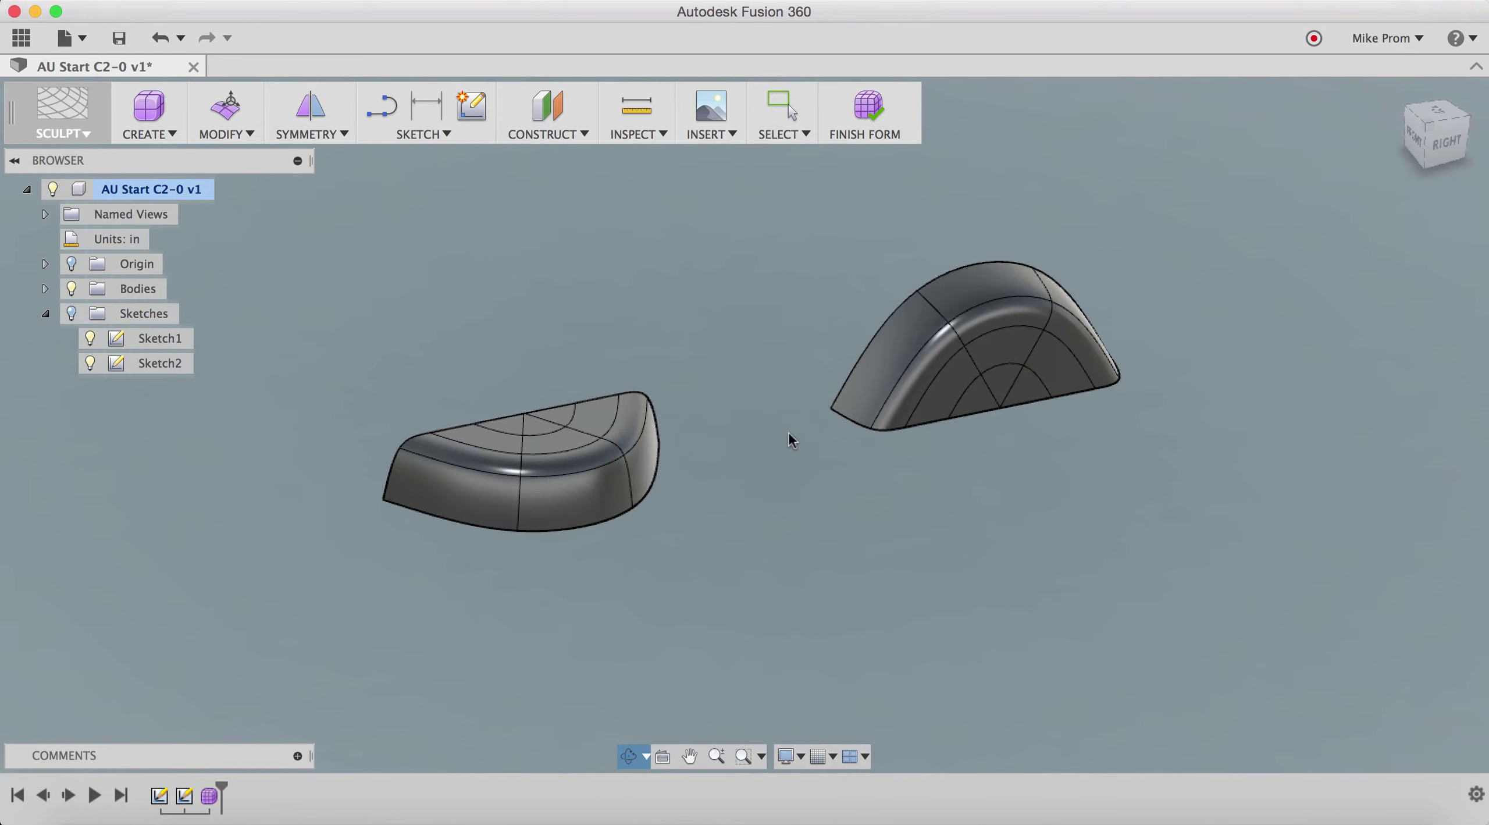
scroll(795, 400, "up", 2)
left_click(222, 135)
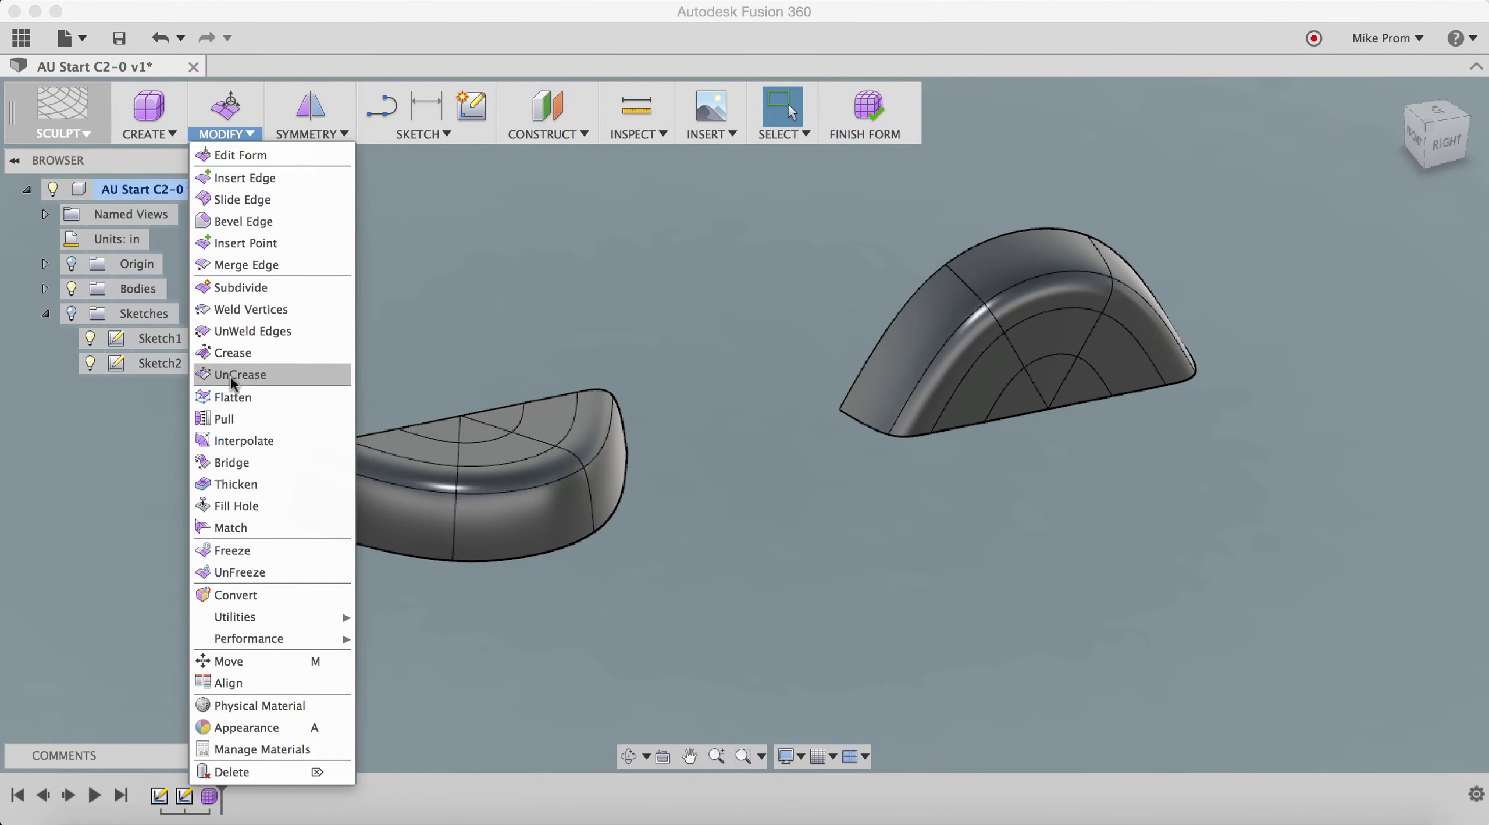
left_click(231, 462)
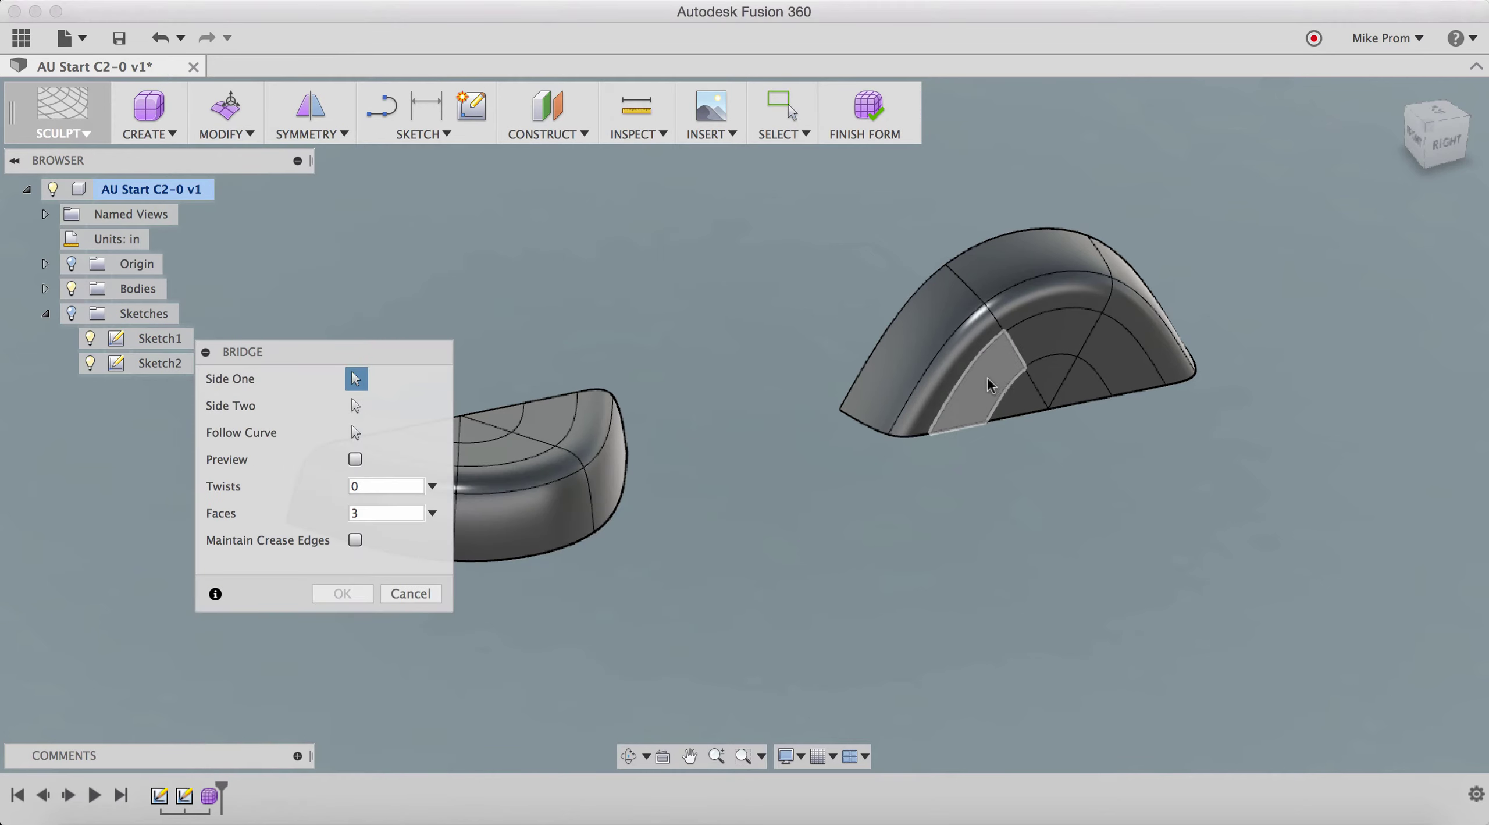
left_click(960, 370)
left_click(929, 356)
left_click(608, 432)
left_click(573, 448)
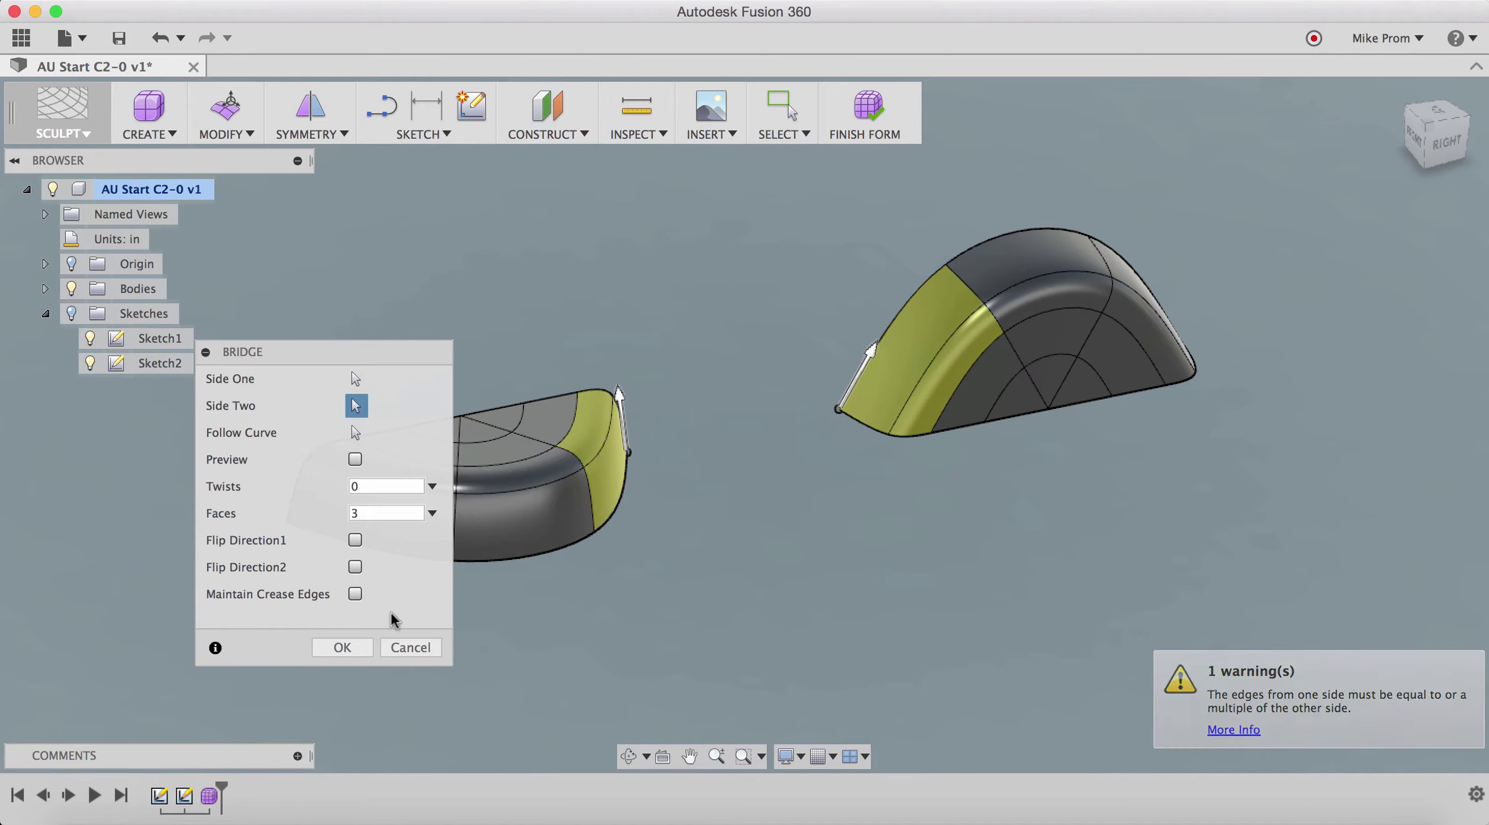
left_click(345, 651)
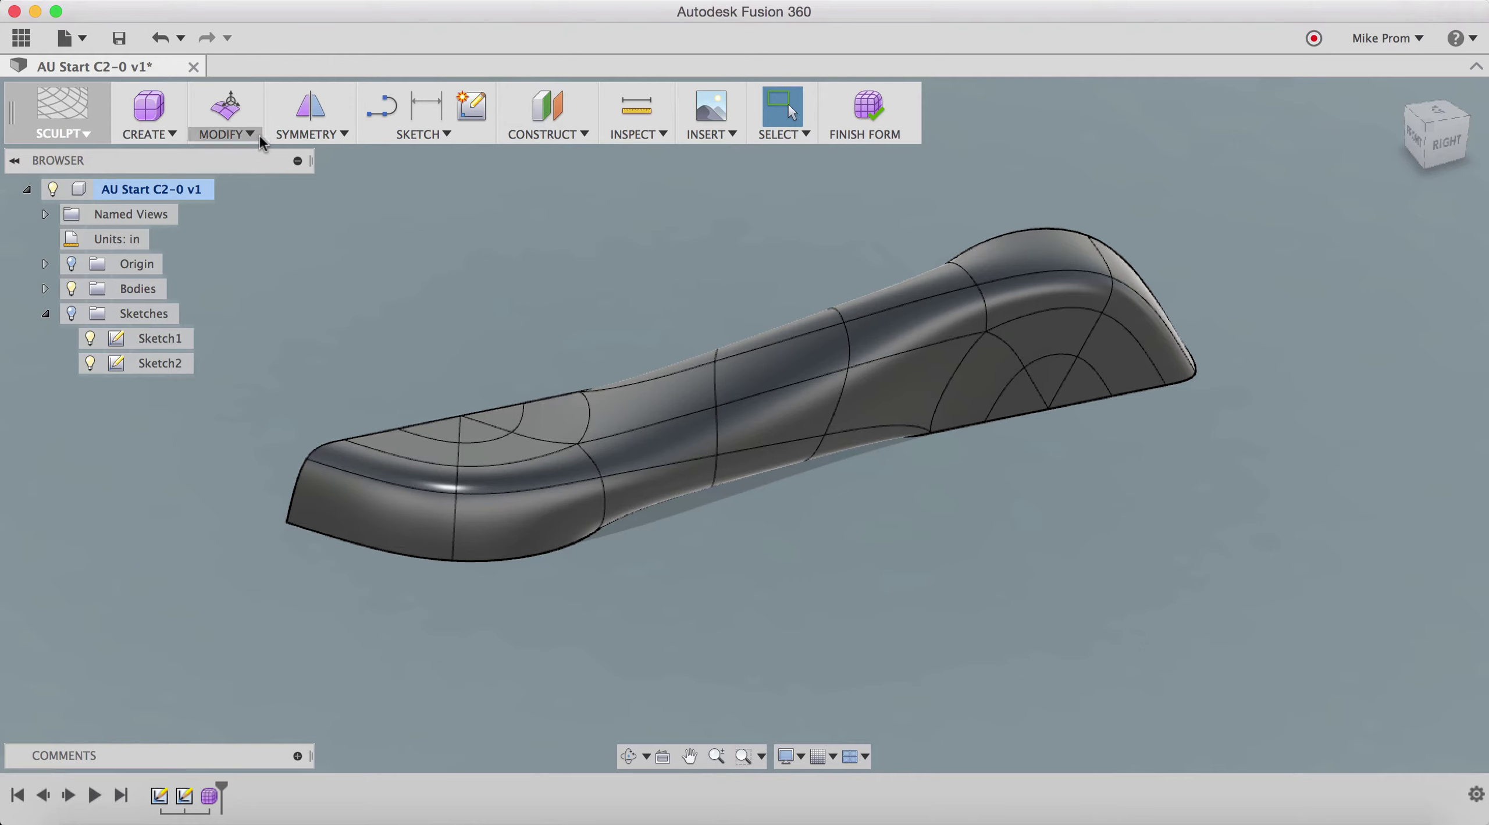
- Mirror-duplicate the bridged body across the vertical centre plane and the horizontal centre plane, with Weld enabled, to complete the link
left_click(276, 135)
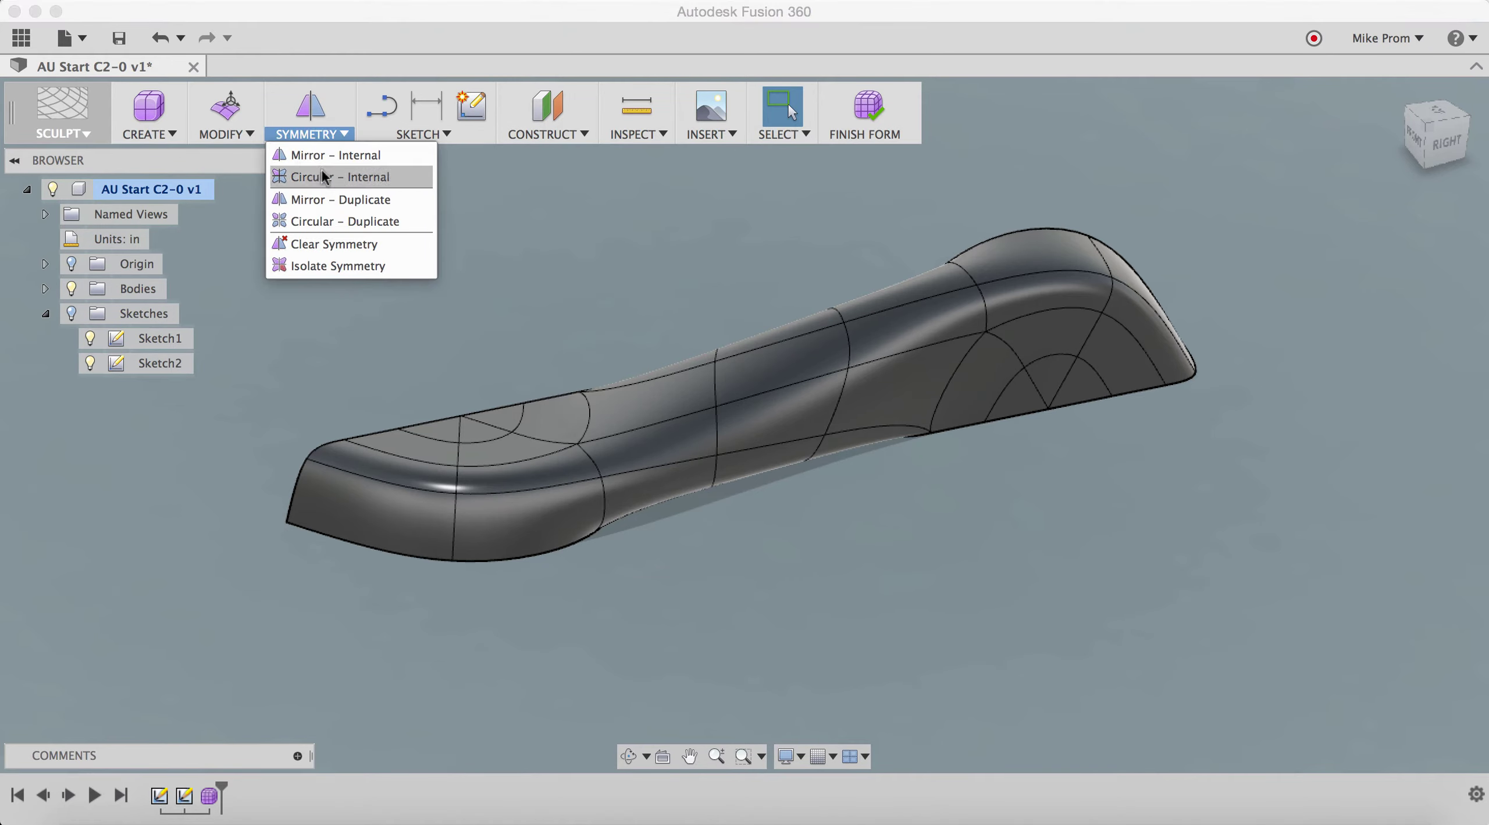
left_click(349, 204)
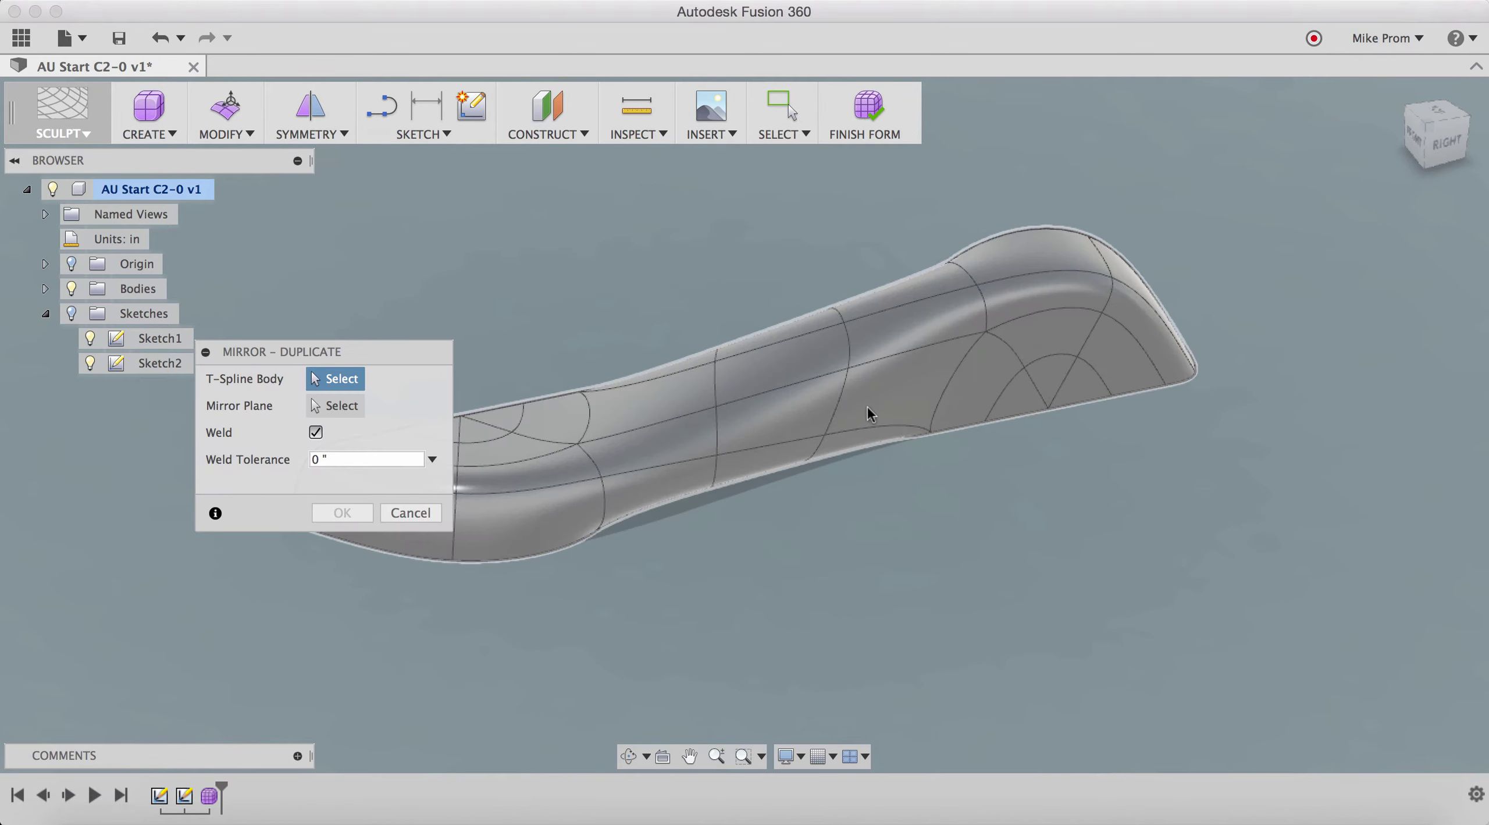
left_click(865, 405)
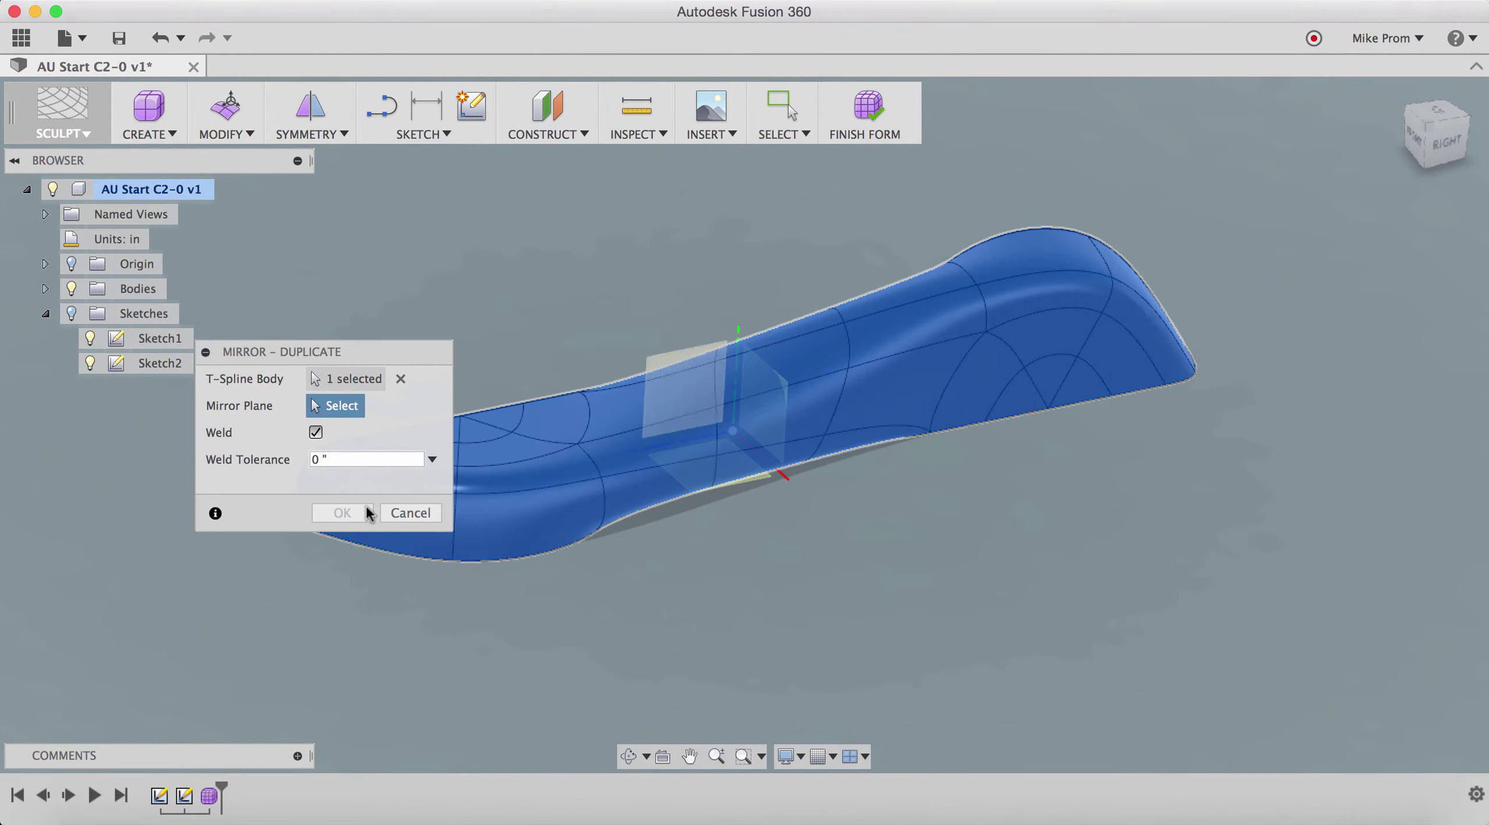
left_click(349, 513)
right_click(526, 273)
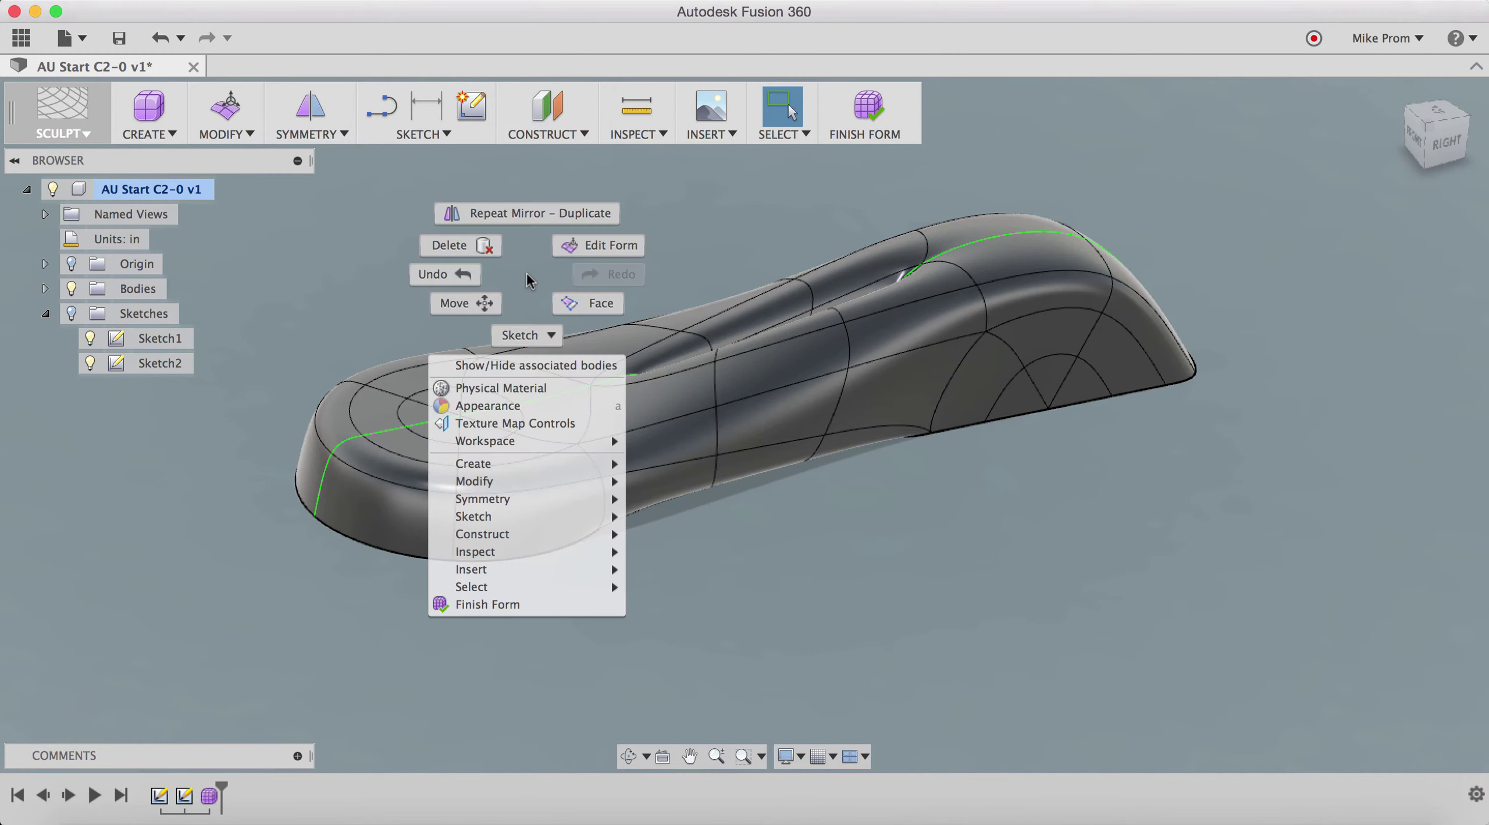
left_click(547, 213)
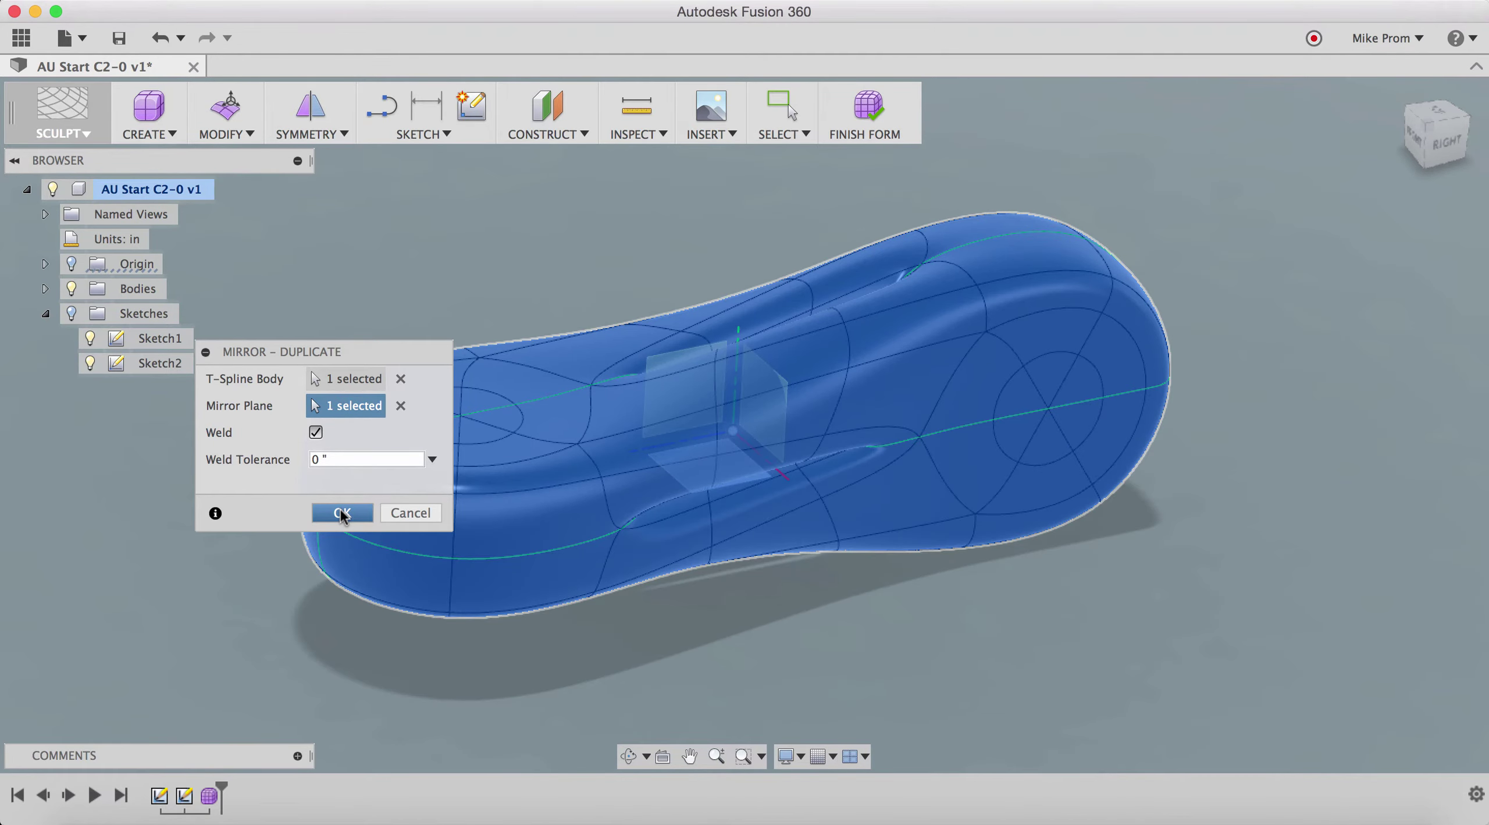
left_click(342, 512)
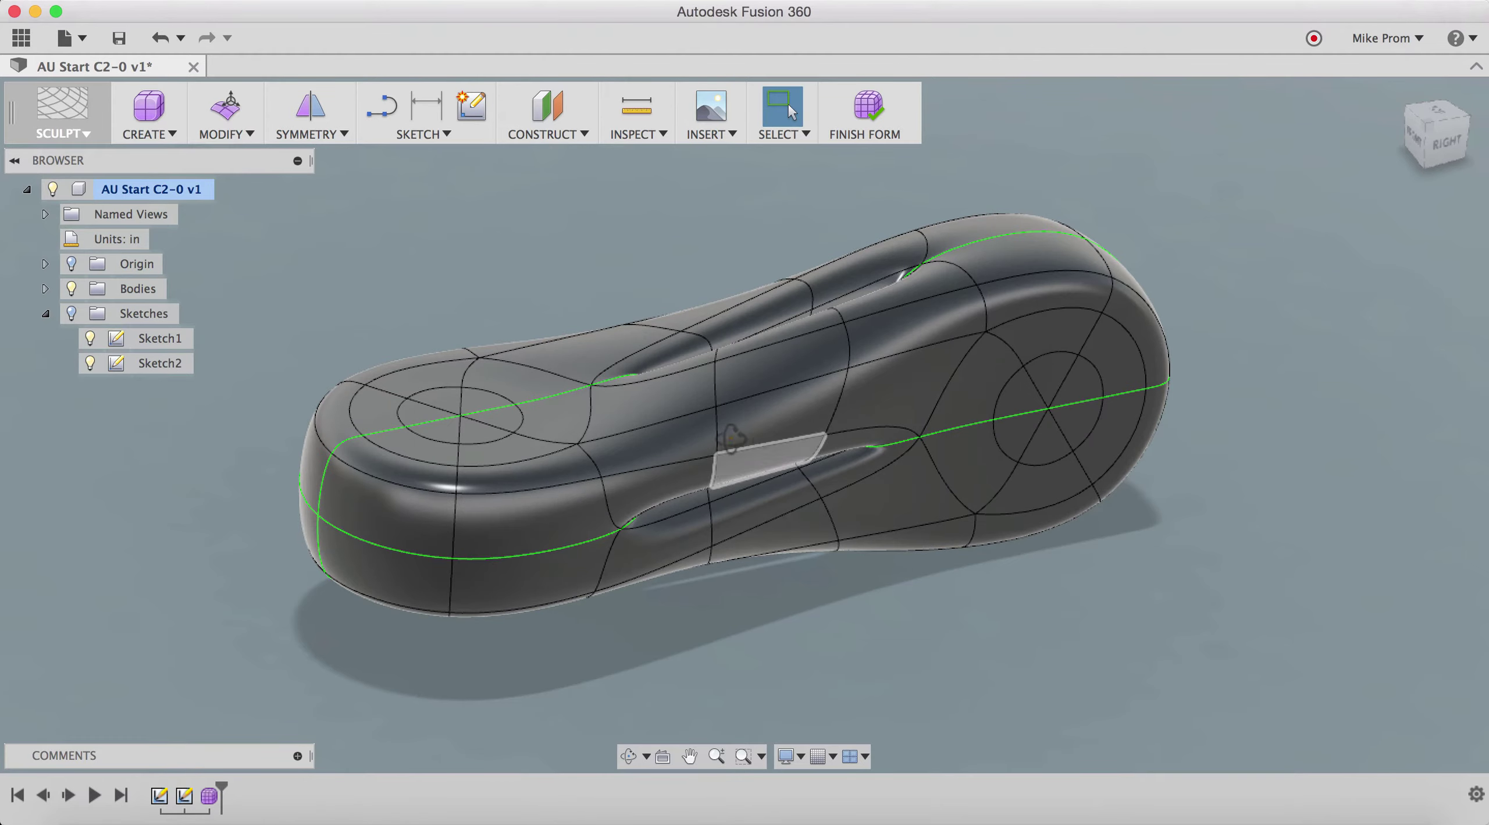
- Delete the pinched faces on both sides of the groove along the neck's upper centreline, including their symmetric counterparts
middle_click_drag(704, 470, 726, 442, "shift")
middle_click_drag(676, 360, 768, 497, "shift")
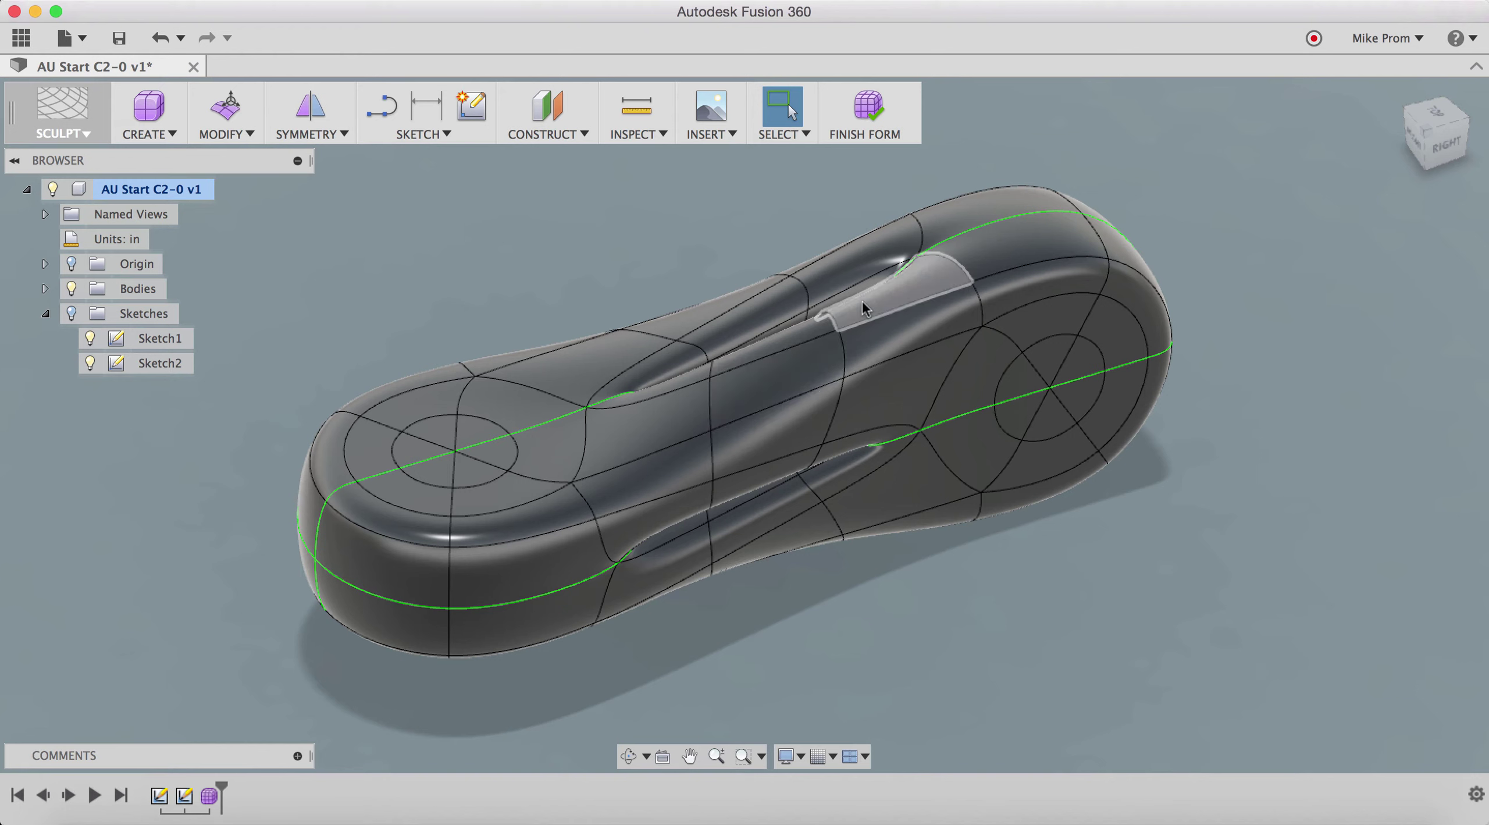
left_click(777, 340)
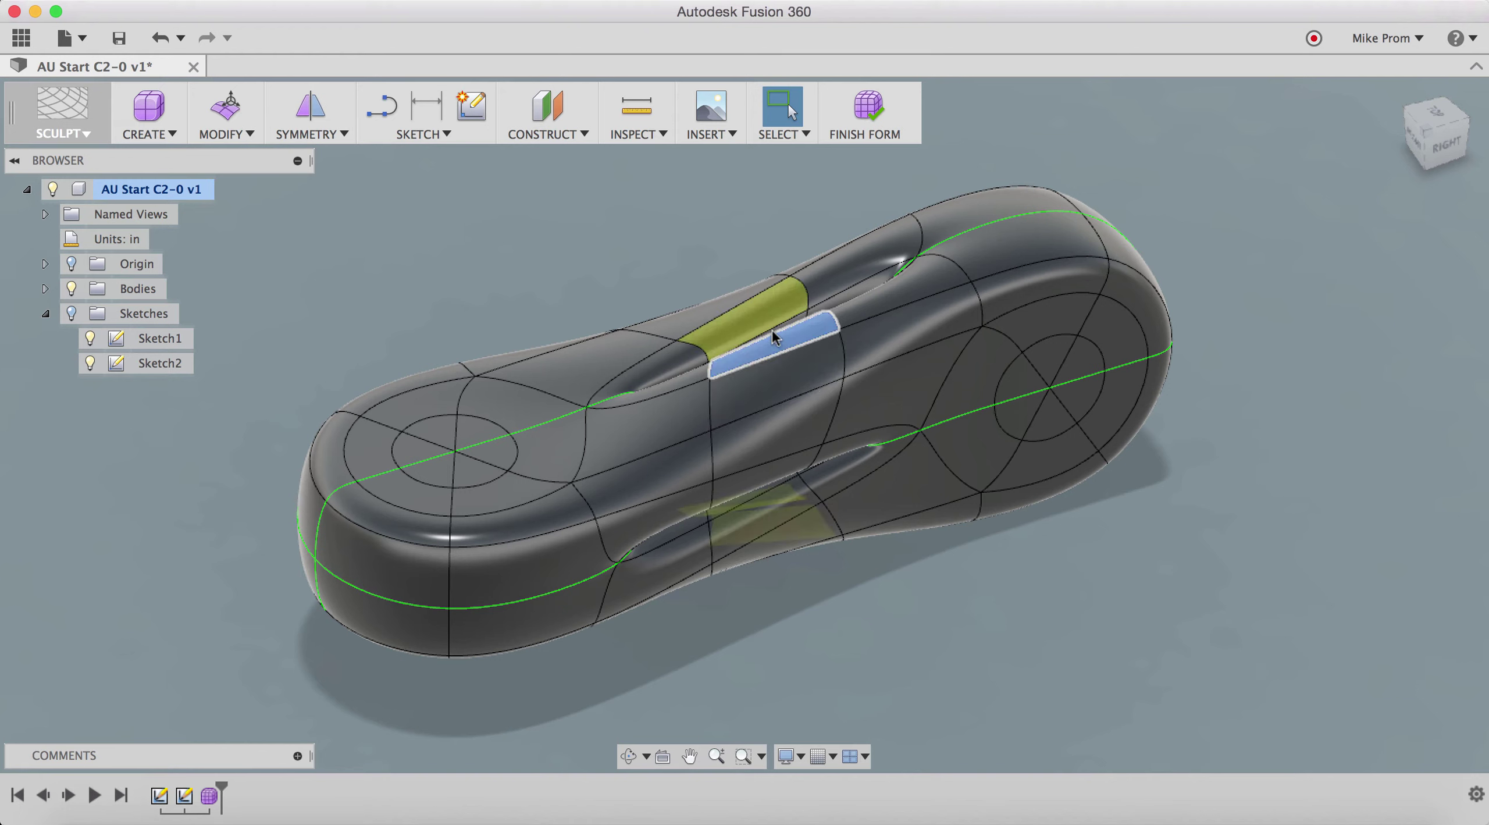
key("Delete")
left_click(837, 273)
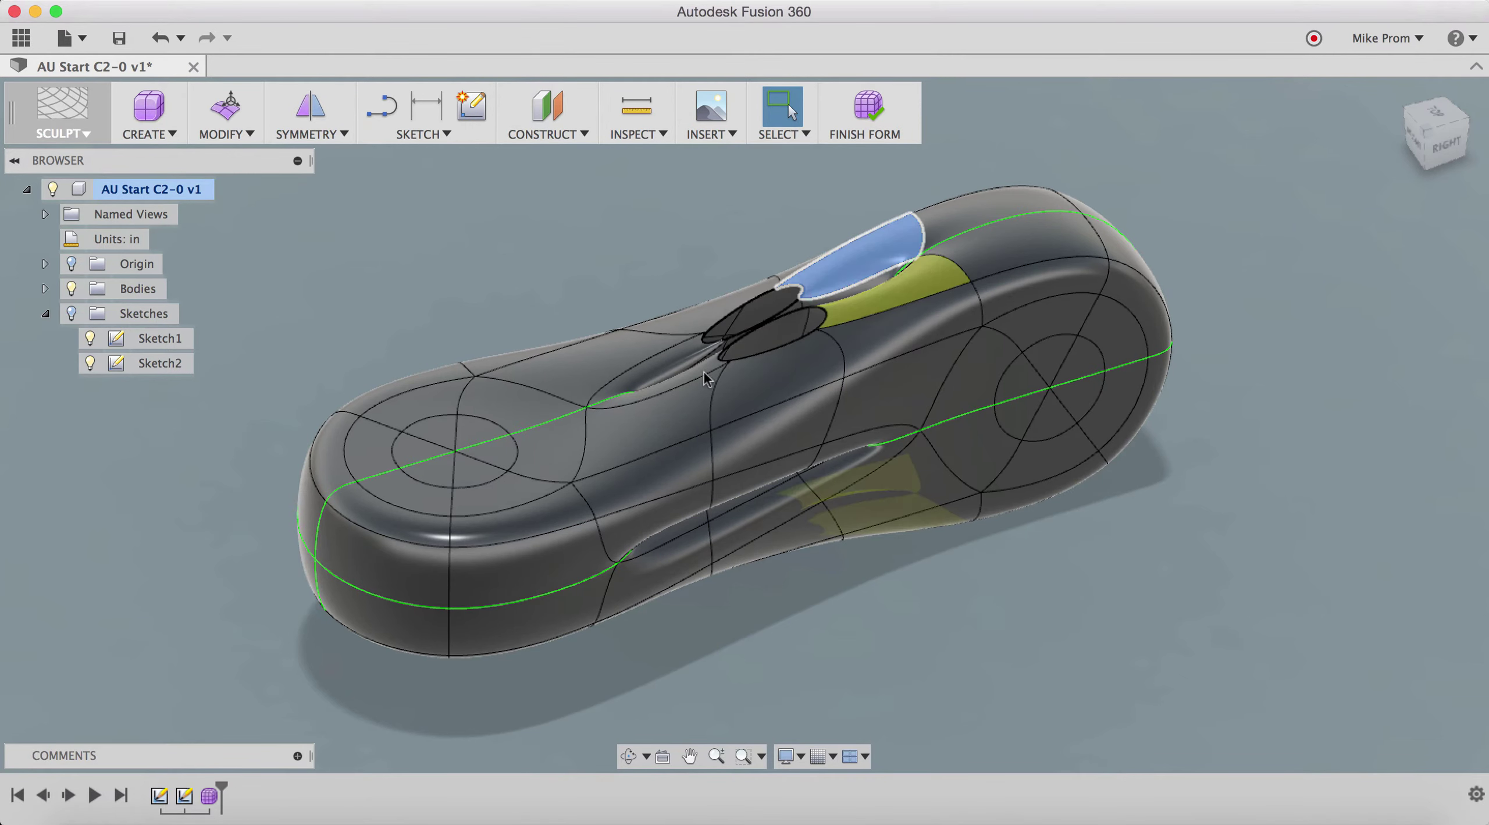
key("Delete")
scroll(685, 367, "up", 4)
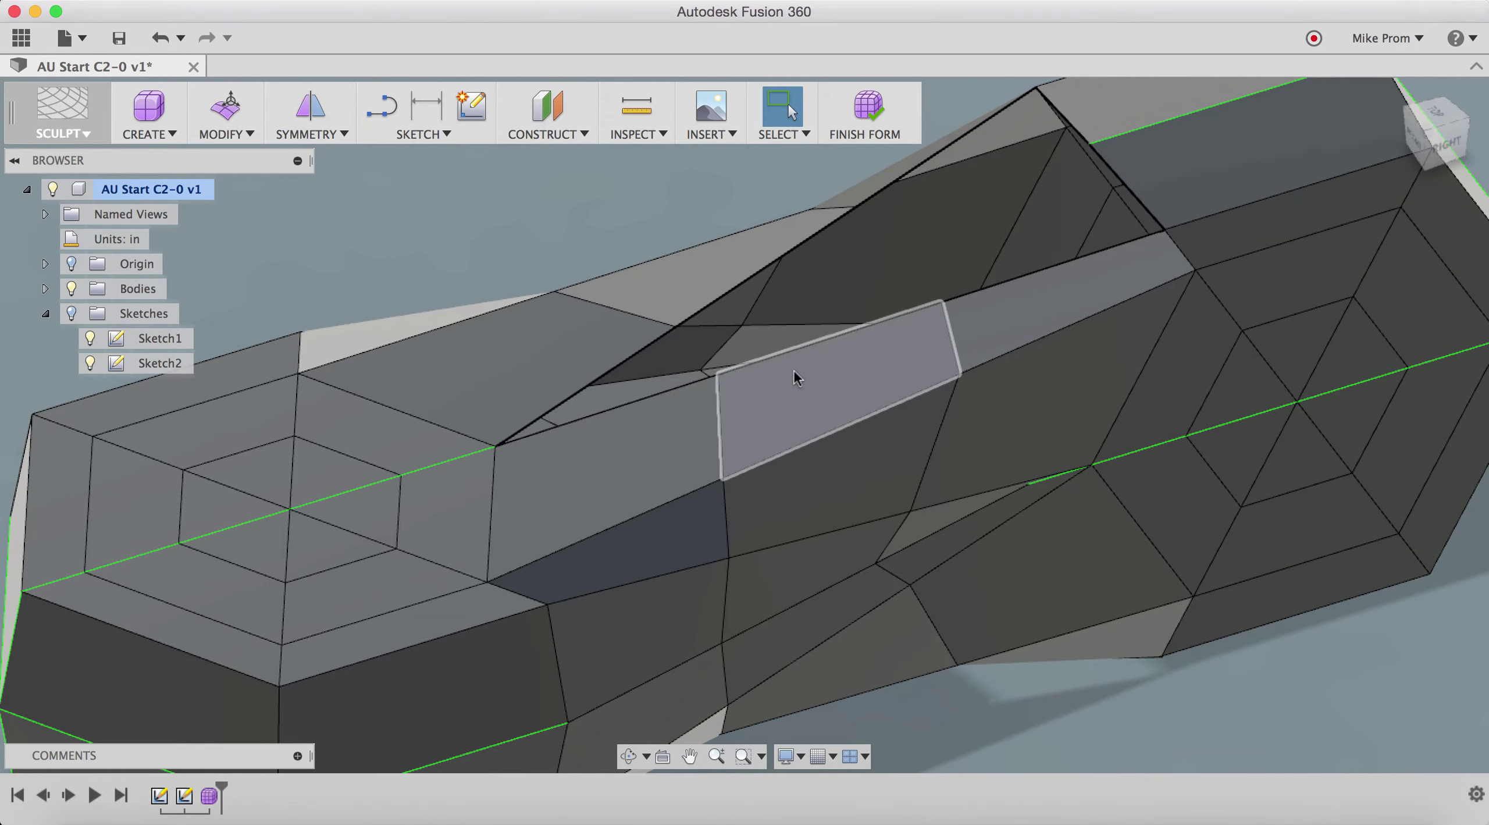
middle_click_drag(789, 378, 830, 399, "shift")
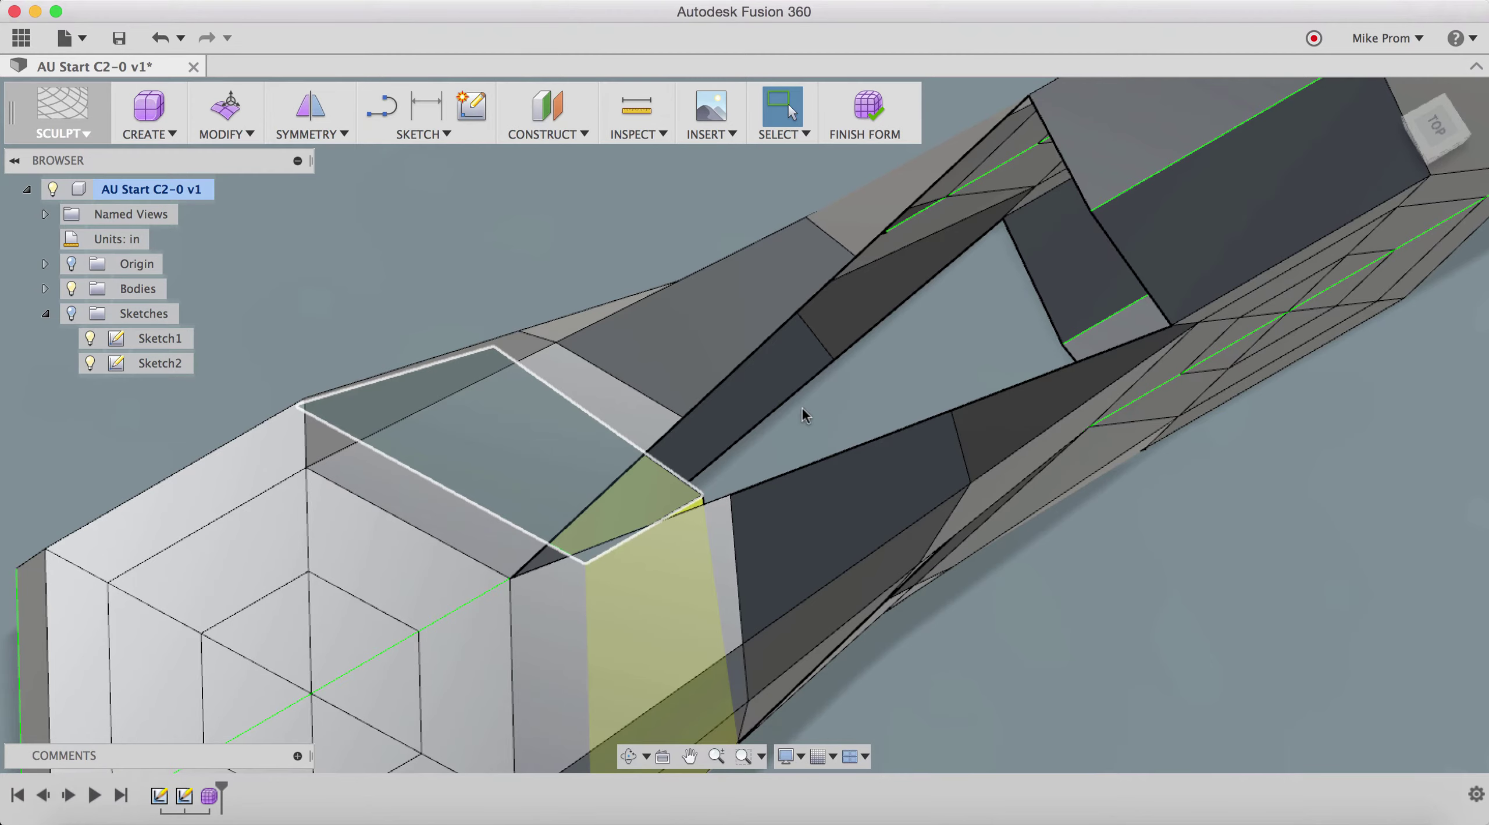
- Restore the smooth display and delete the pinched faces along the neck's side centreline, from the second sphere towards the first
key("ctrl+3")
middle_click_drag(770, 411, 744, 219, "shift")
left_click(935, 493)
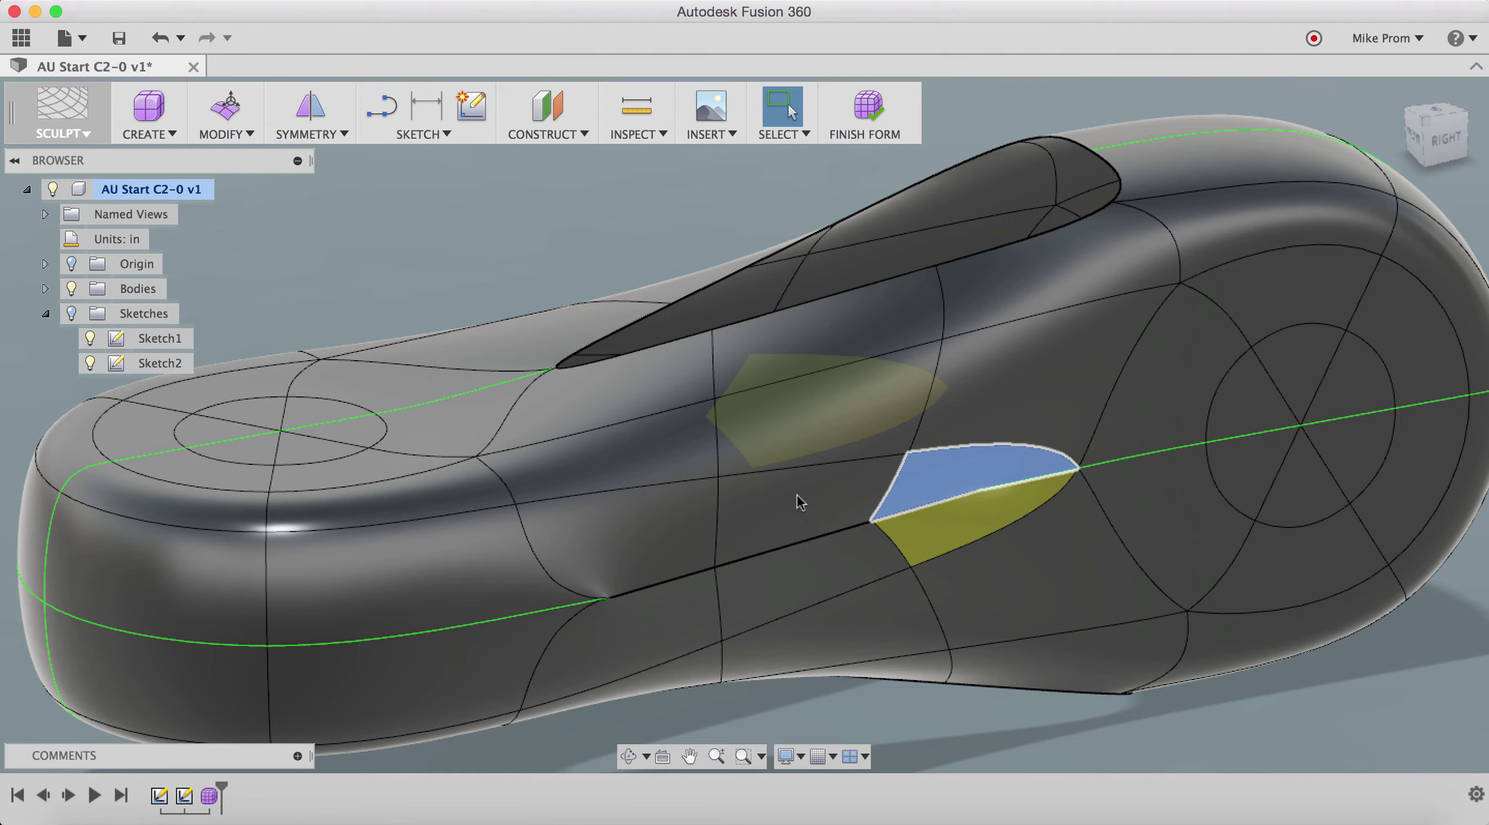
key("Delete")
left_click(736, 500)
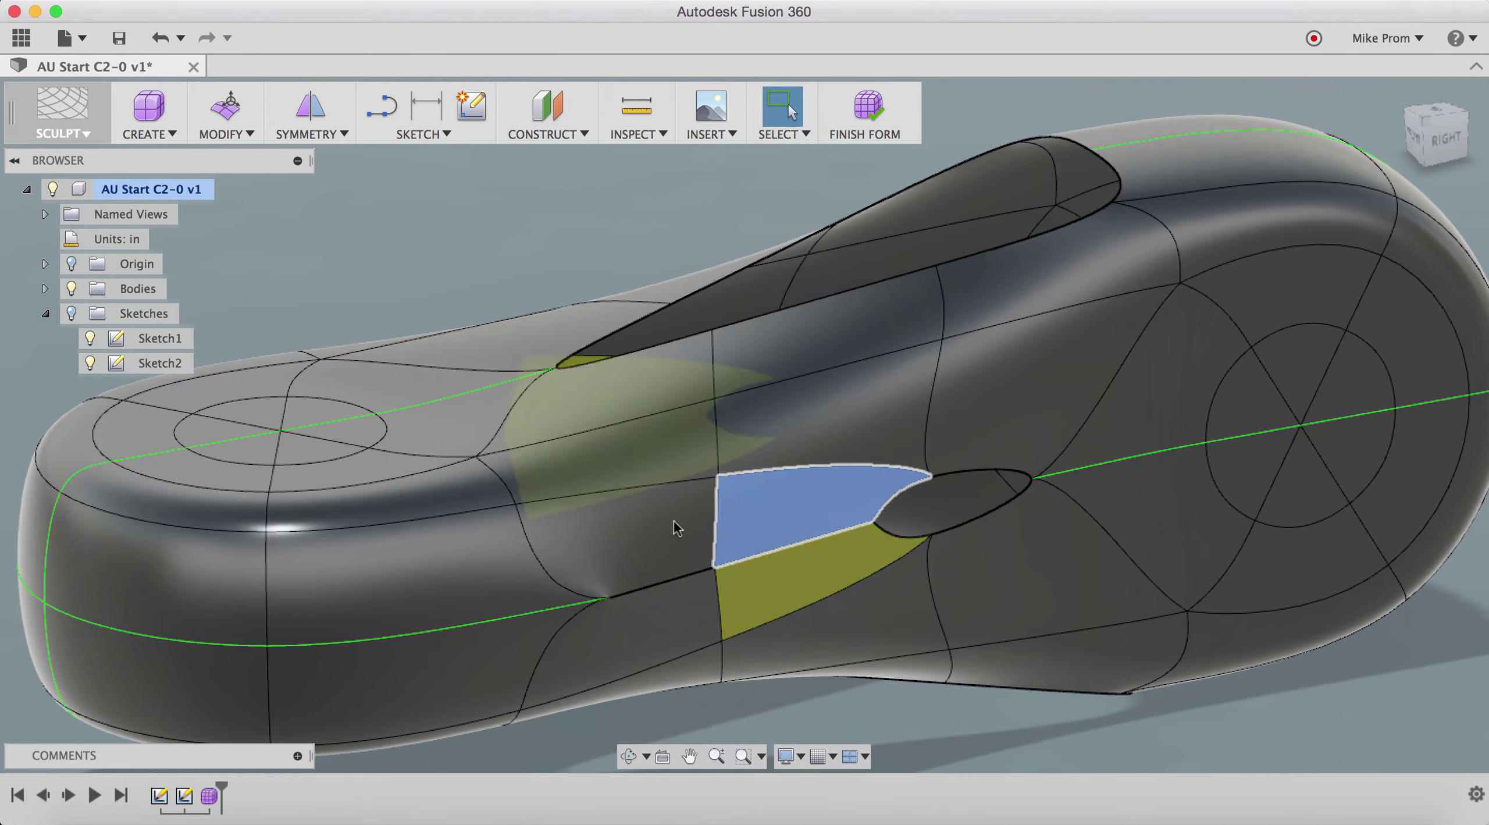
key("Delete")
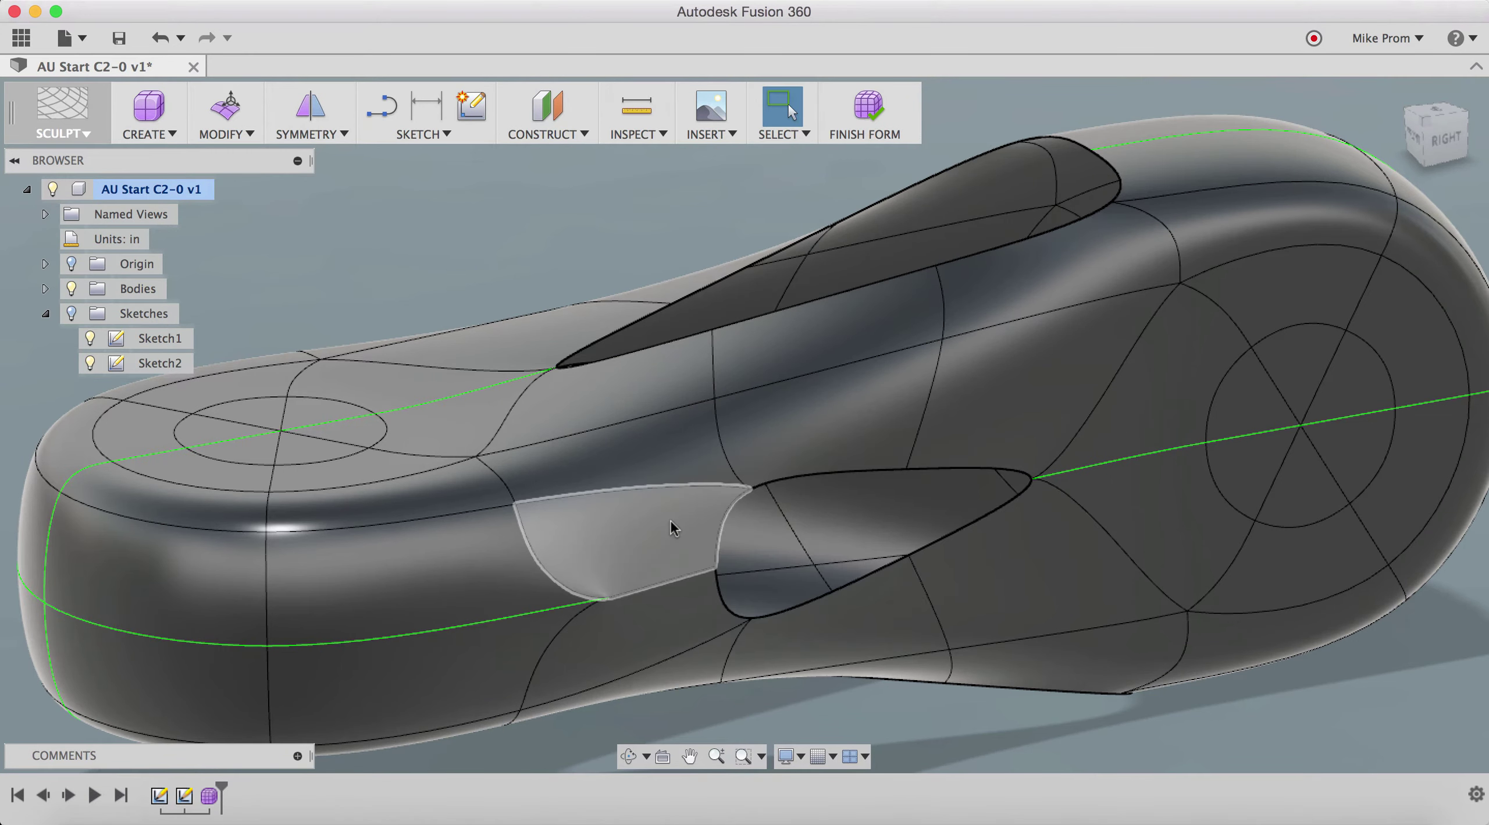
left_click(677, 517)
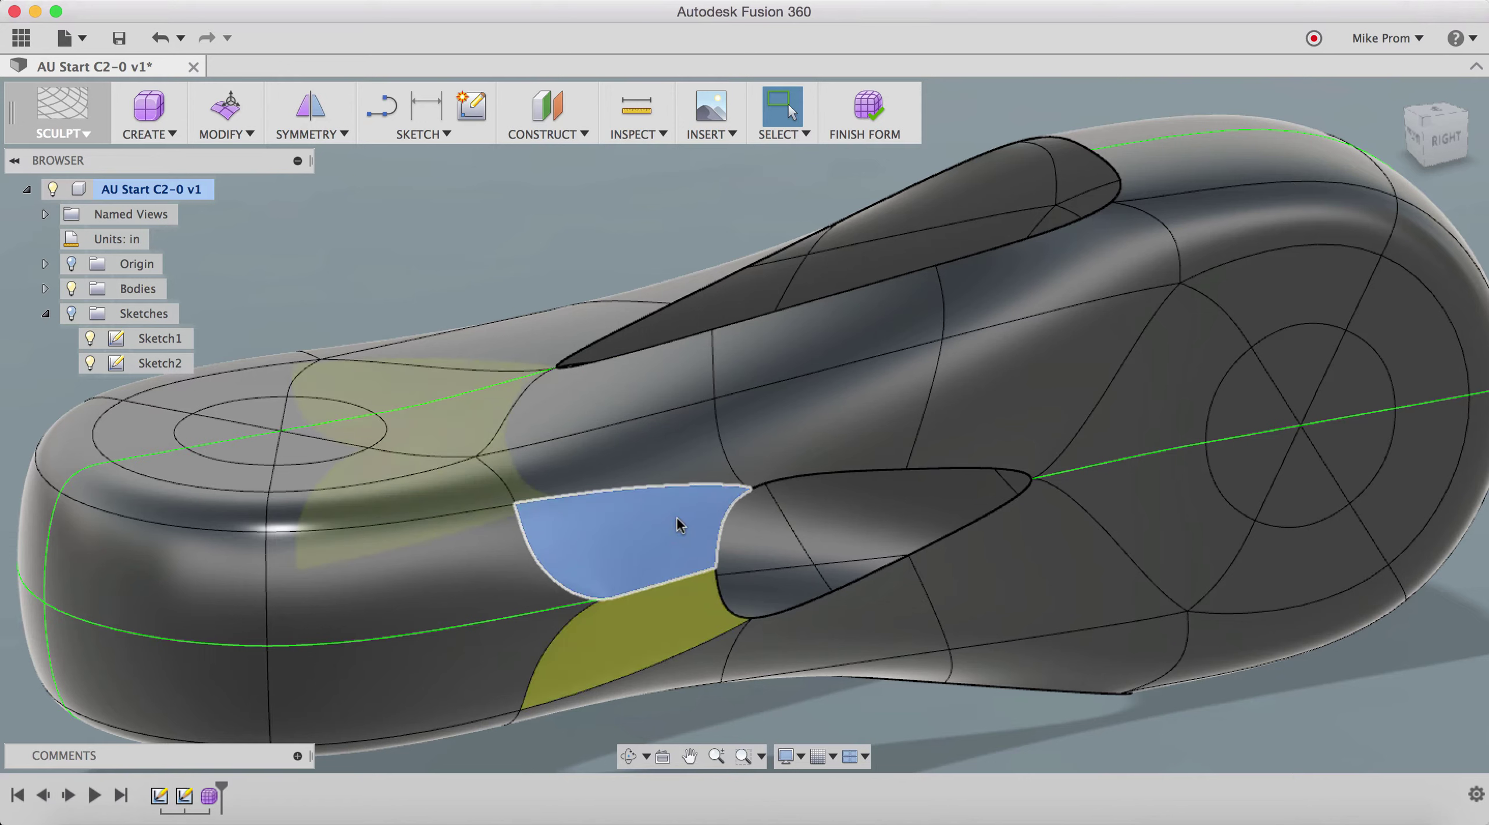
key("Delete")
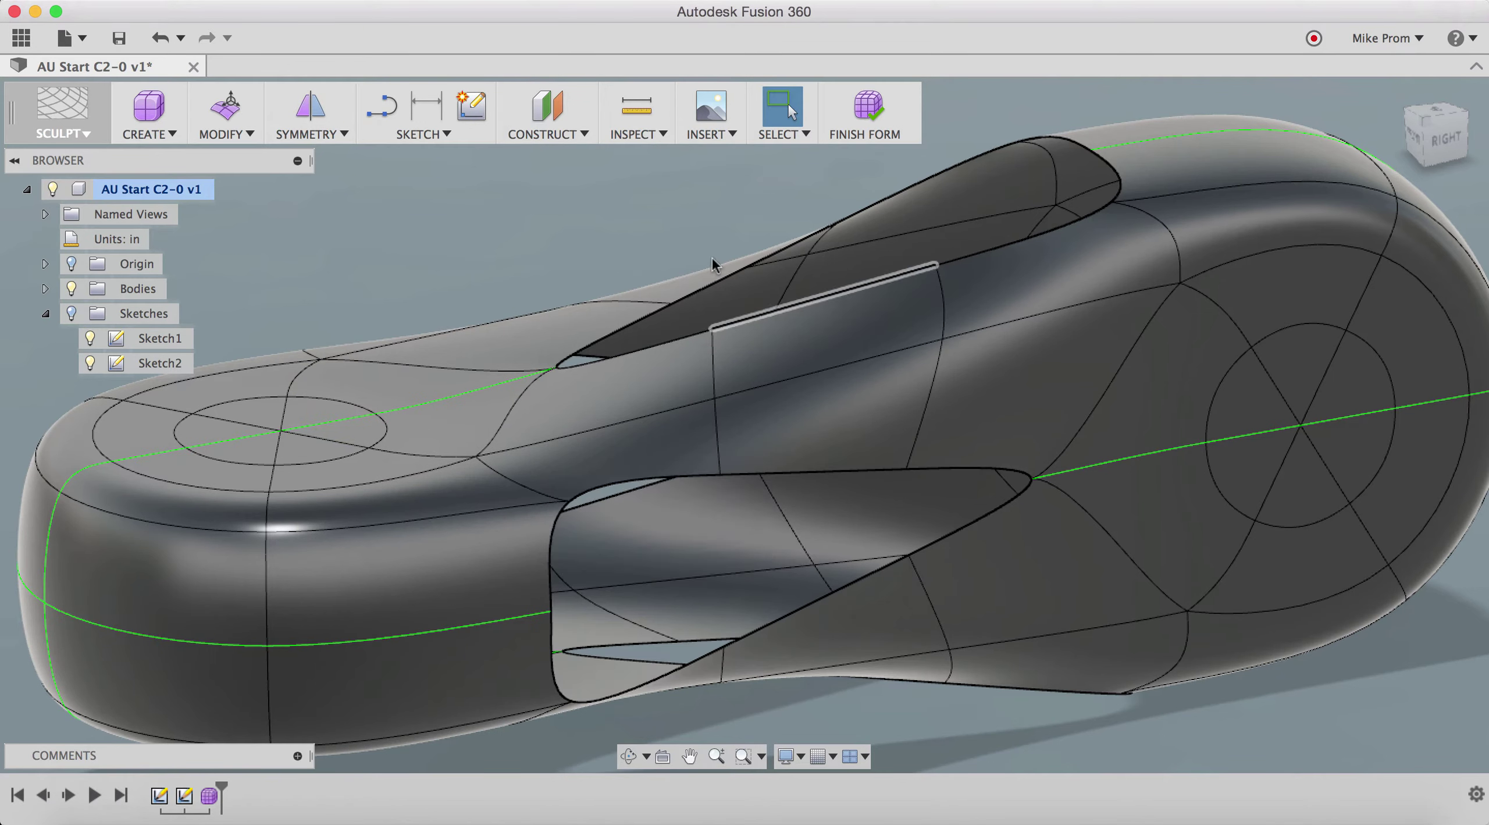
- Close the upper and side openings in the neck with Fill Hole, leaving Maintain Crease Edges off
left_click(228, 133)
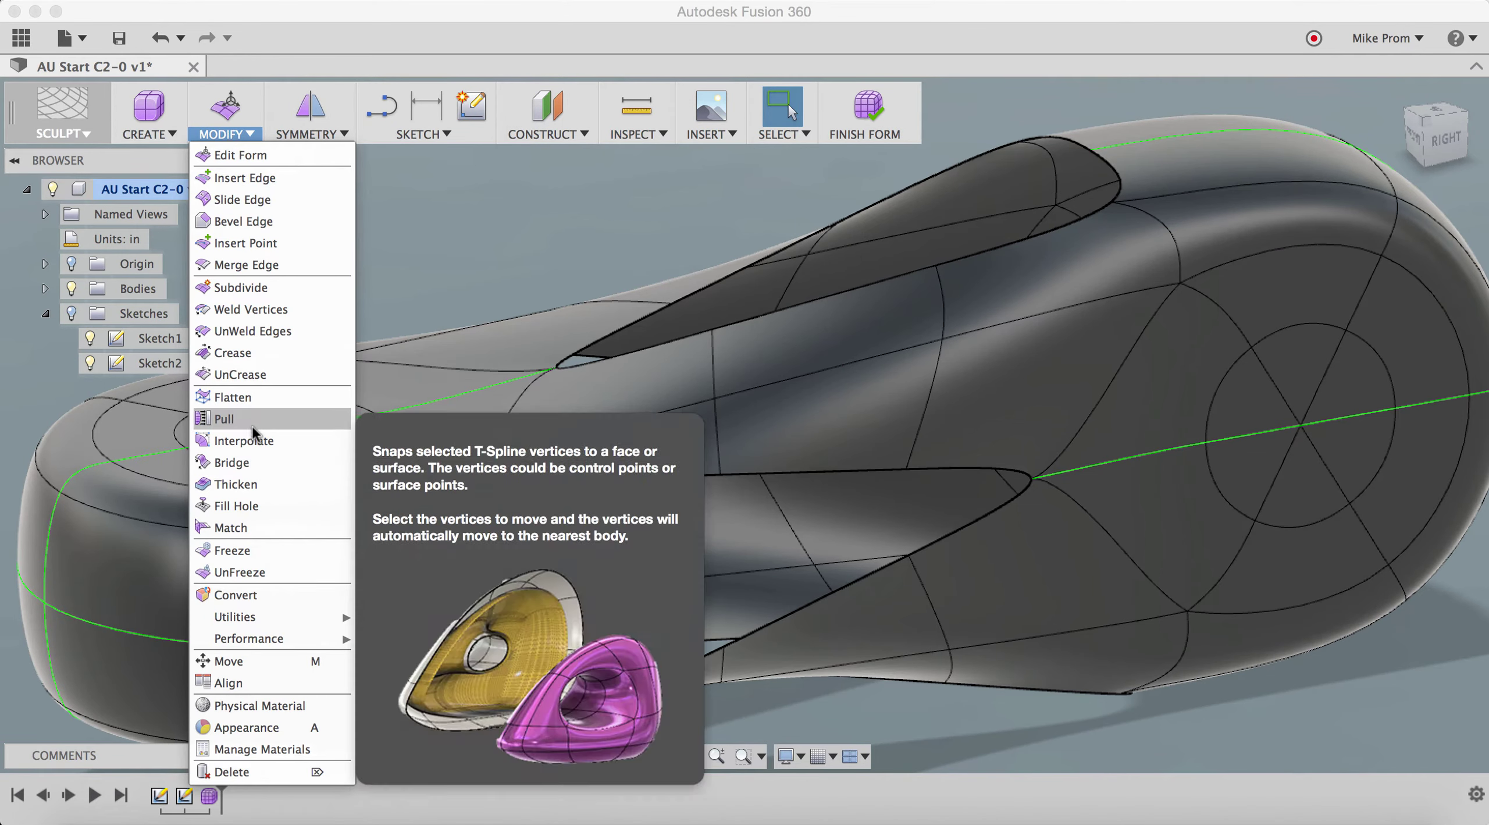
left_click(242, 504)
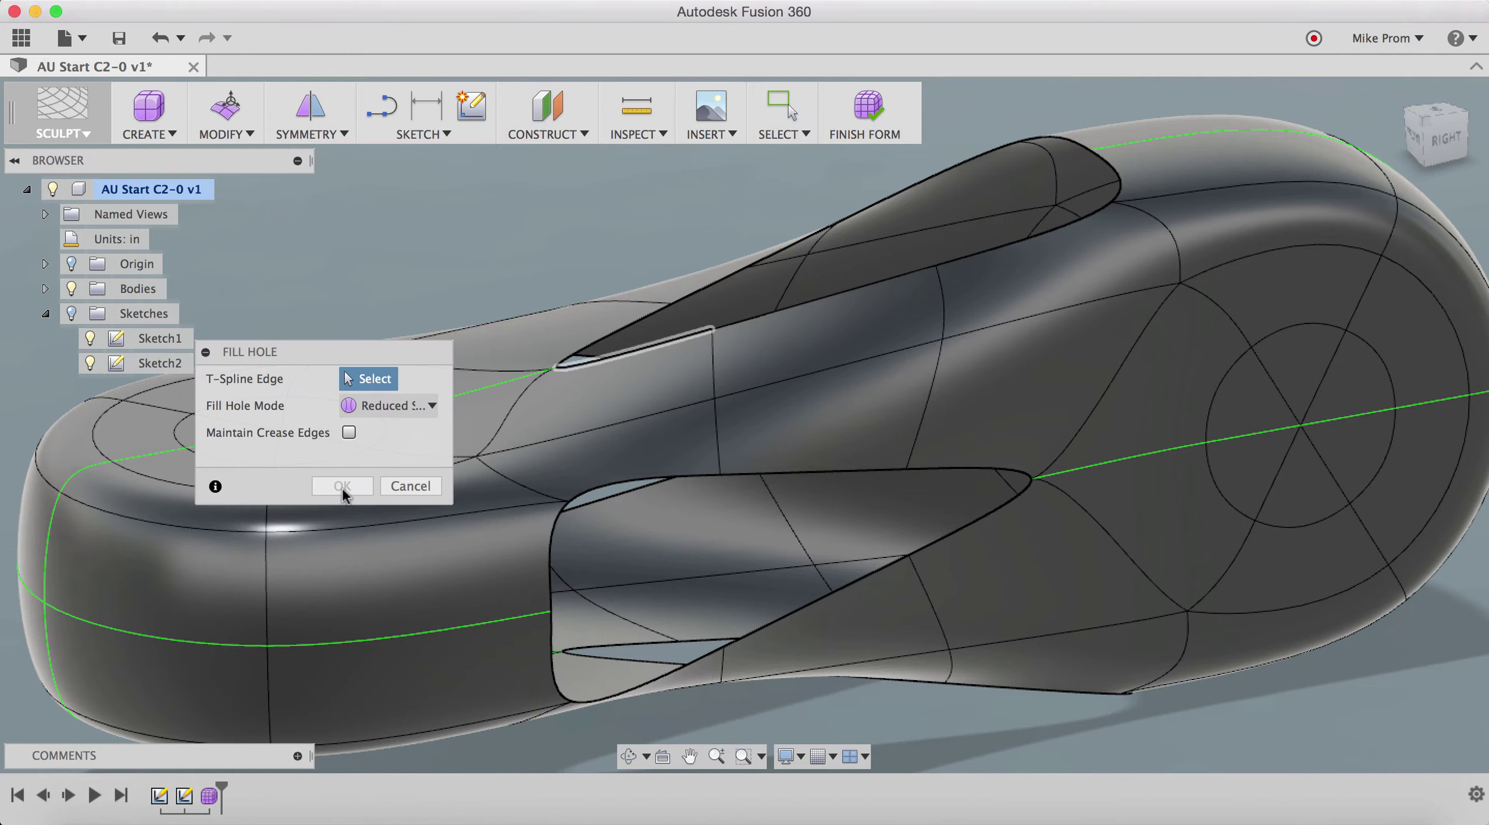
left_click(342, 486)
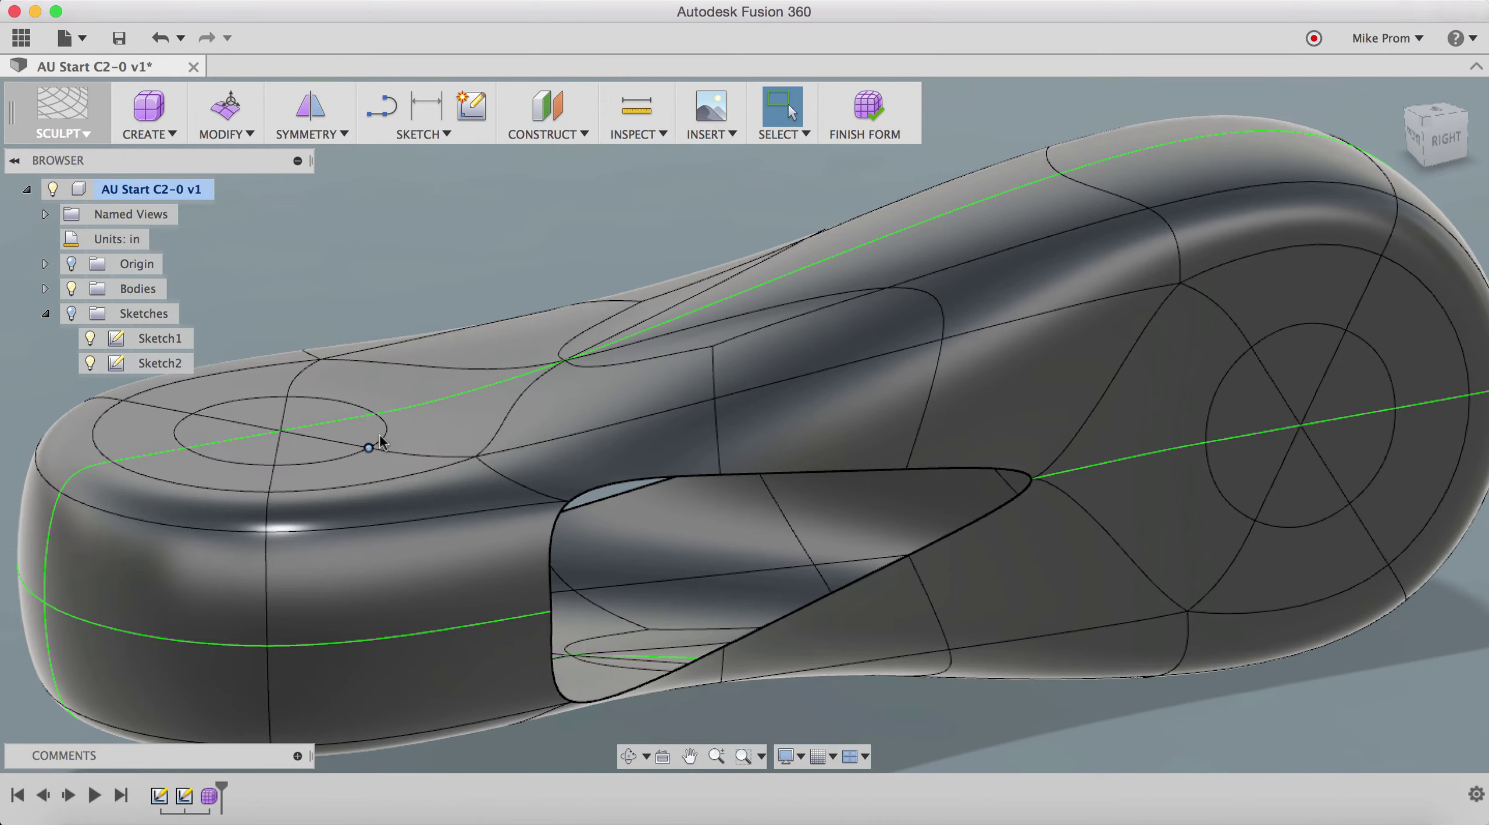
right_click(423, 236)
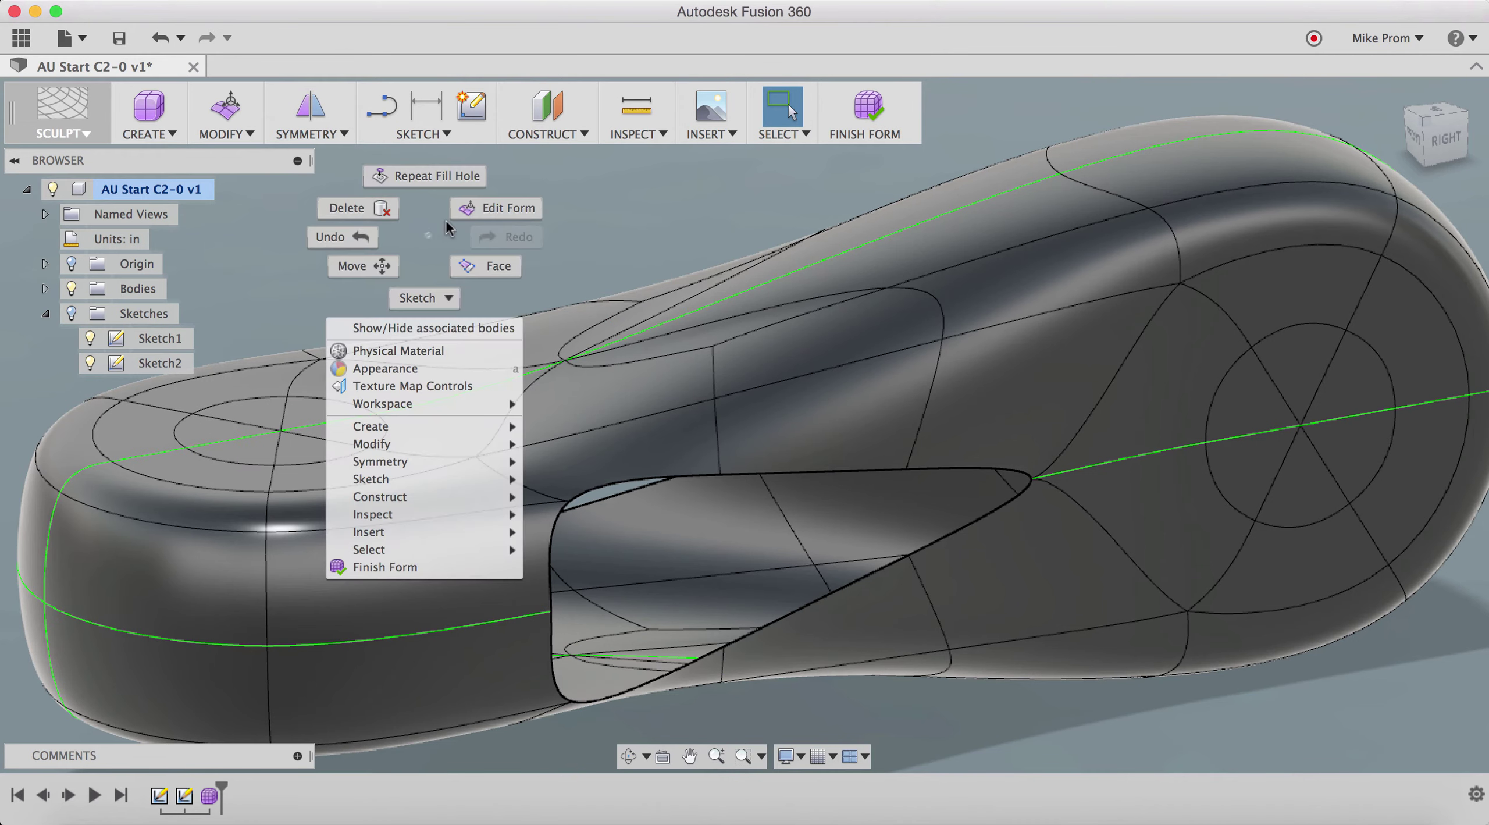
left_click(459, 179)
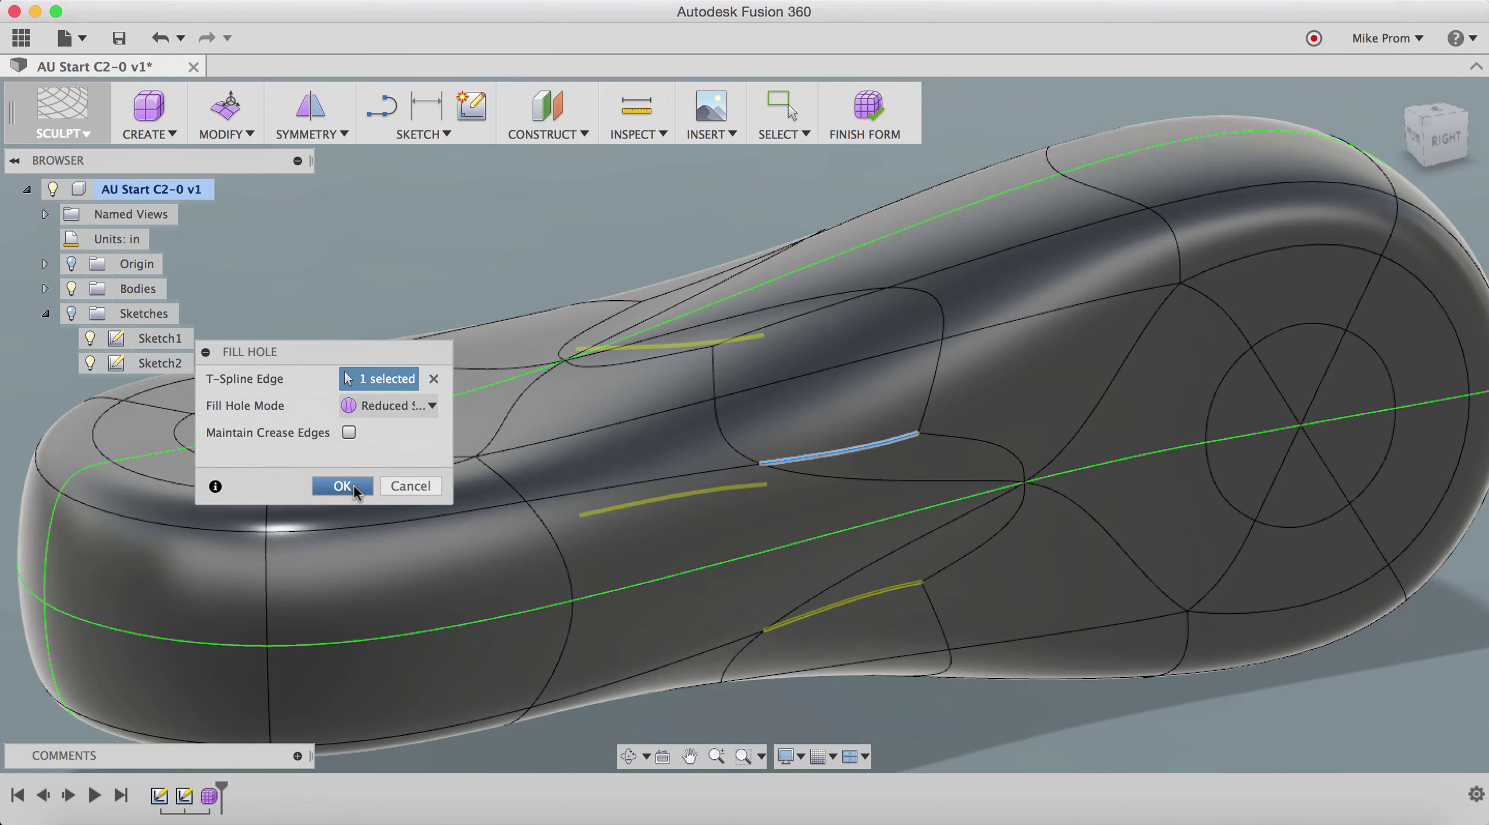
left_click(353, 485)
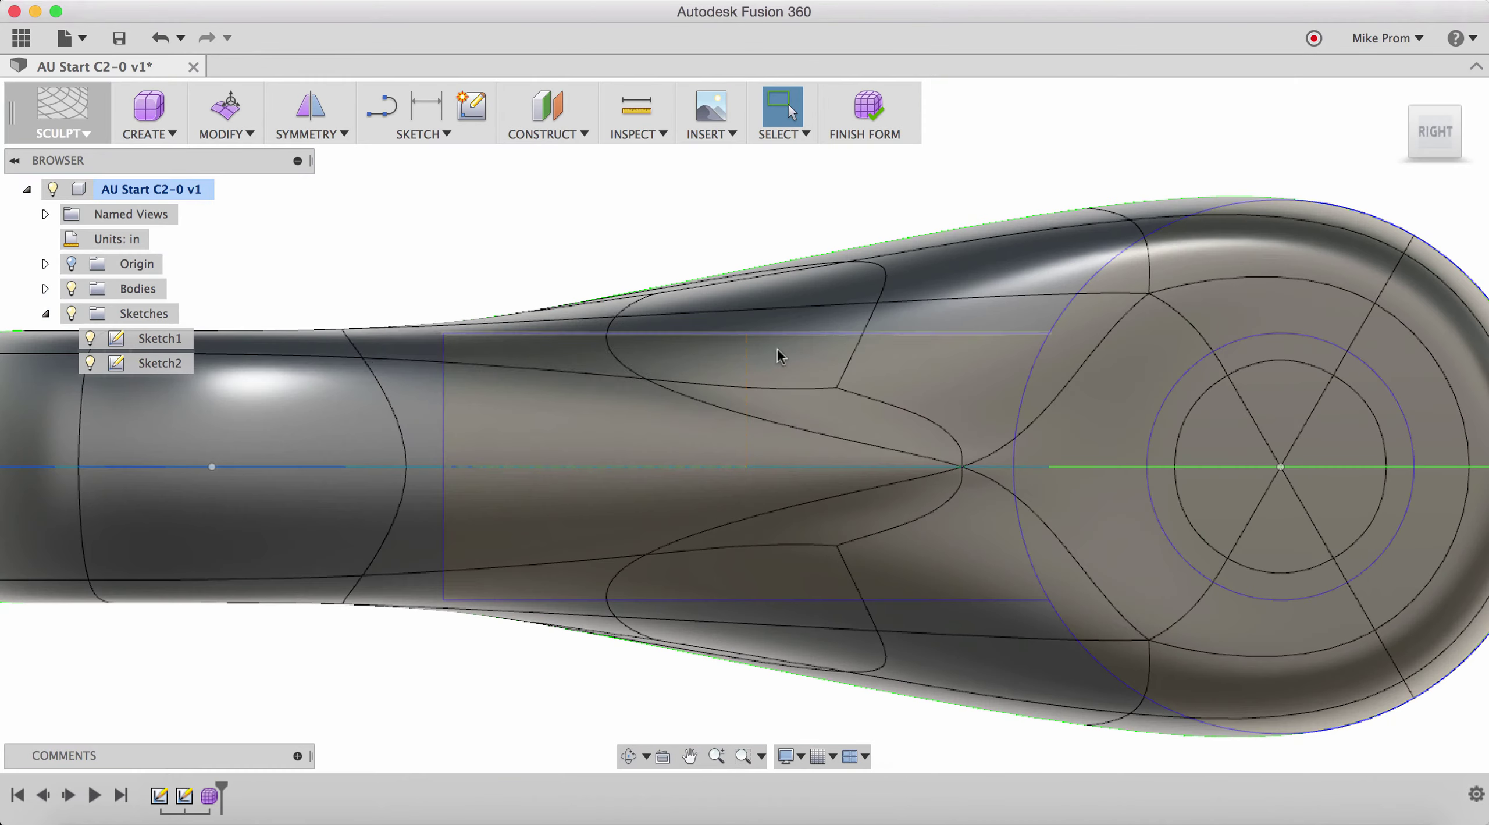
- In top view, try to move the neck's side centreline edge inward about 0.066 in with Edit Form
left_click(1435, 96)
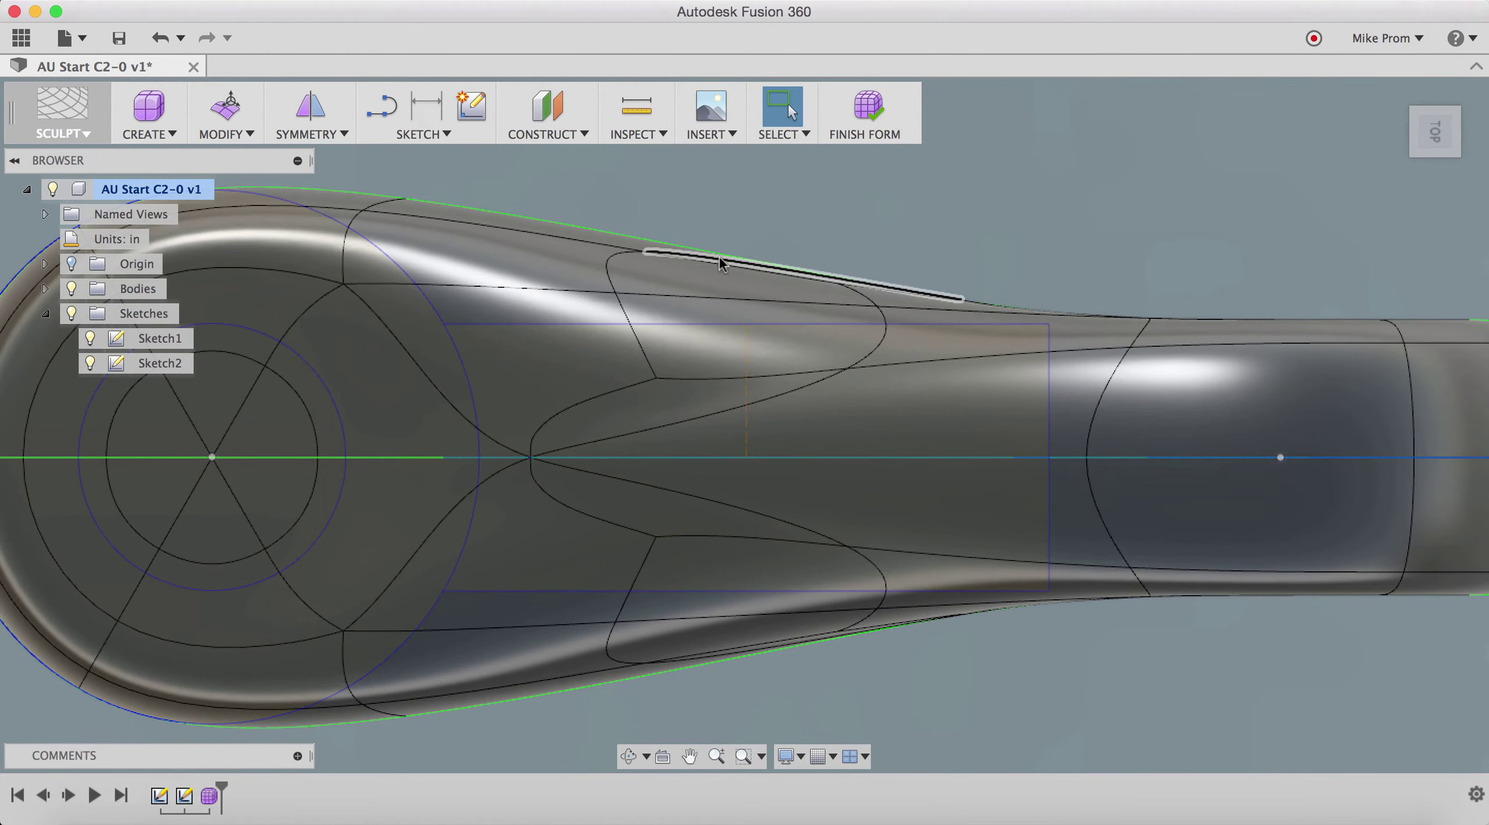
left_click(664, 241)
right_click(762, 187)
left_click(820, 158)
left_click_drag(687, 315, 691, 324)
middle_click_drag(717, 425, 948, 482)
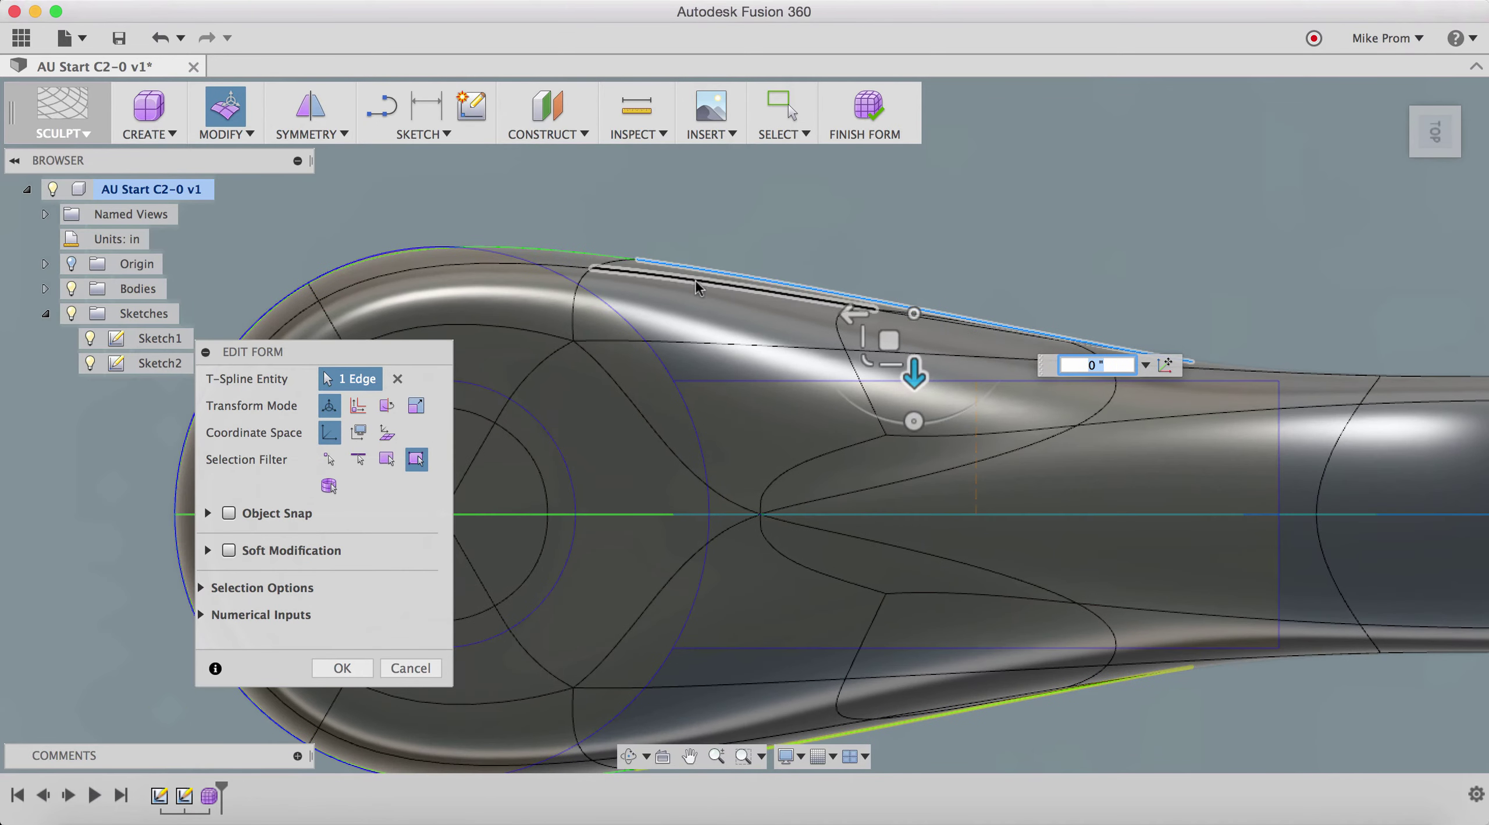
left_click_drag(914, 377, 915, 413)
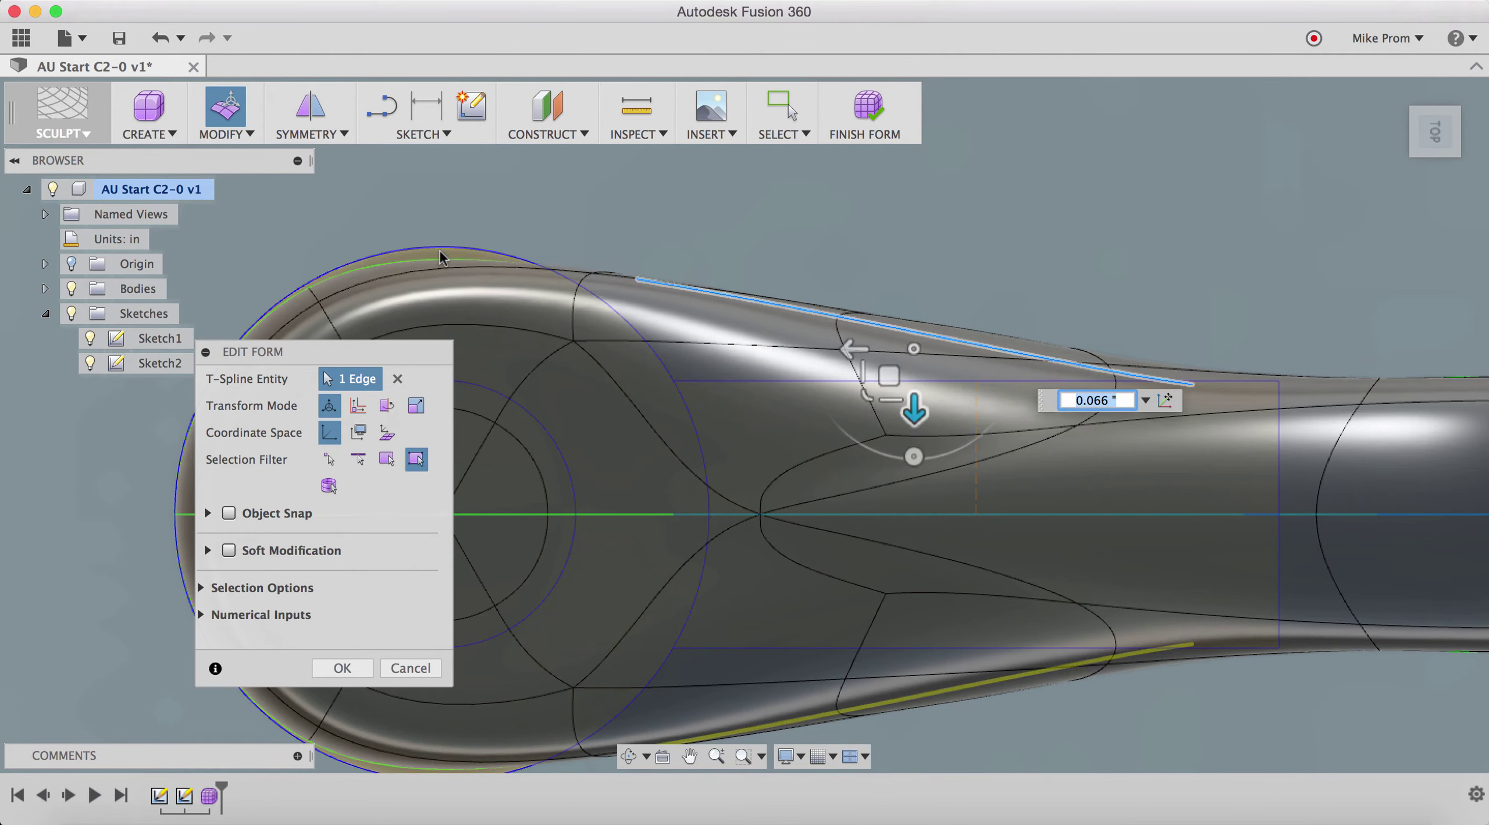
key("super+z")
key("super+z")
key("super+z")
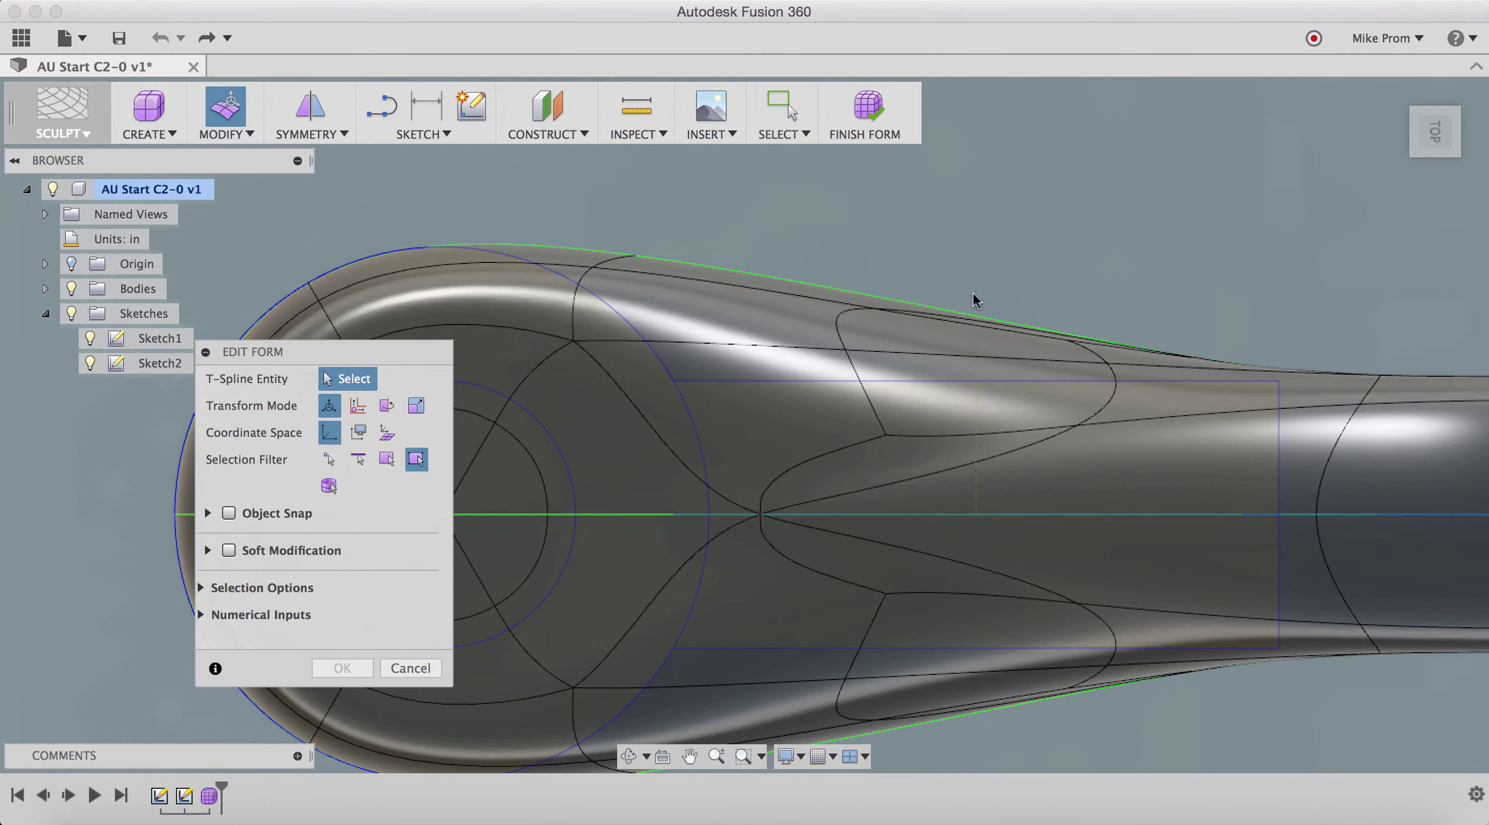
- Move the side centreline vertex beside the second sphere's flat inward 0.02 in
middle_click_drag(974, 295, 1123, 323, "shift")
left_click(1193, 353)
left_click_drag(1194, 405, 1195, 415)
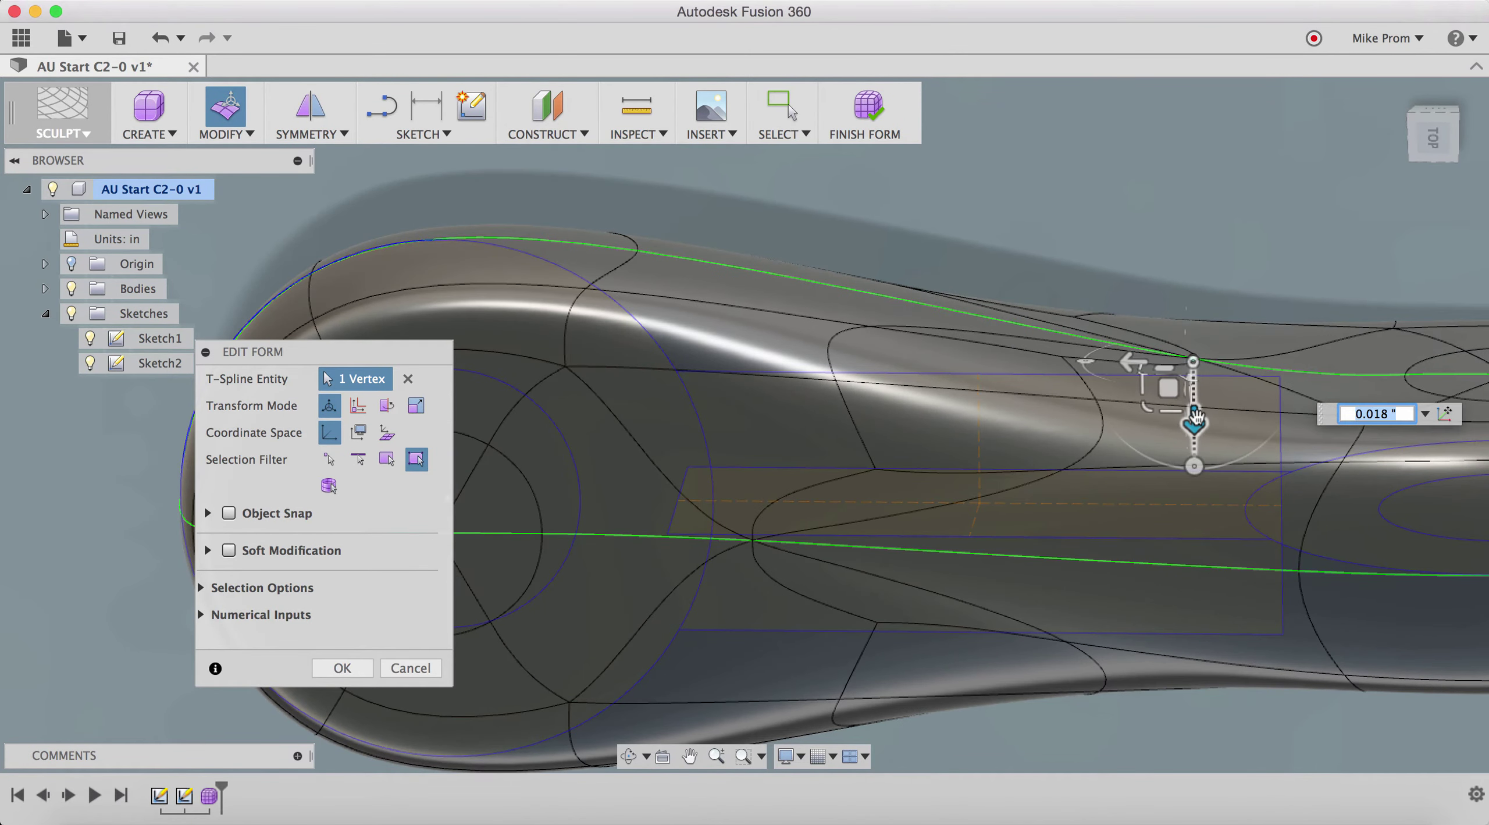
type(".02")
left_click(343, 668)
- Move the matching centreline vertex beside the first sphere's flat inward about 0.021 in with Edit Form
middle_click_drag(720, 457, 671, 597, "shift")
left_click(692, 559)
right_click(369, 612)
left_click(453, 592)
left_click_drag(658, 590, 665, 585)
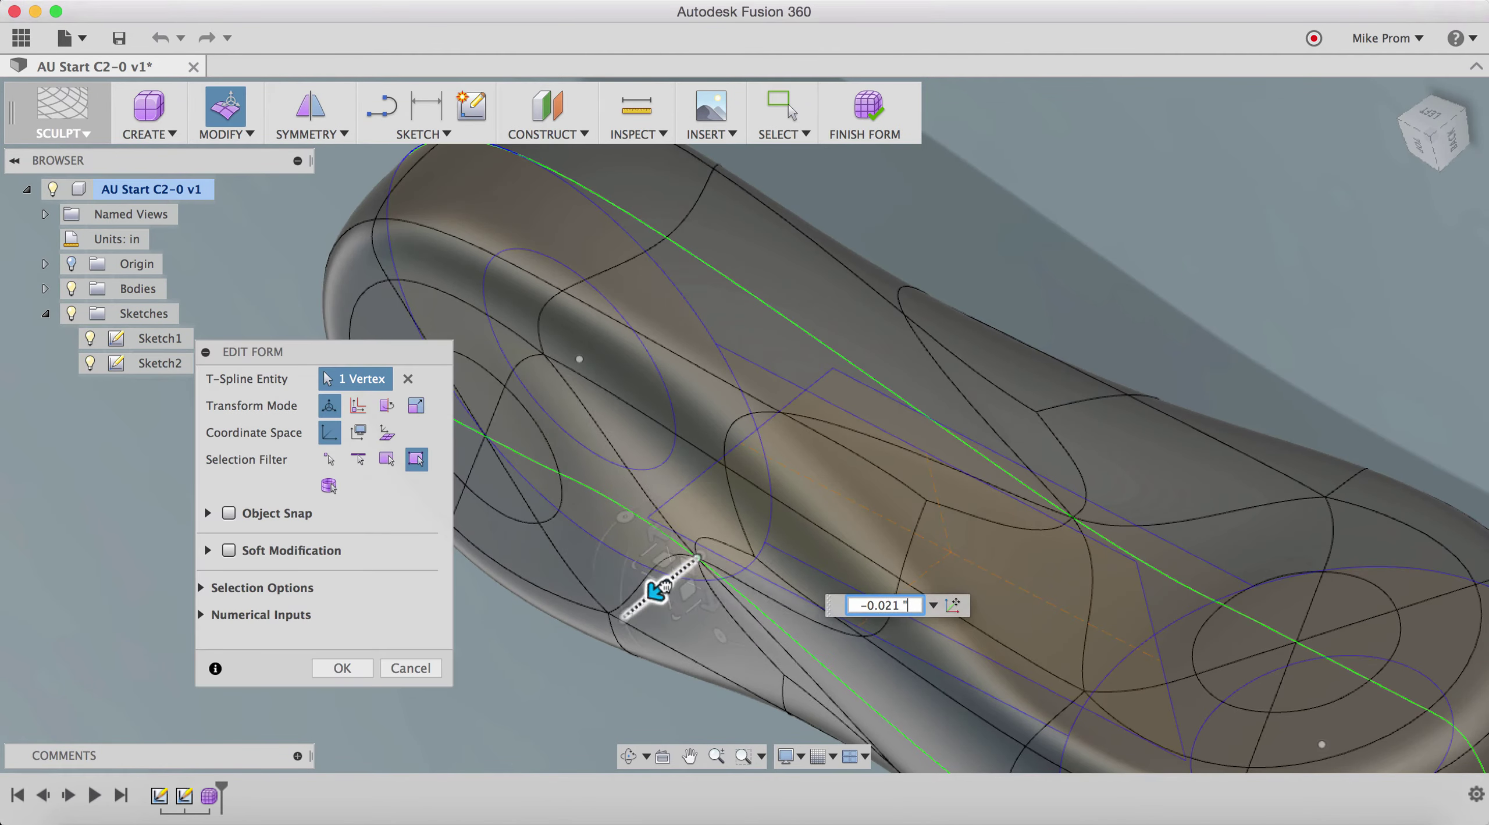
key("Return")
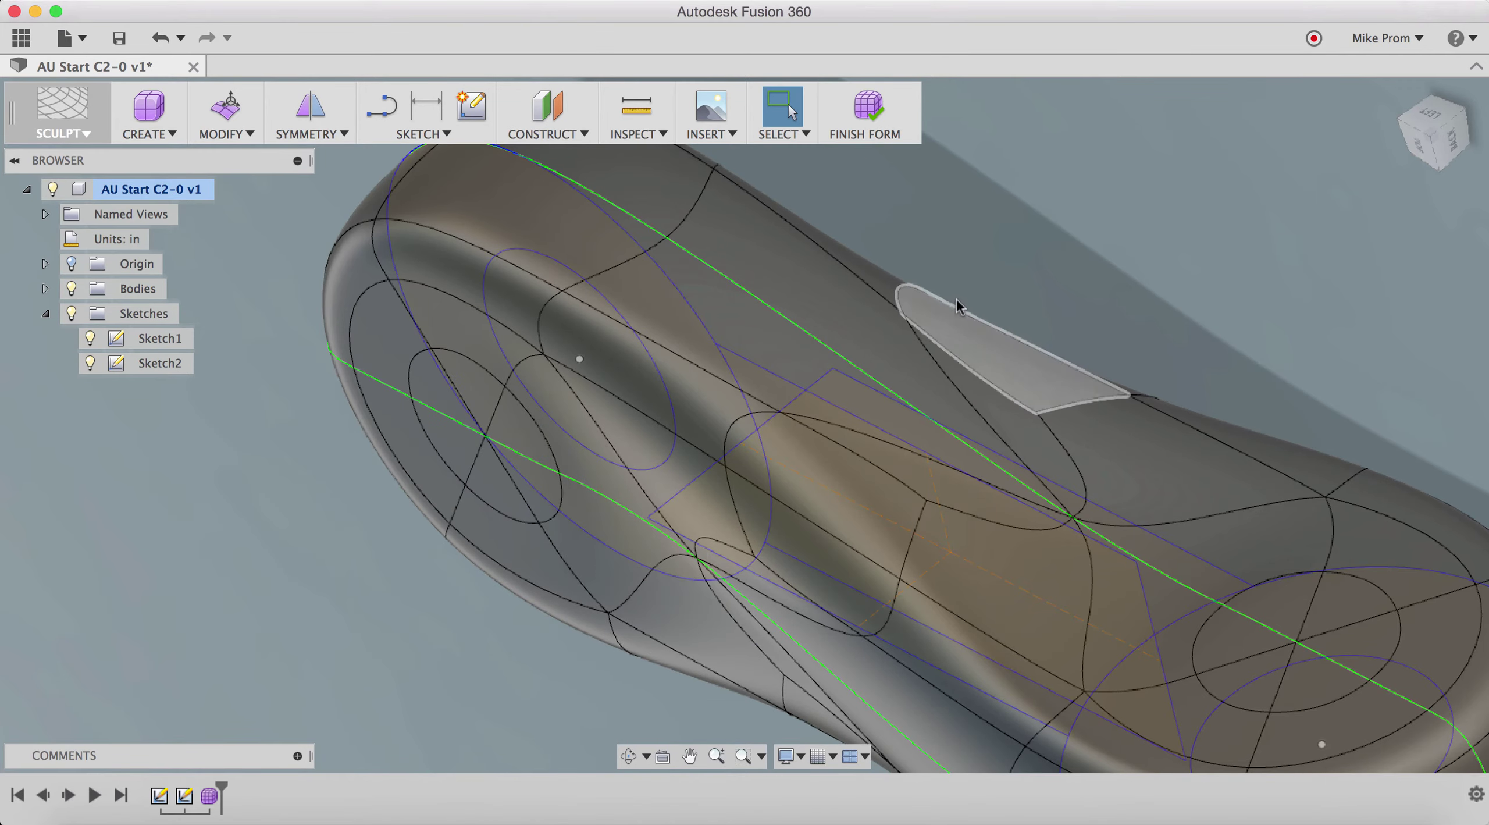
- Crease the centreline edges that run from the neck's pinch points around the rounded outer rims of both ends
middle_click_drag(956, 300, 924, 359, "shift")
left_click(913, 512)
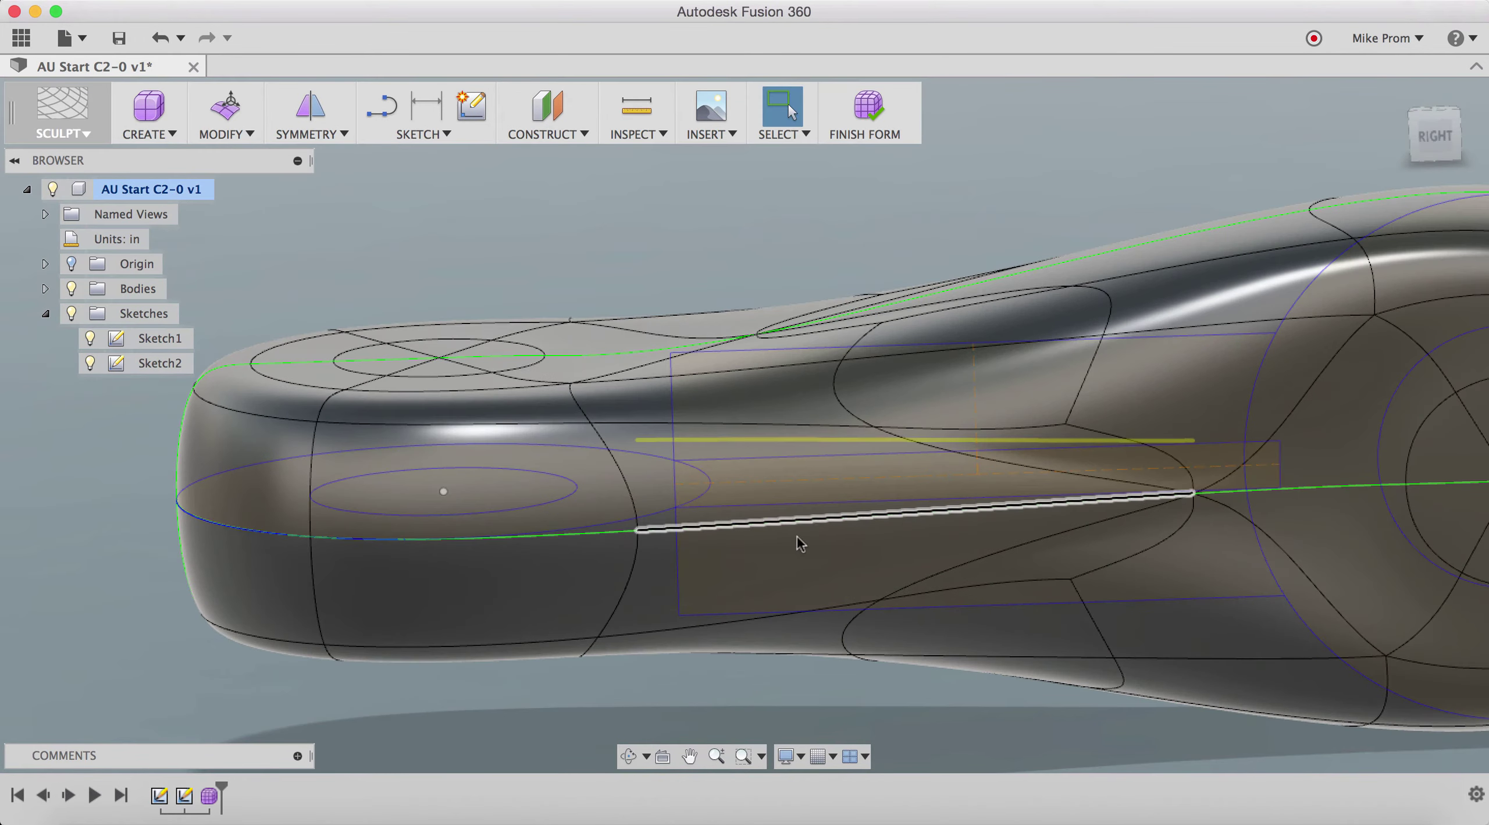
left_click(497, 538, "shift")
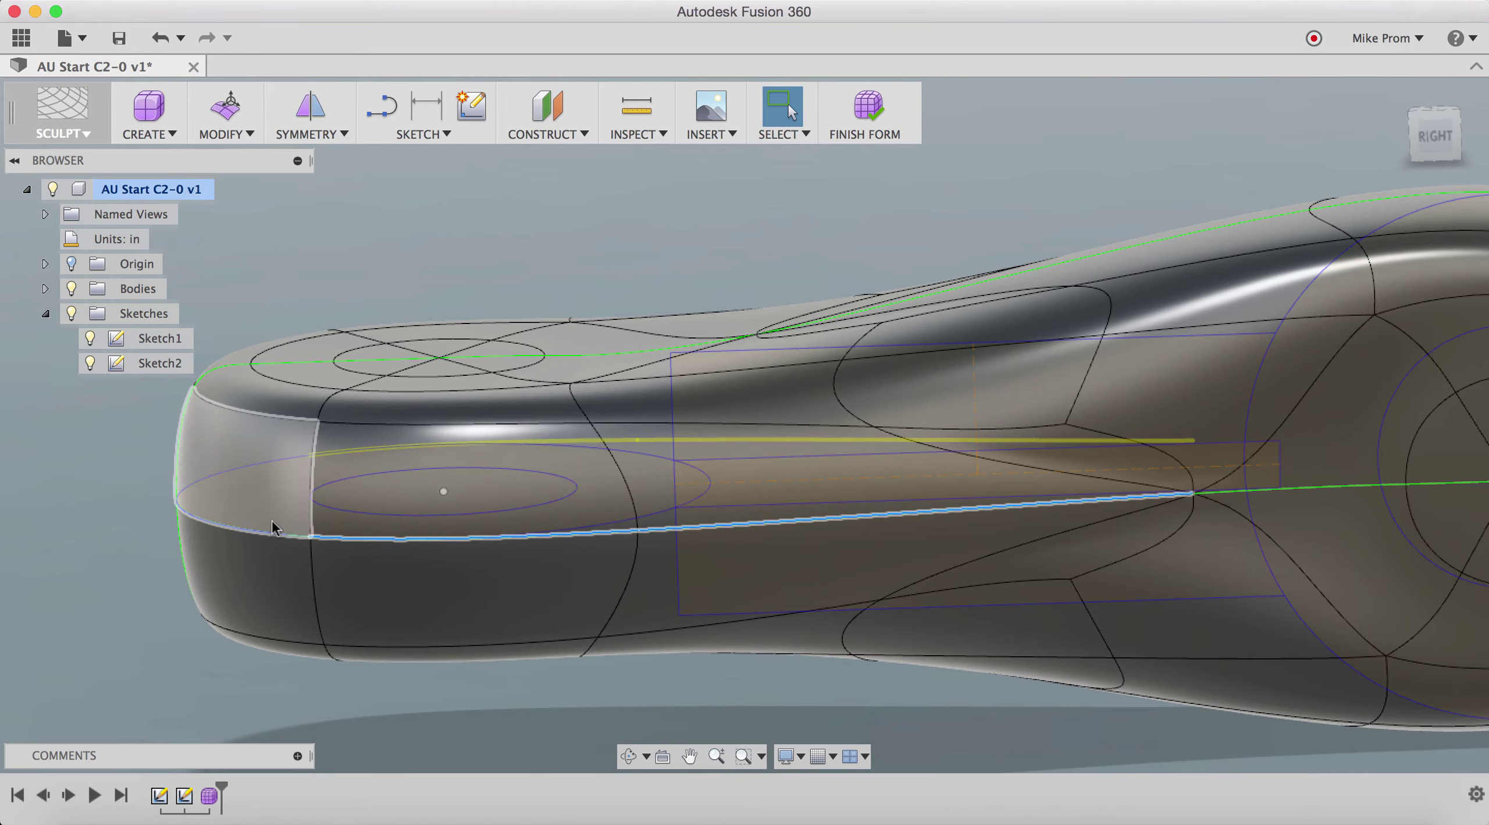
scroll(506, 456, "down", 4)
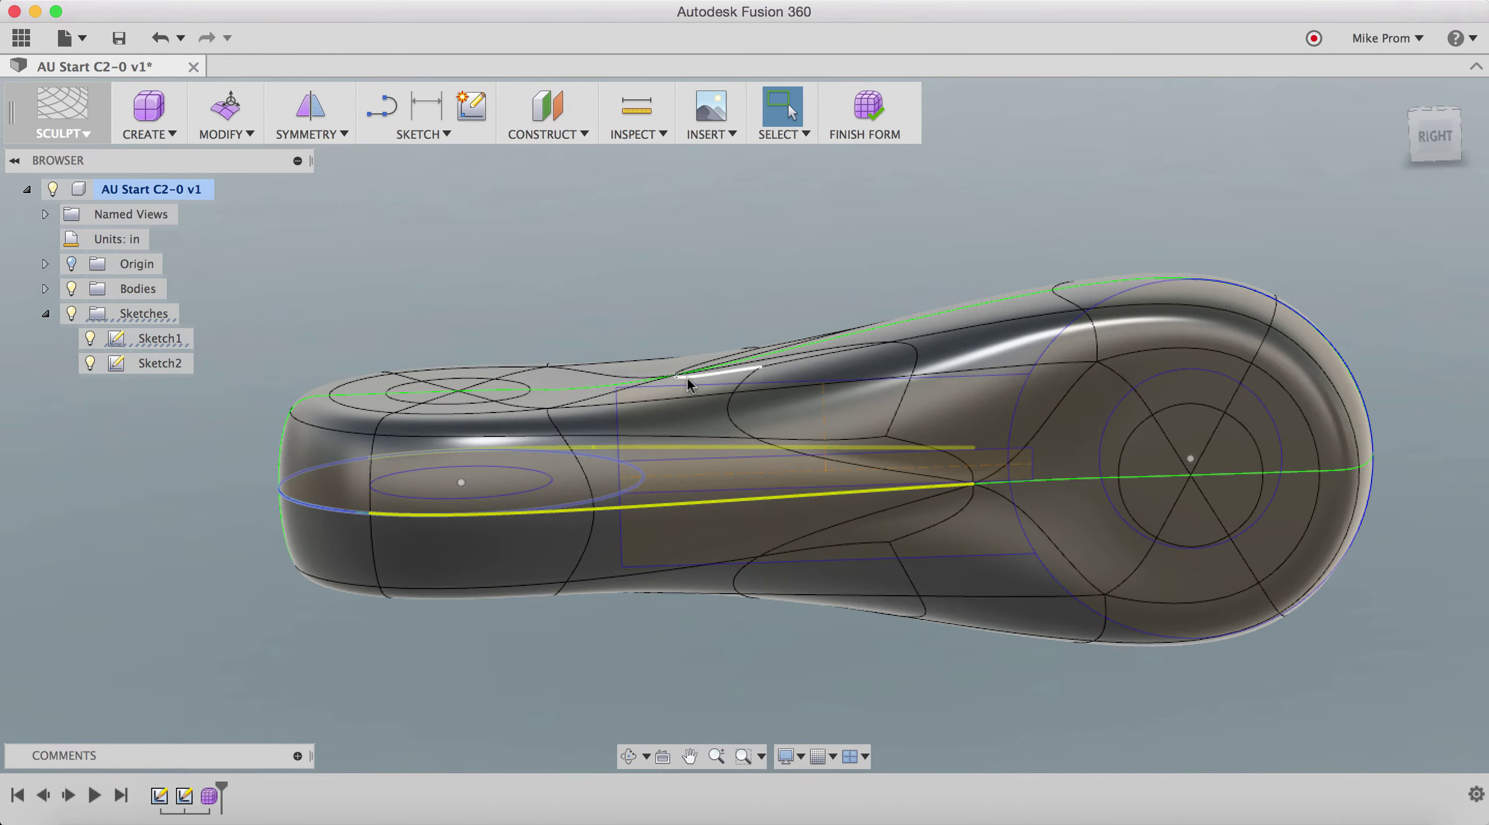
middle_click_drag(689, 380, 832, 493, "shift")
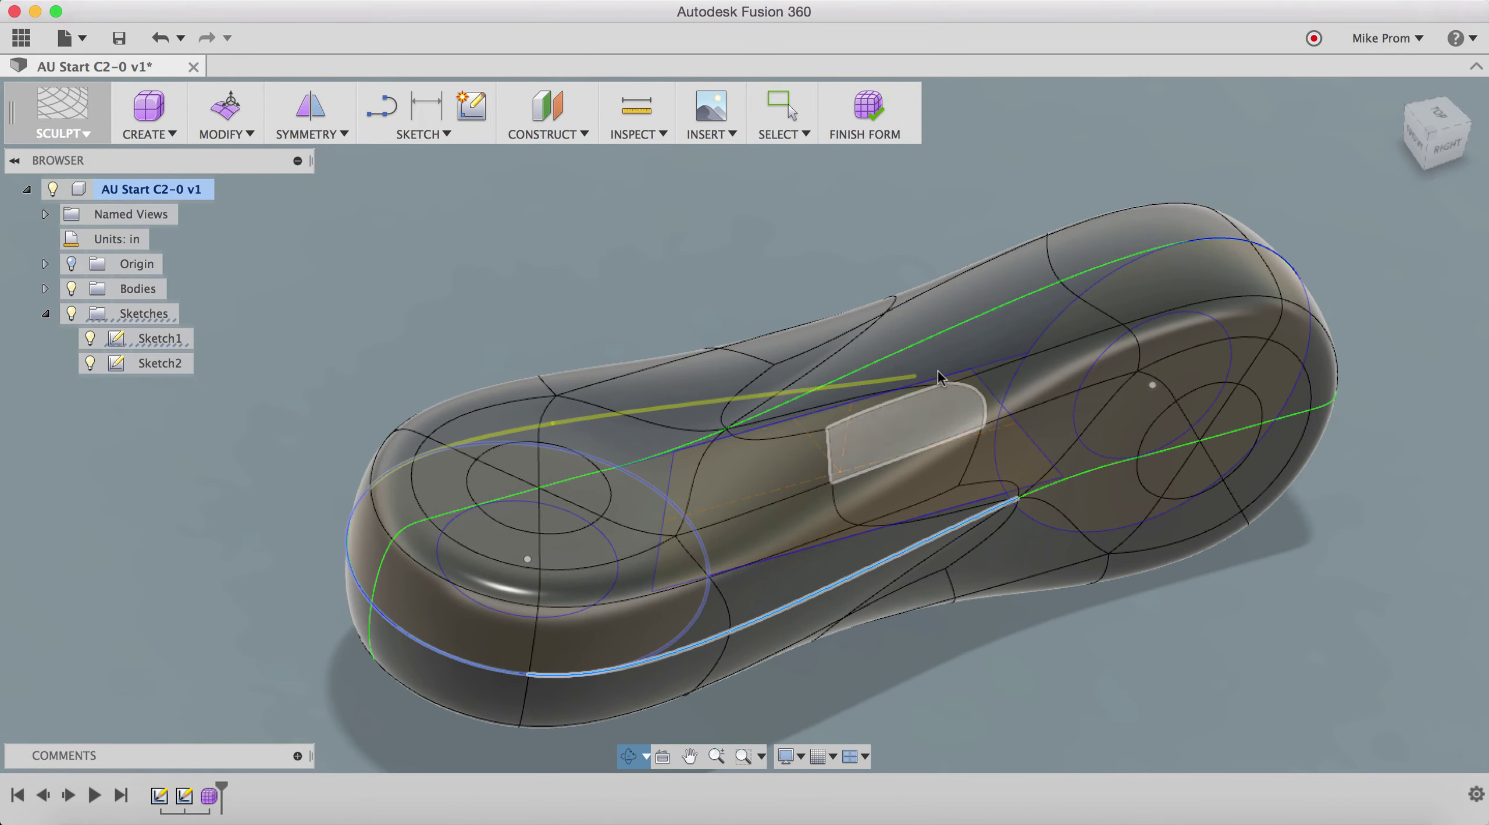
left_click(1015, 298, "shift")
left_click(1128, 265, "shift")
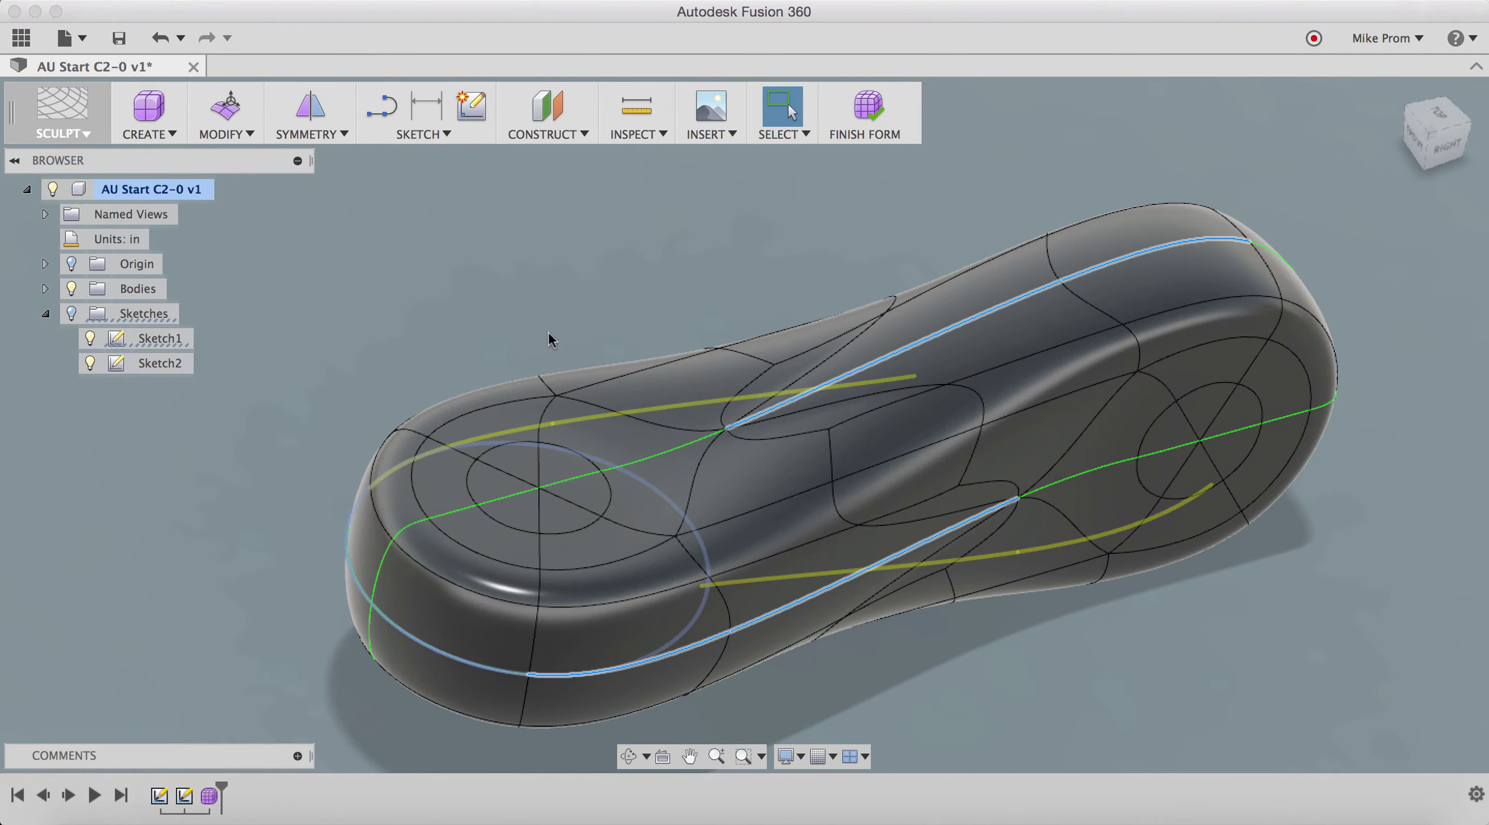
mouse_move(705, 300)
middle_mouse_down("shift")
mouse_move(554, 292)
mouse_move(557, 326)
middle_mouse_up("shift")
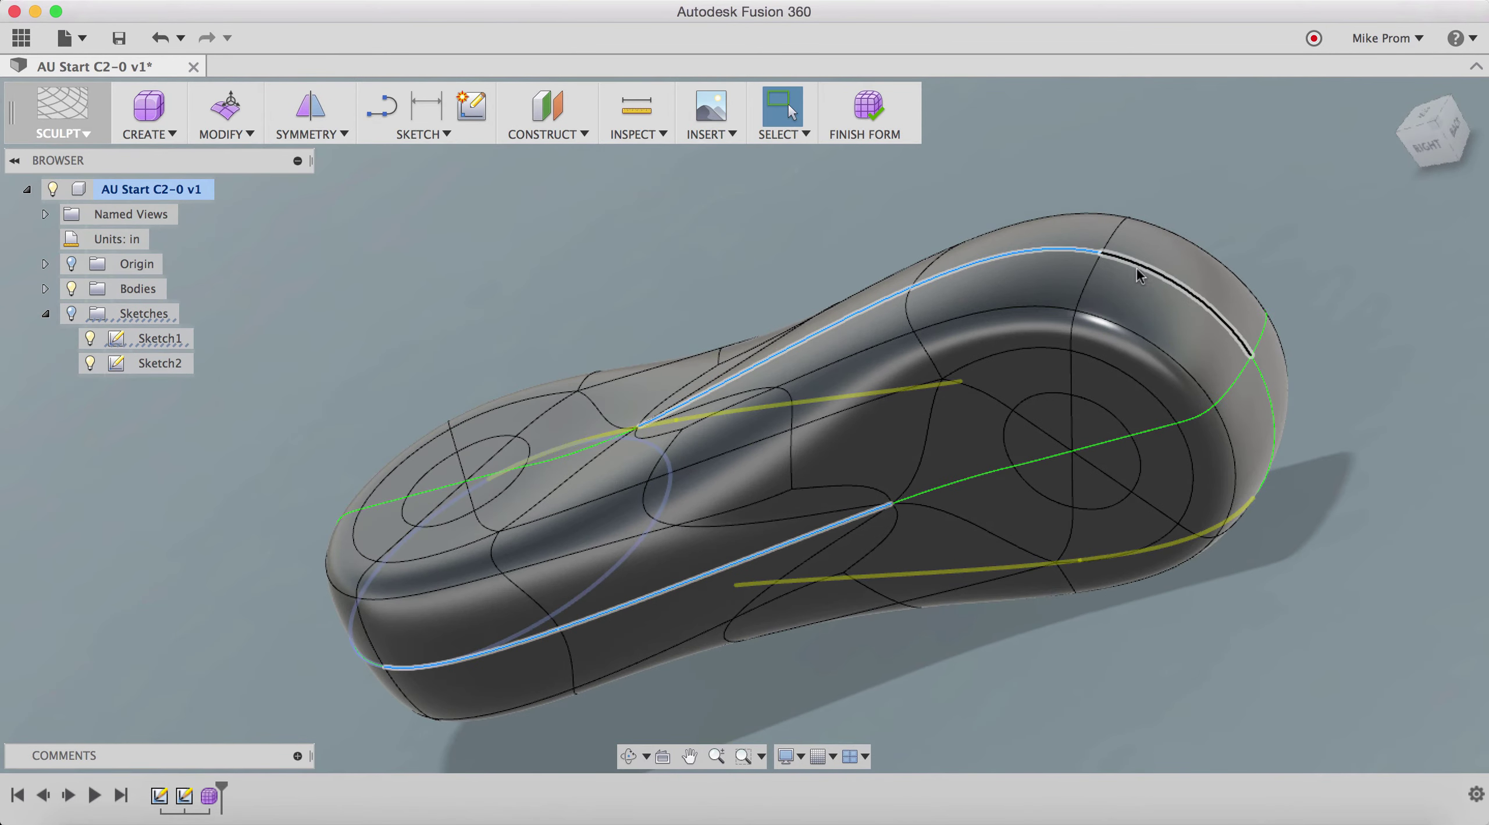
left_click(227, 137)
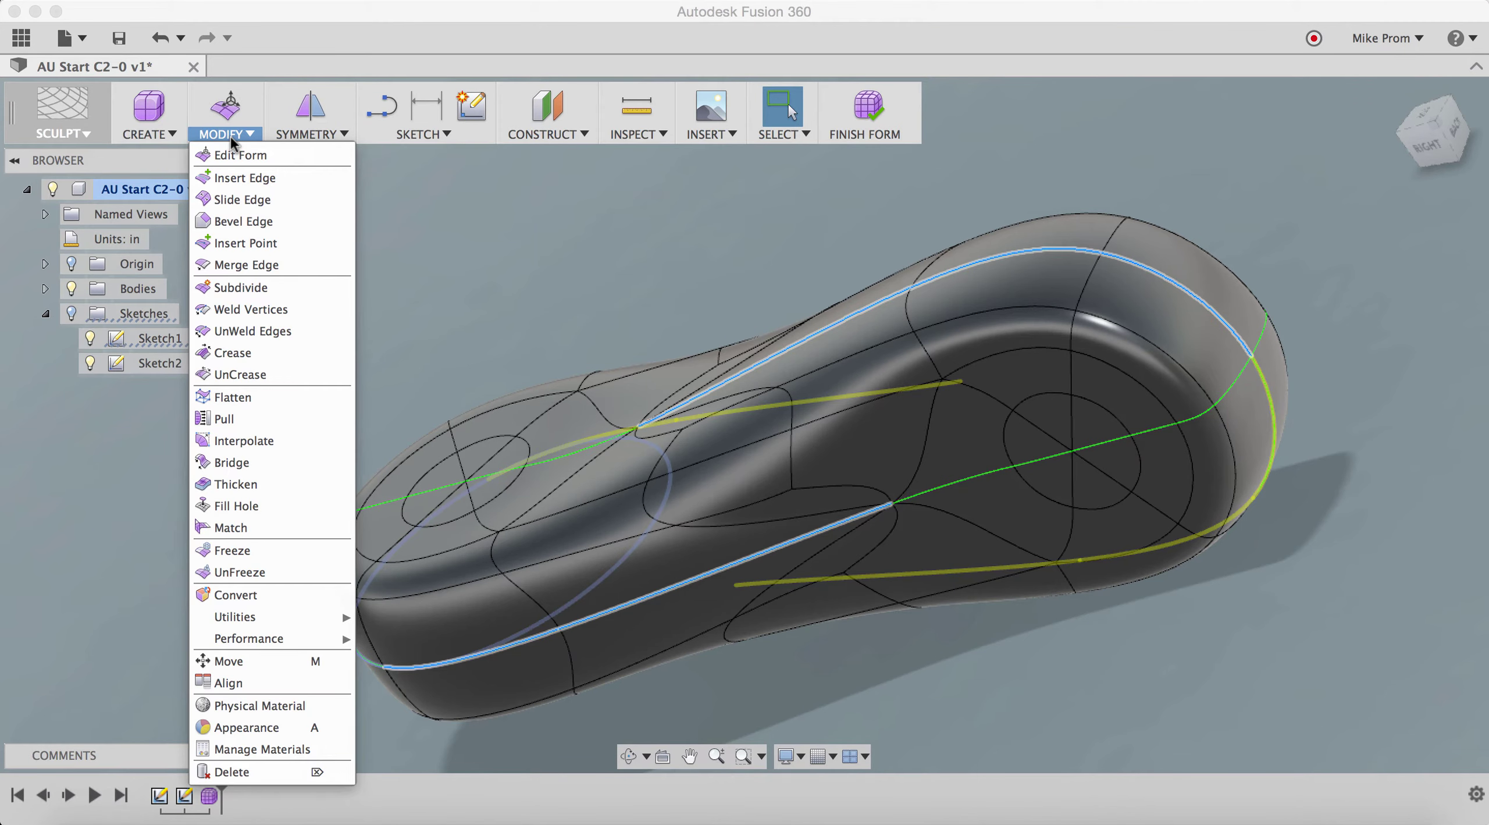
left_click(244, 347)
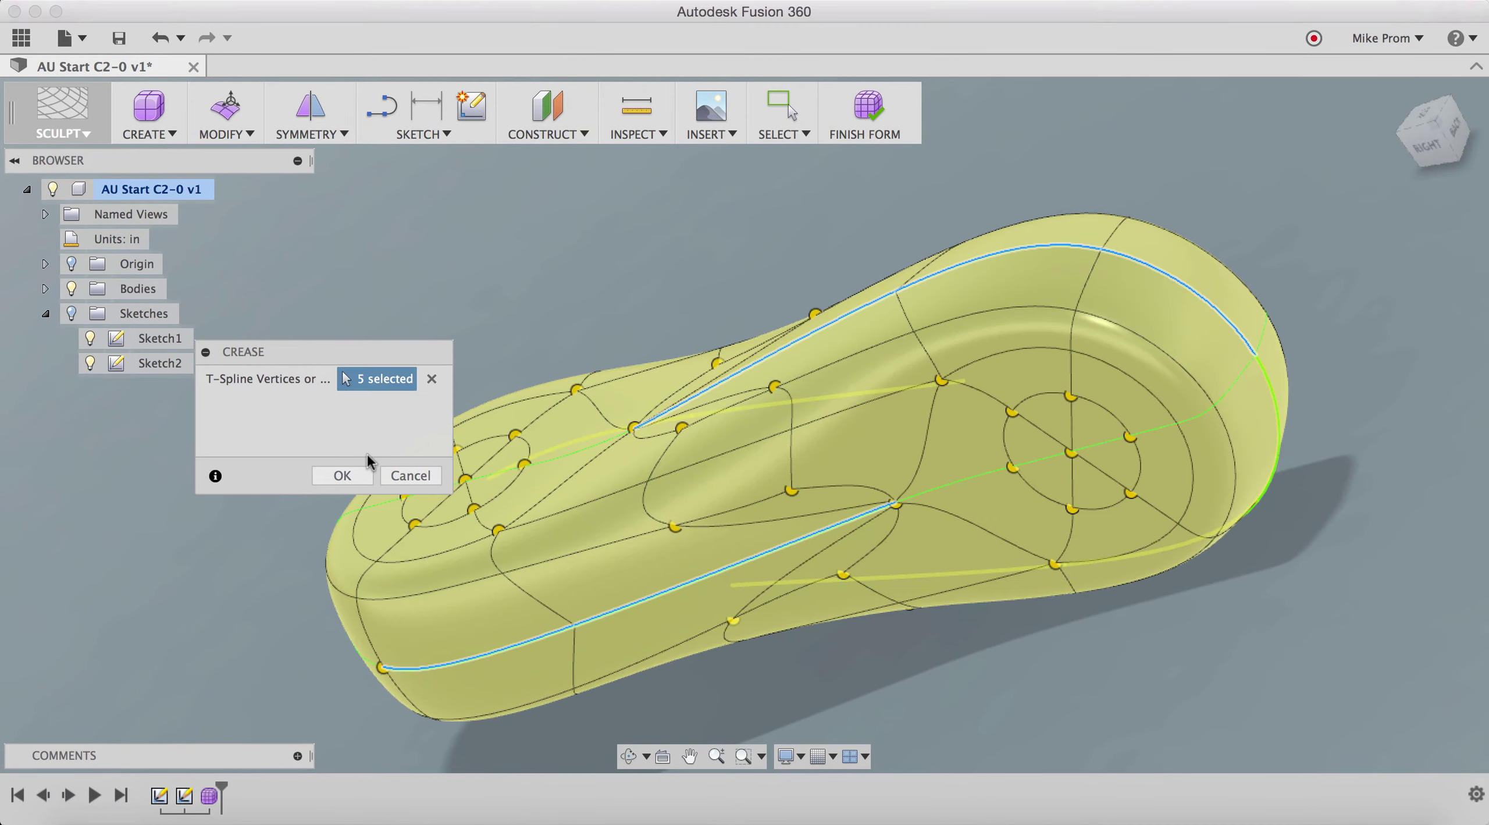
left_click(342, 476)
- Move the three side edges between the top-facing end's flat and the creased centreline about 0.079 in toward the centreline with Edit Form
middle_click_drag(655, 516, 544, 463, "shift")
left_click(514, 458)
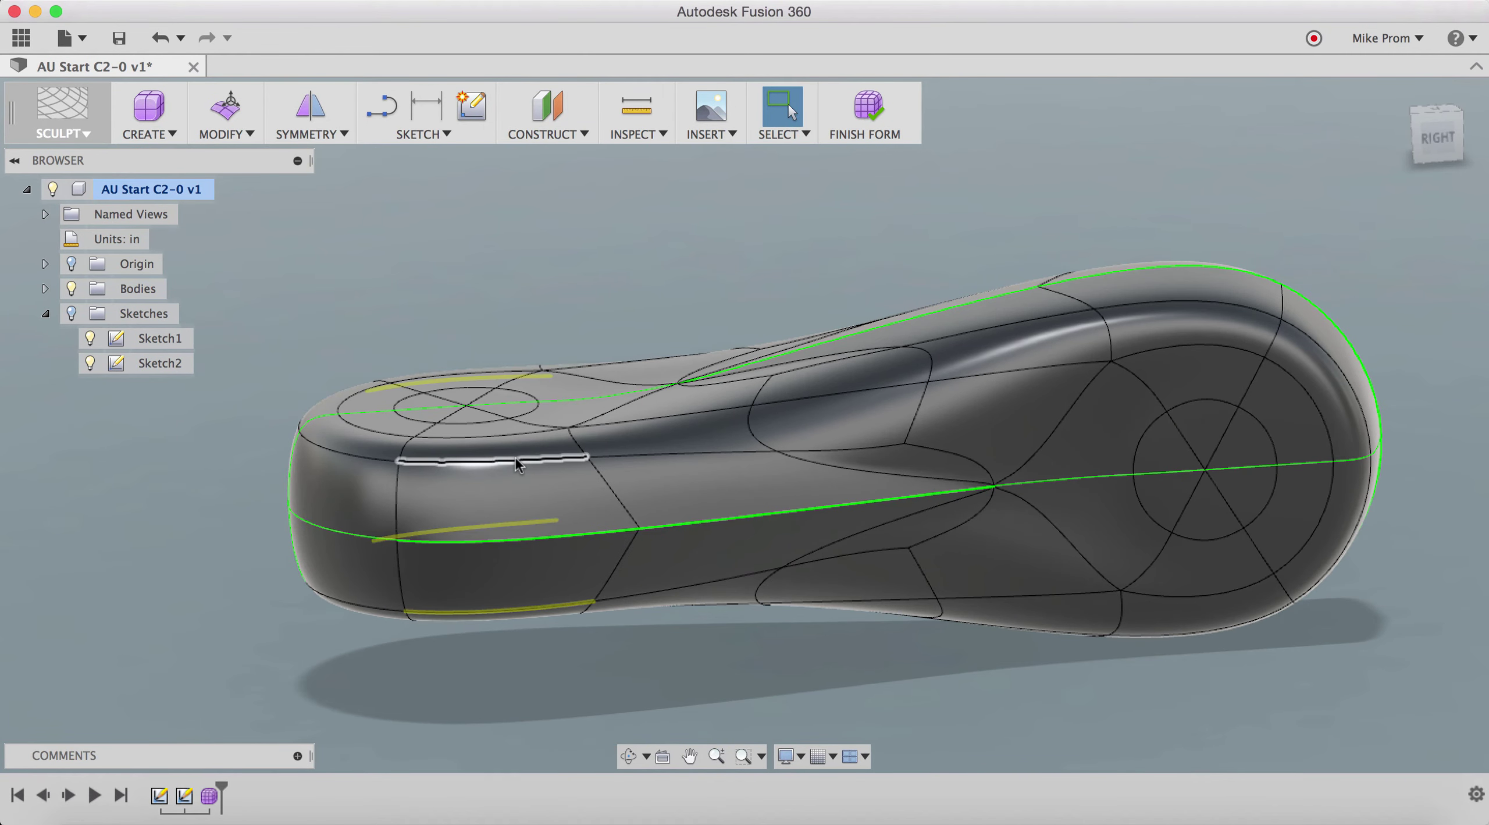
left_click(357, 459, "shift")
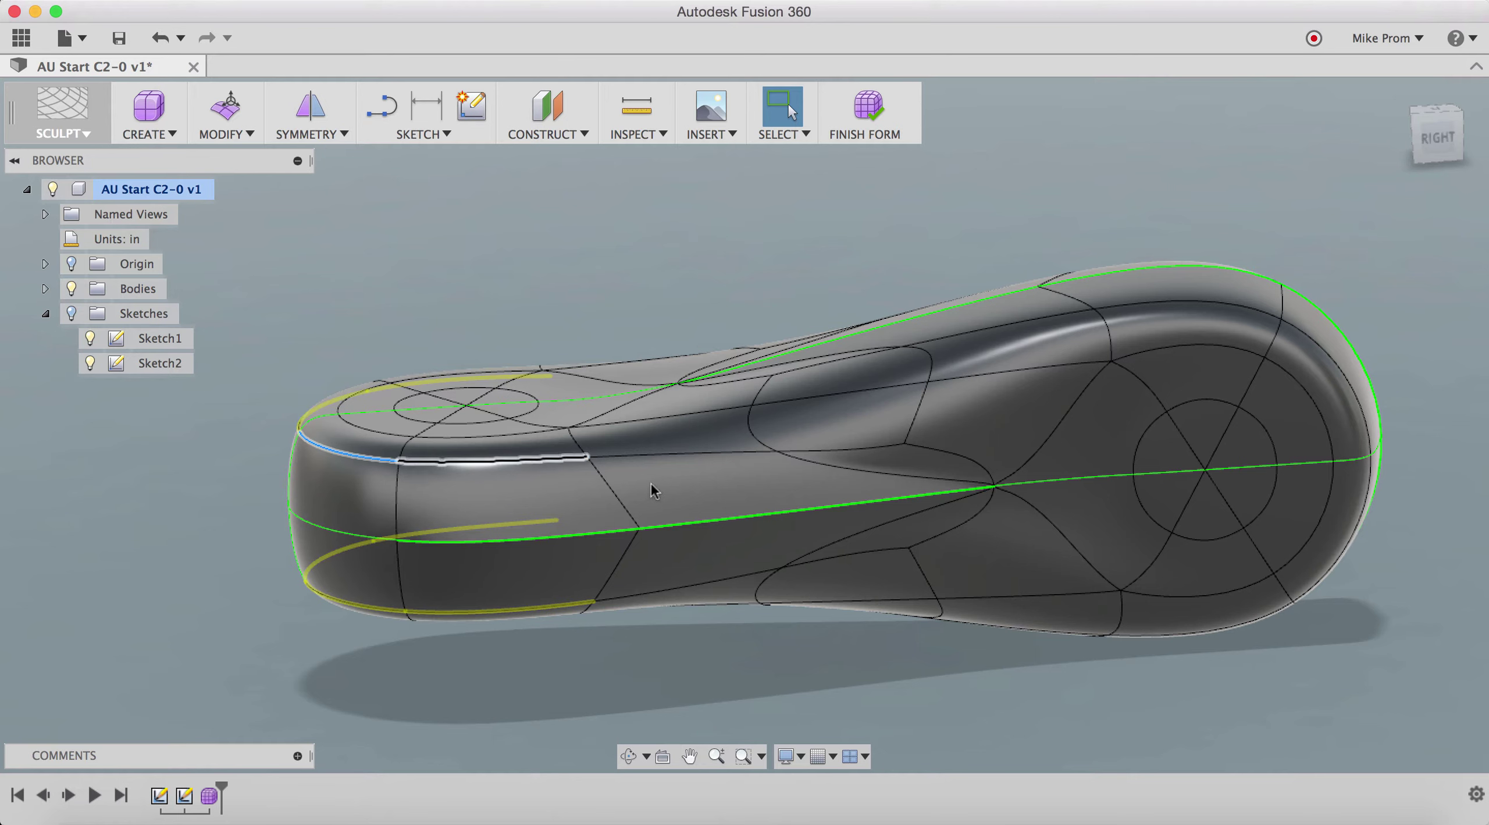
left_click(700, 453, "shift")
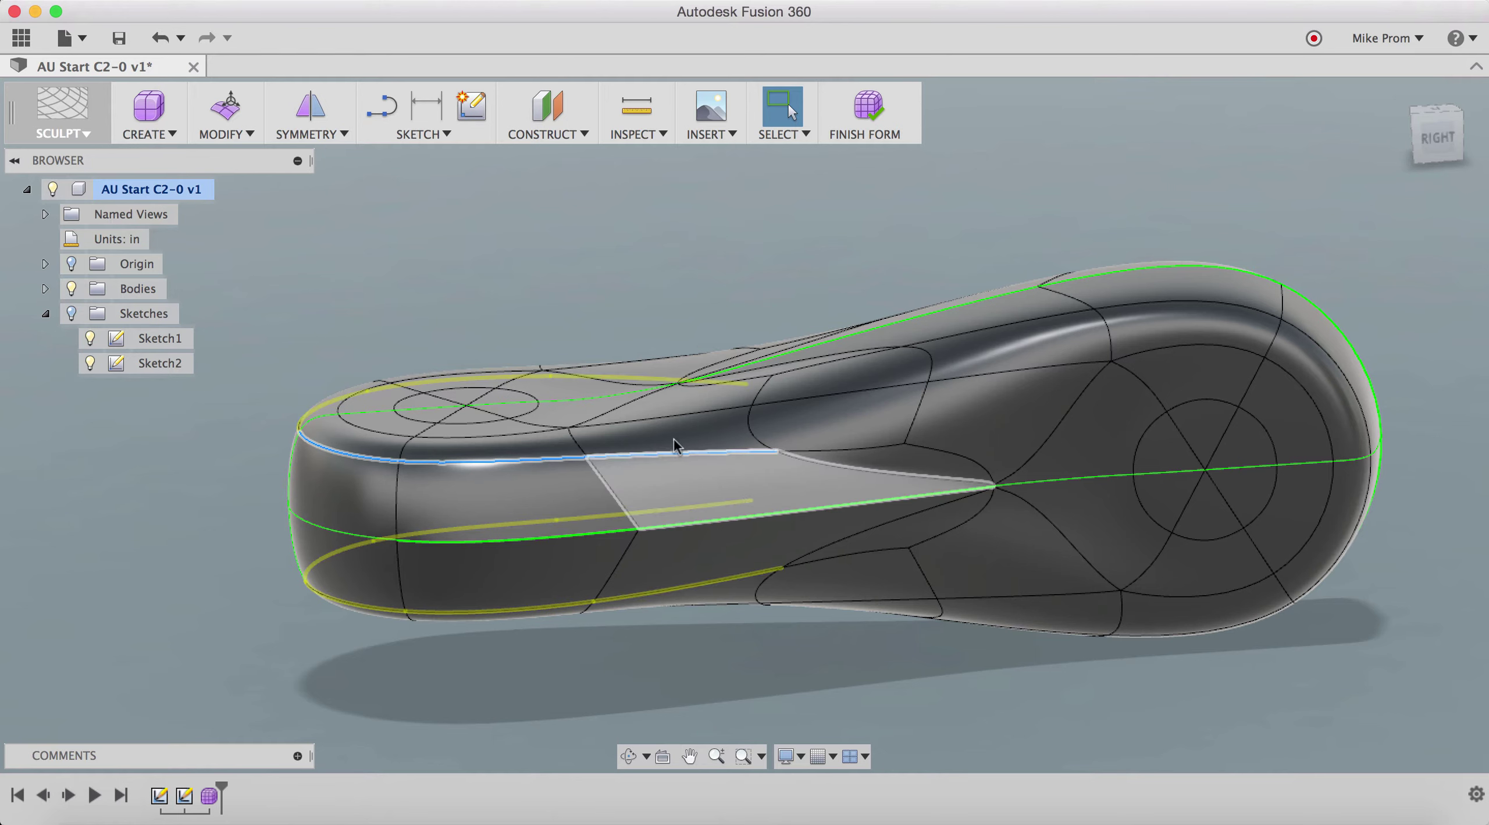
right_click(605, 233)
left_click(663, 200)
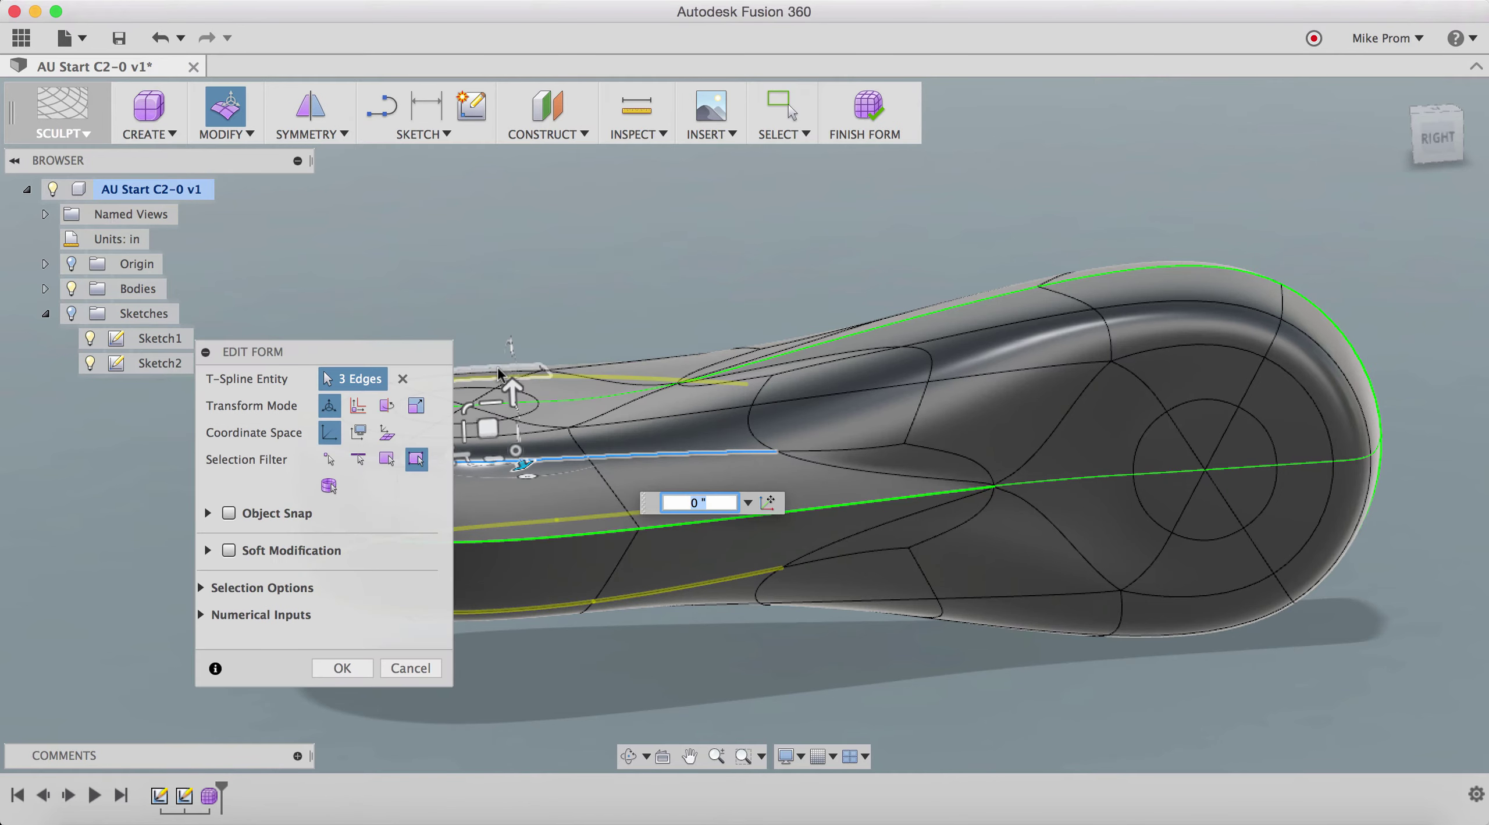
left_click_drag(511, 387, 515, 433)
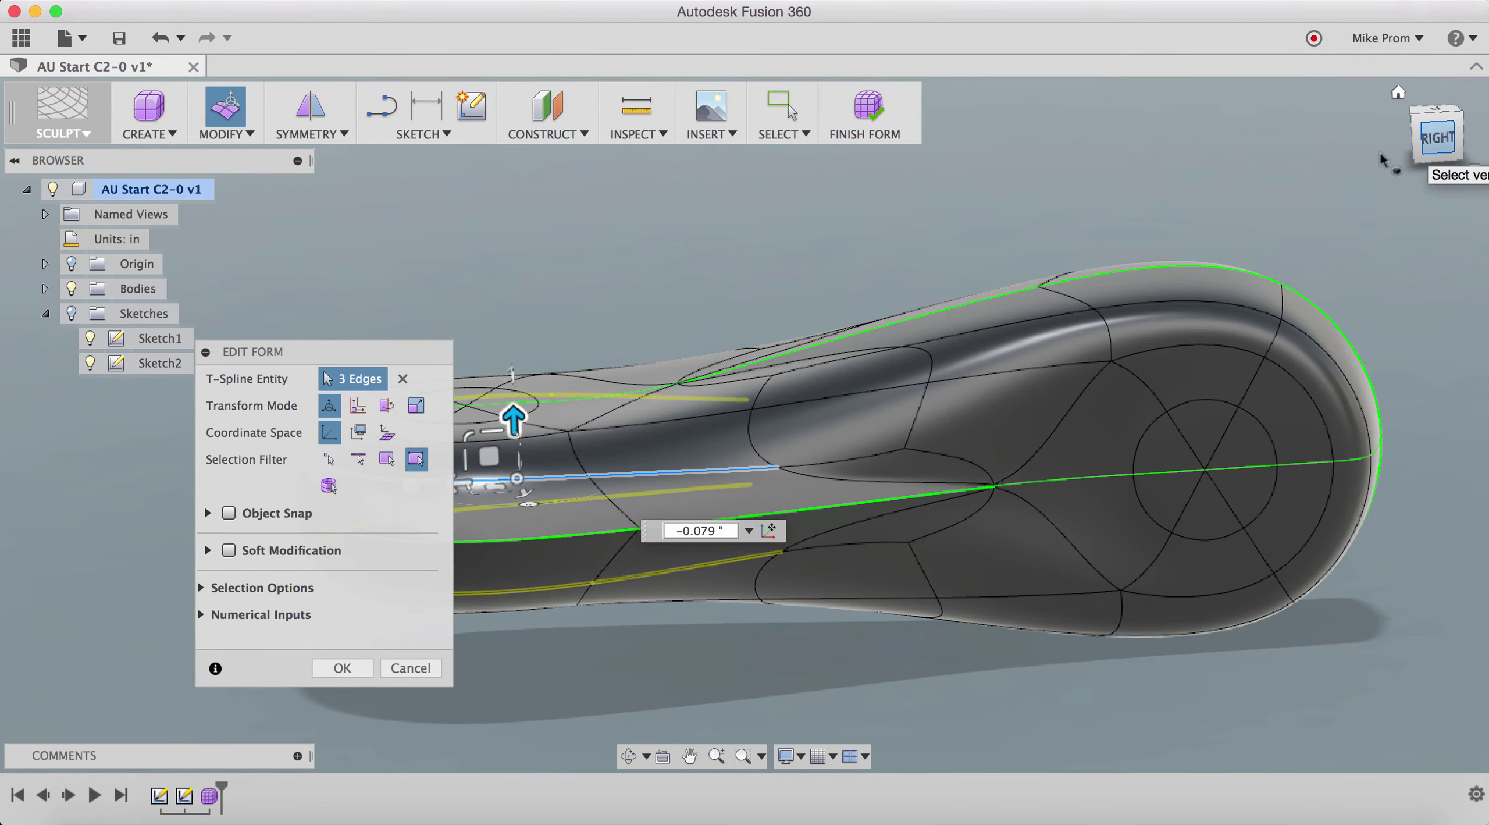
- In right view, shift the same three side edges farther toward the creased centreline and finish Edit Form
left_click(1436, 138)
left_click_drag(304, 356, 157, 369)
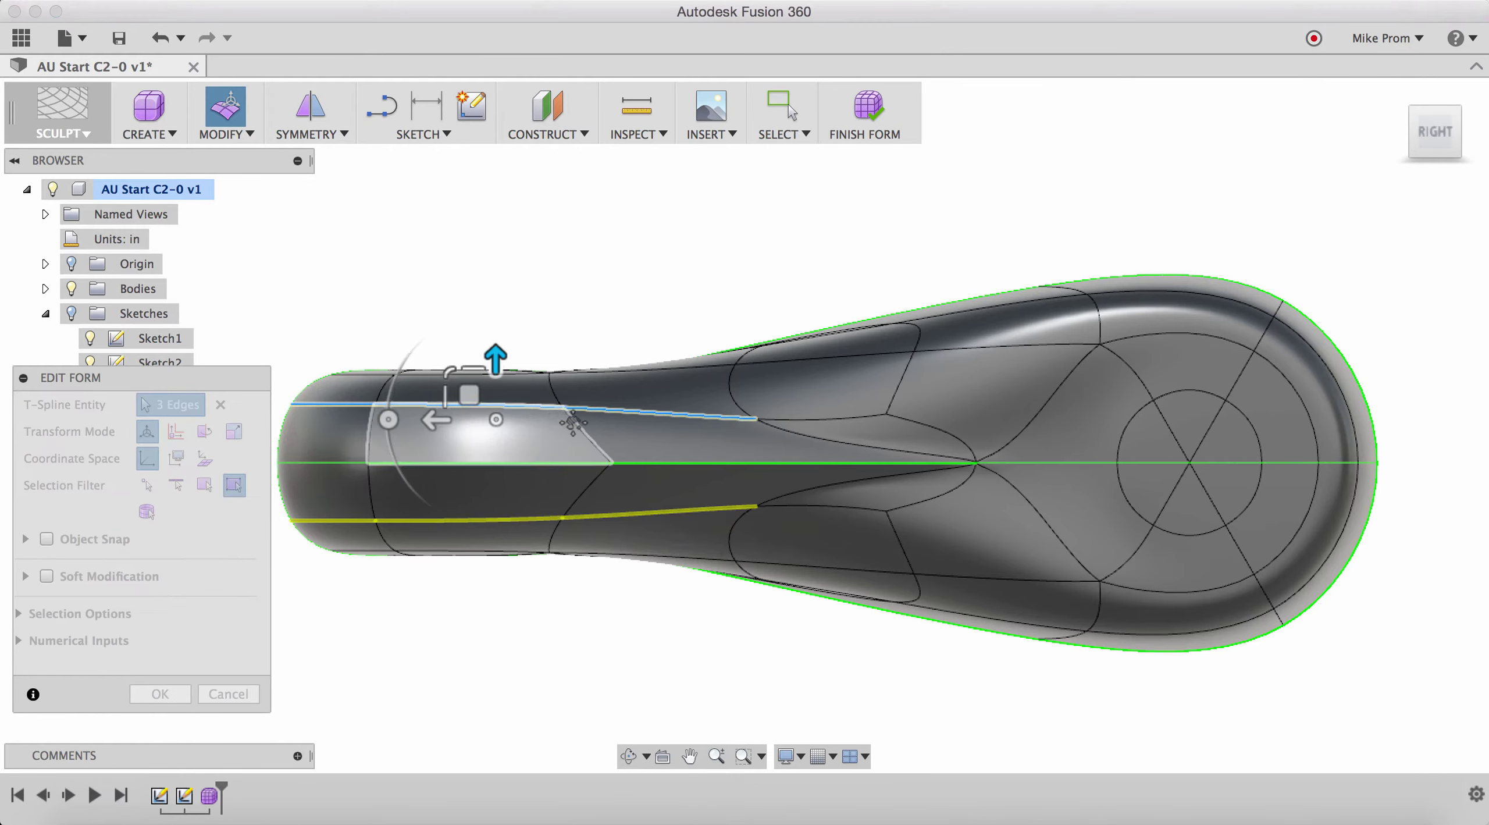
middle_click_drag(532, 410, 618, 406)
left_click_drag(582, 356, 584, 381)
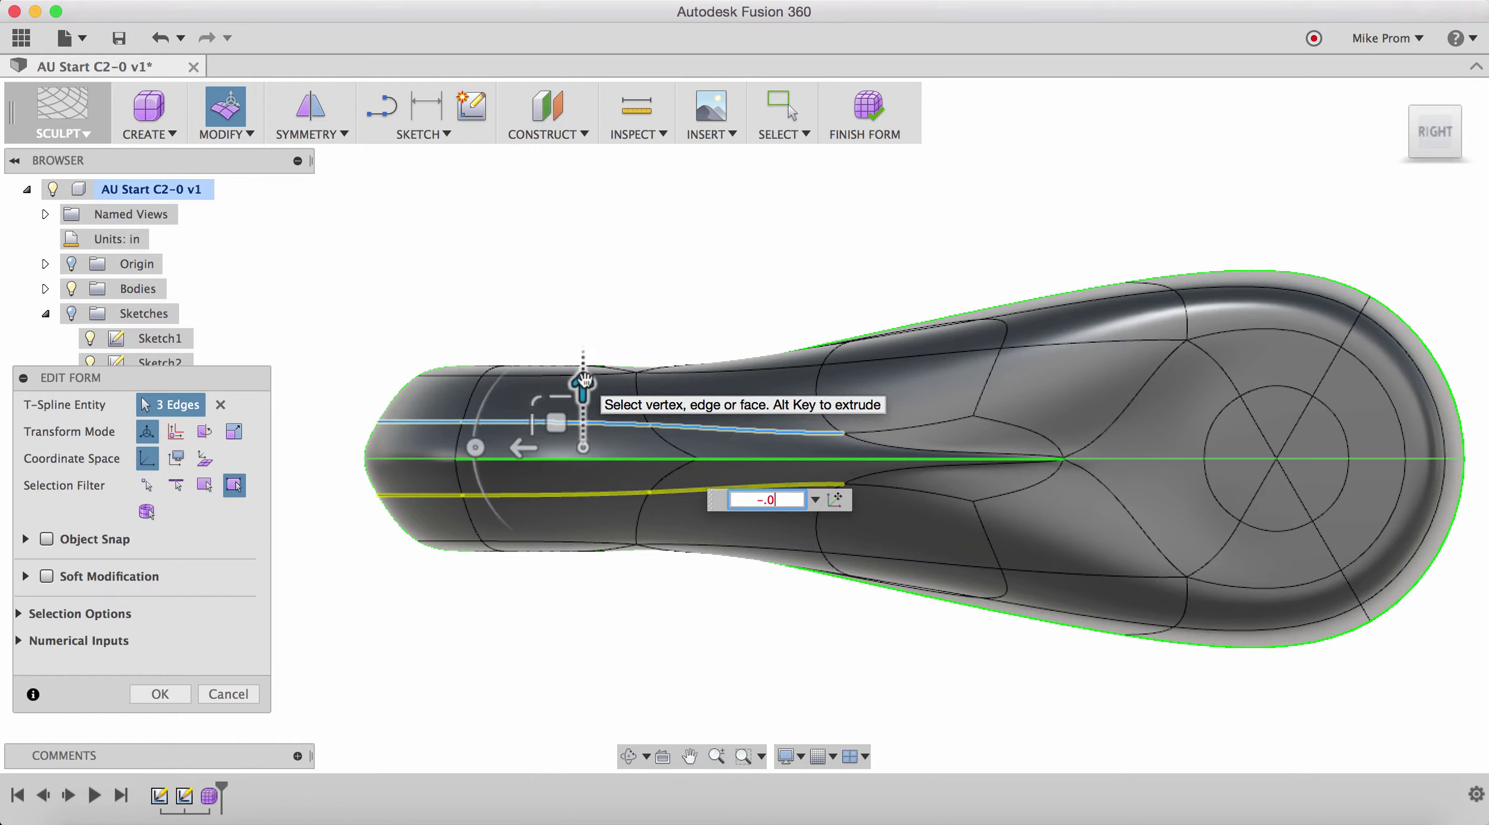
key("Return")
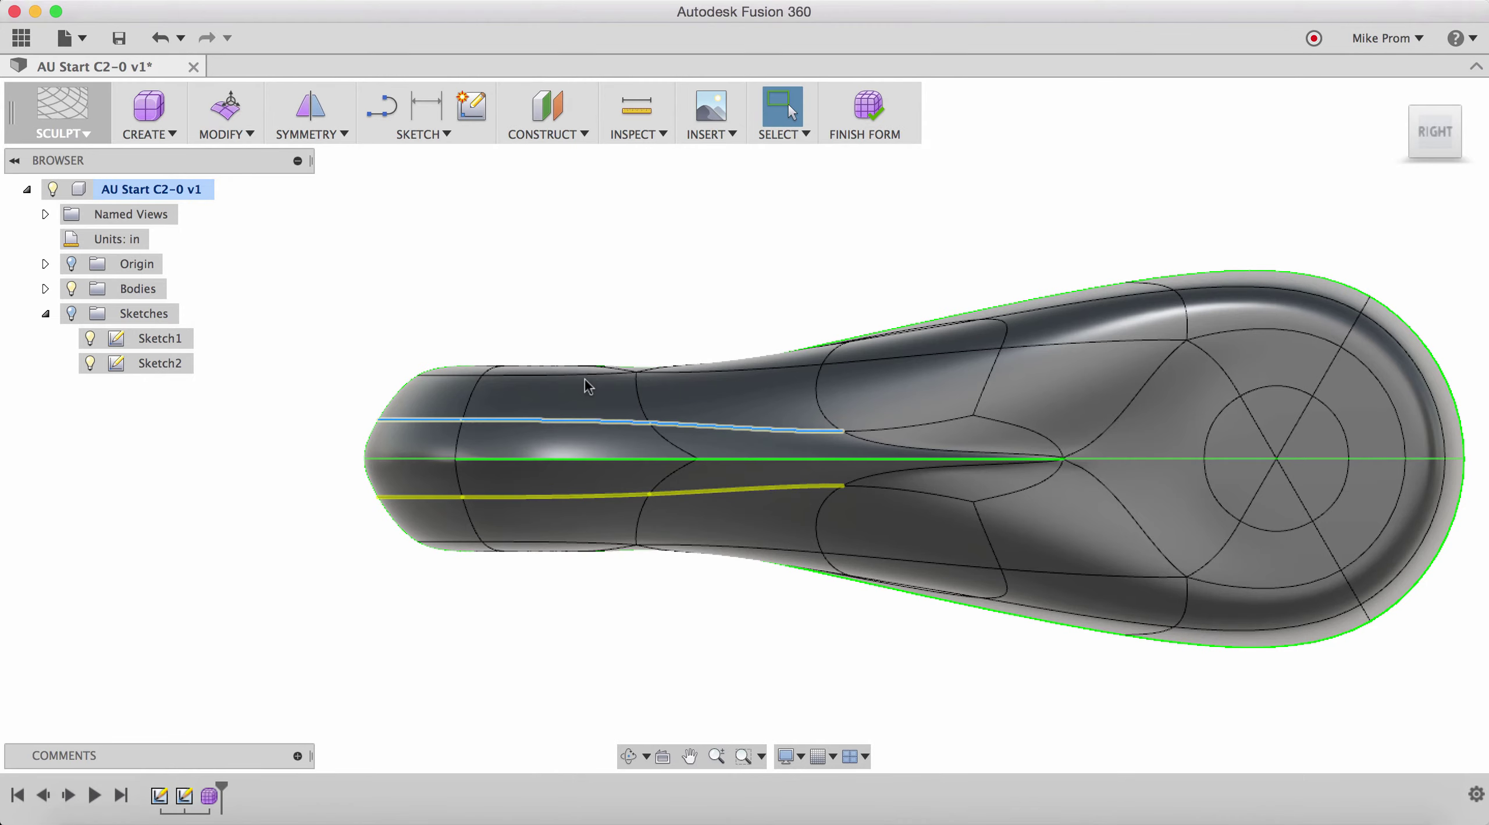
- Move the three corresponding edges around the side-facing end by -0.08 in toward its creased centreline with Edit Form
middle_click_drag(662, 410, 611, 270, "shift")
left_click(613, 275)
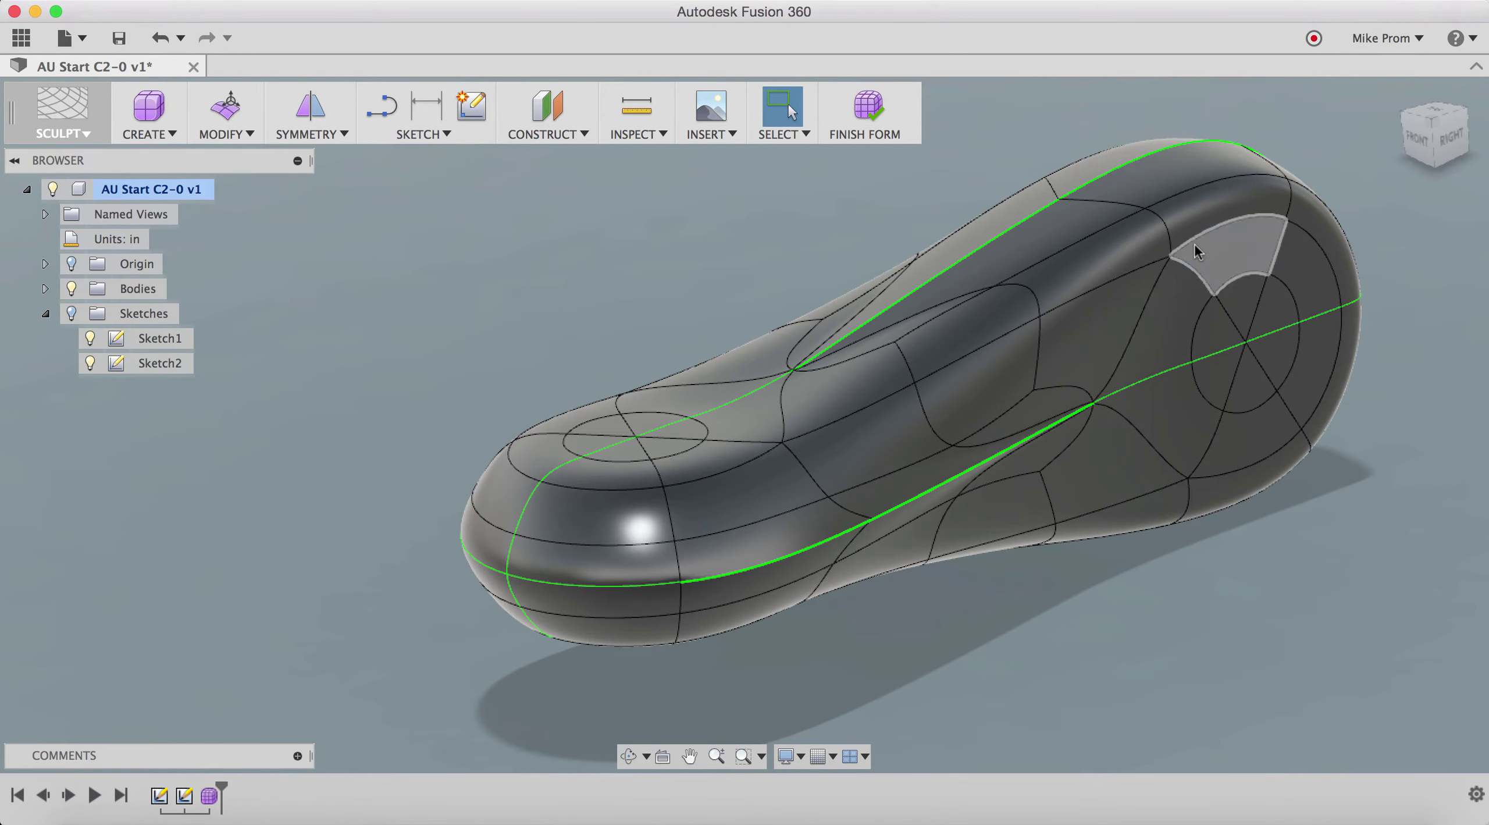
left_click(1202, 184)
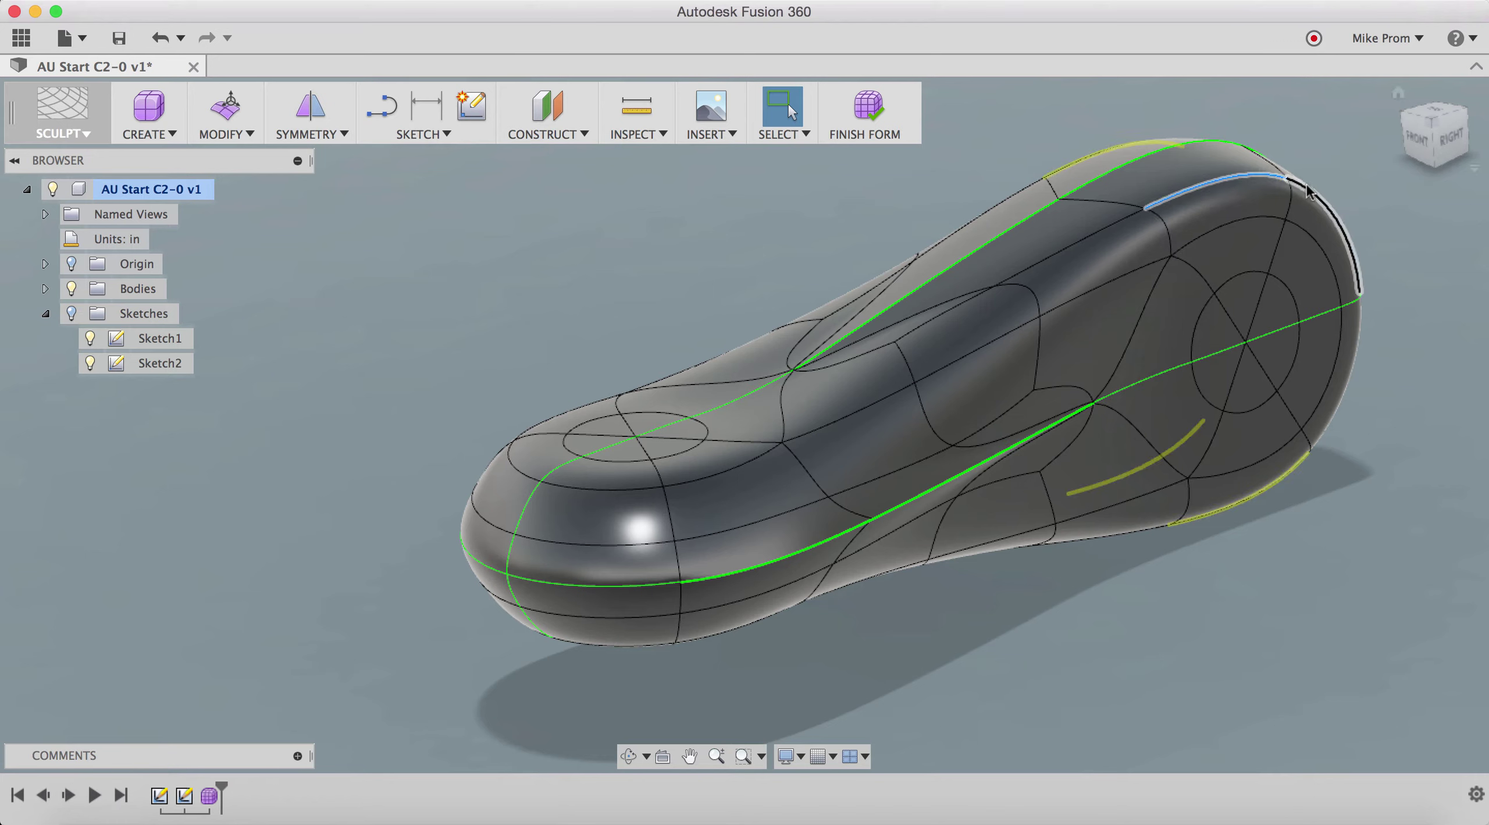
left_click(1114, 223)
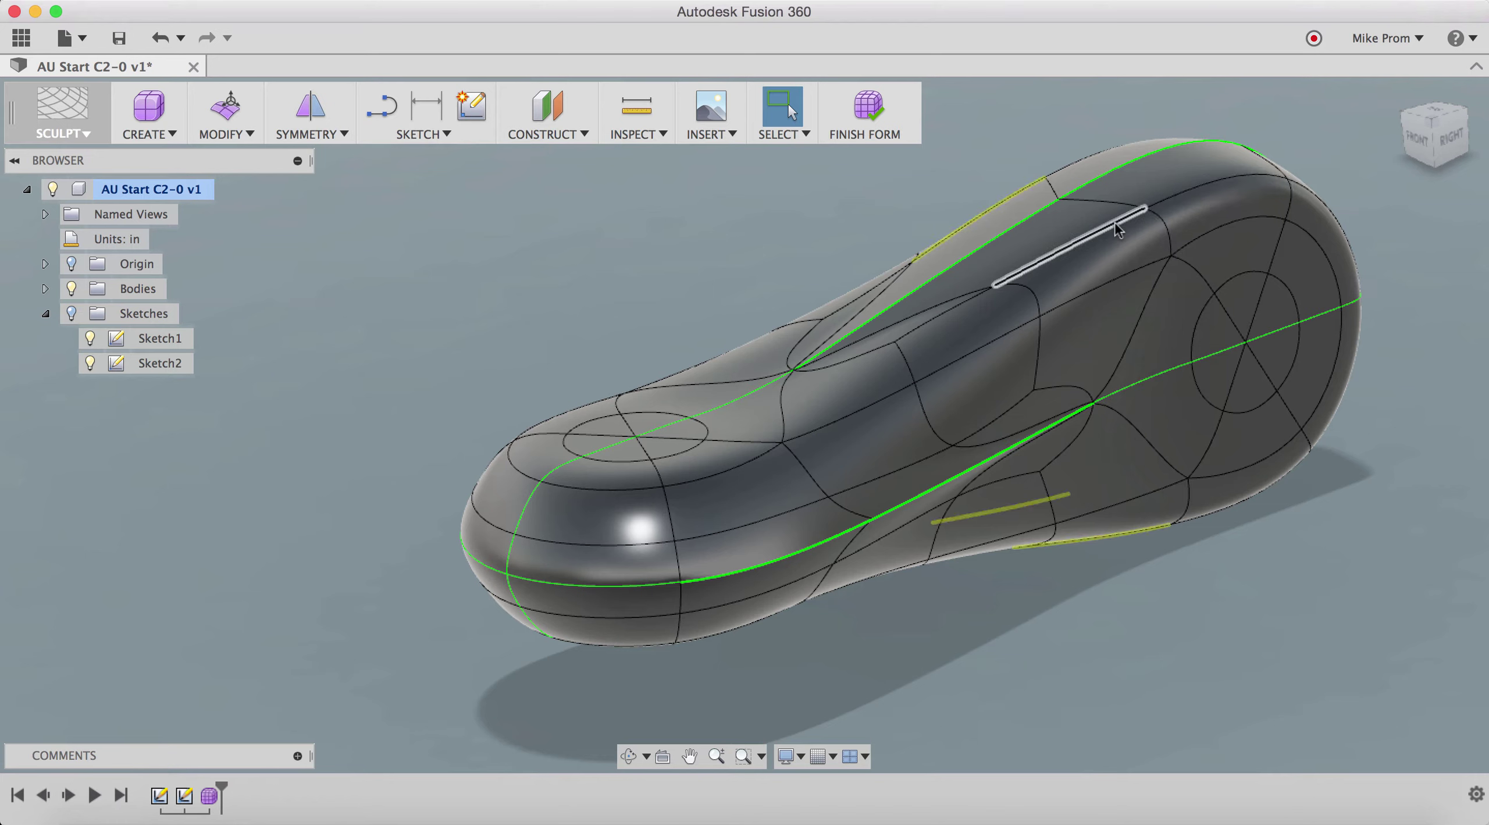
left_click(1169, 200, "shift")
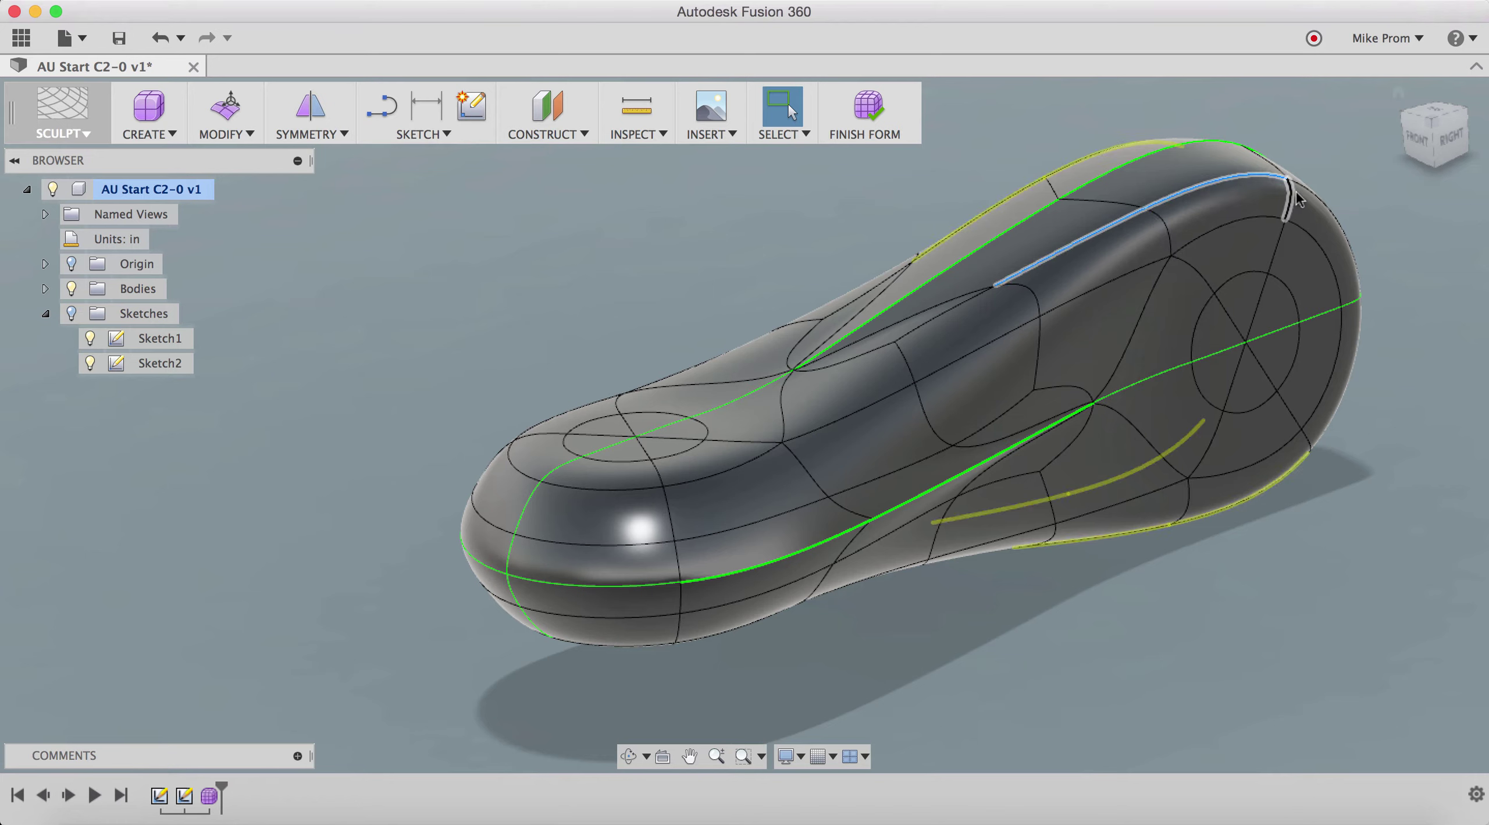
left_click(1304, 188, "shift")
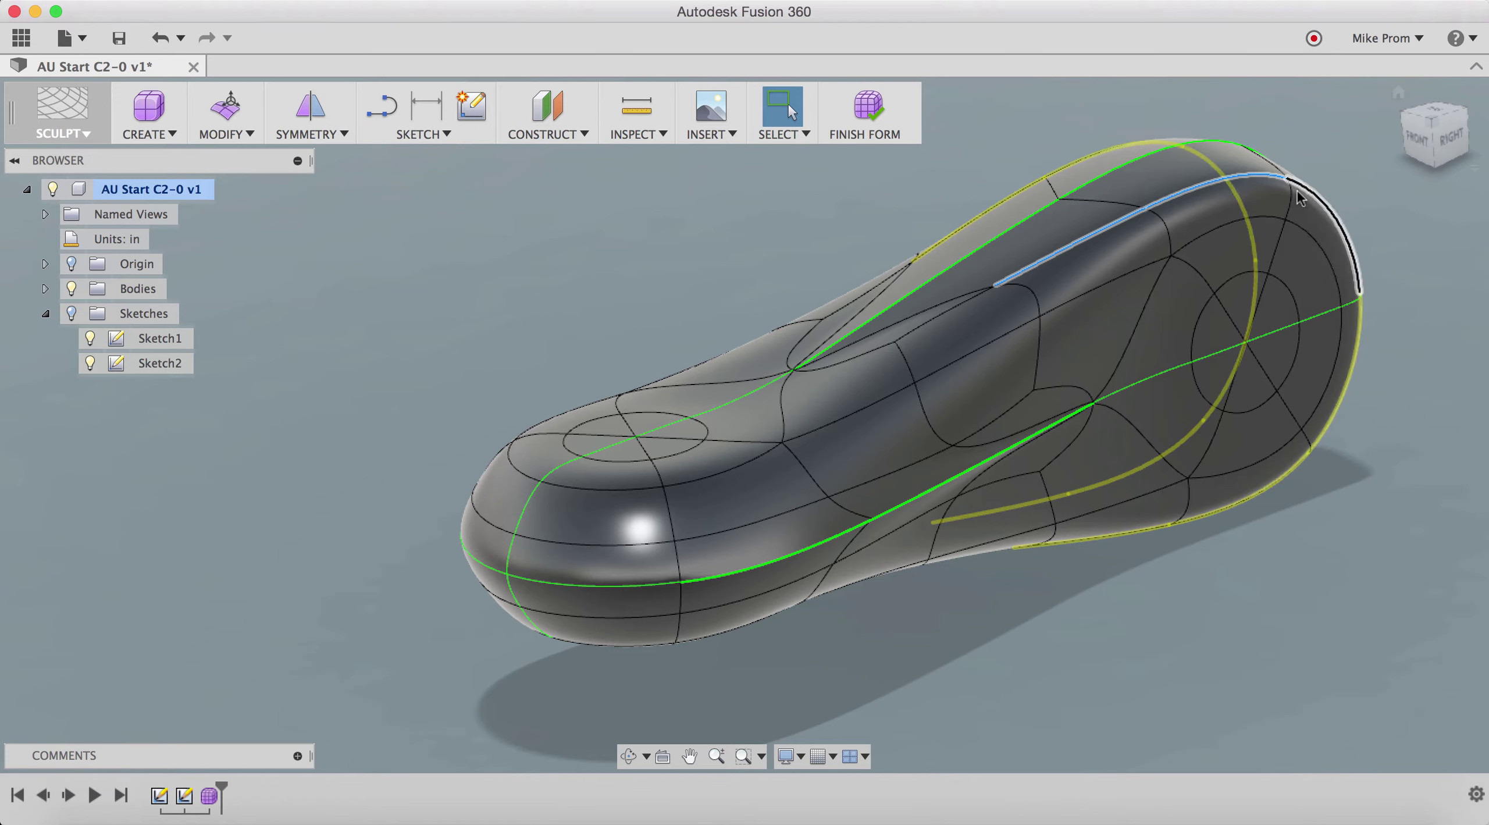
right_click(1360, 168)
left_click(1419, 143)
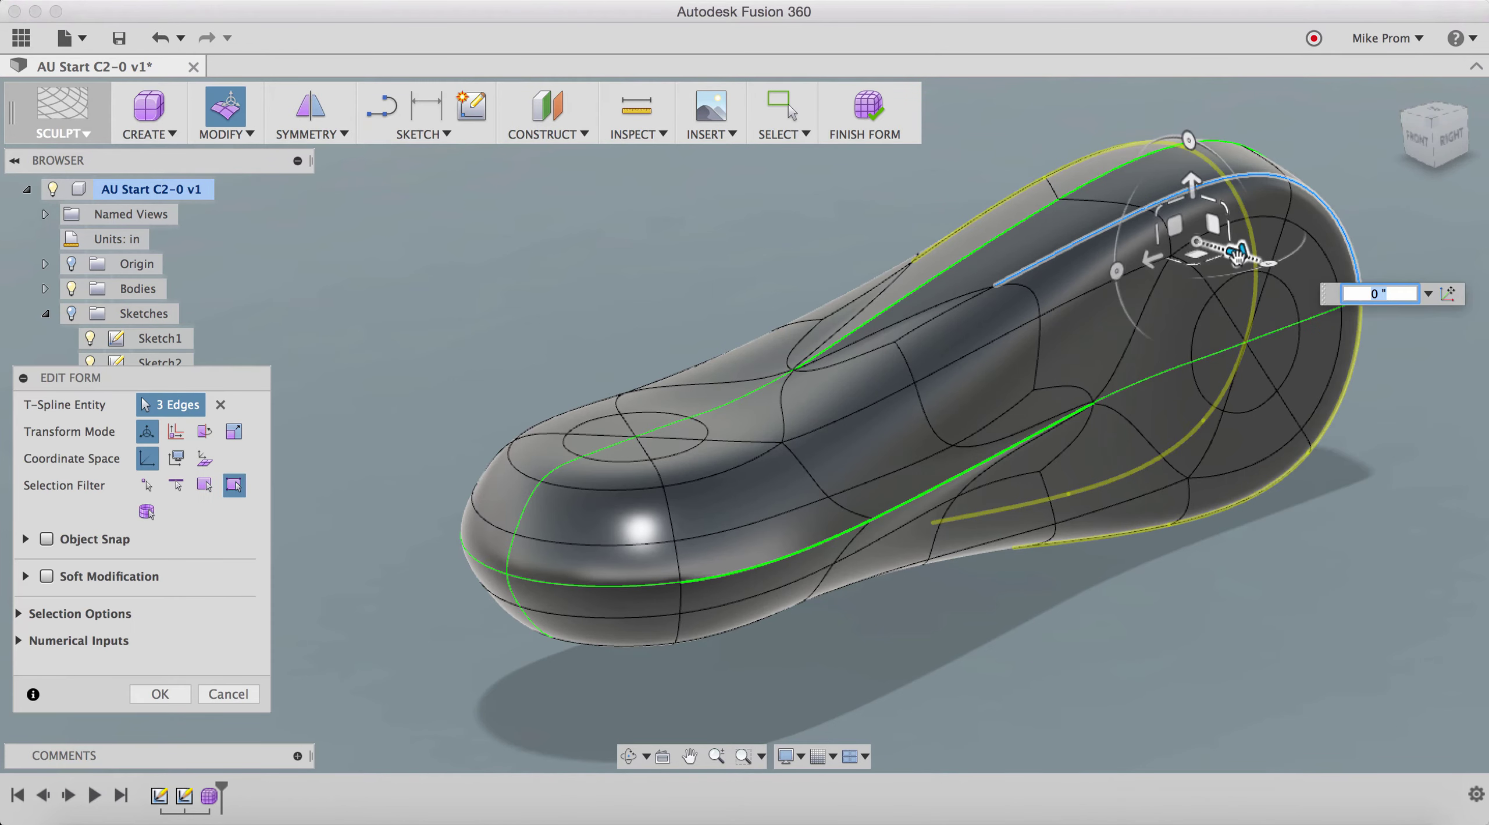
left_click_drag(1237, 251, 1224, 249)
type("-")
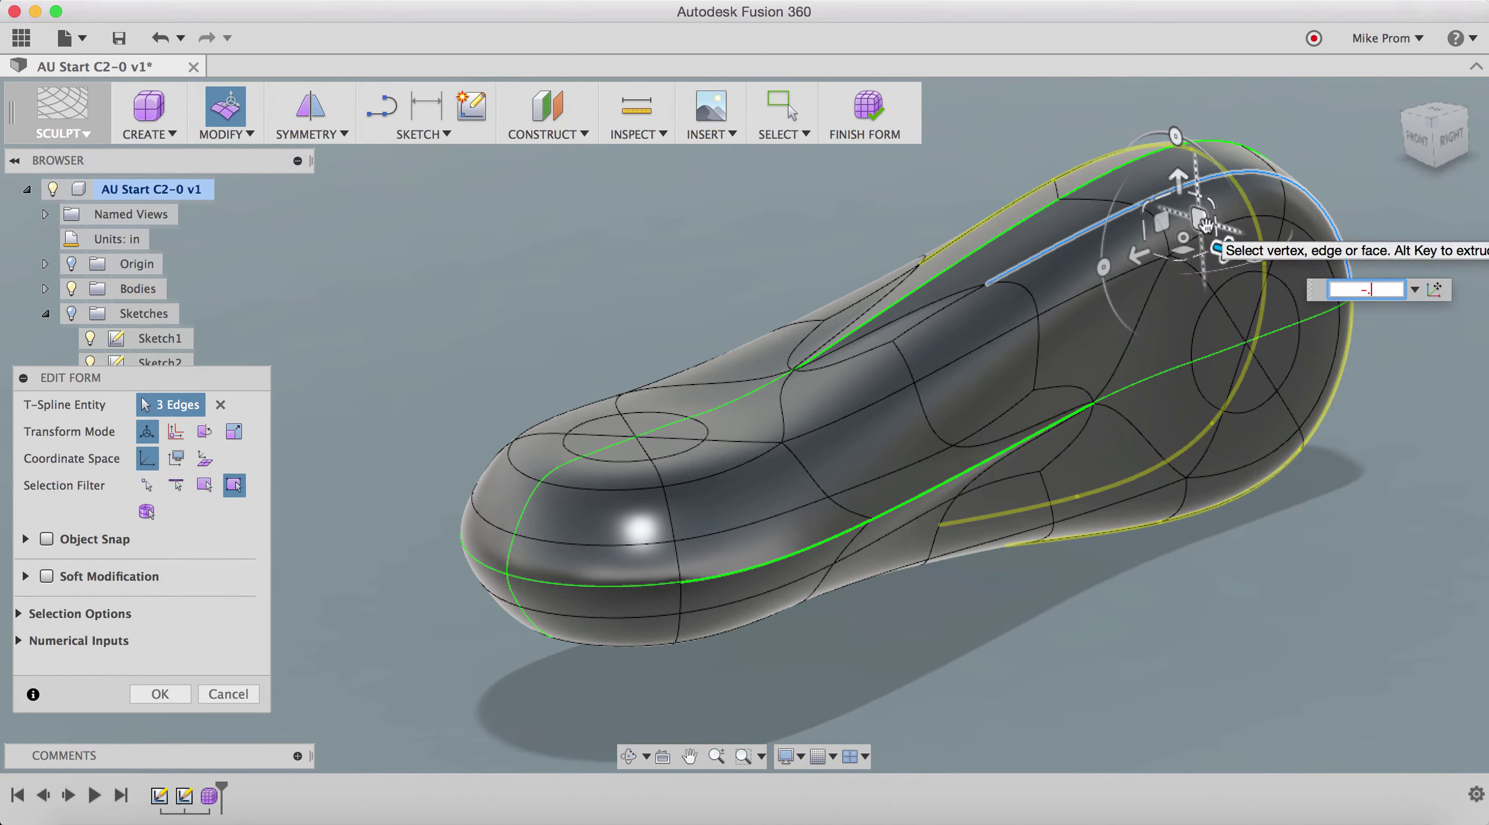
type(".08")
key("Return")
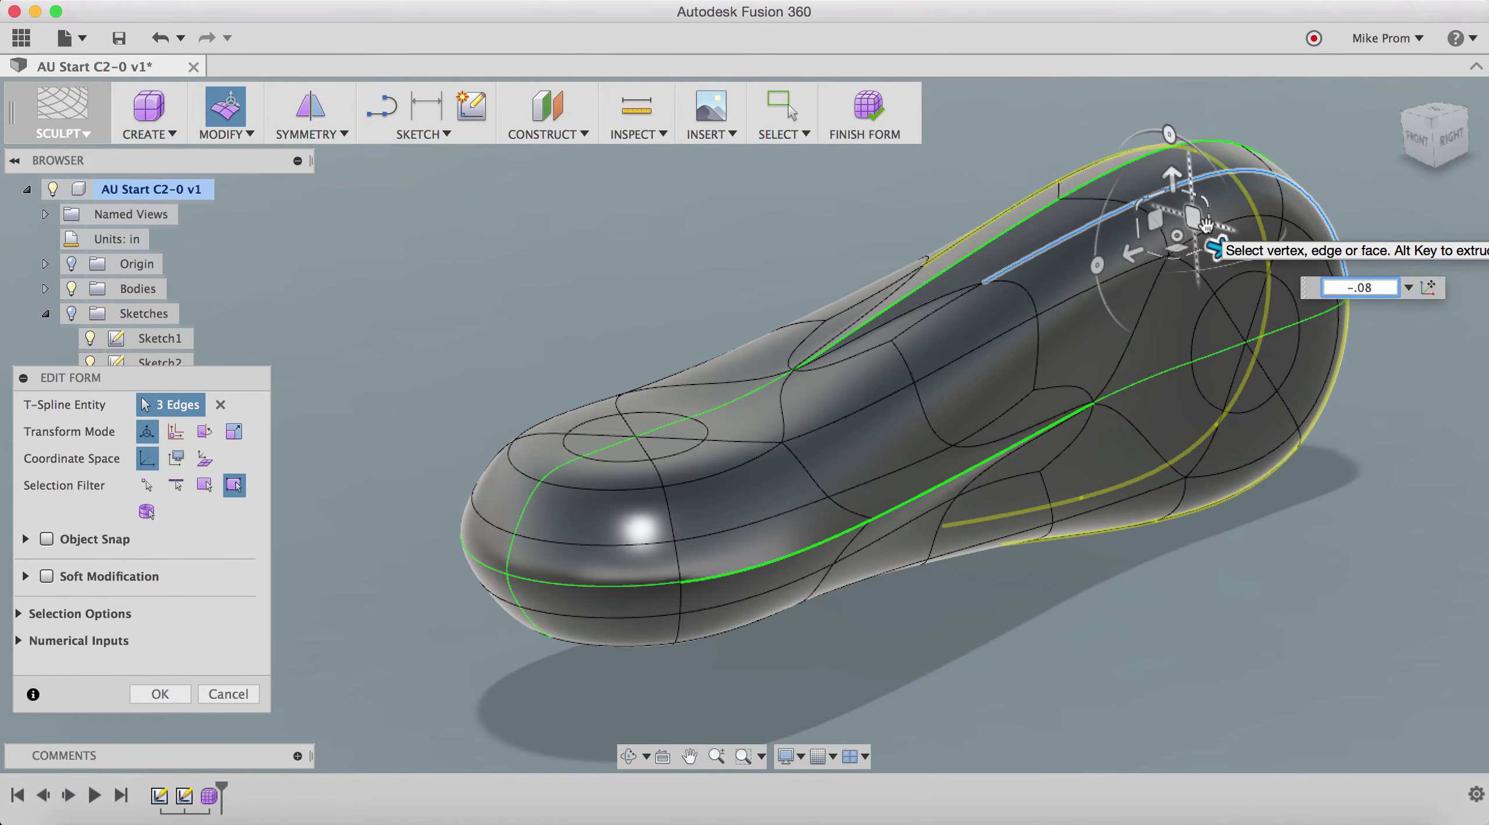
key("Return")
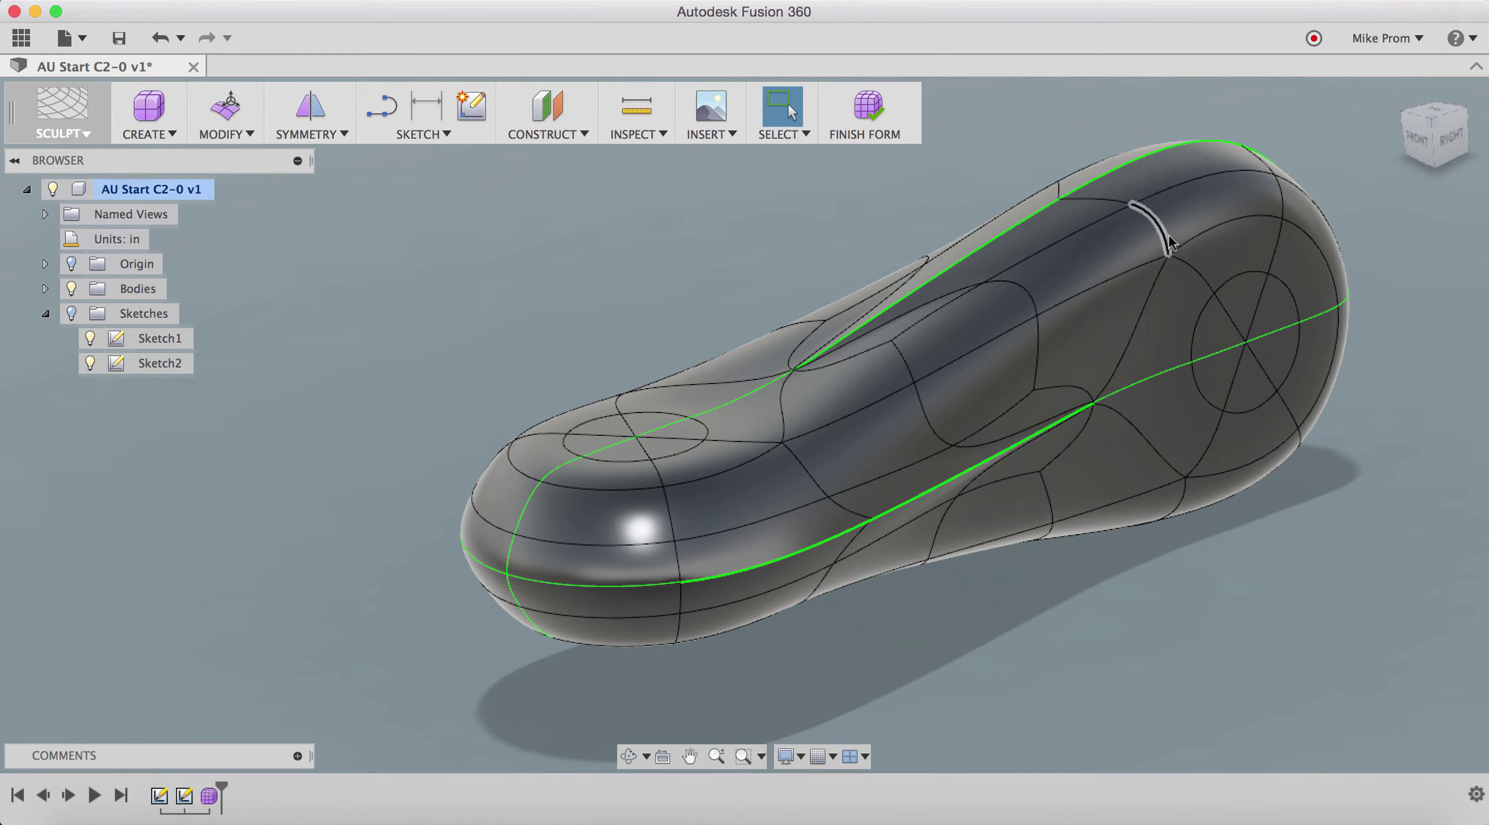
- Crease the continuous edge line that borders the side-facing flat, crosses the neck and borders the top-facing flat
left_click(1326, 256)
left_click(1212, 231, "shift")
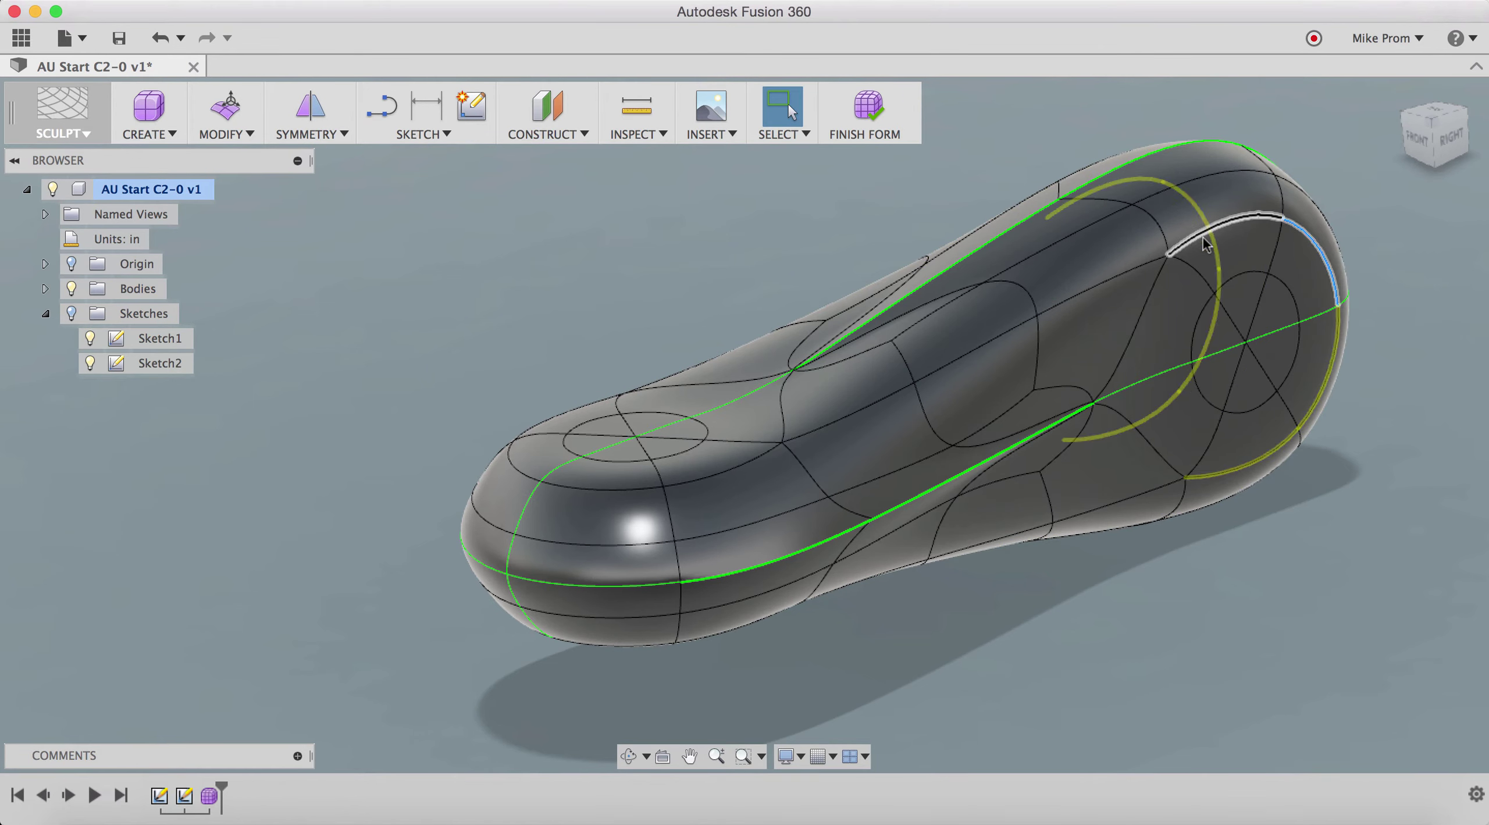
left_click(1130, 270, "shift")
left_click(969, 351, "shift")
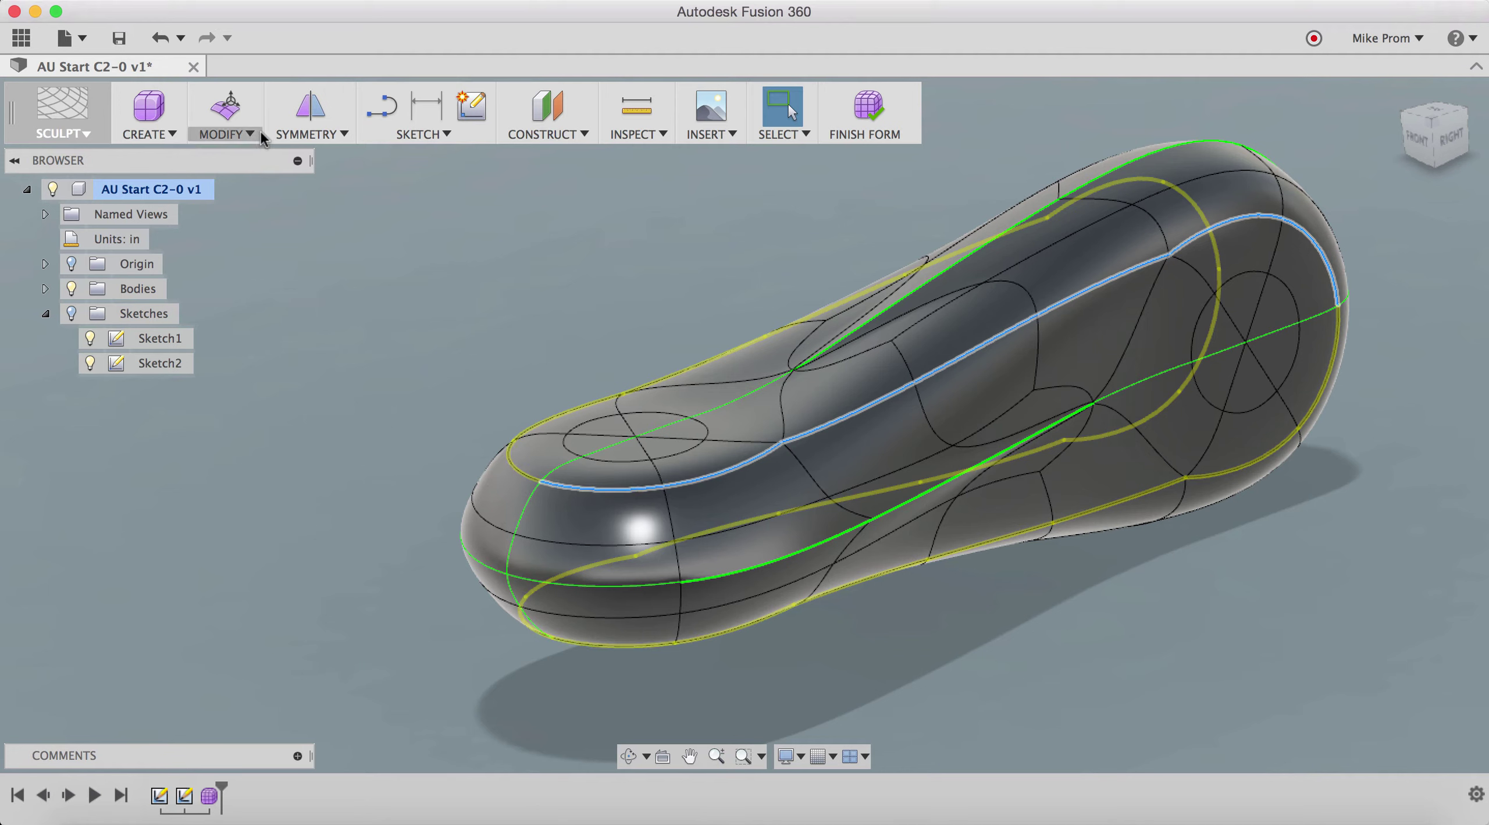
left_click(245, 135)
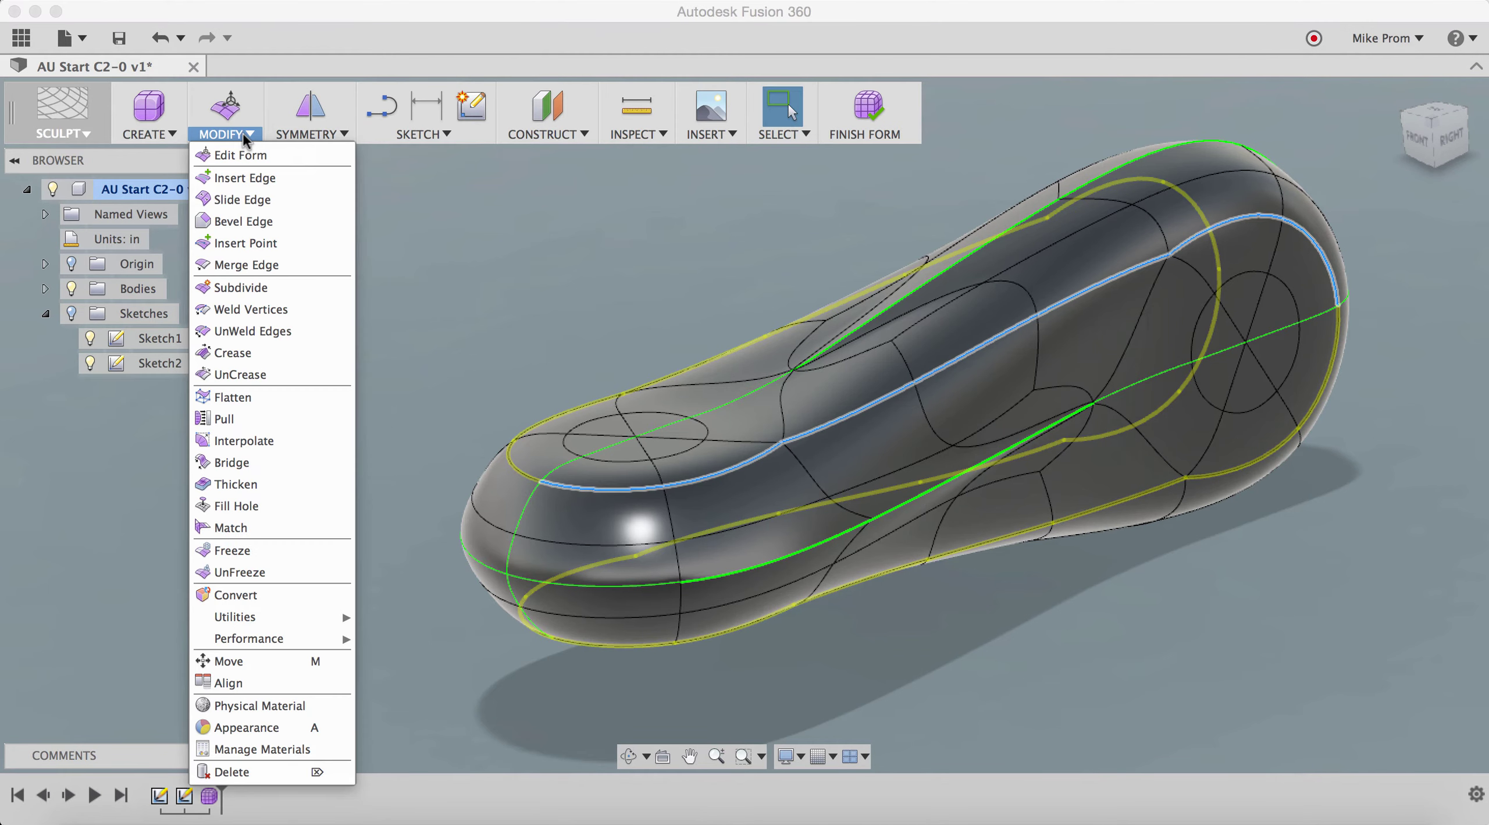
left_click(255, 353)
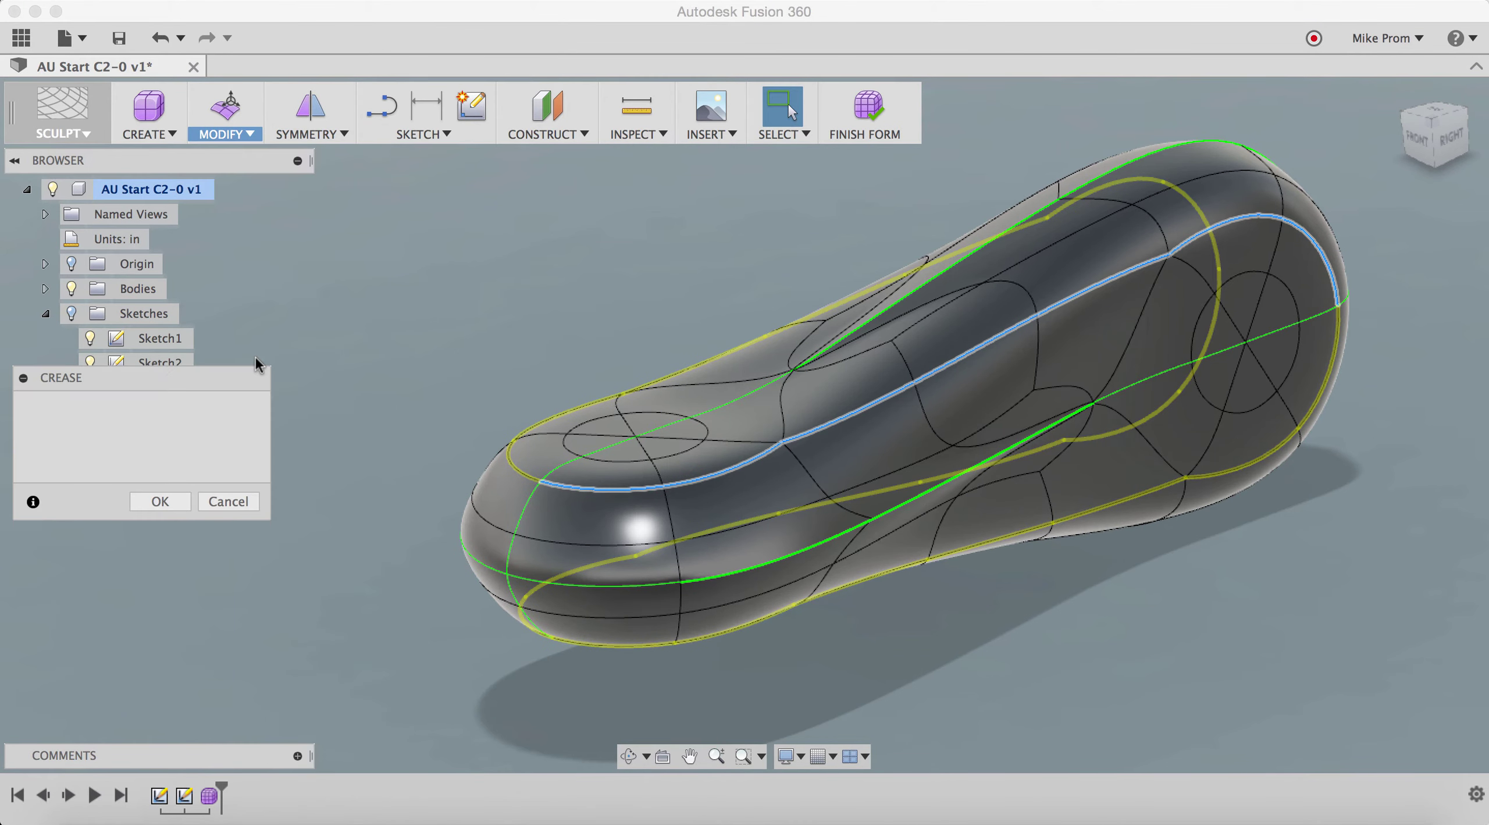
left_click(497, 430)
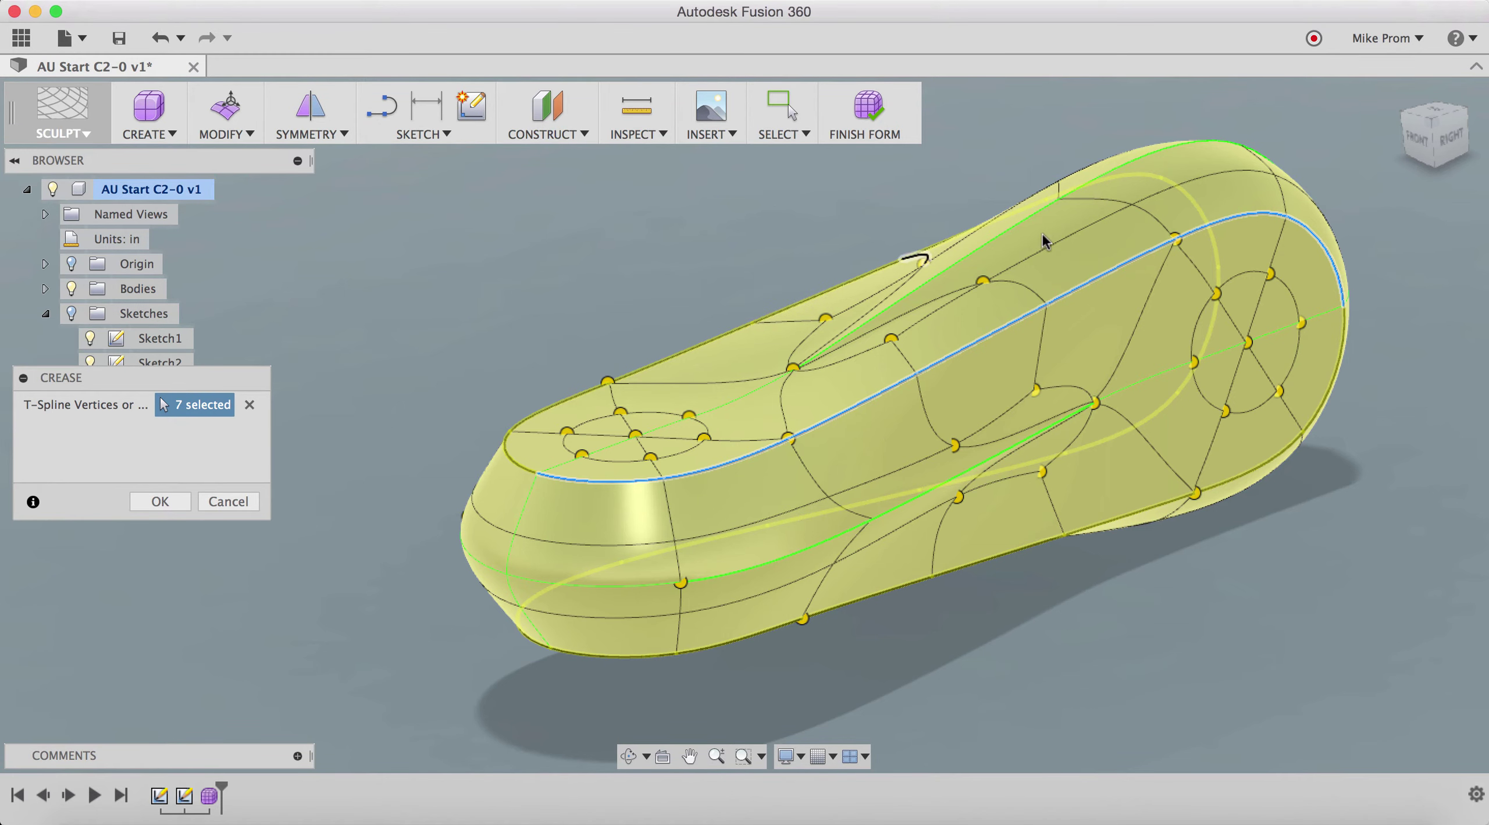
left_click(136, 502)
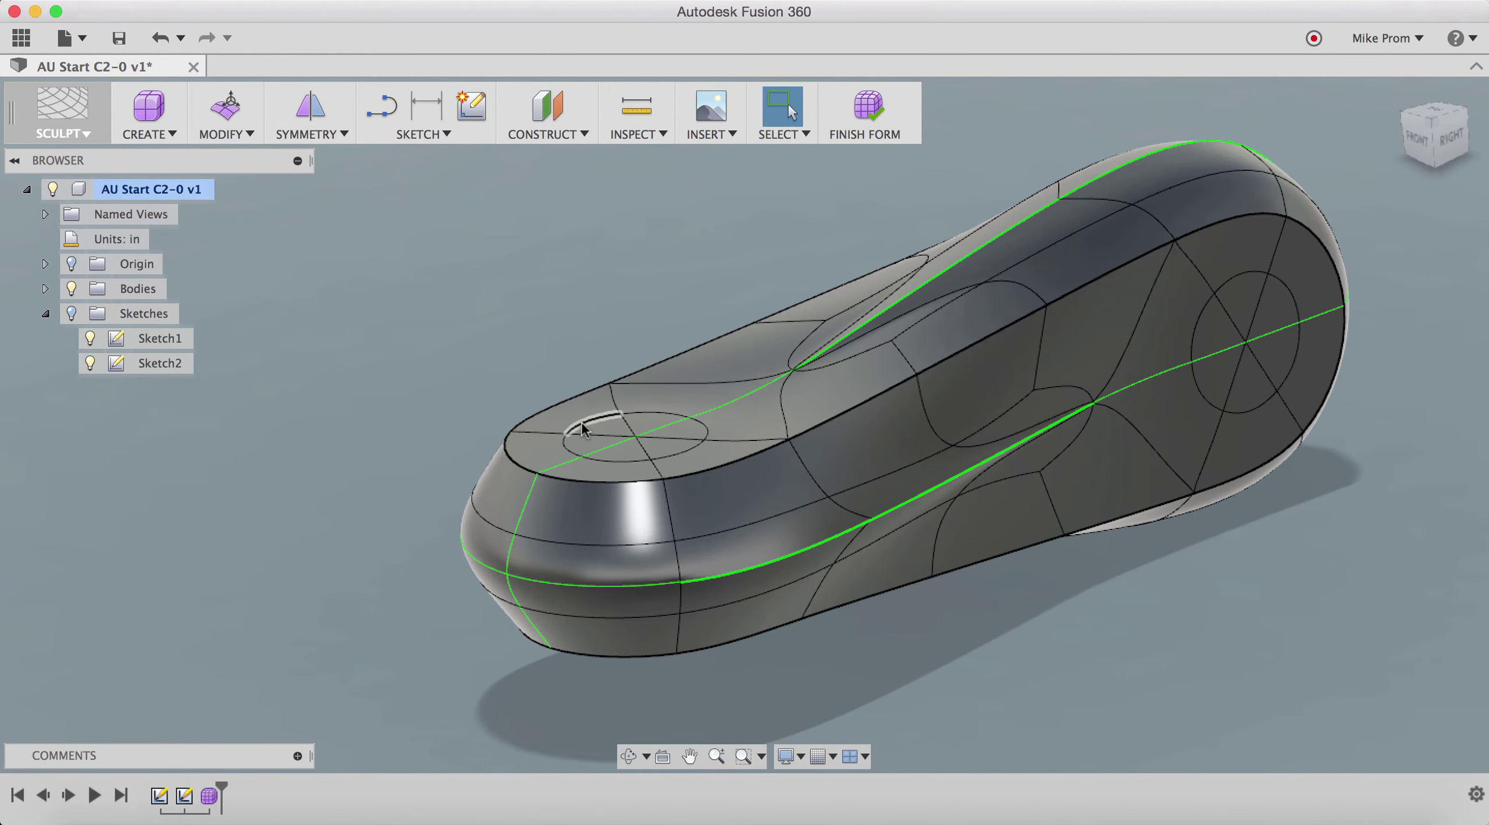
- In right view, move the two creased rim edges of the top-facing flat slightly down toward the body's centre with Edit Form
left_click(1449, 141)
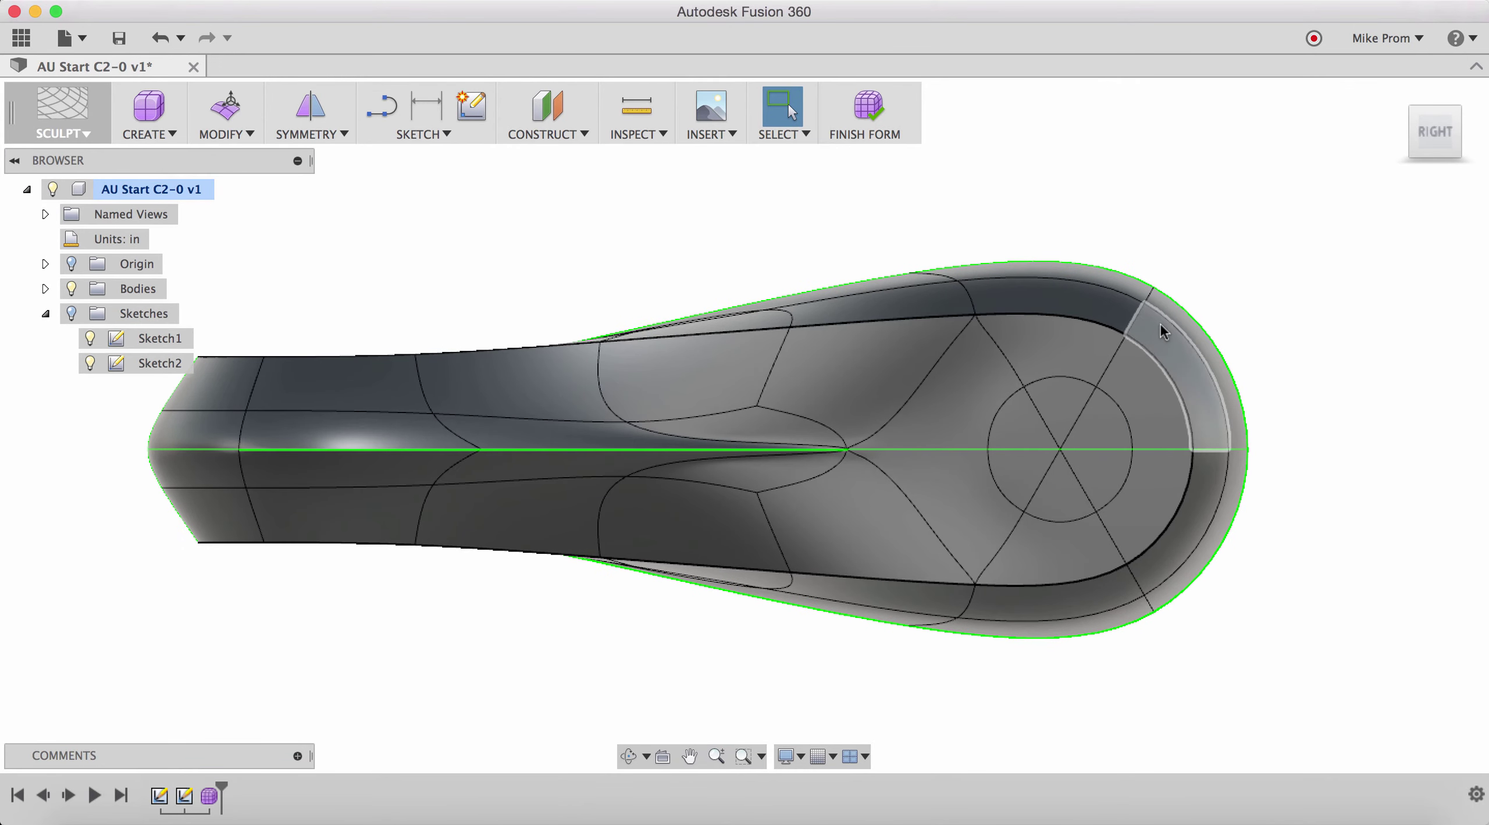
left_click(291, 356)
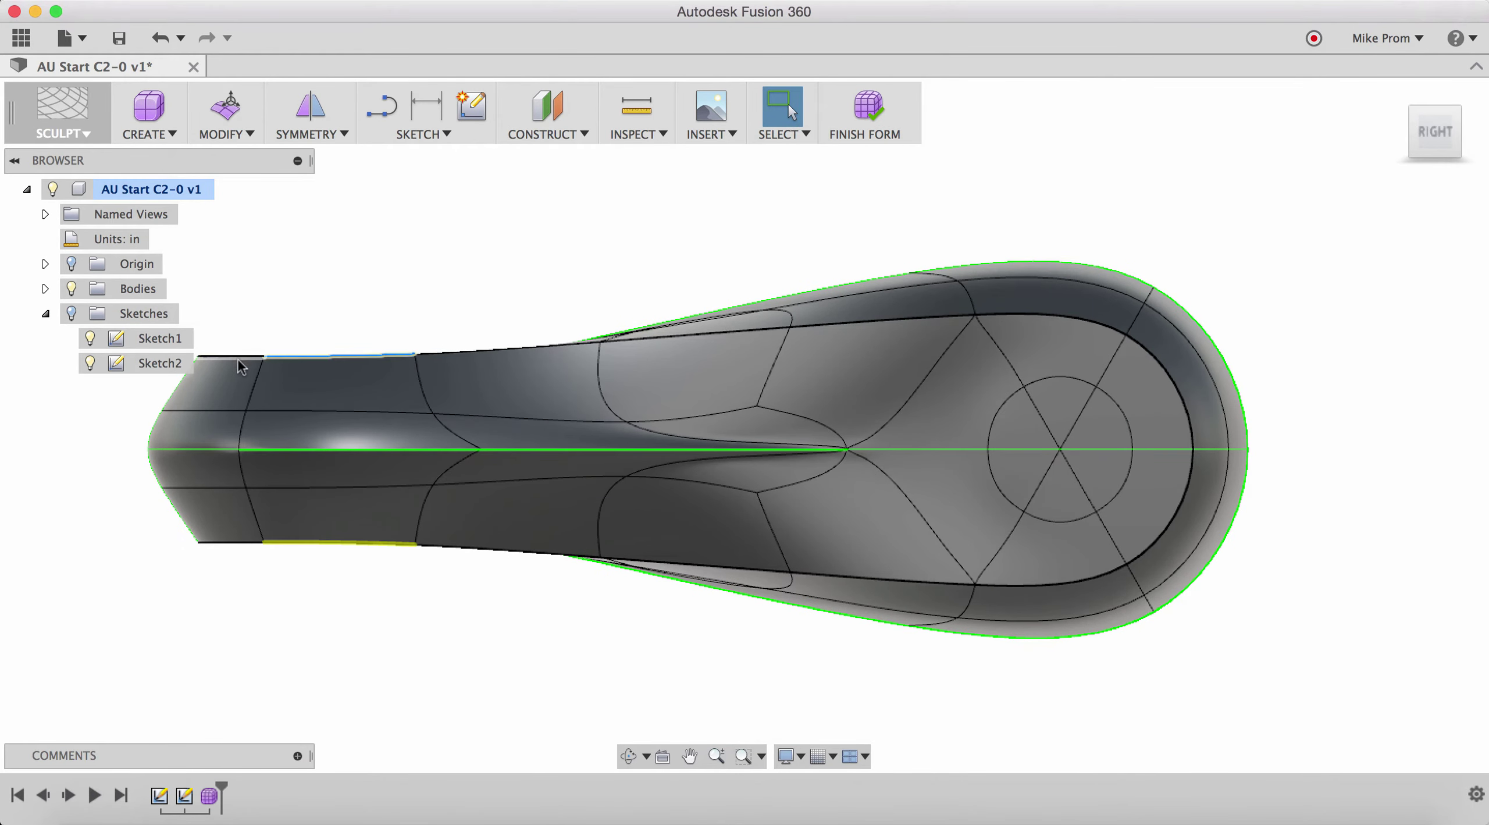
right_click(295, 296)
left_click(347, 283)
mouse_move(291, 289)
left_mouse_down()
mouse_move(291, 323)
mouse_move(290, 310)
left_mouse_up()
- In top view, extend the two end rim edges of the top-facing flat outward, and move its side rim edge about 0.037 in outward
middle_click_drag(706, 506, 992, 486)
middle_click_drag(679, 454, 691, 613, "shift")
left_click(1432, 133)
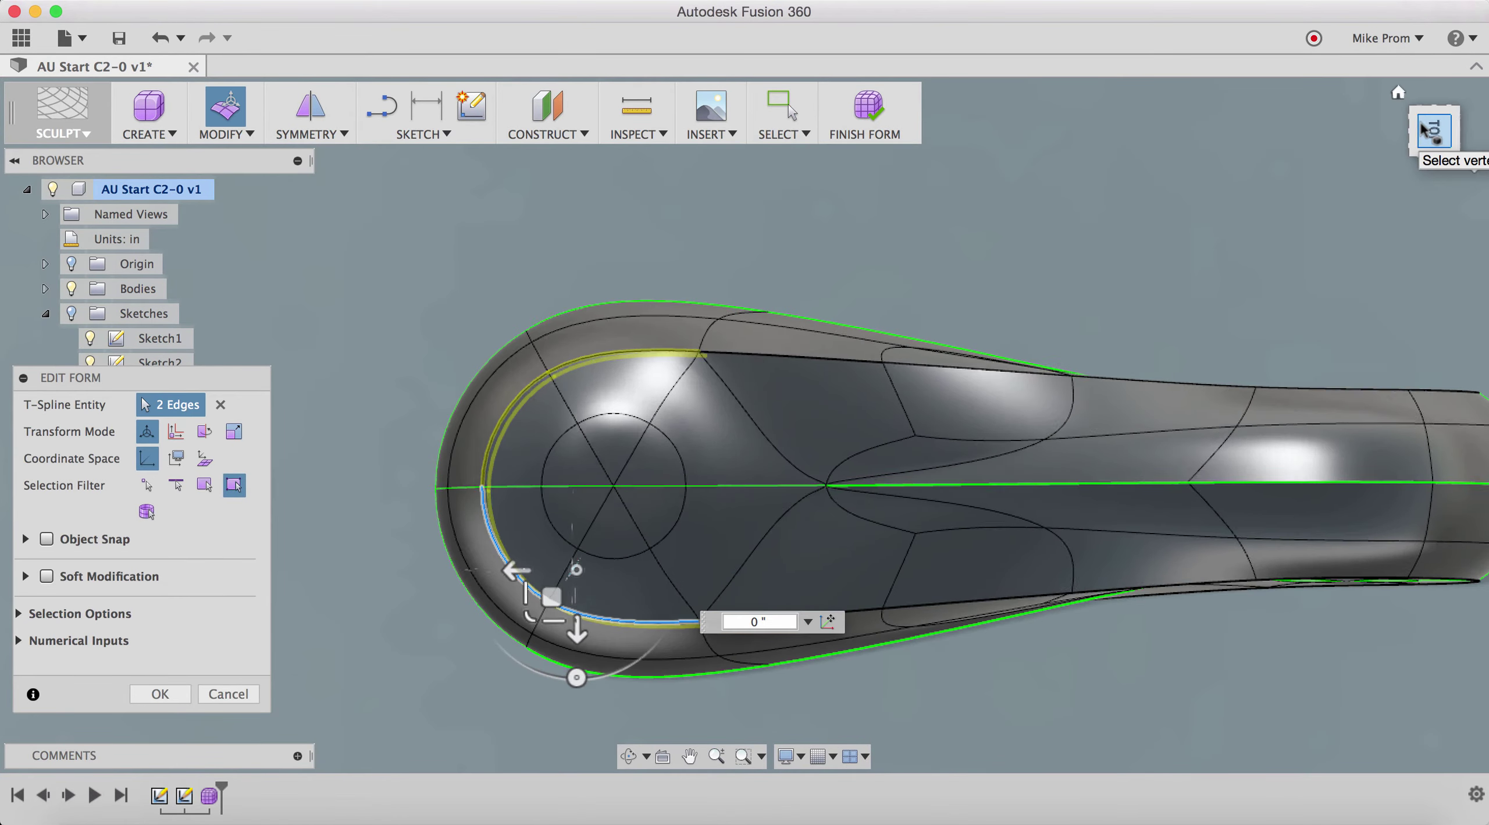
left_click_drag(586, 584, 457, 492)
left_click(604, 635)
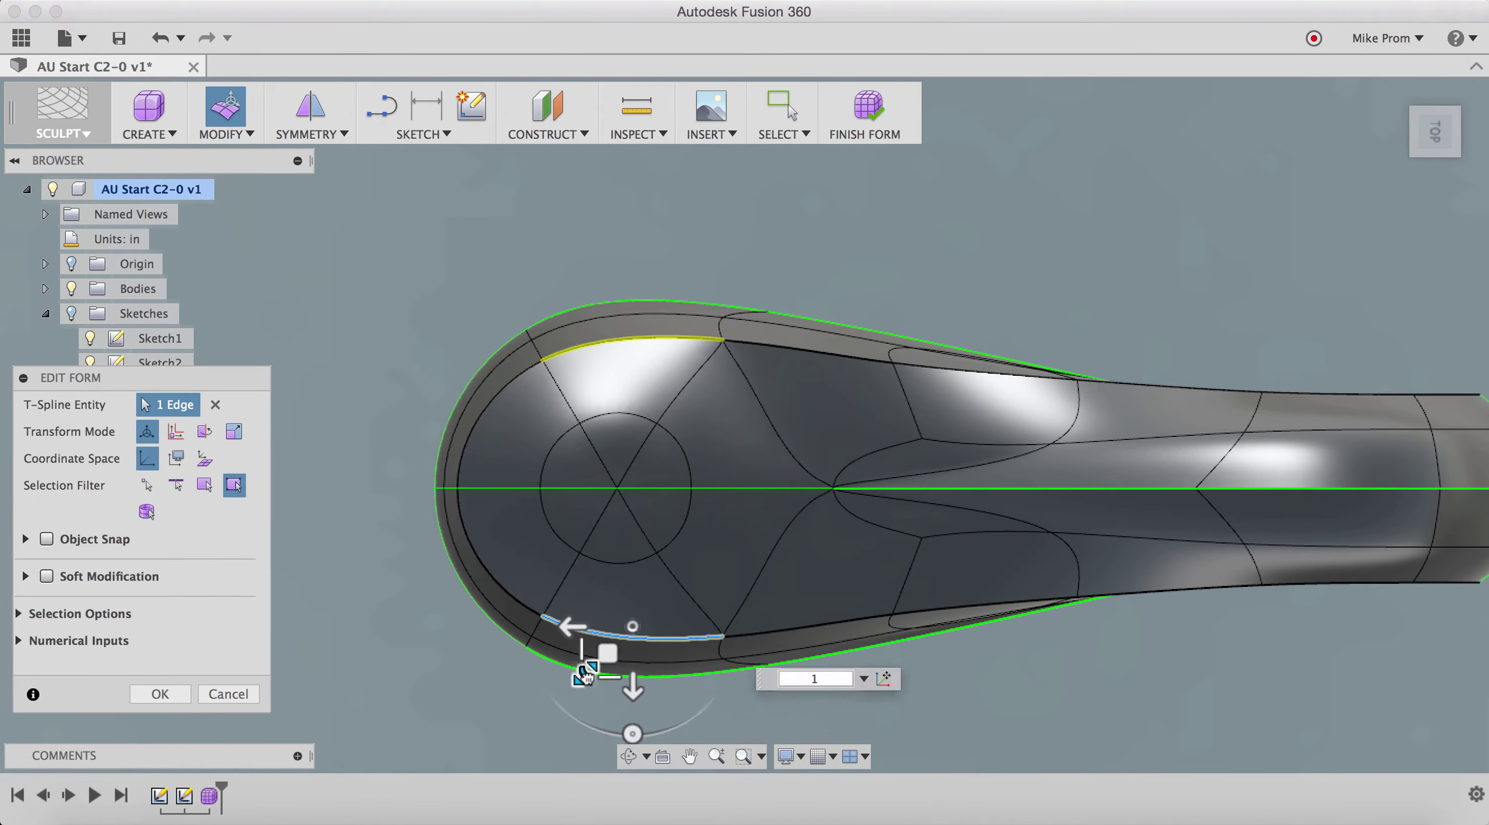
left_click_drag(586, 671, 633, 706)
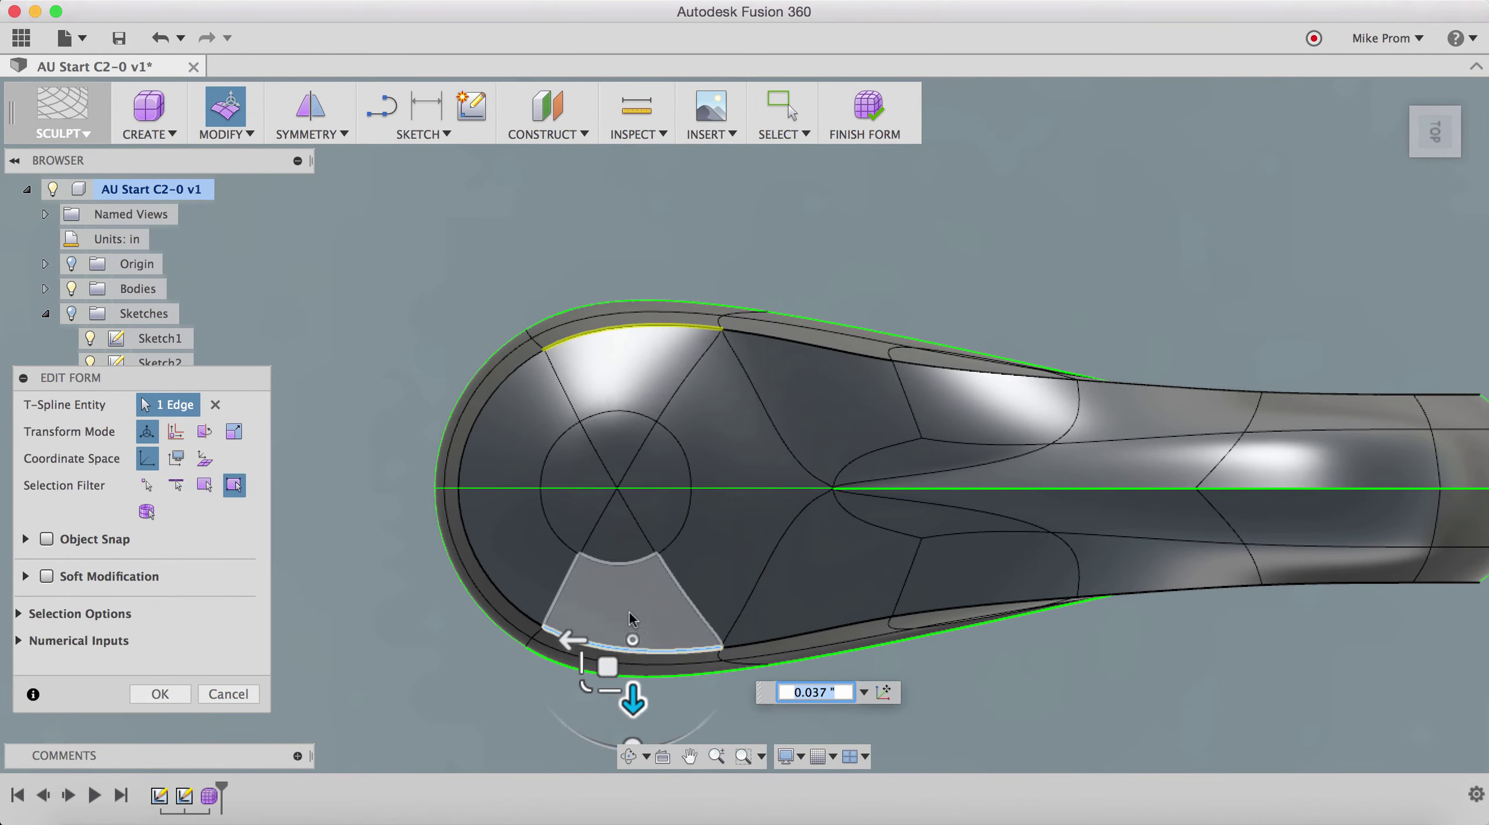
- In right view, move the two adjoining rim edges of the top-facing flat about 0.026 in away from the creased centreline
middle_click_drag(885, 724, 910, 450, "shift")
left_click(1435, 157)
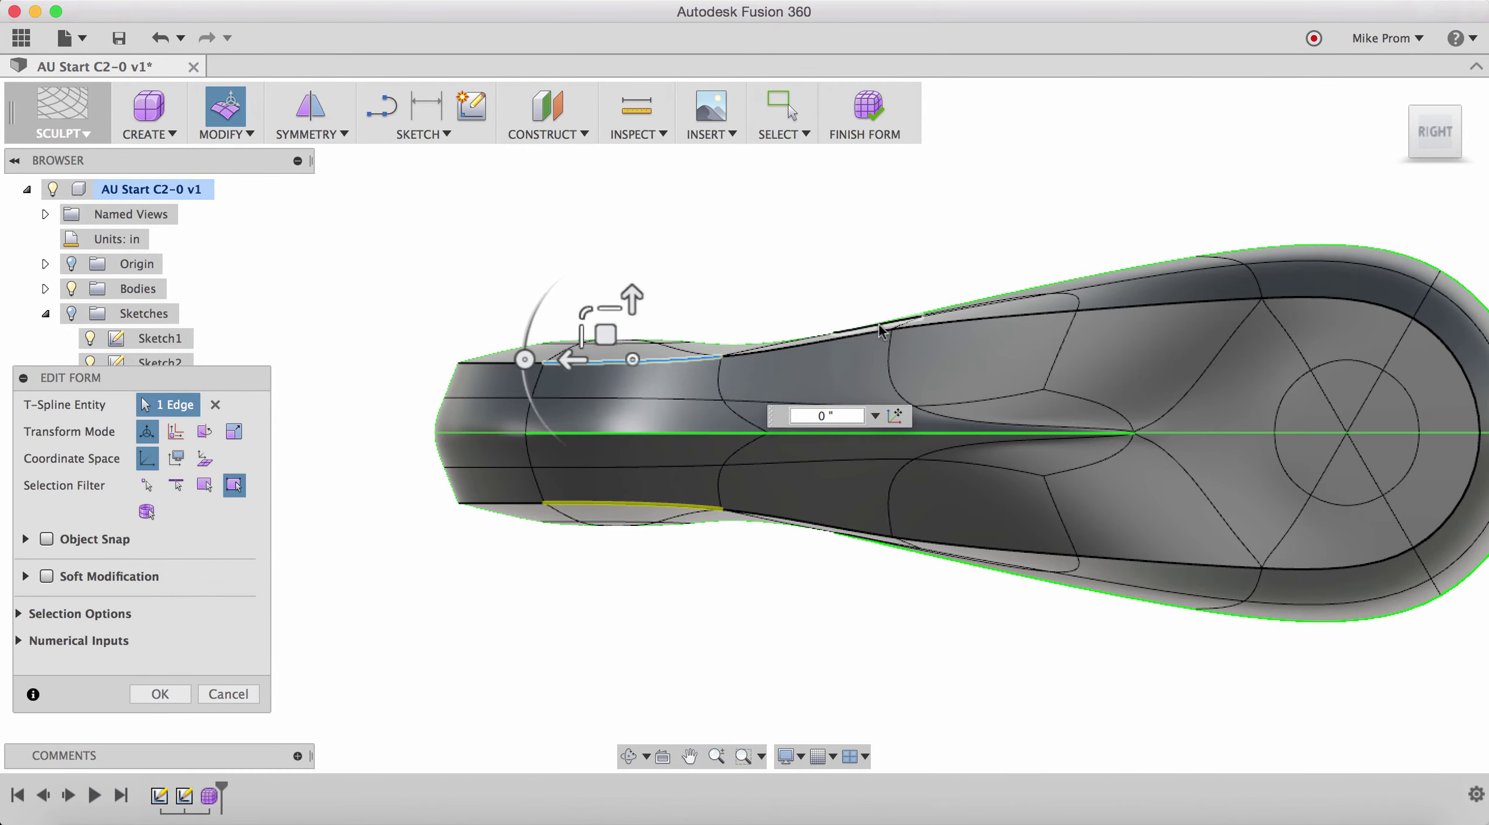
left_click(486, 363, "shift")
left_click_drag(574, 298, 574, 293)
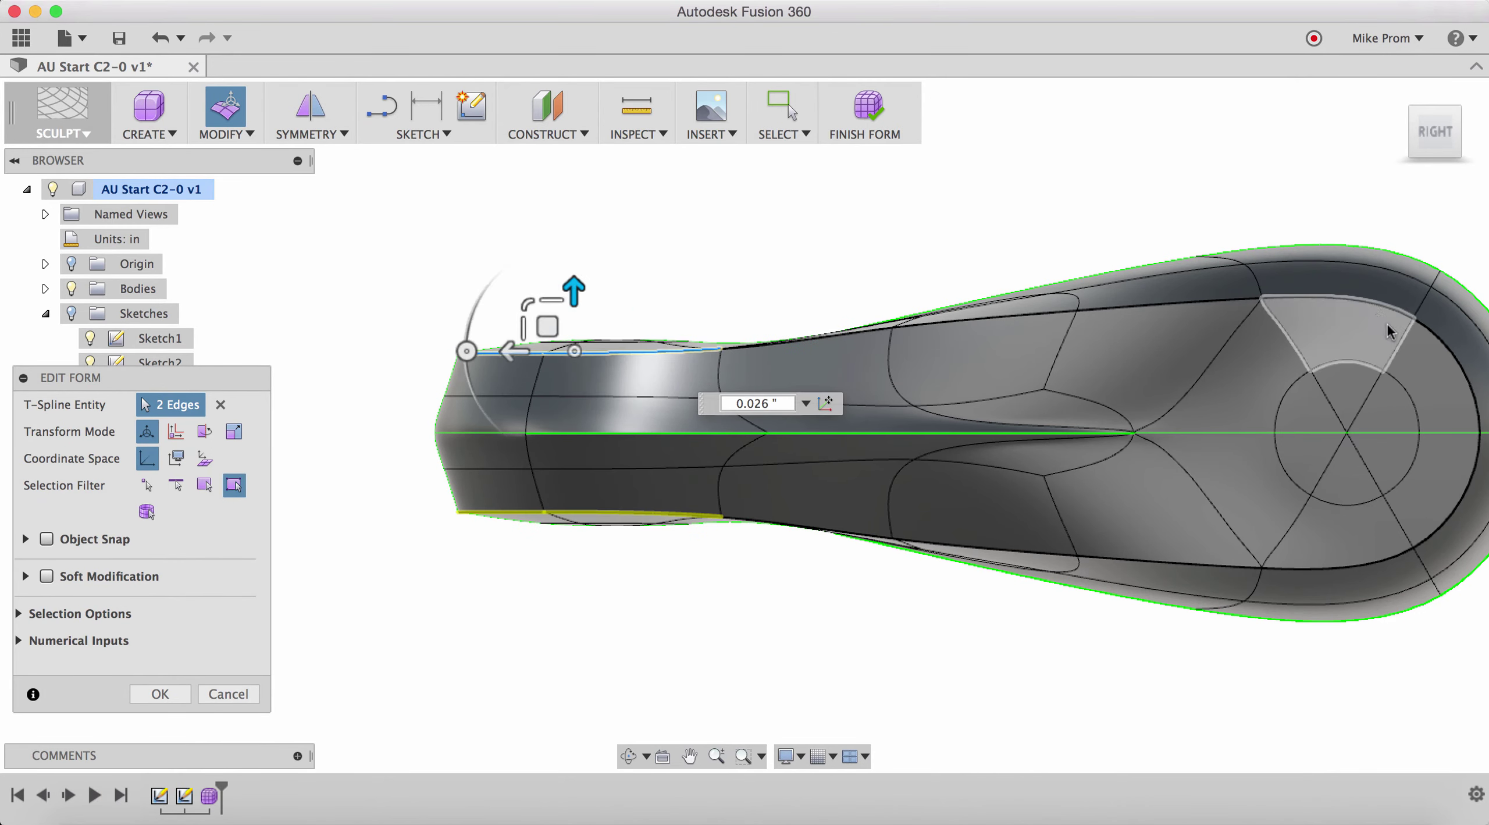
- Scale the two rim edges of the side-facing flat to about 1.025, and move its side rim edge 0.02 in outward
double_click(1374, 304)
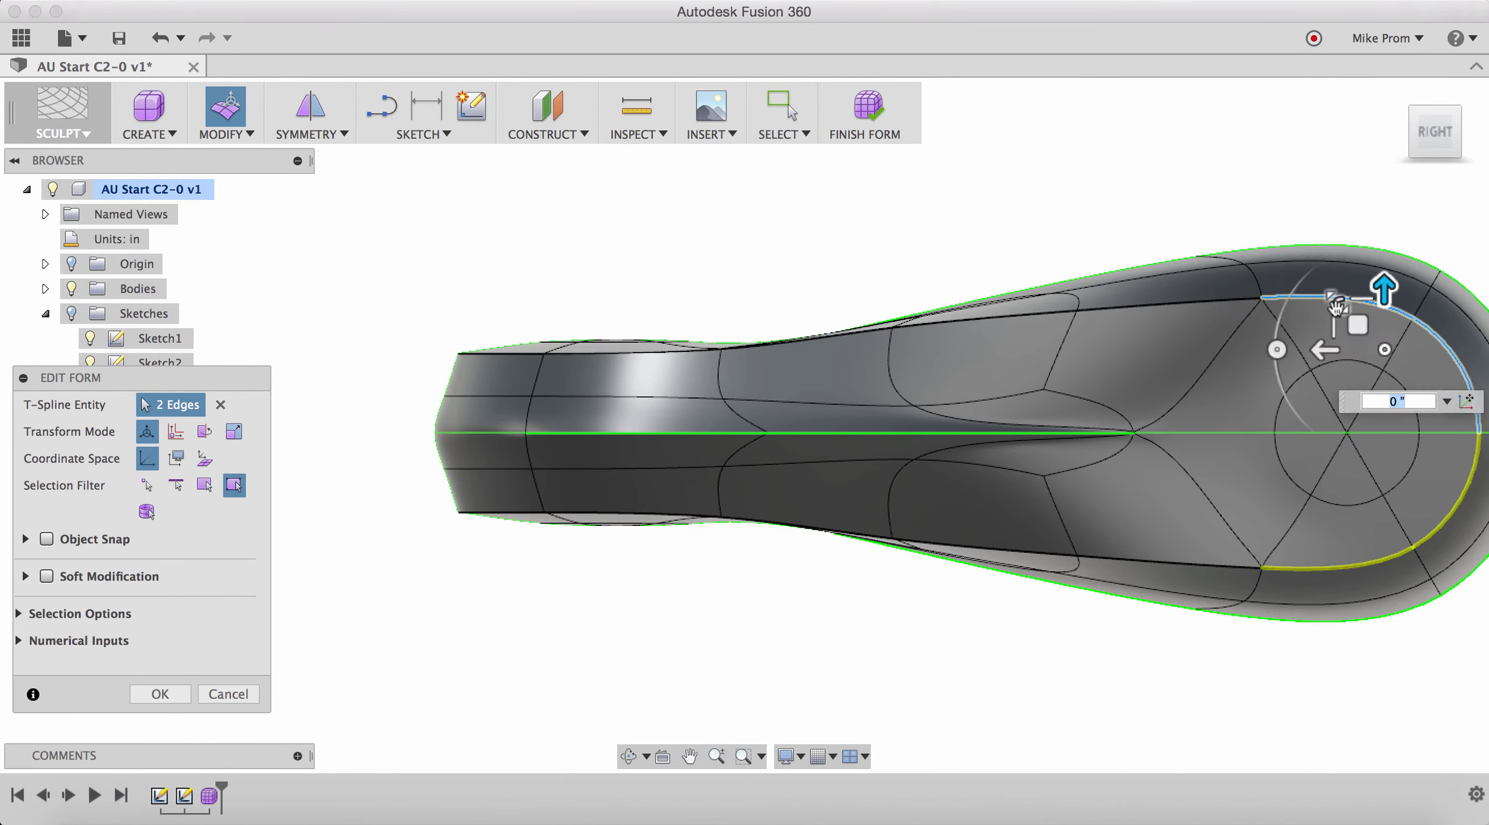
left_click_drag(1321, 293, 1329, 302)
middle_click_drag(1333, 382, 1186, 404)
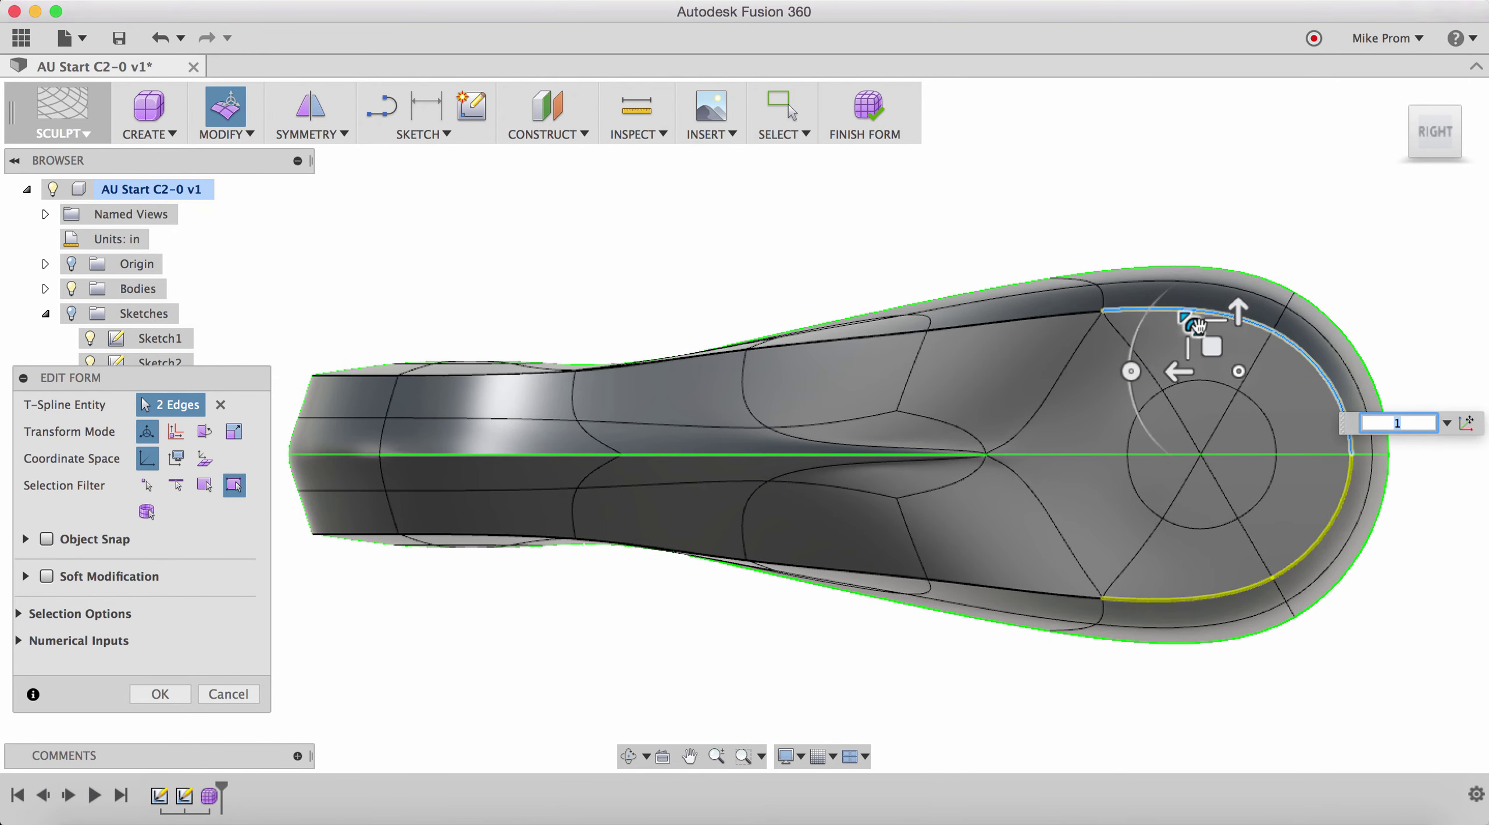
left_click_drag(1195, 328, 1262, 328)
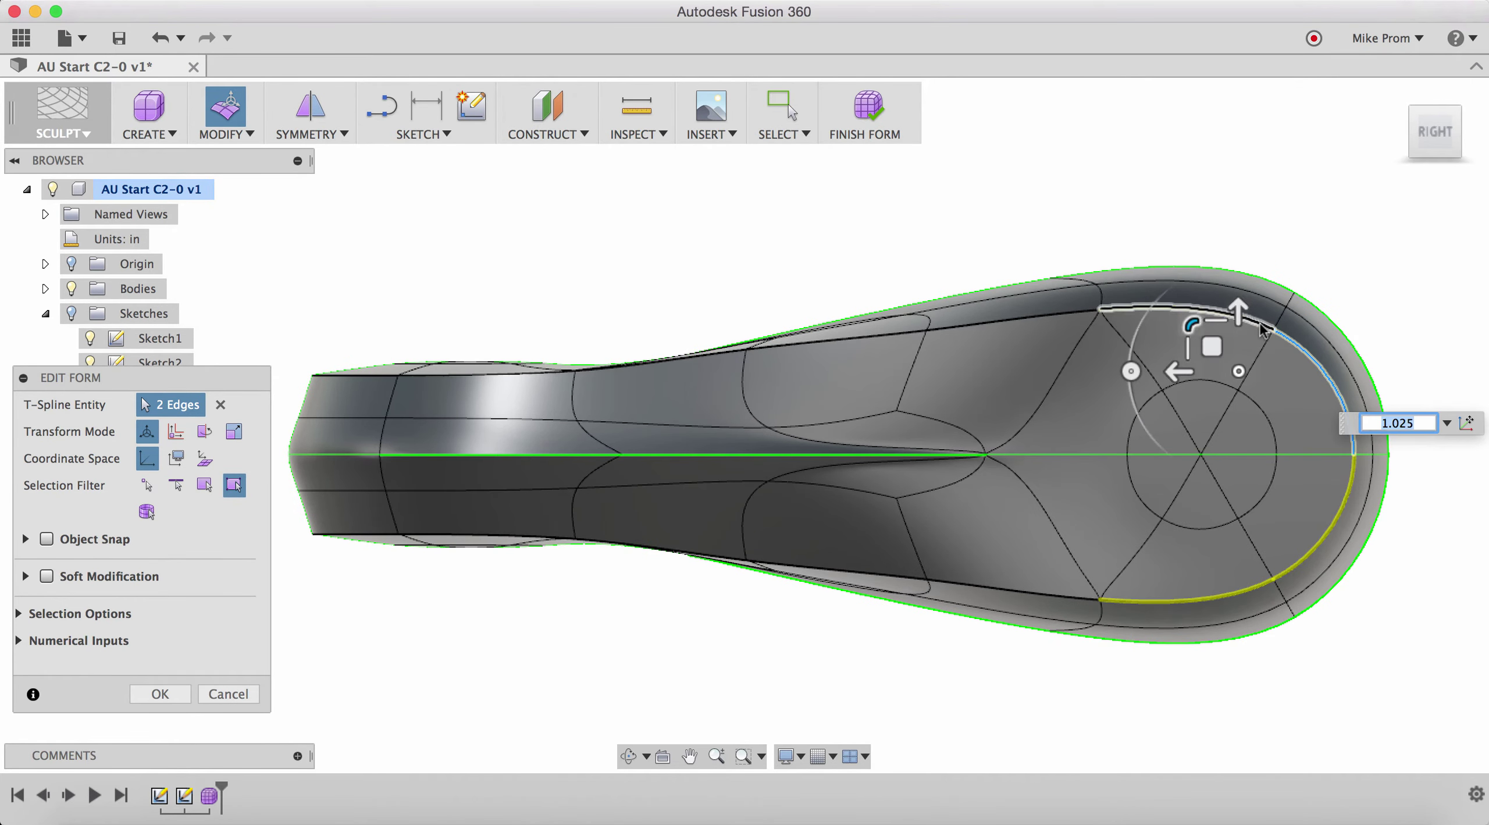
left_click(1263, 331)
left_click_drag(1186, 259, 1186, 249)
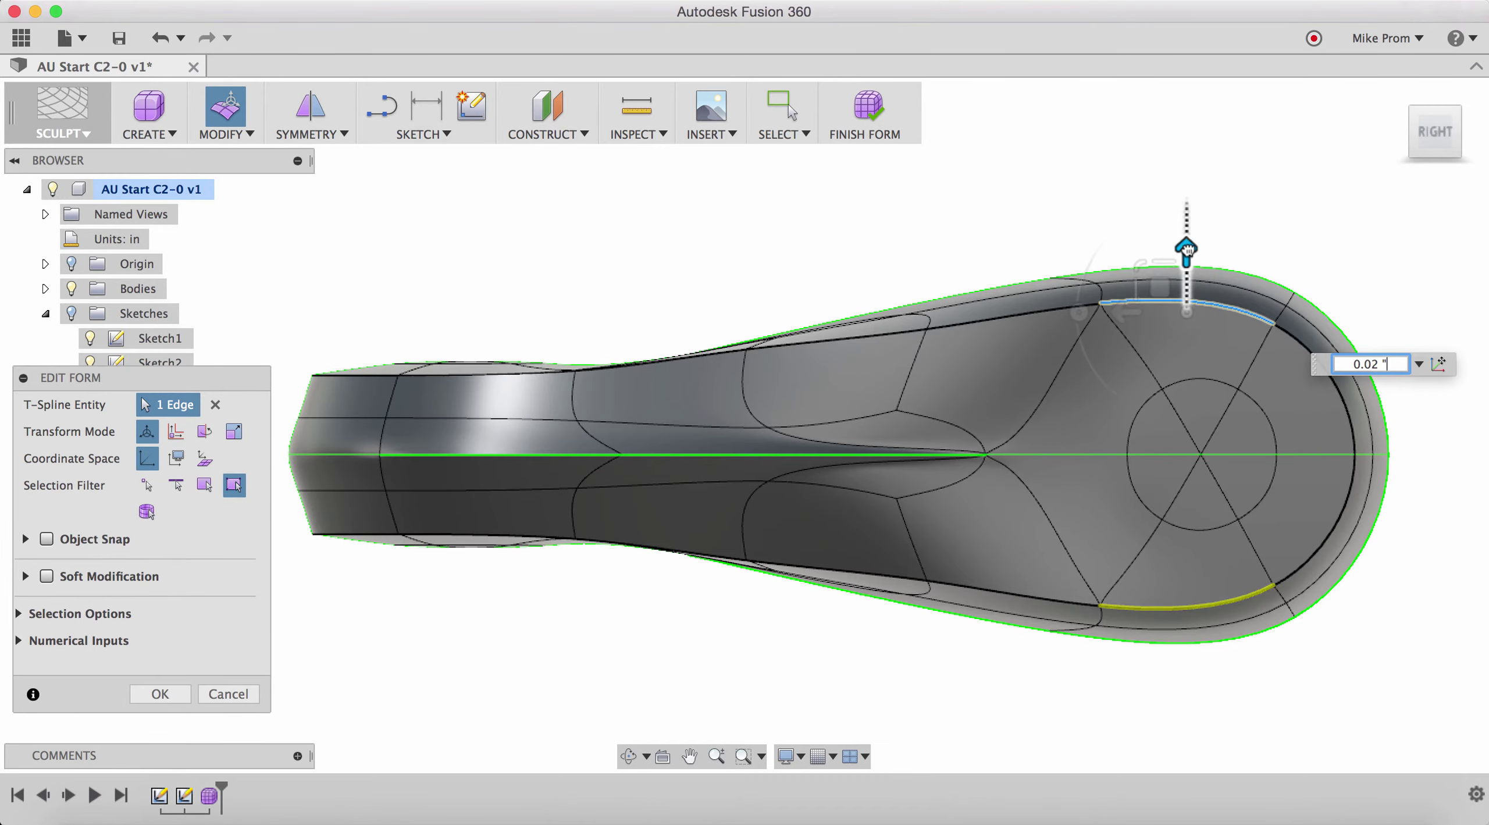
- In front view, move the creased border edge crossing the neck inward toward the body's centre
middle_click_drag(924, 516, 921, 372, "shift")
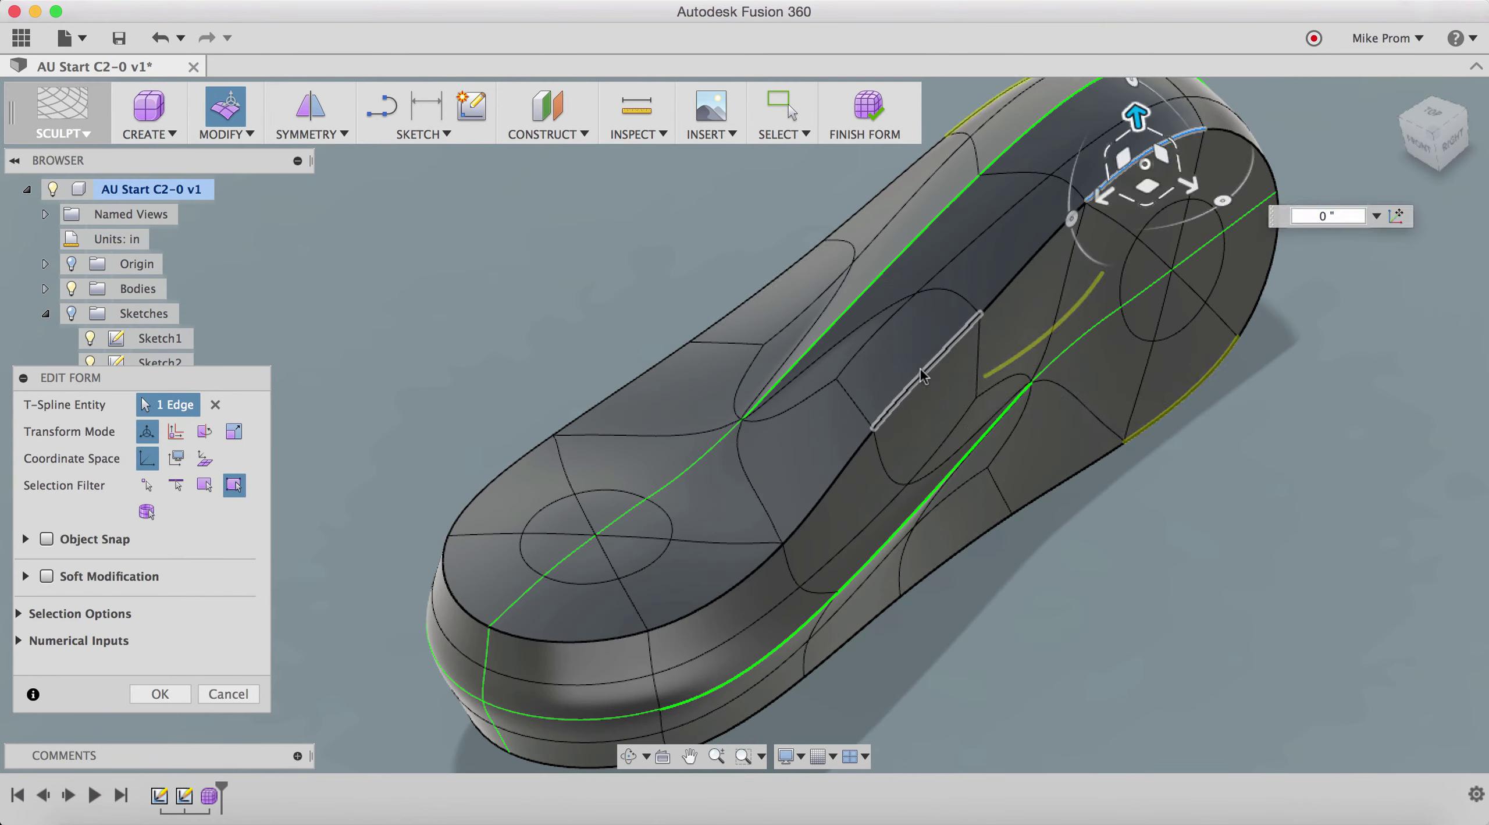
left_click(1420, 149)
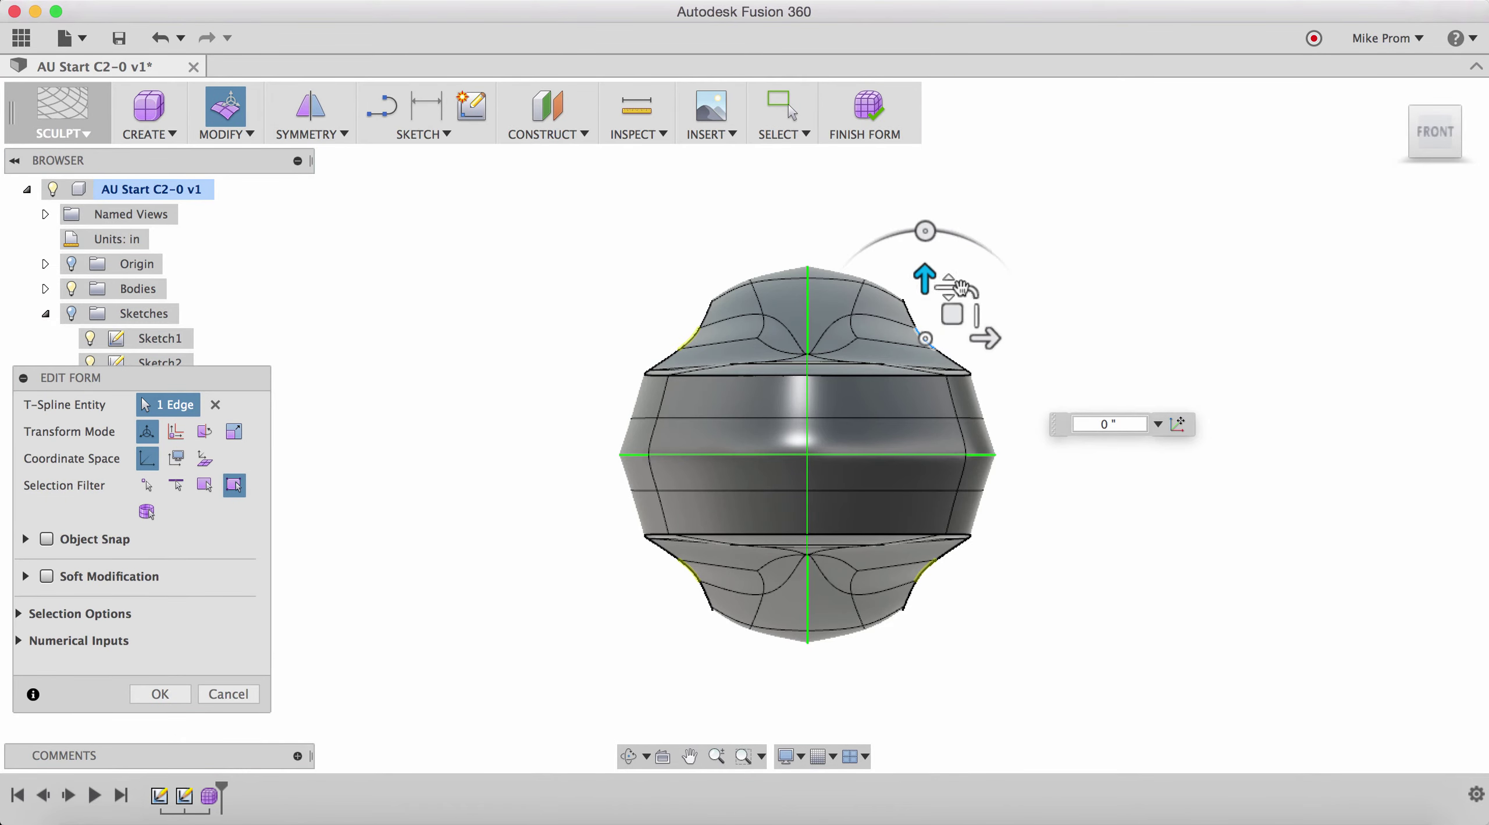
left_click_drag(985, 338, 953, 328)
left_click_drag(898, 283, 854, 294)
left_click(847, 327)
middle_click_drag(858, 338, 833, 357, "shift")
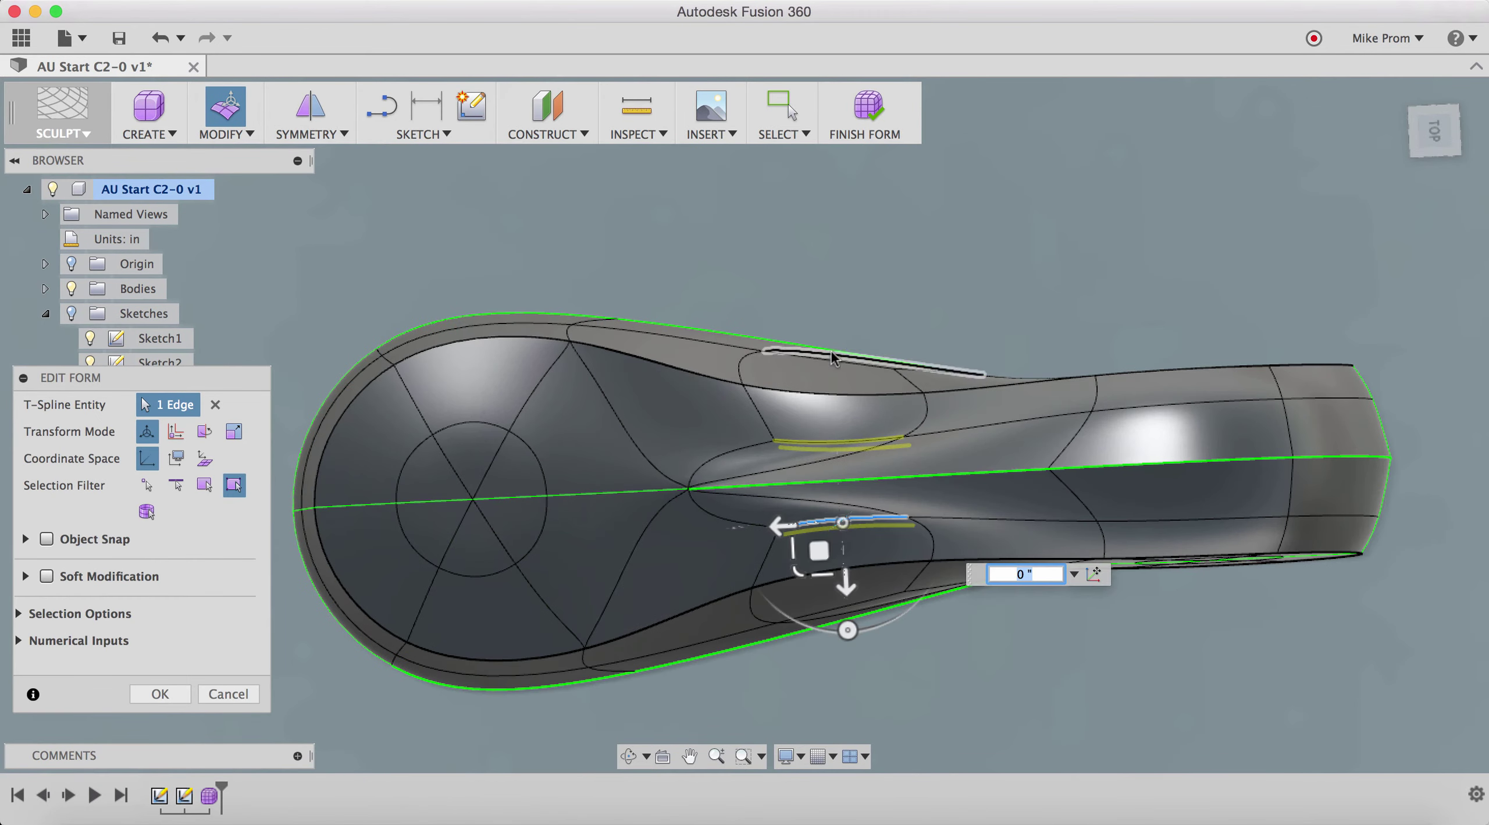
- Move the neck edge beside the outer creased line about 0.051 in toward the body's centre and adjust the edge next to it
left_click(833, 357)
left_click_drag(833, 420, 837, 425)
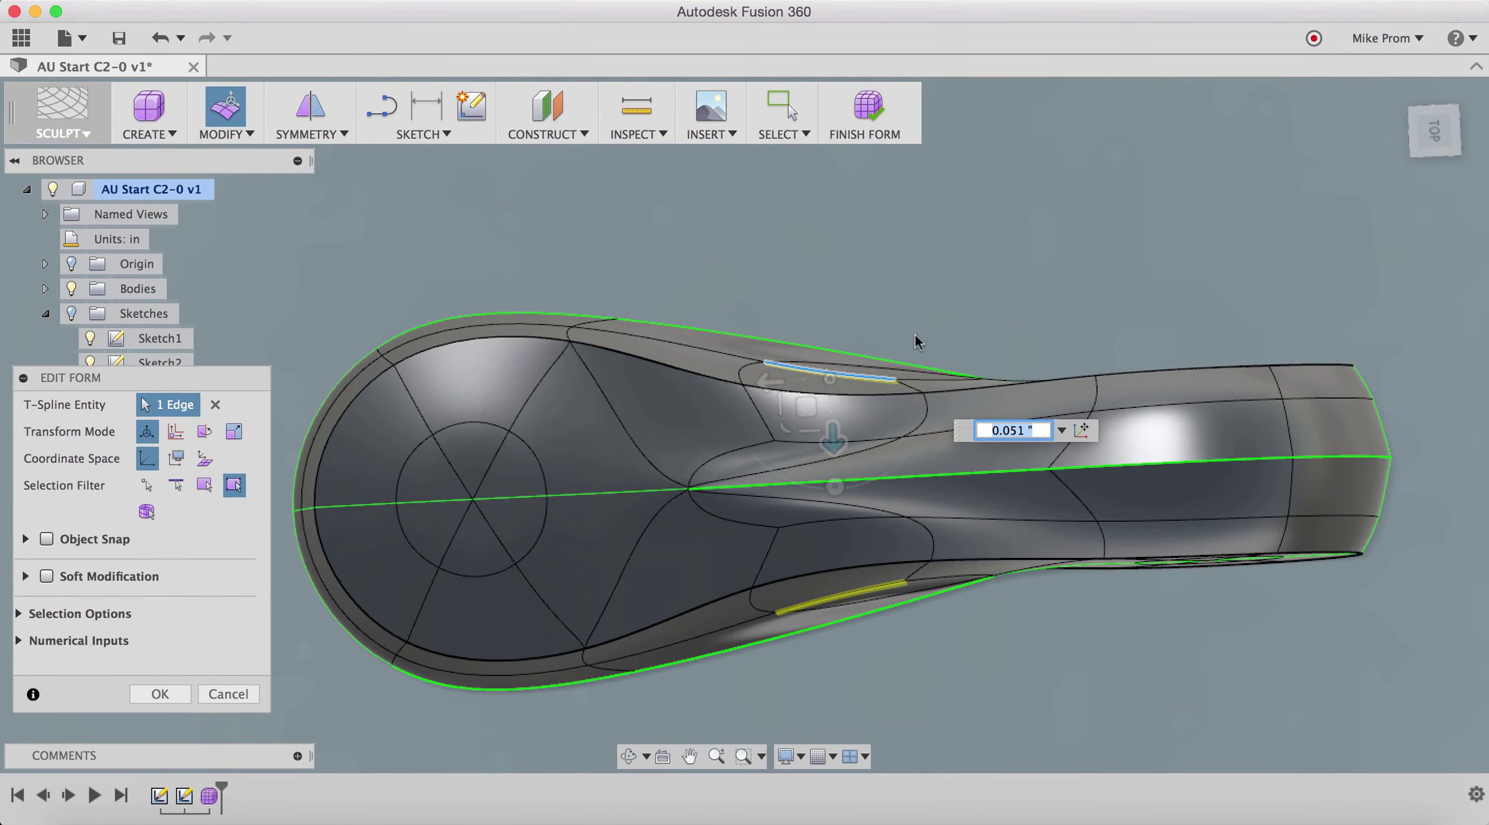
middle_click_drag(915, 335, 901, 360, "shift")
left_click(882, 357)
left_click_drag(804, 405, 808, 418)
- Move the vertex on the neck's creased line by about -0.036 in, and finish both Edit Form and the form
left_click(986, 393)
left_click_drag(982, 445, 982, 435)
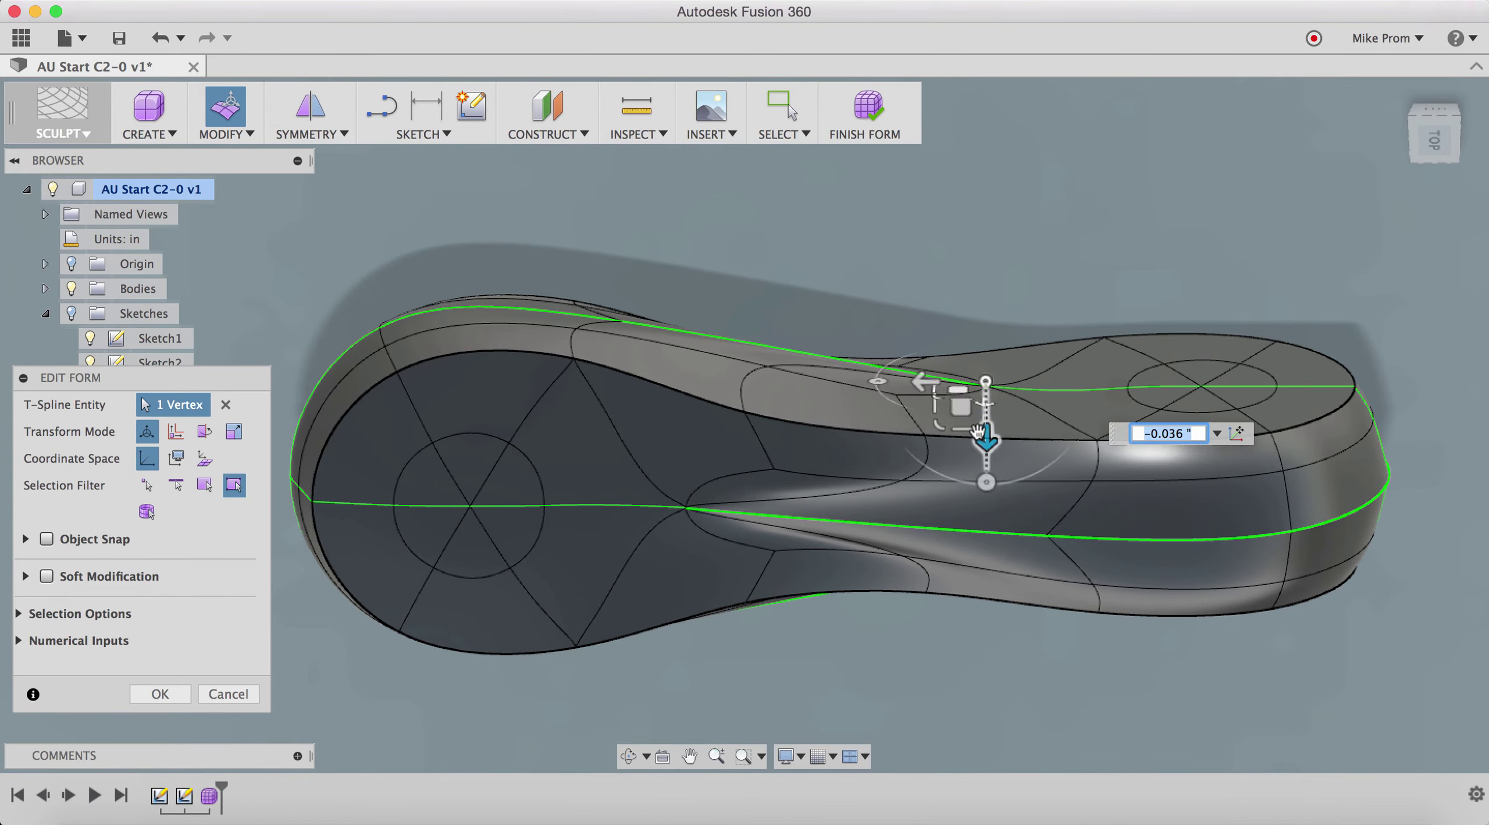
mouse_move(983, 434)
middle_mouse_down("shift")
mouse_move(1113, 555)
mouse_move(1246, 393)
mouse_move(1218, 430)
mouse_move(1198, 410)
middle_mouse_up("shift")
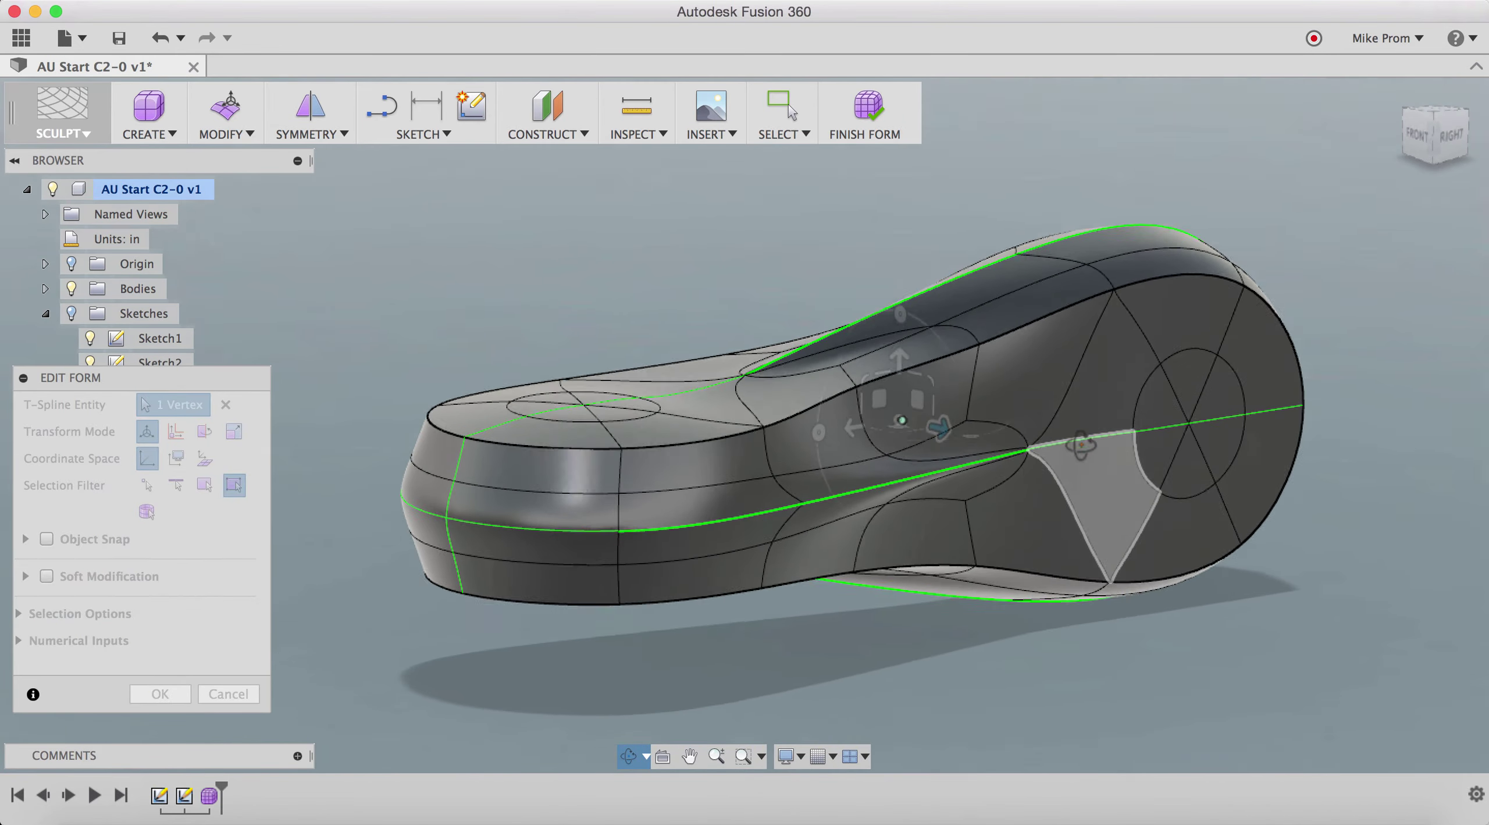
left_click(177, 692)
left_click(44, 289)
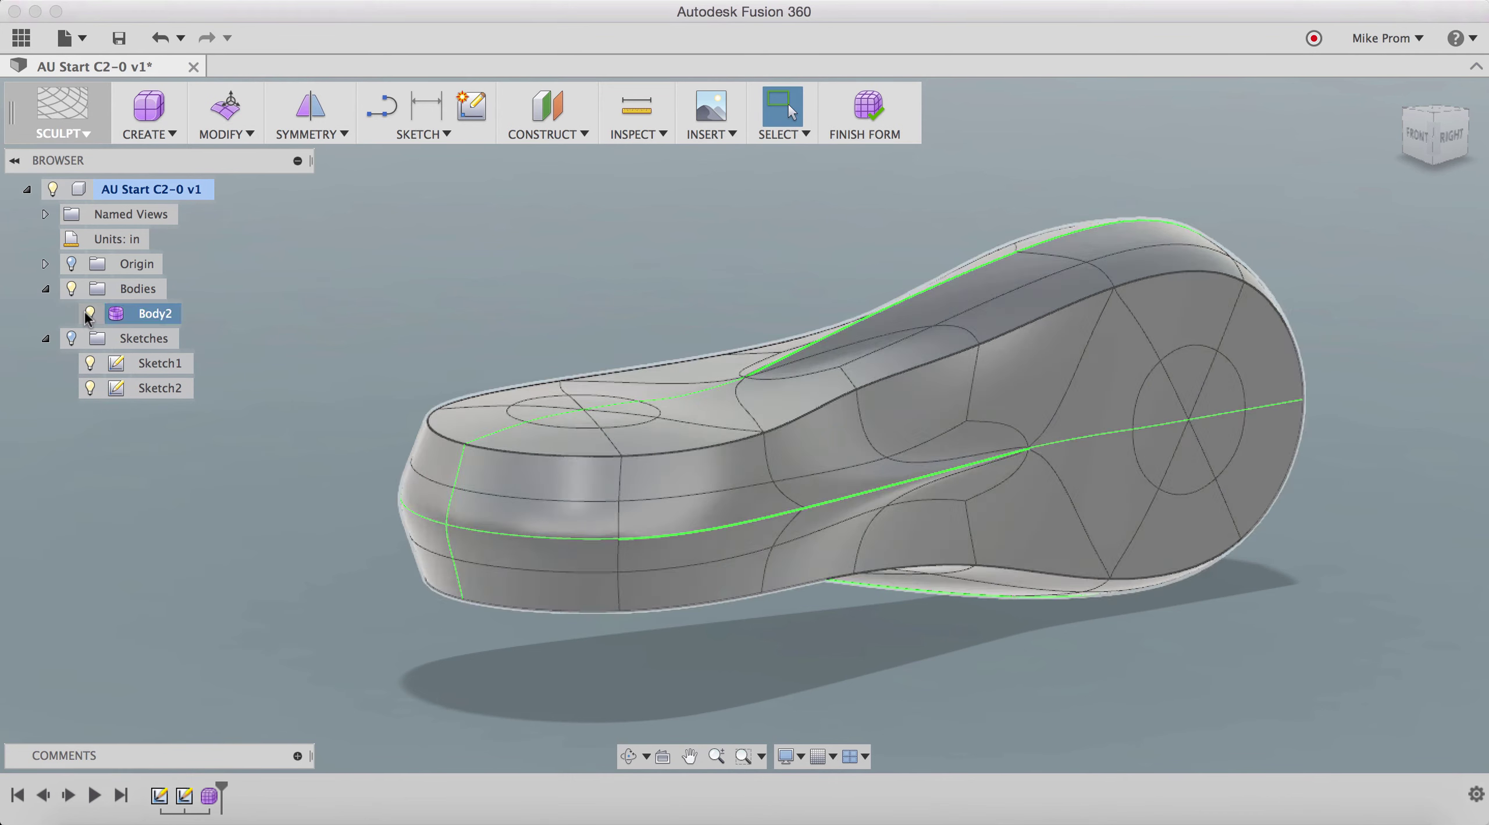
left_click(841, 138)
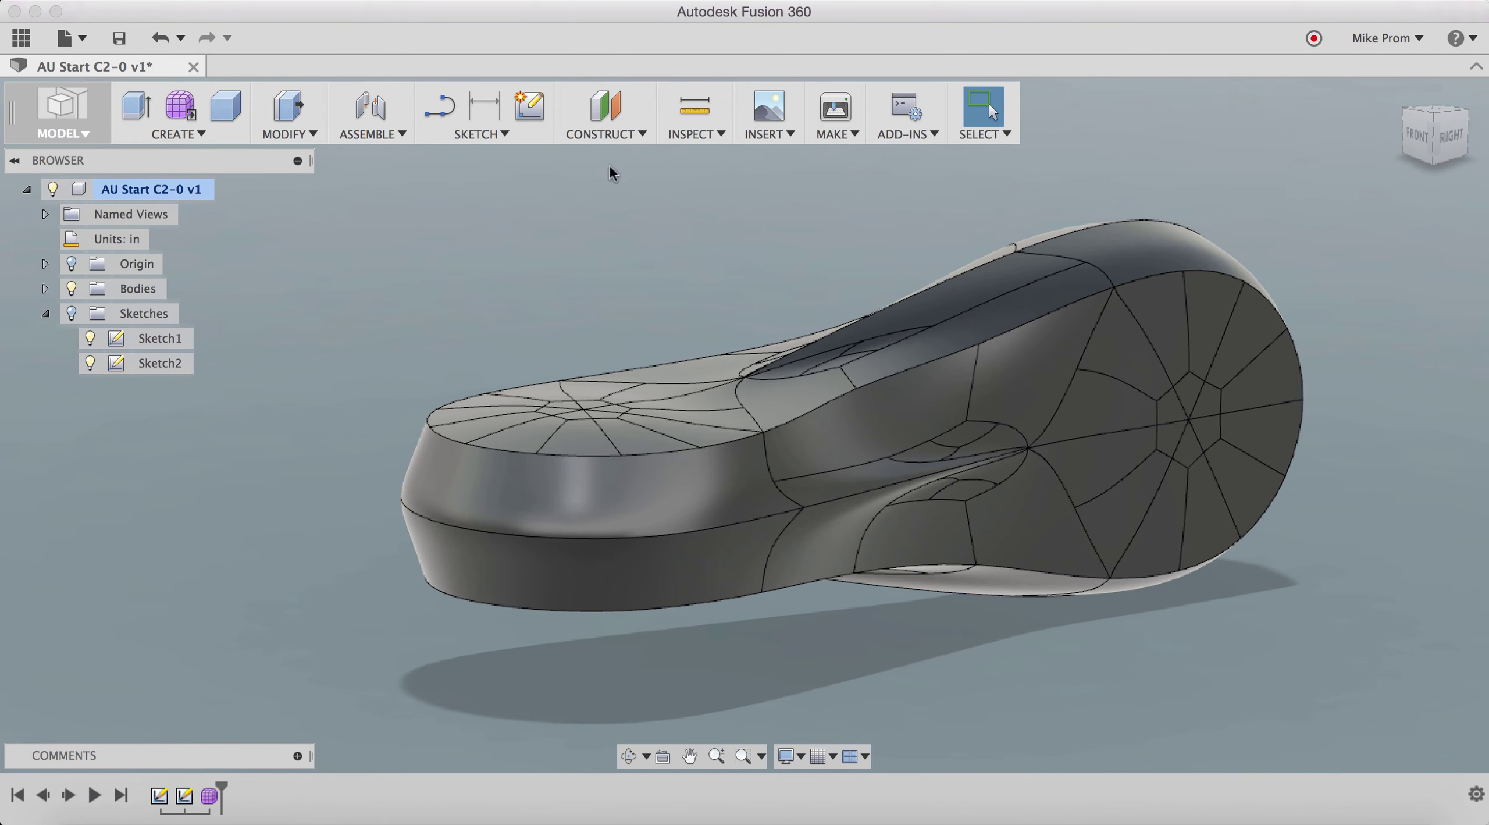
- Hide the link-shaped solid body and show the sketches
left_click(44, 288)
left_click(91, 314)
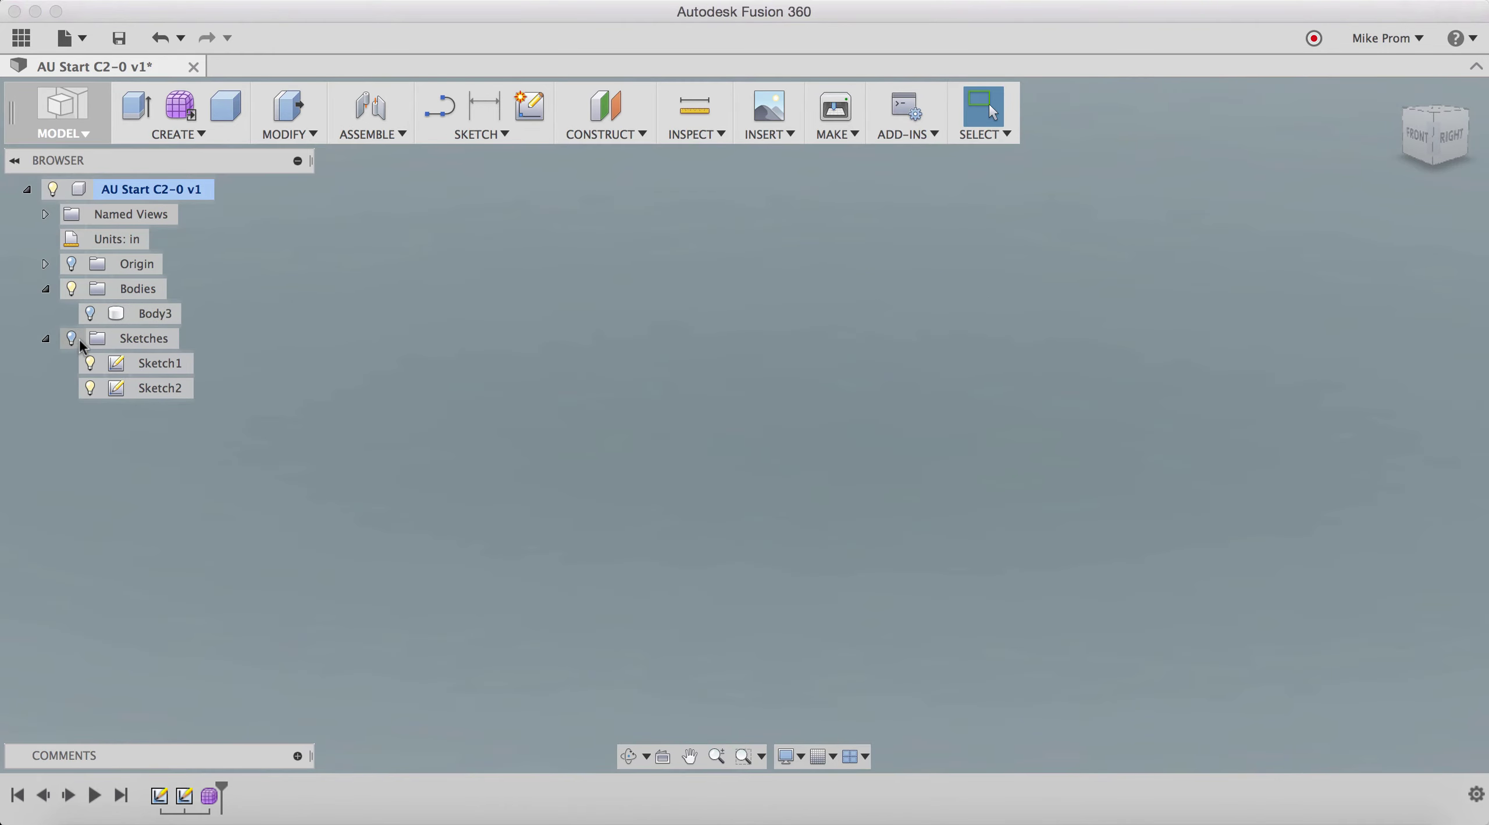
left_click(73, 337)
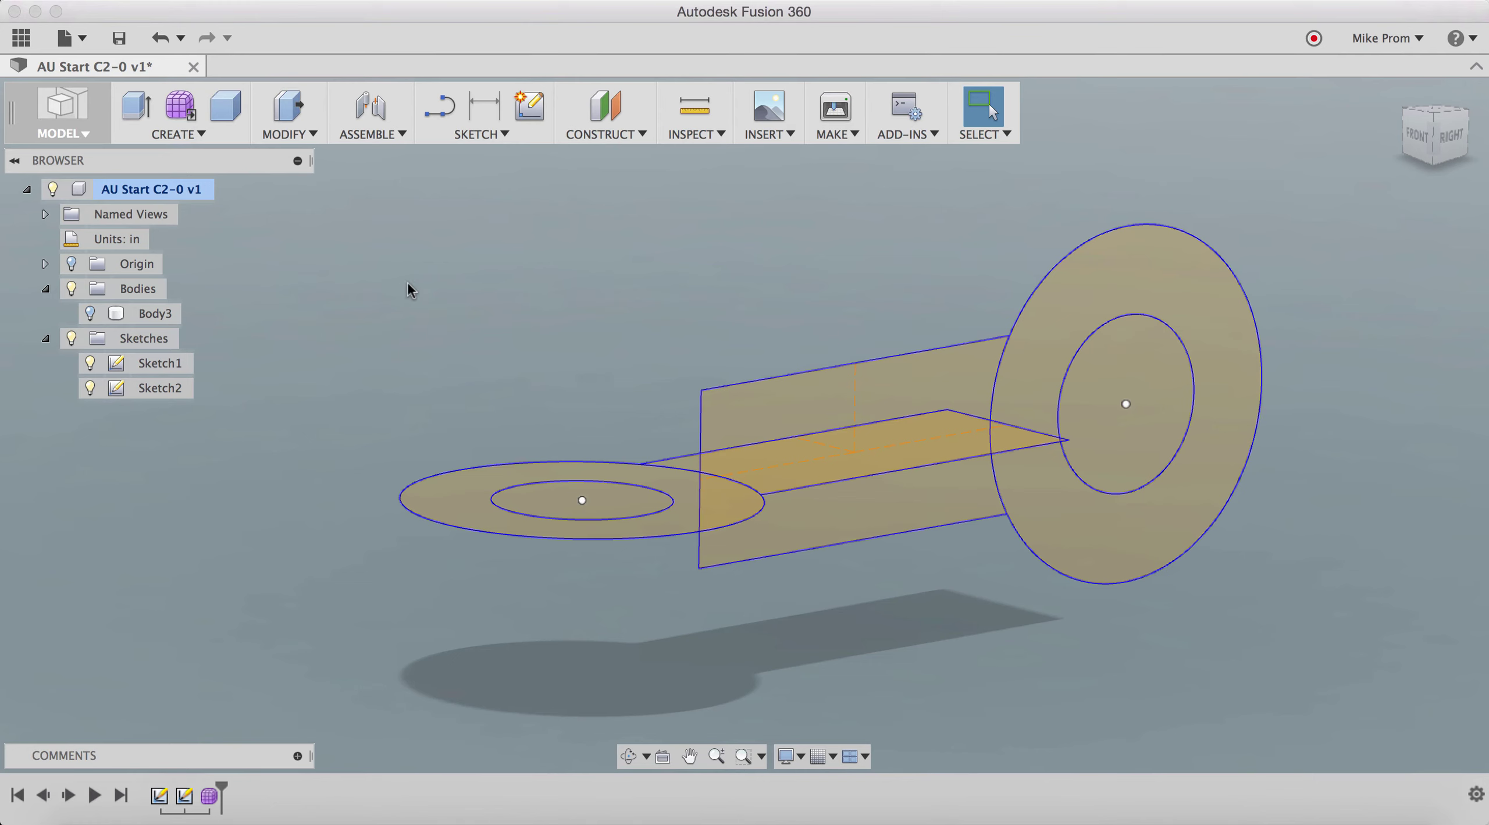
- Extrude the inner circle of the horizontal sketch upward about 0.119 in as a new body
left_click(136, 106)
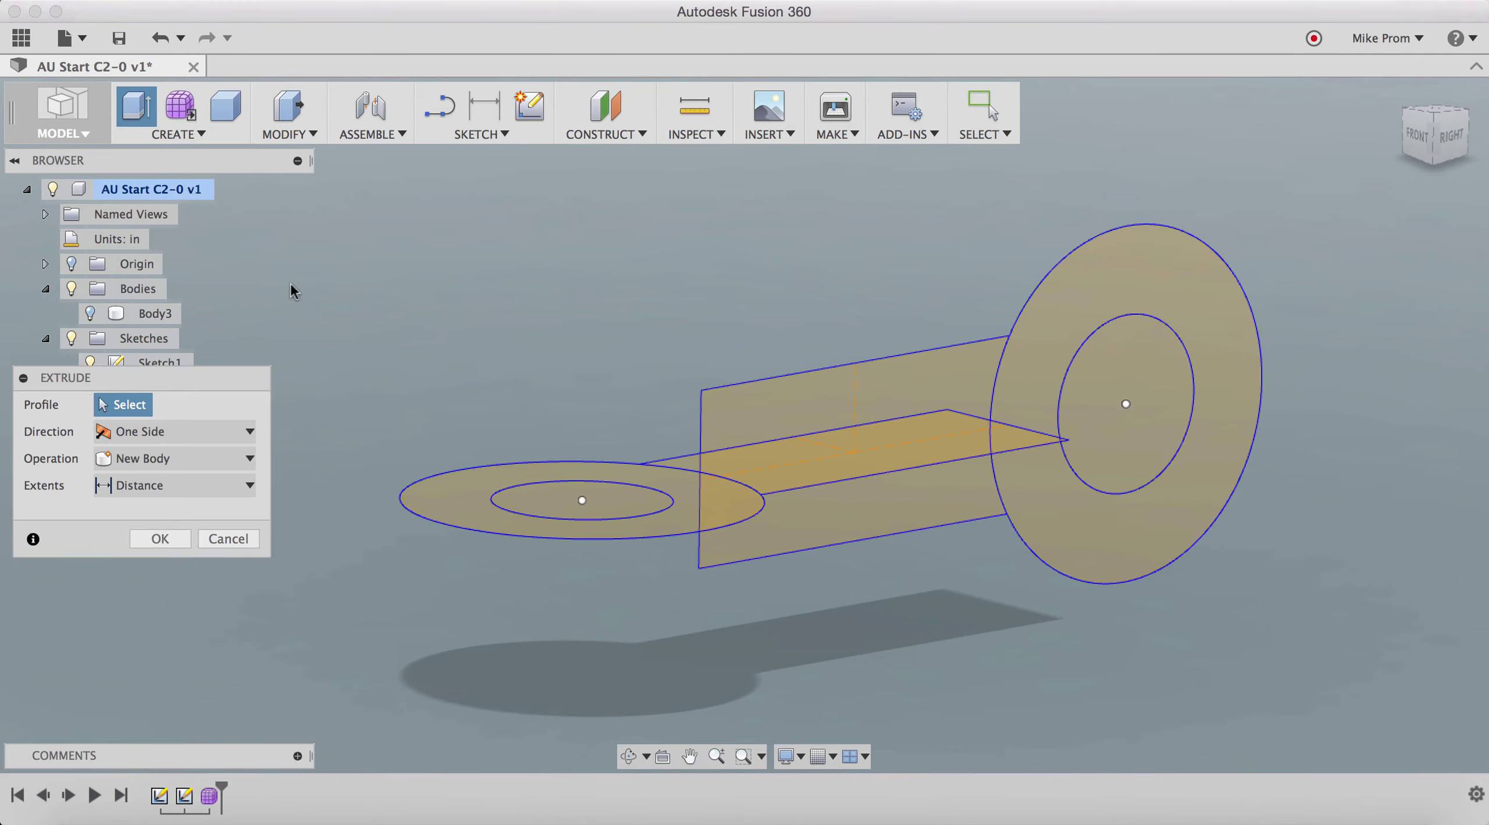
left_click(581, 501)
left_click_drag(582, 478, 581, 435)
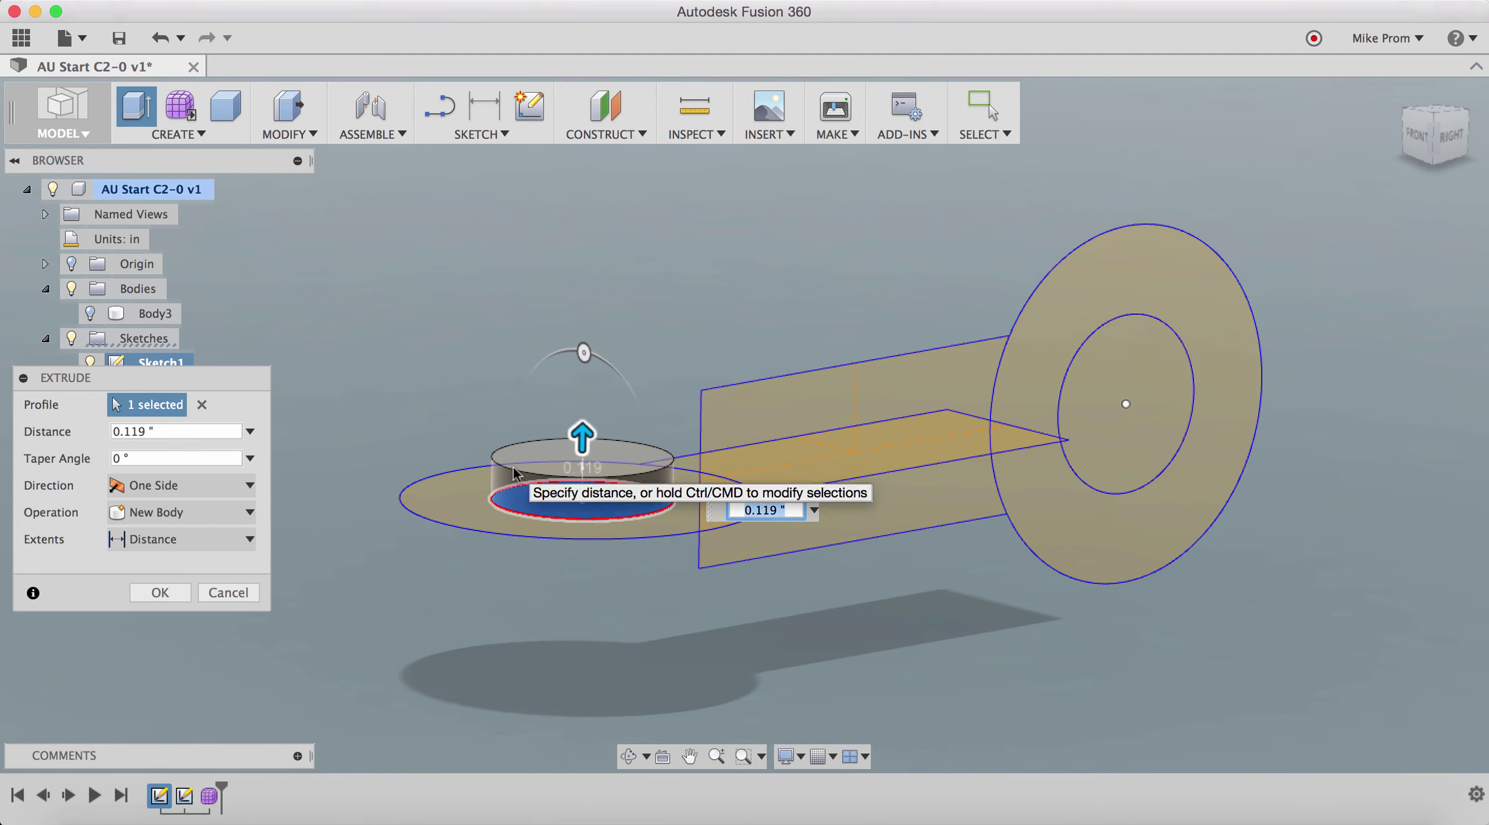
key("Return")
key("Return")
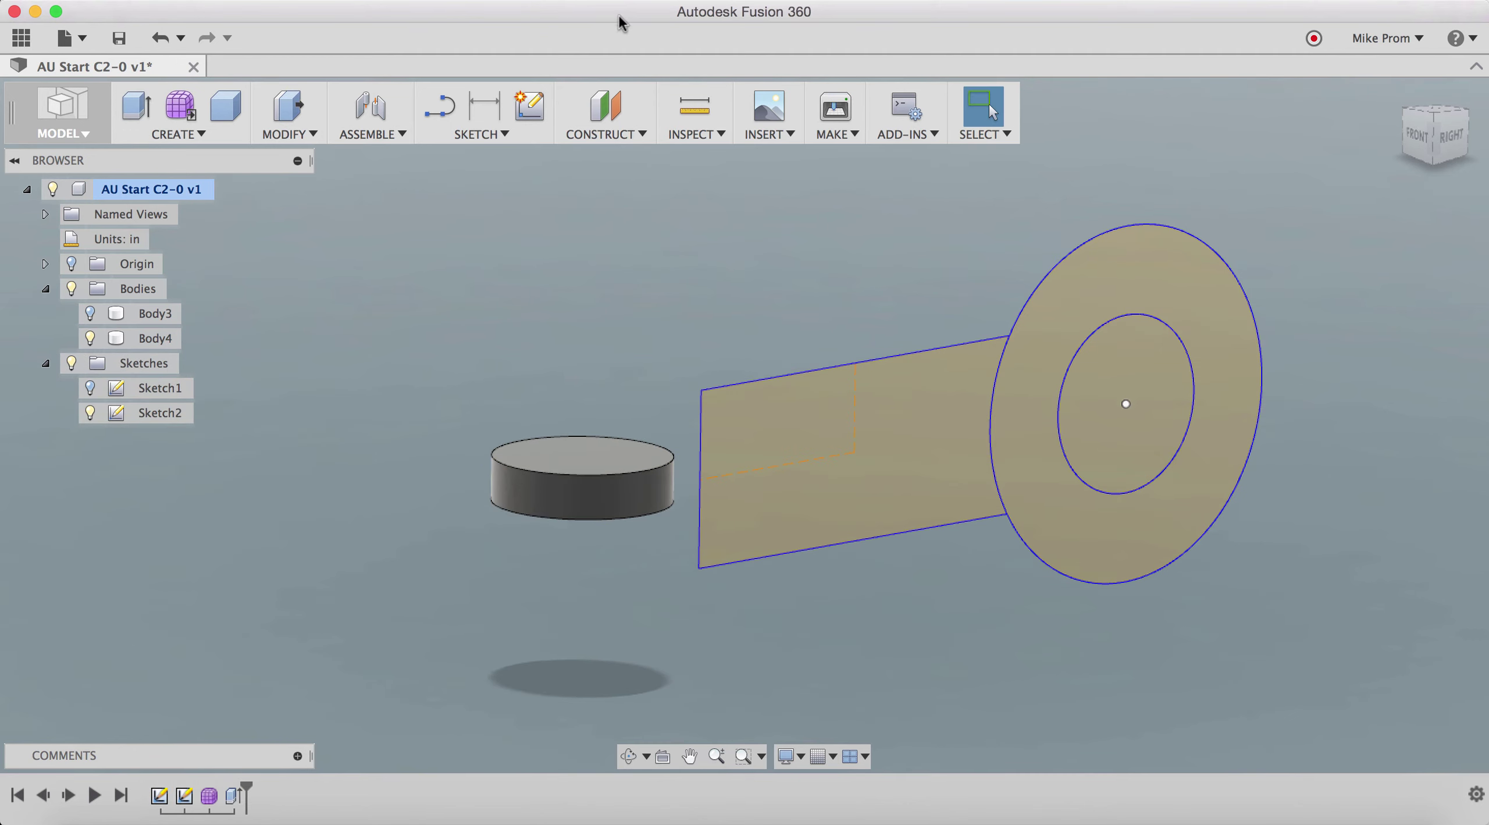
- Create a sketch on the disc's top face, project its circular edge into it, and finish the sketch
left_click(529, 108)
left_click(620, 468)
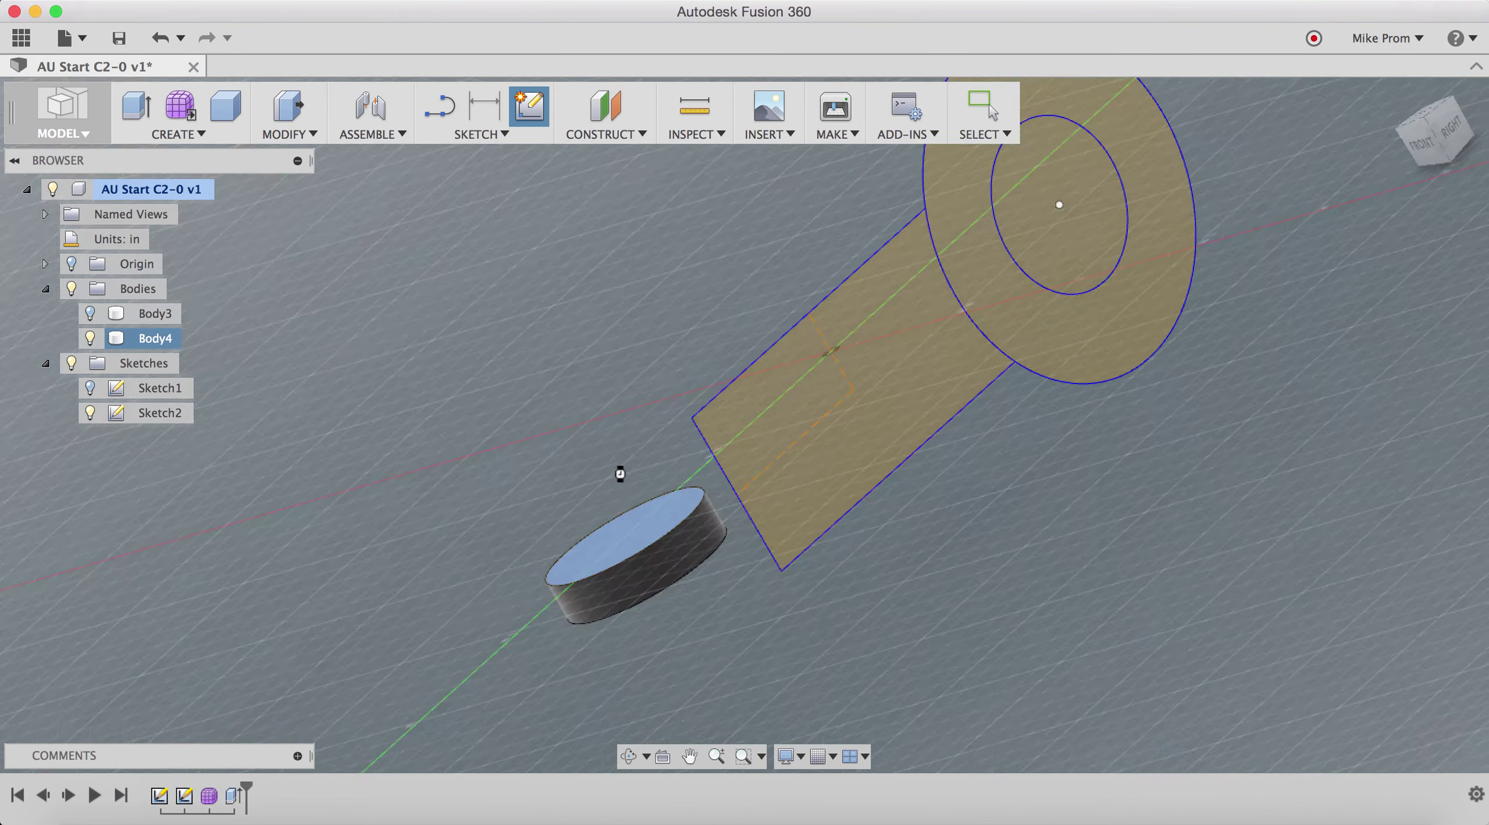
left_click(454, 135)
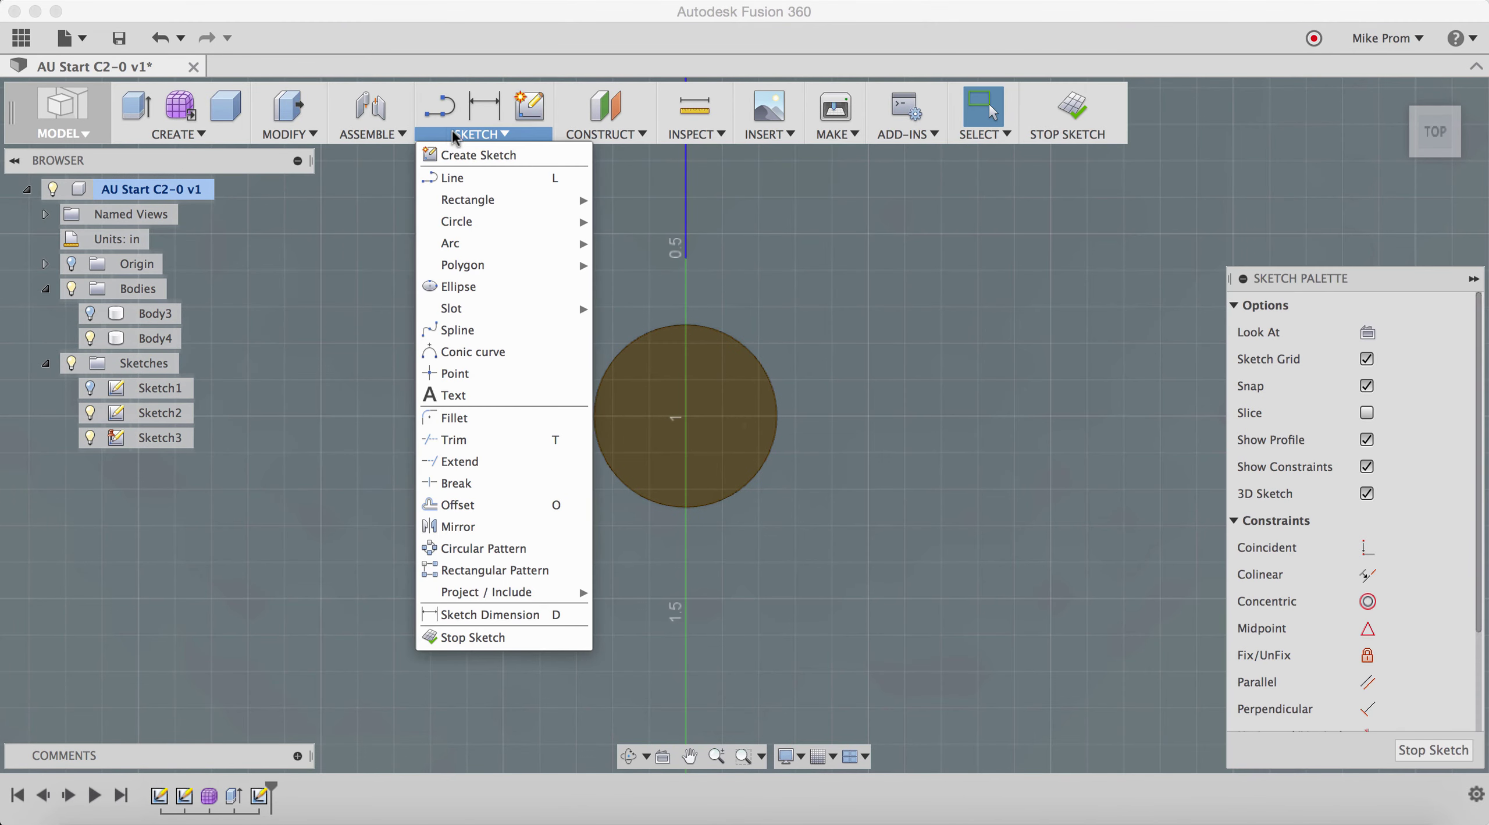
mouse_move(569, 590)
left_click(630, 593)
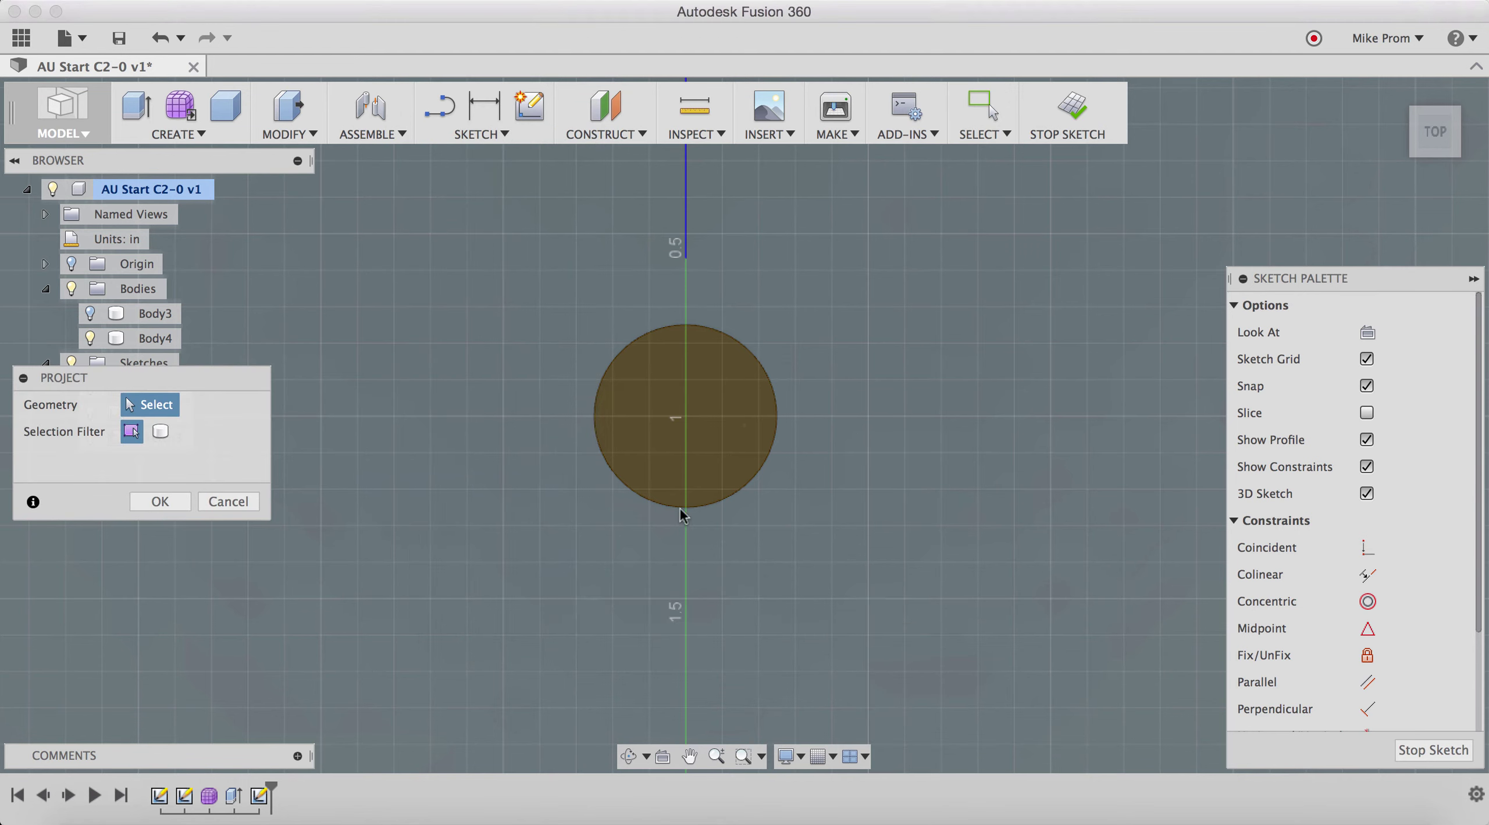
left_click(685, 507)
left_click(1075, 119)
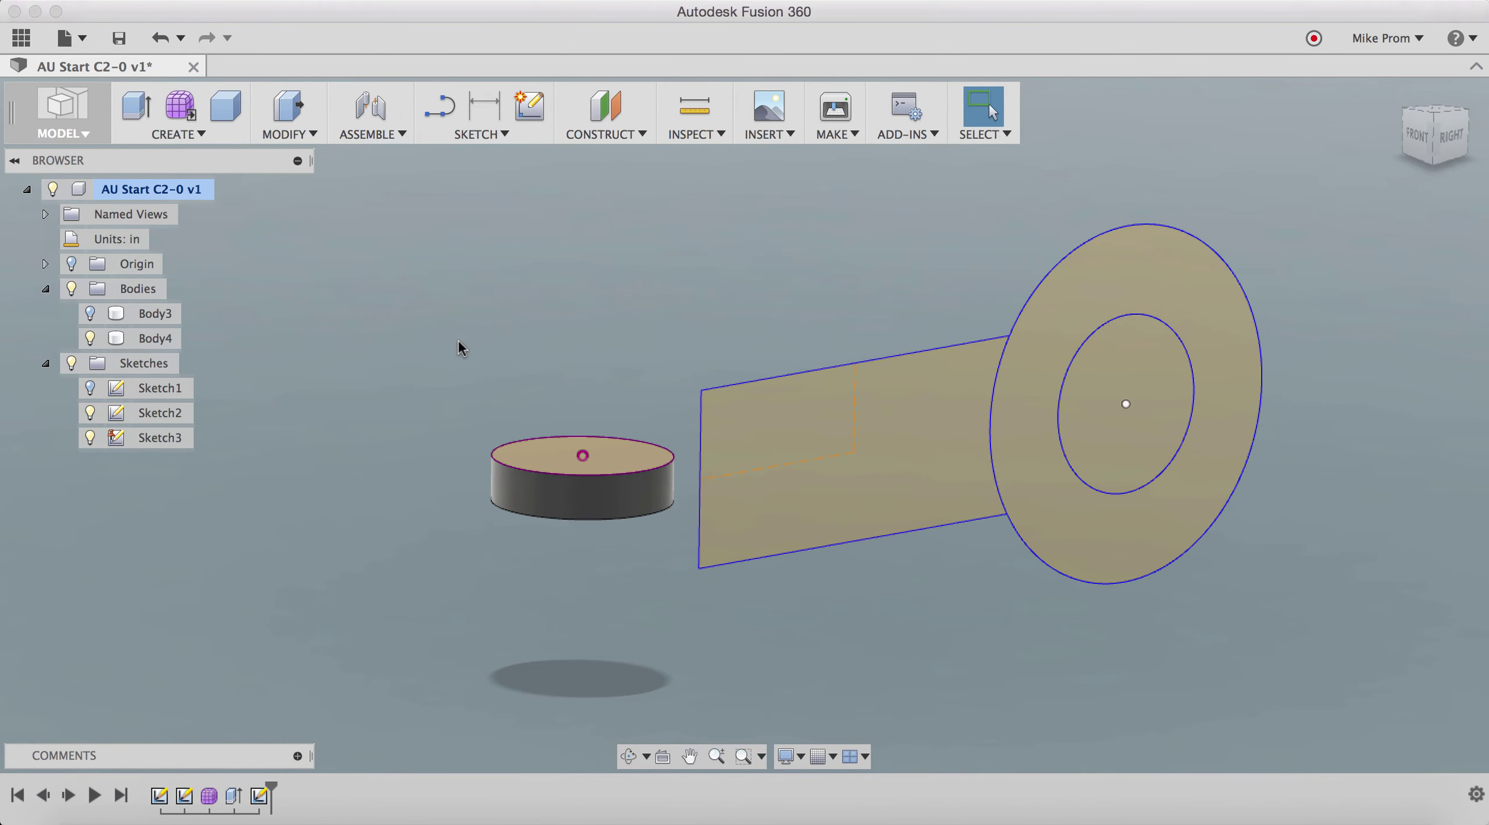
- Show the link body again and create a construction plane offset about 0.141 in above the projected circle, level with the top-facing flat
left_click(604, 106)
left_click(582, 448)
left_click_drag(582, 430, 582, 383)
left_click(88, 314)
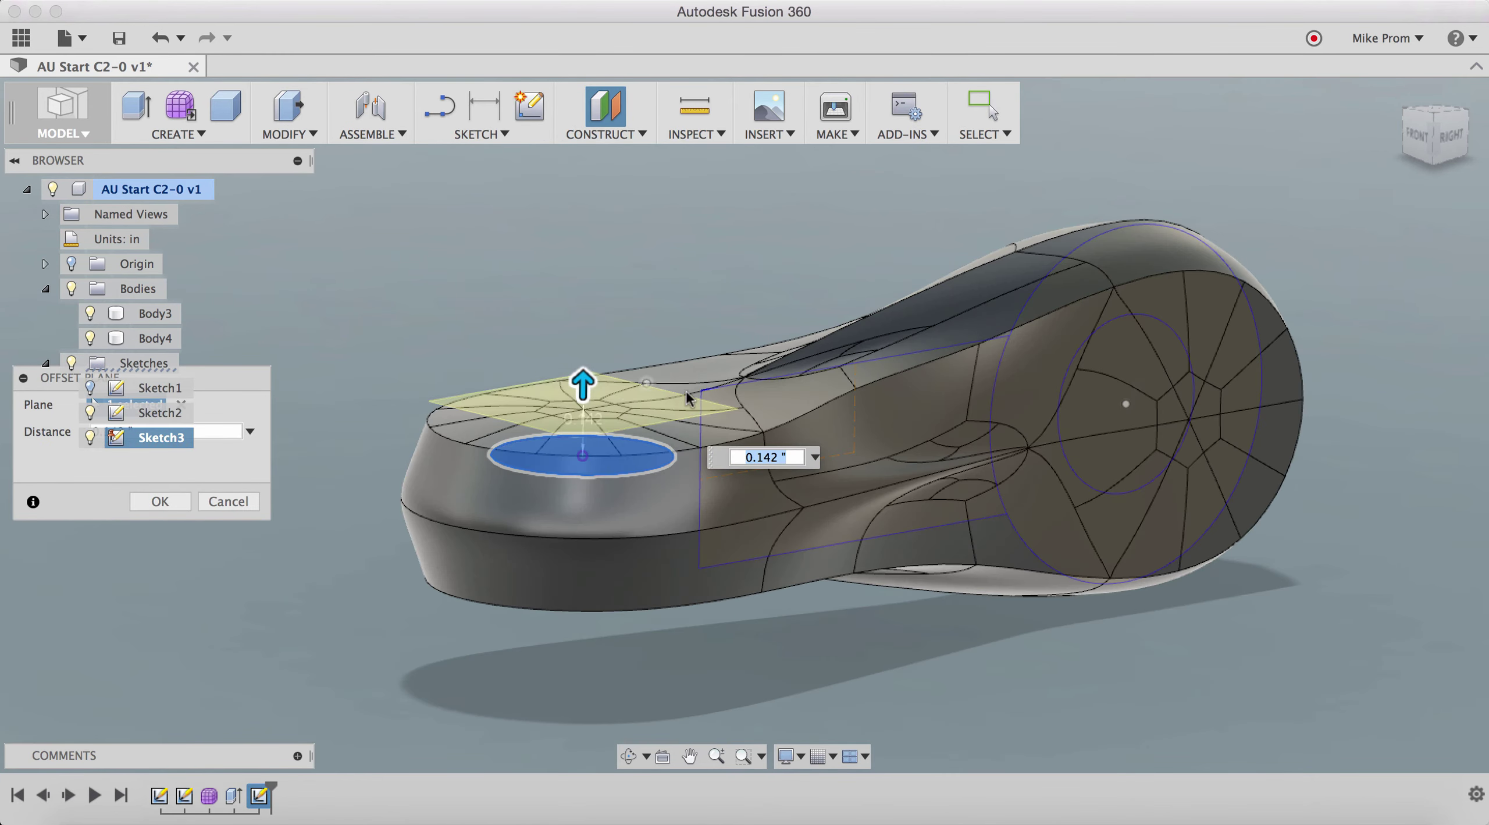
left_click(740, 381)
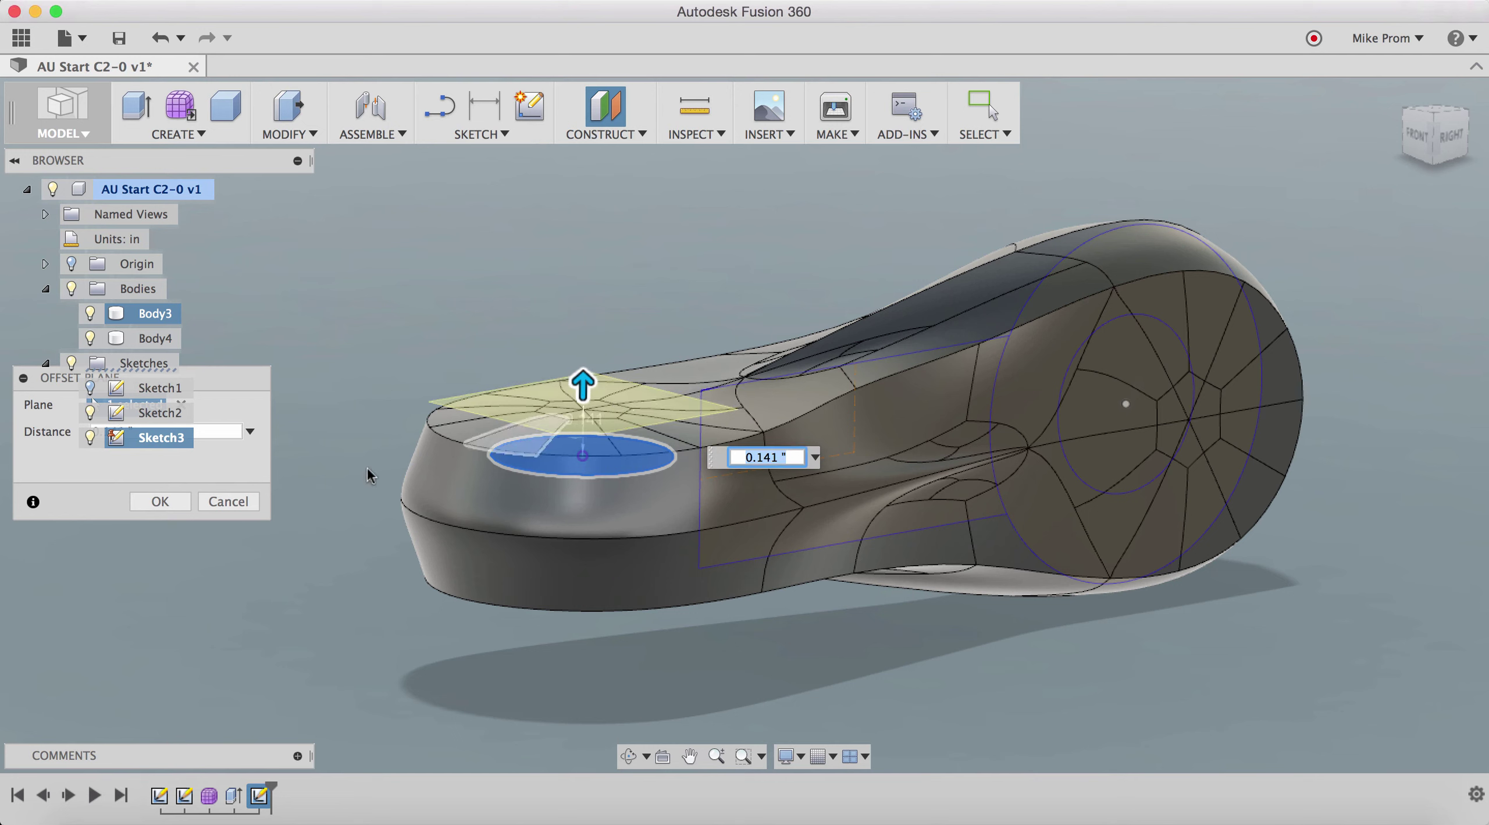
left_click(152, 507)
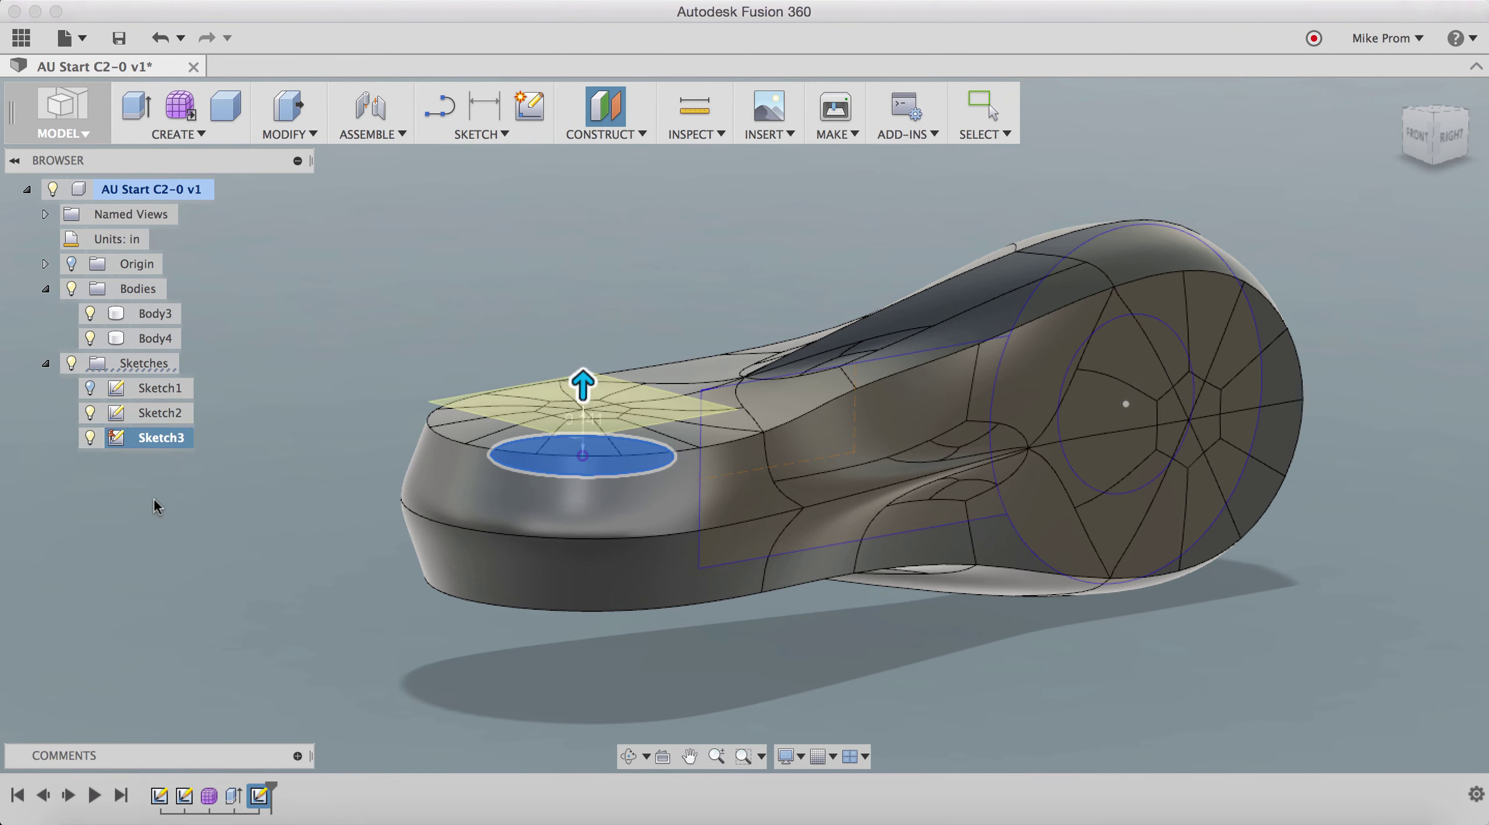
- Create a sketch on the offset construction plane and project the disc's circle into it
left_click(537, 110)
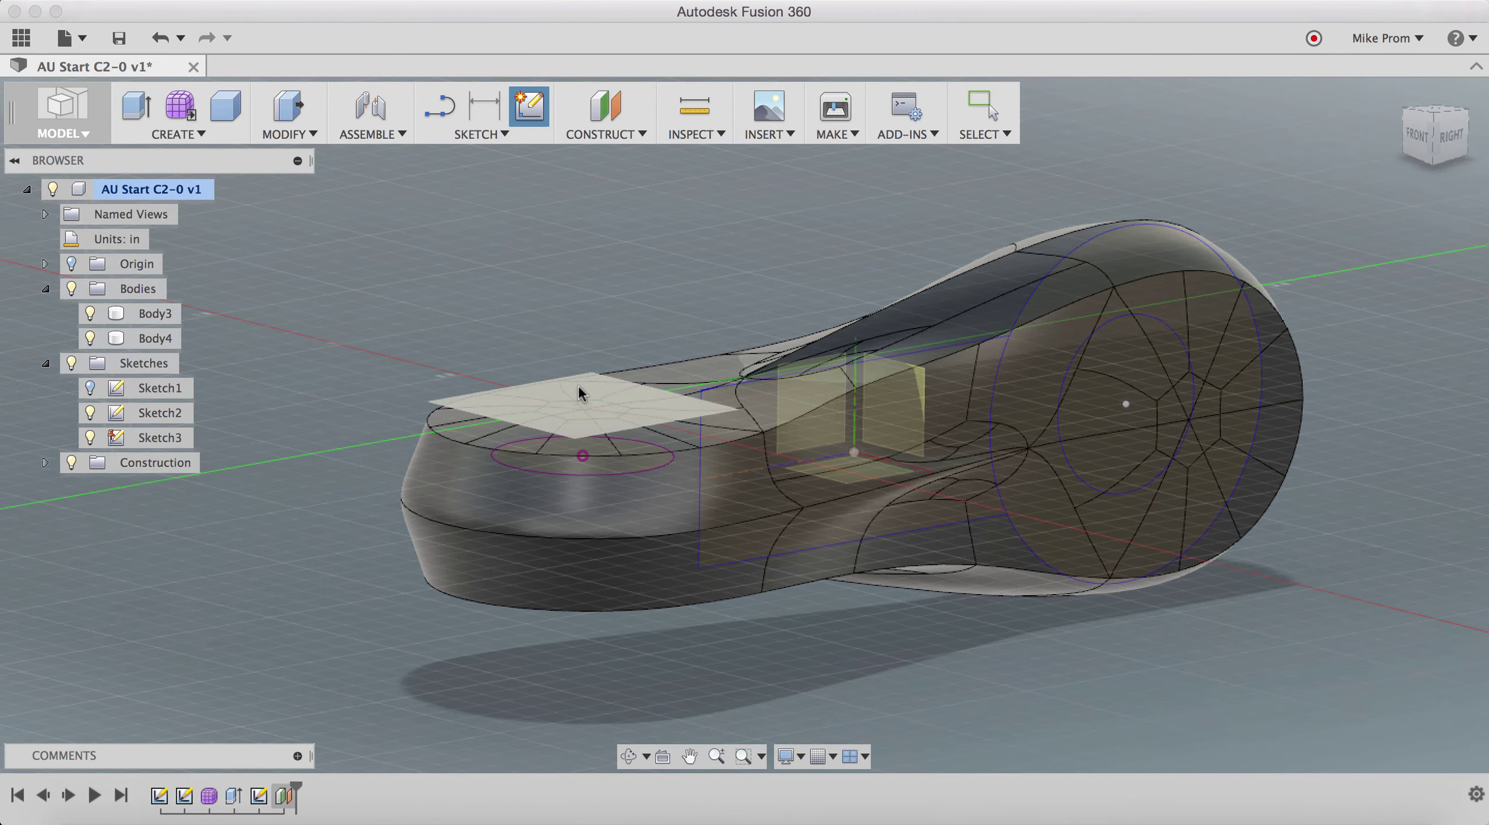
left_click(578, 384)
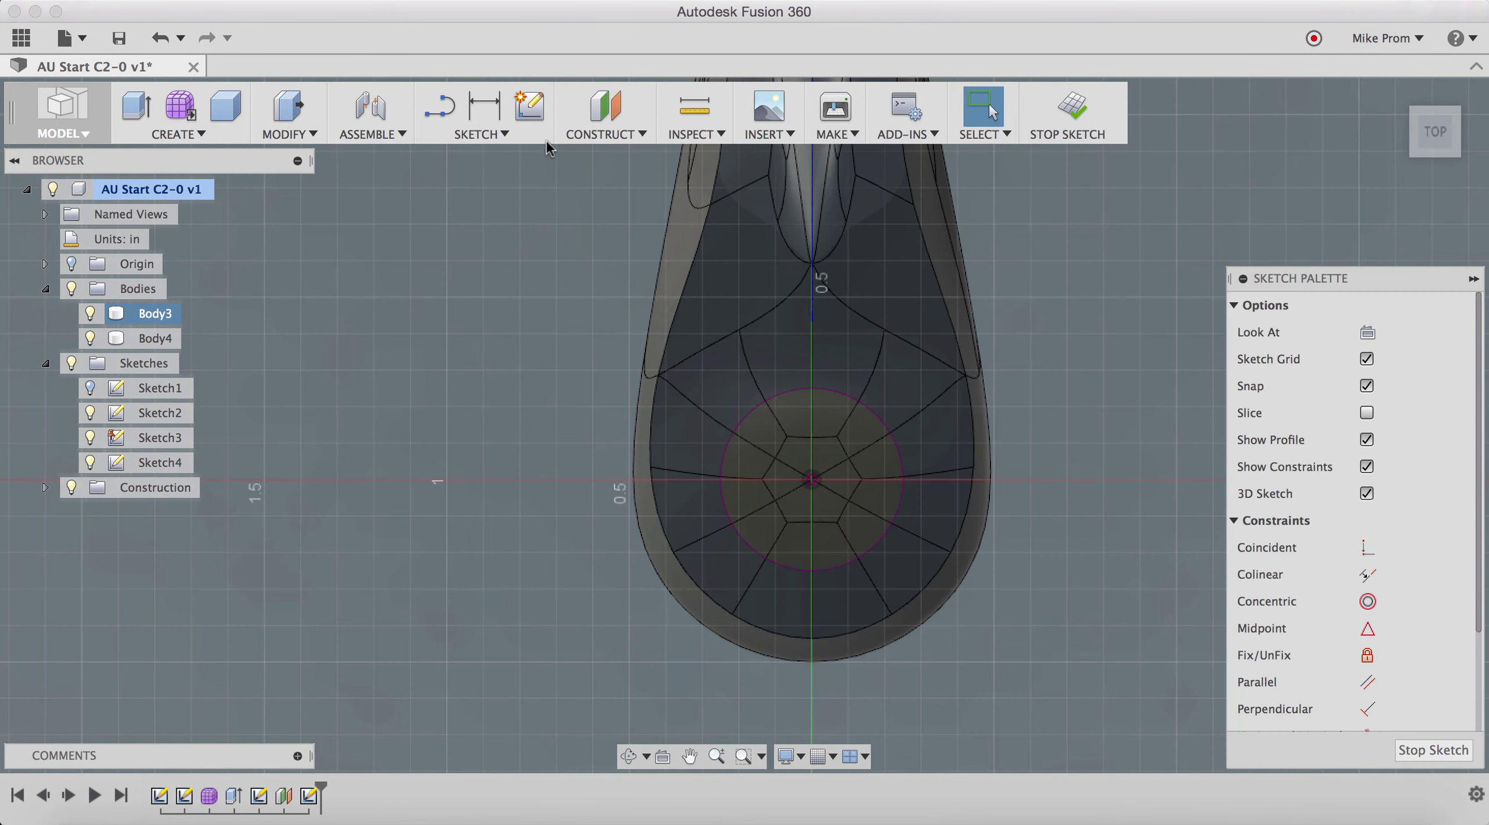
left_click(485, 137)
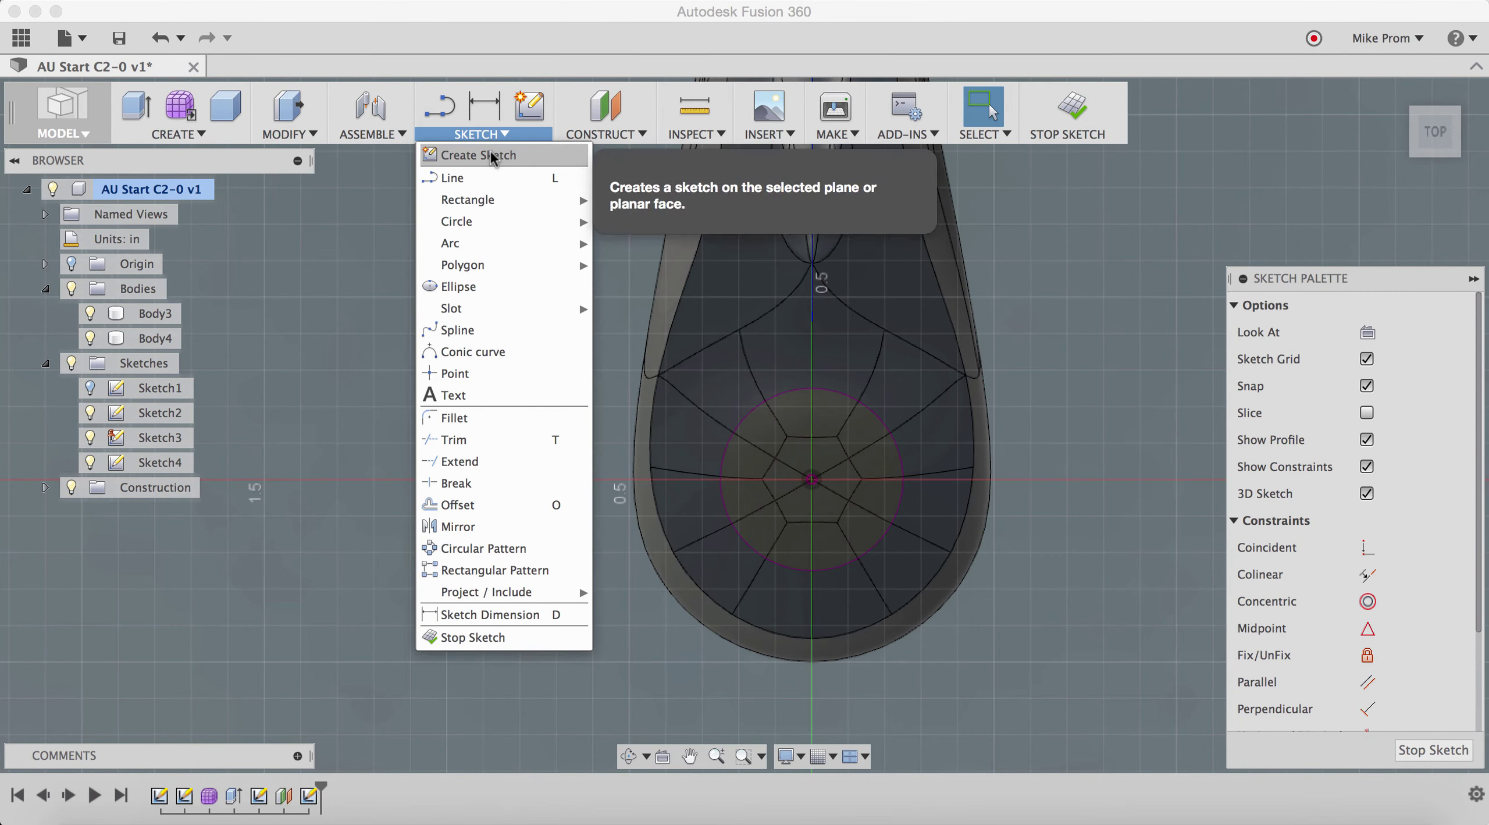
mouse_move(553, 227)
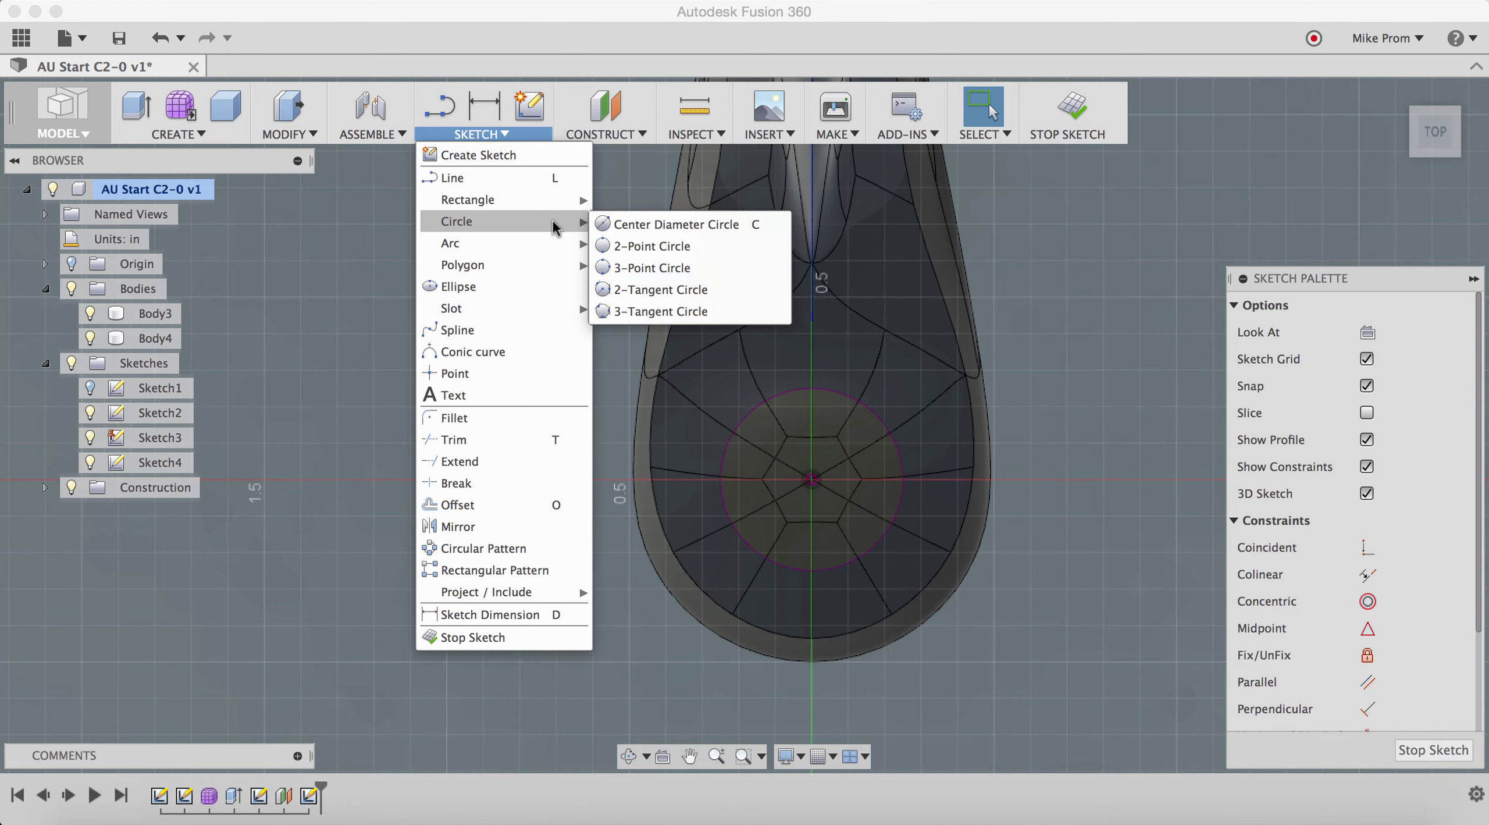
mouse_move(535, 592)
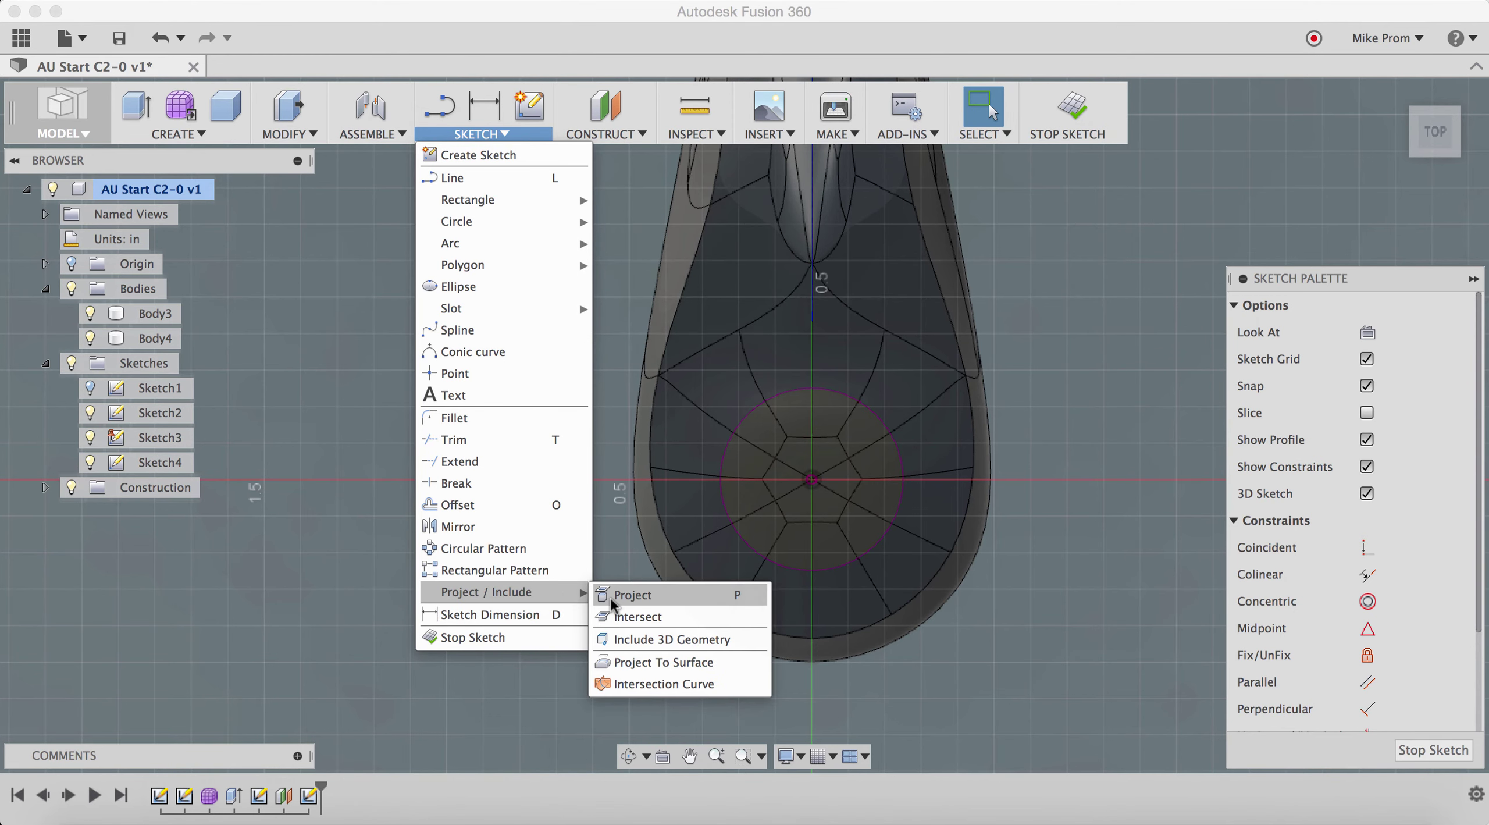
left_click(611, 596)
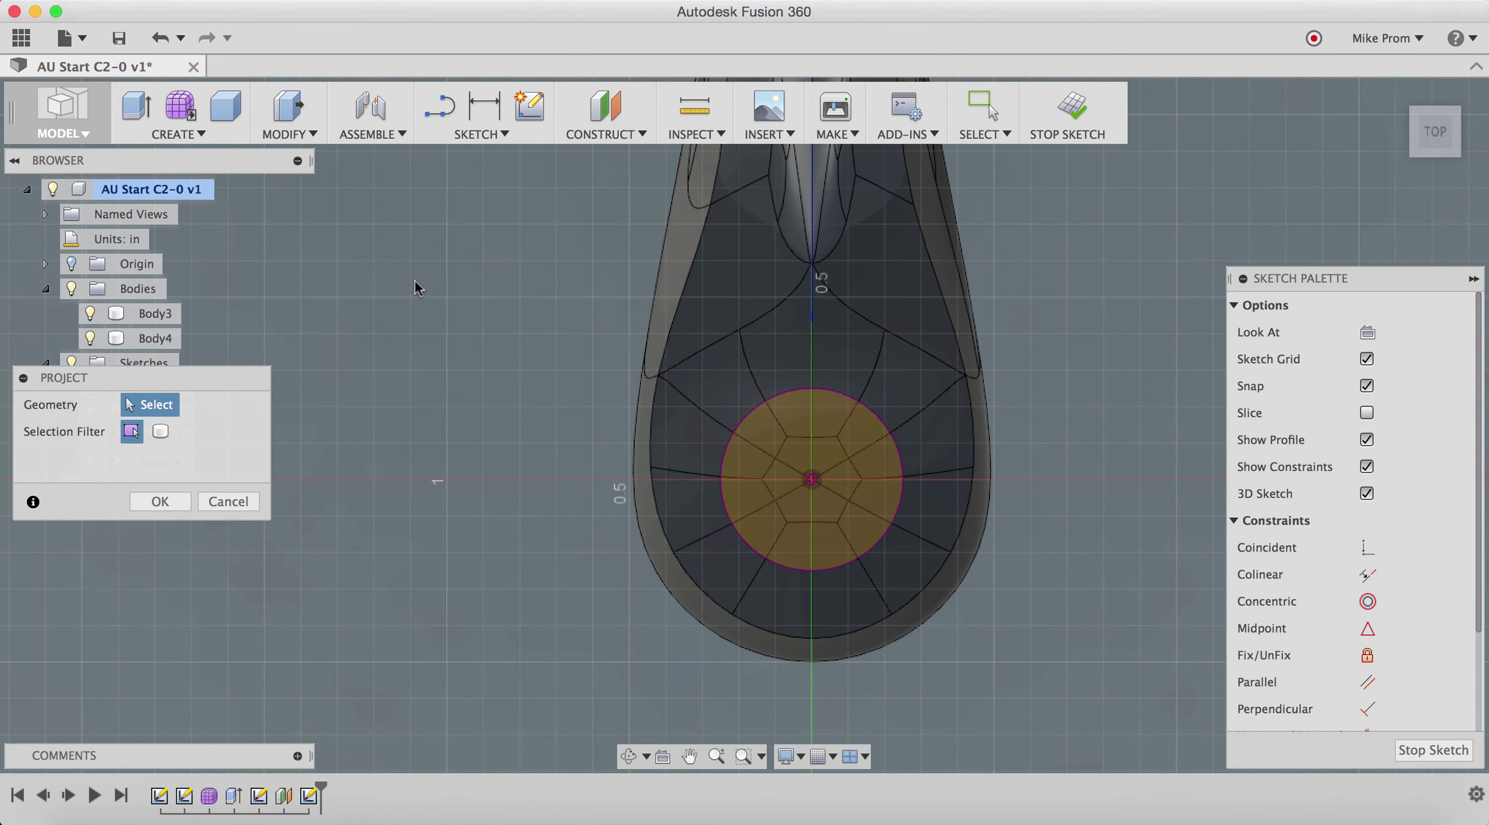
- Draw two 3-point arcs from the flat's corner point above the circle to the circle's opposite sides, forming a teardrop
left_click(440, 141)
mouse_move(475, 242)
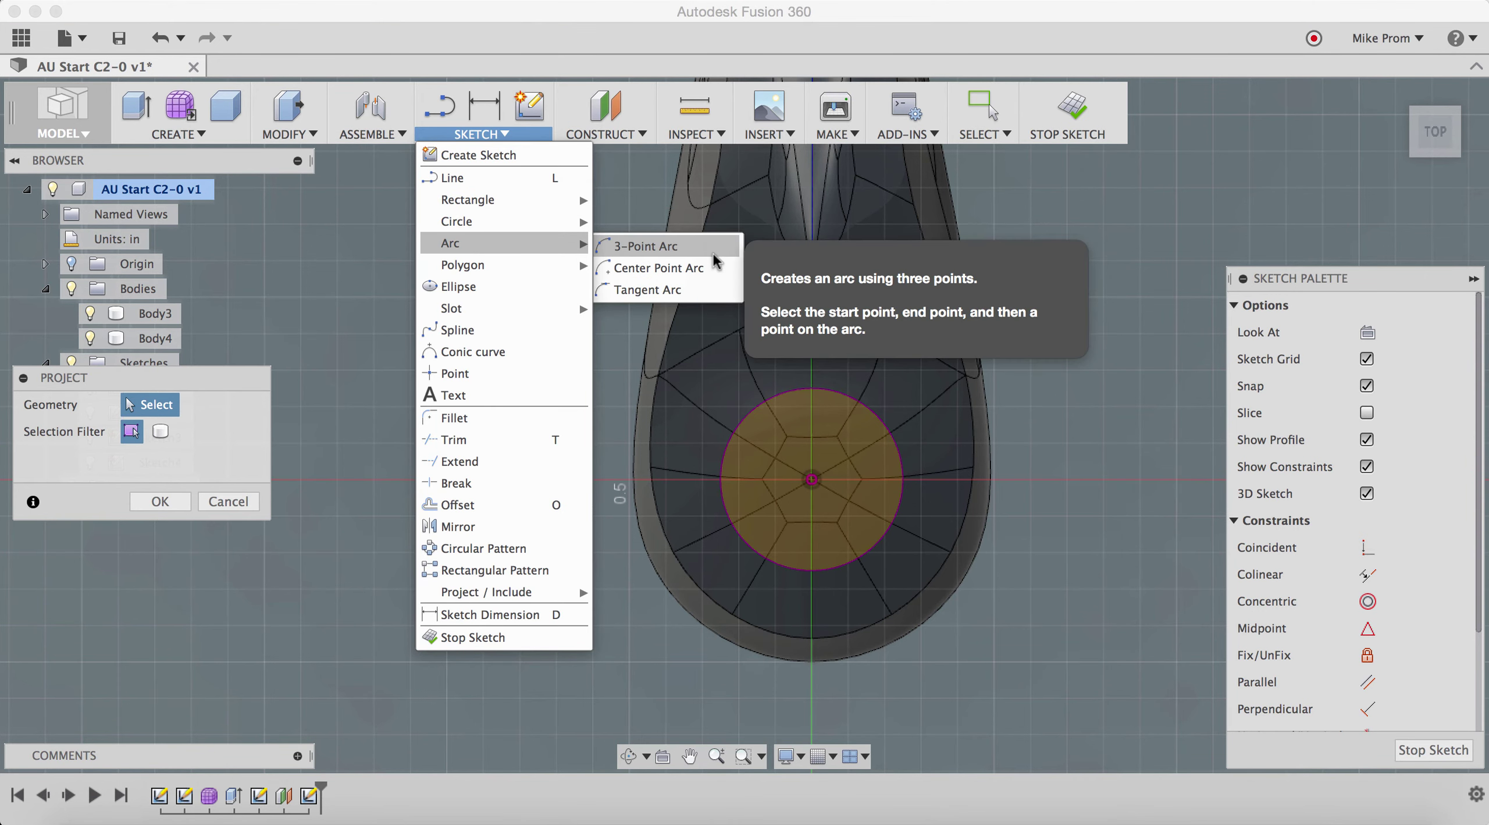
left_click(713, 254)
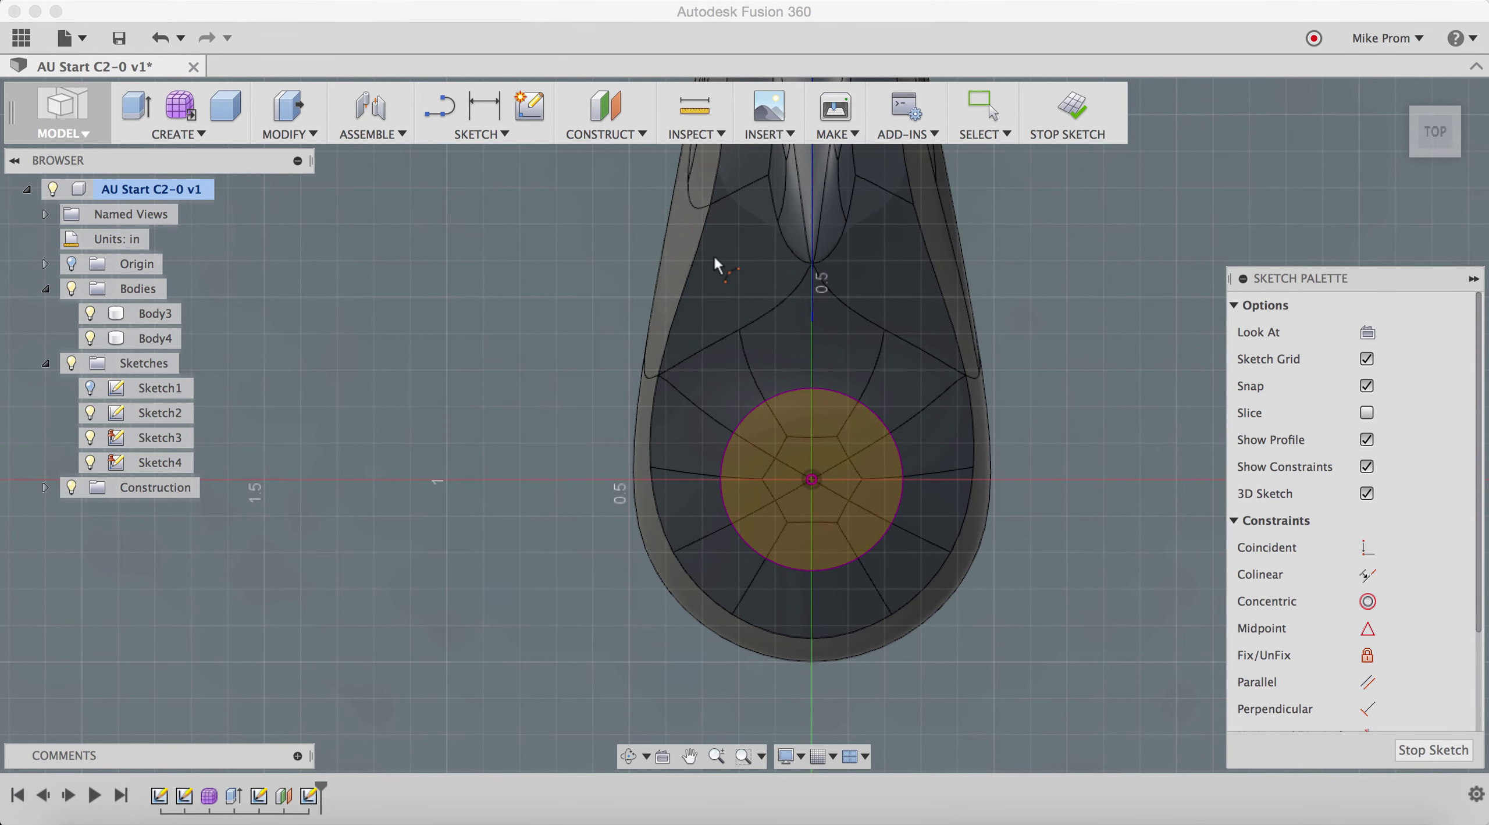
left_click(812, 260)
left_click(722, 455)
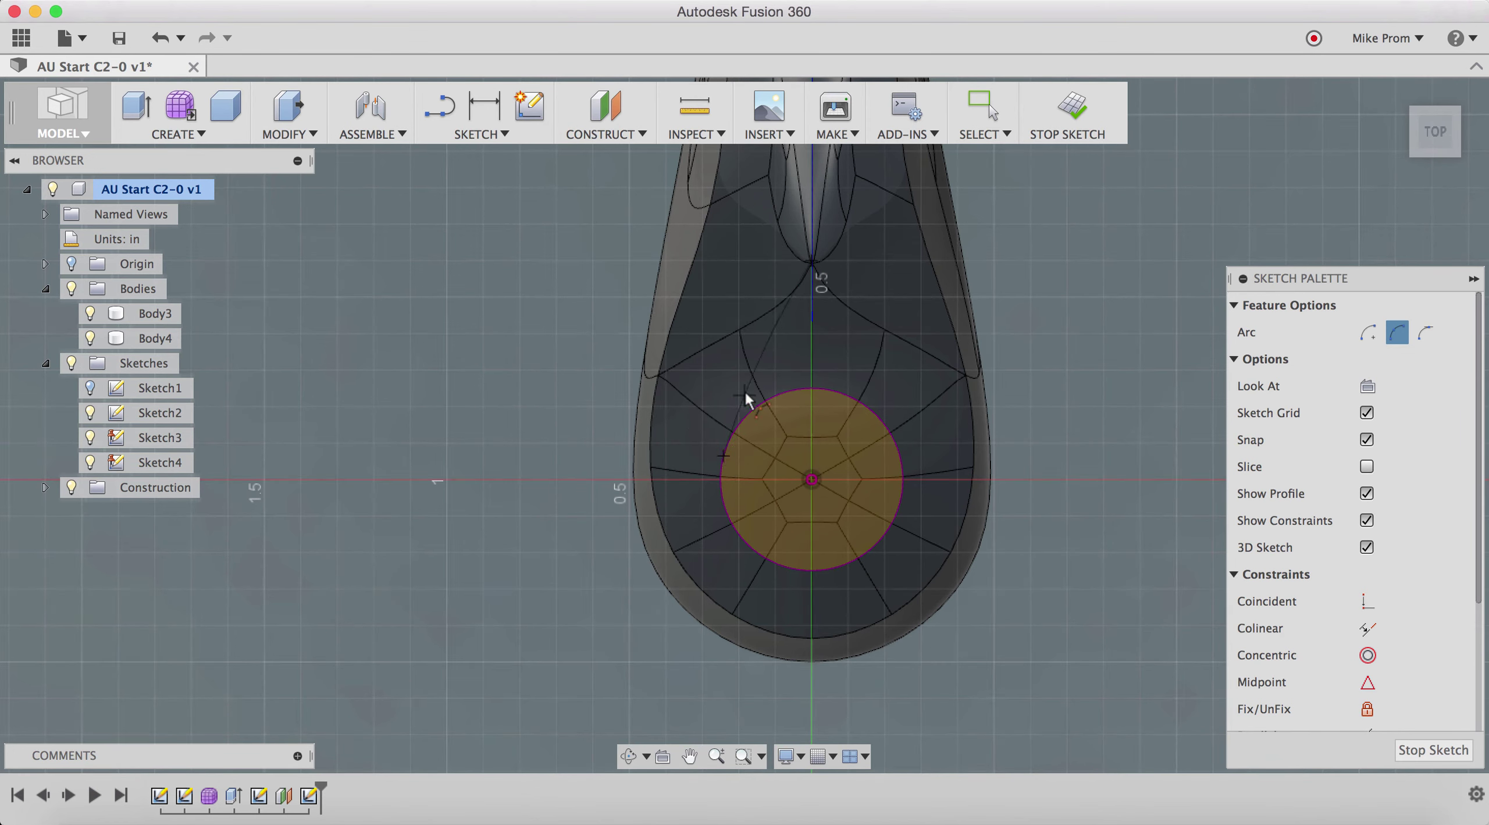
left_click(735, 377)
left_click(902, 471)
left_click(894, 400)
key("Escape")
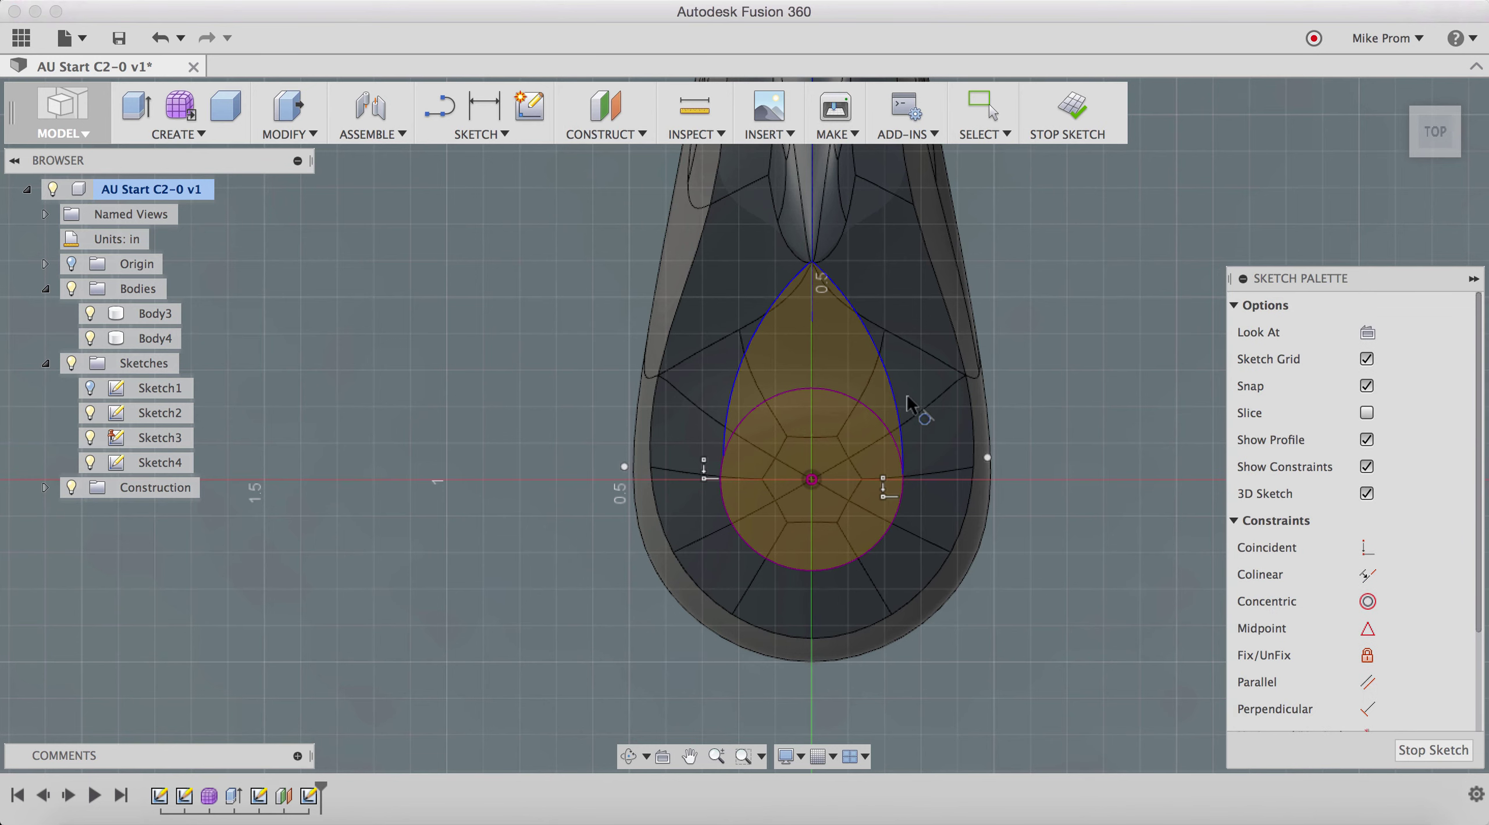
- Make both teardrop arcs tangent to the projected circle
left_click(901, 405)
left_click(782, 392)
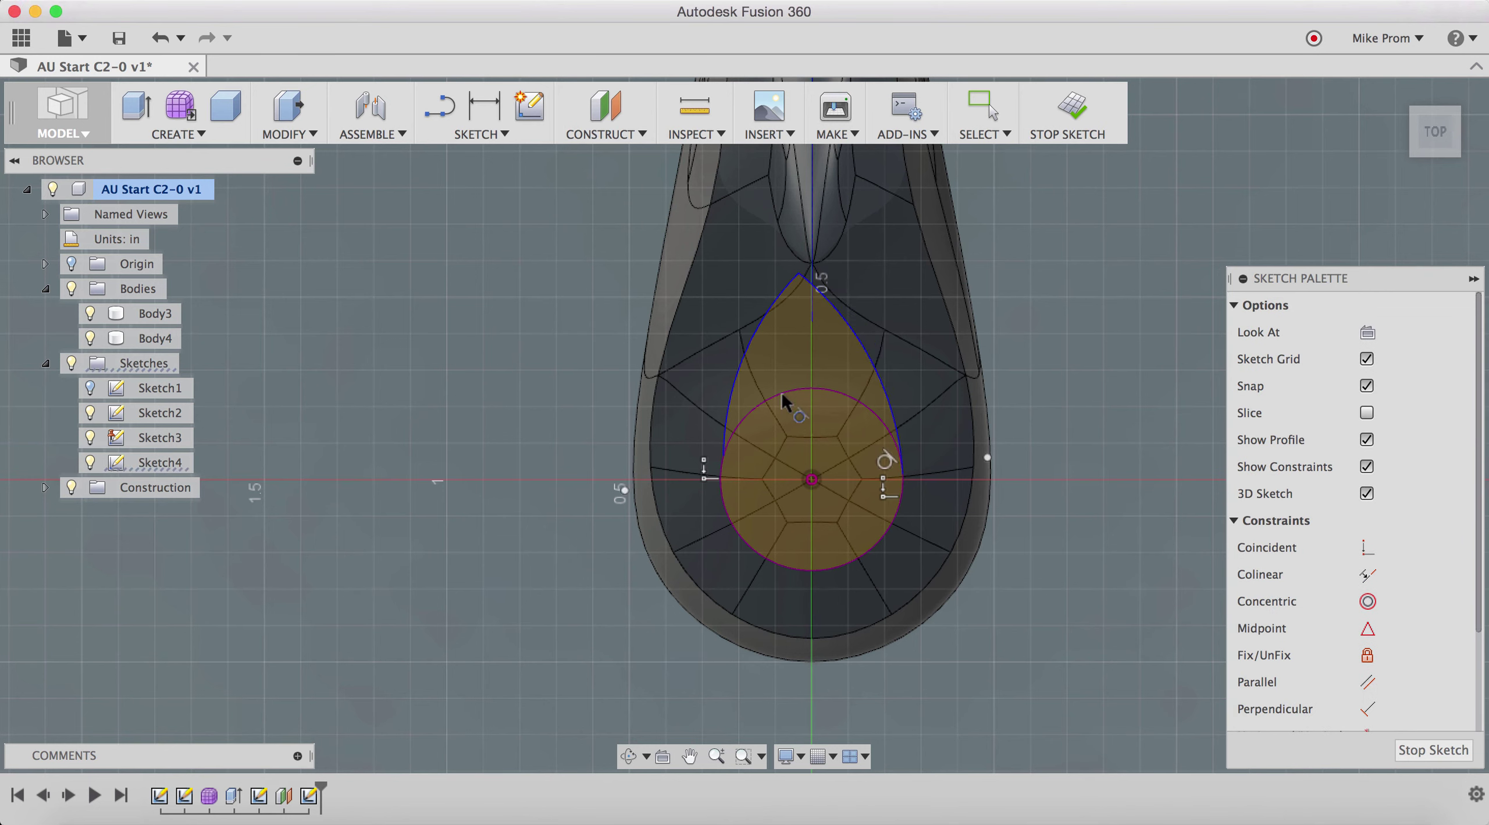
left_click(744, 369)
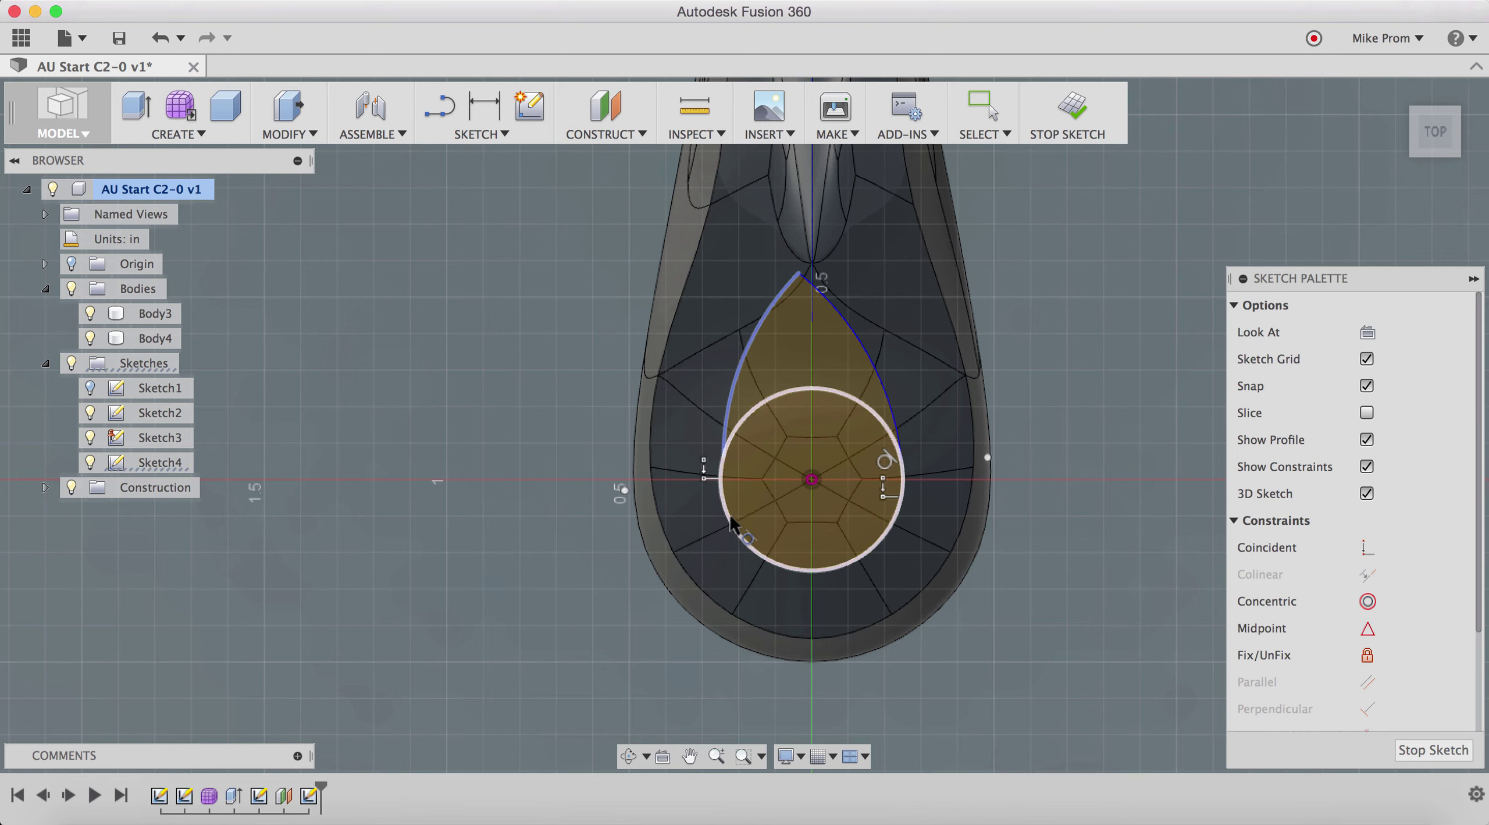
left_click(747, 510)
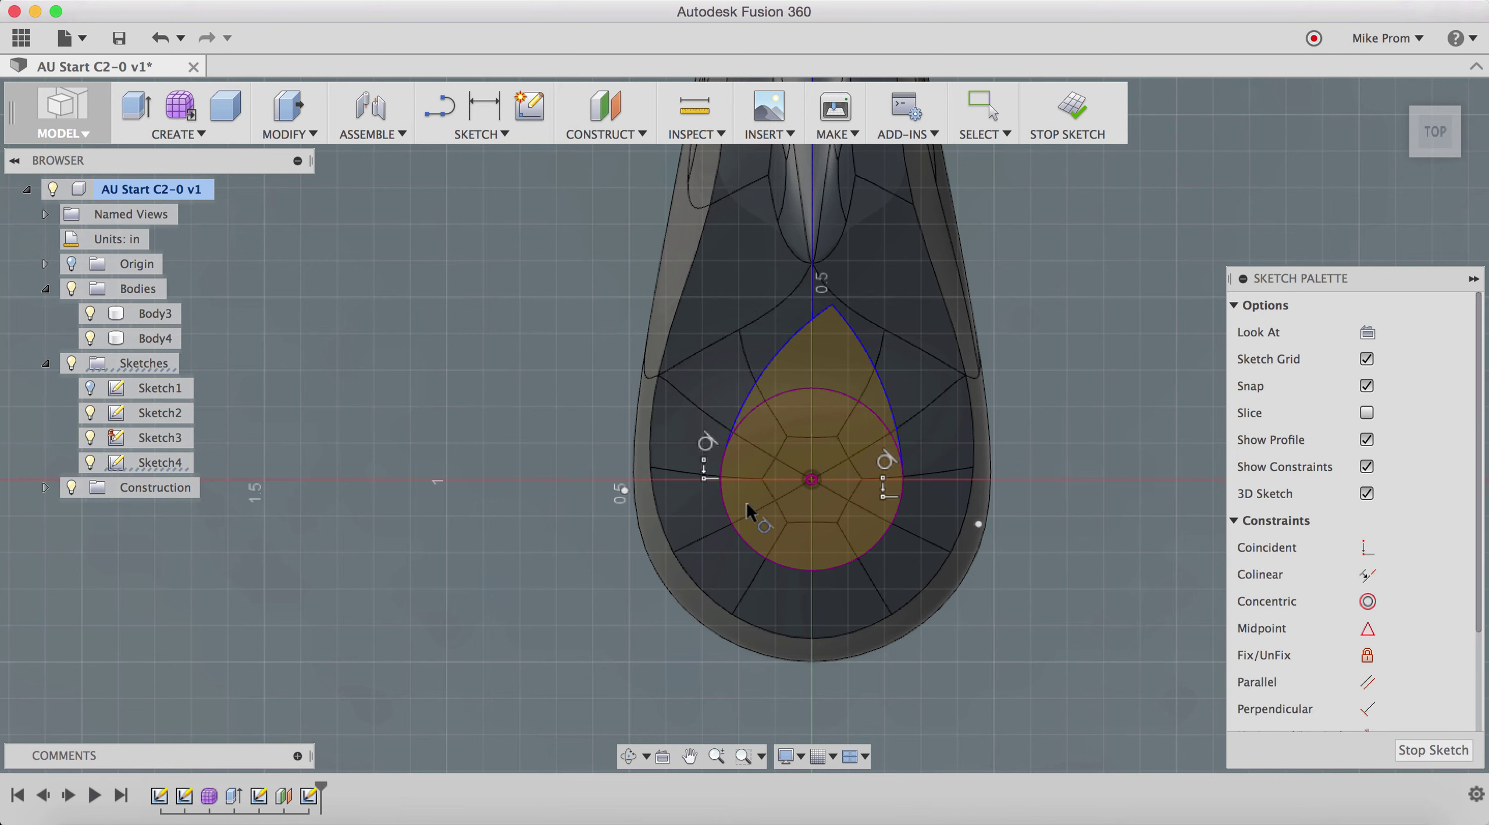
- Project the link body's corner point, make the arcs' shared tip coincident with it, and finish the sketch
left_click(1367, 547)
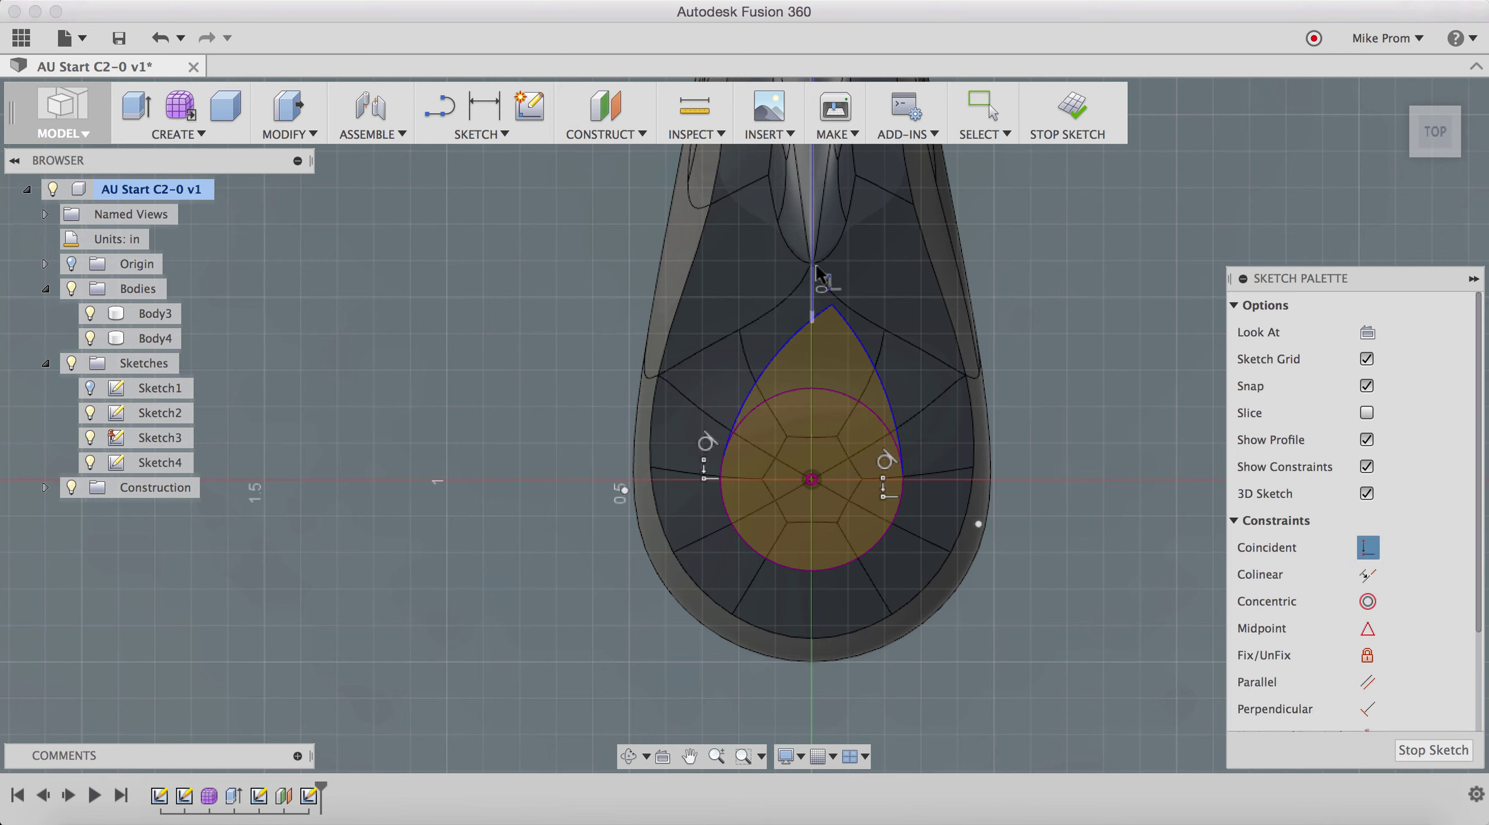
left_click(485, 134)
mouse_move(537, 593)
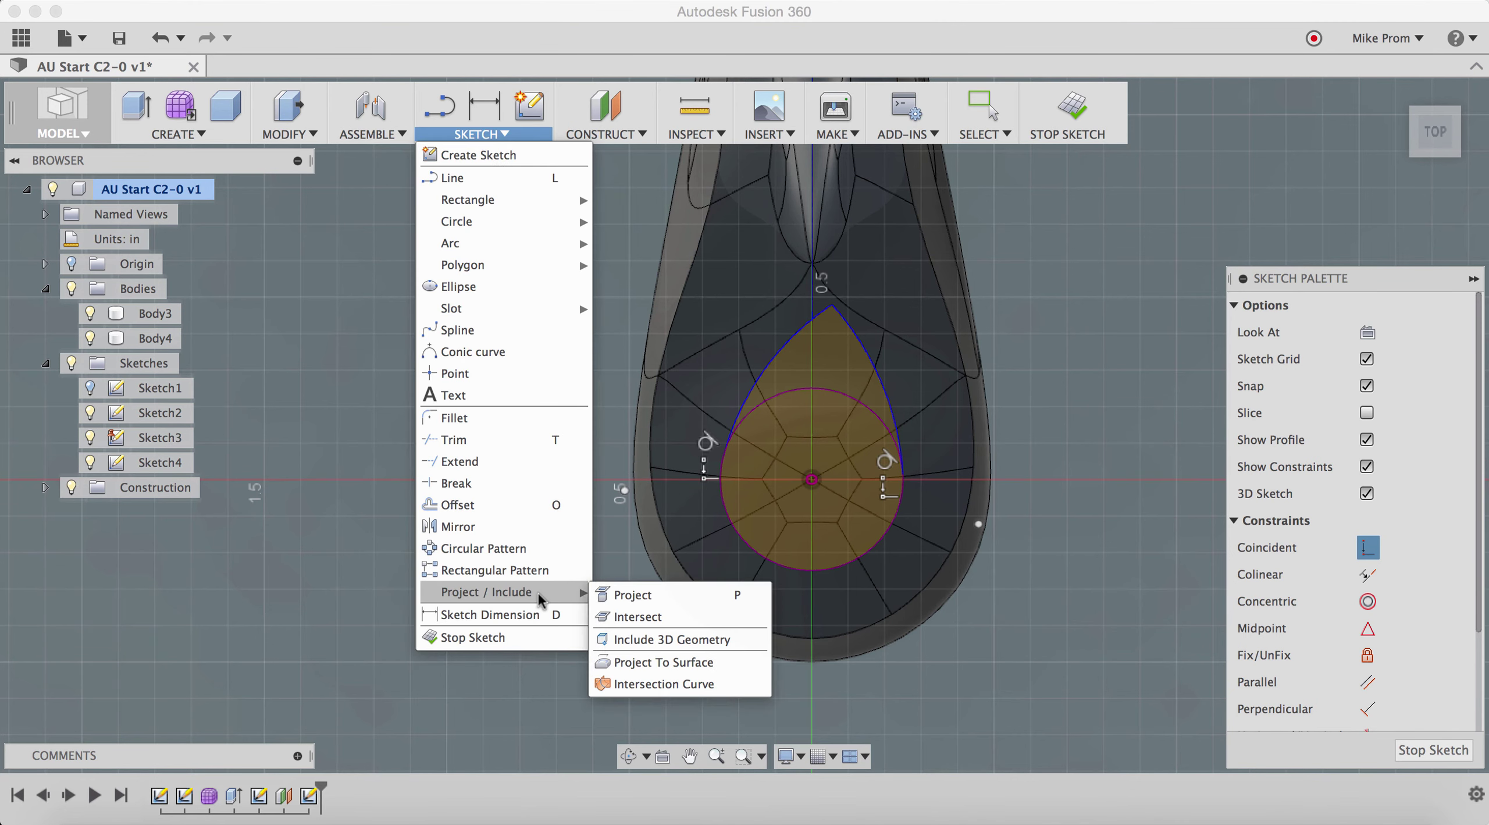
left_click(634, 595)
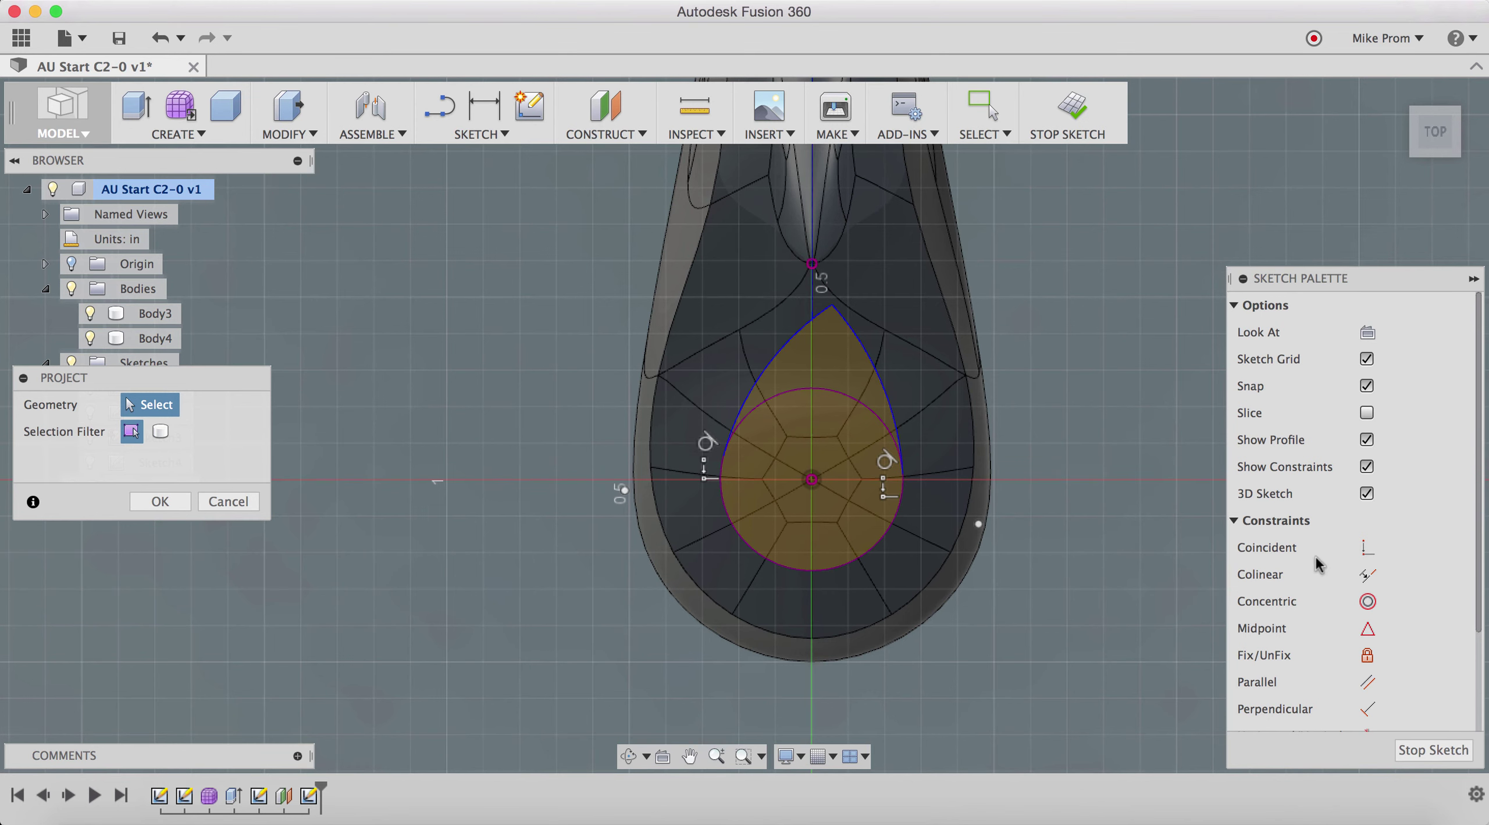
left_click(1368, 548)
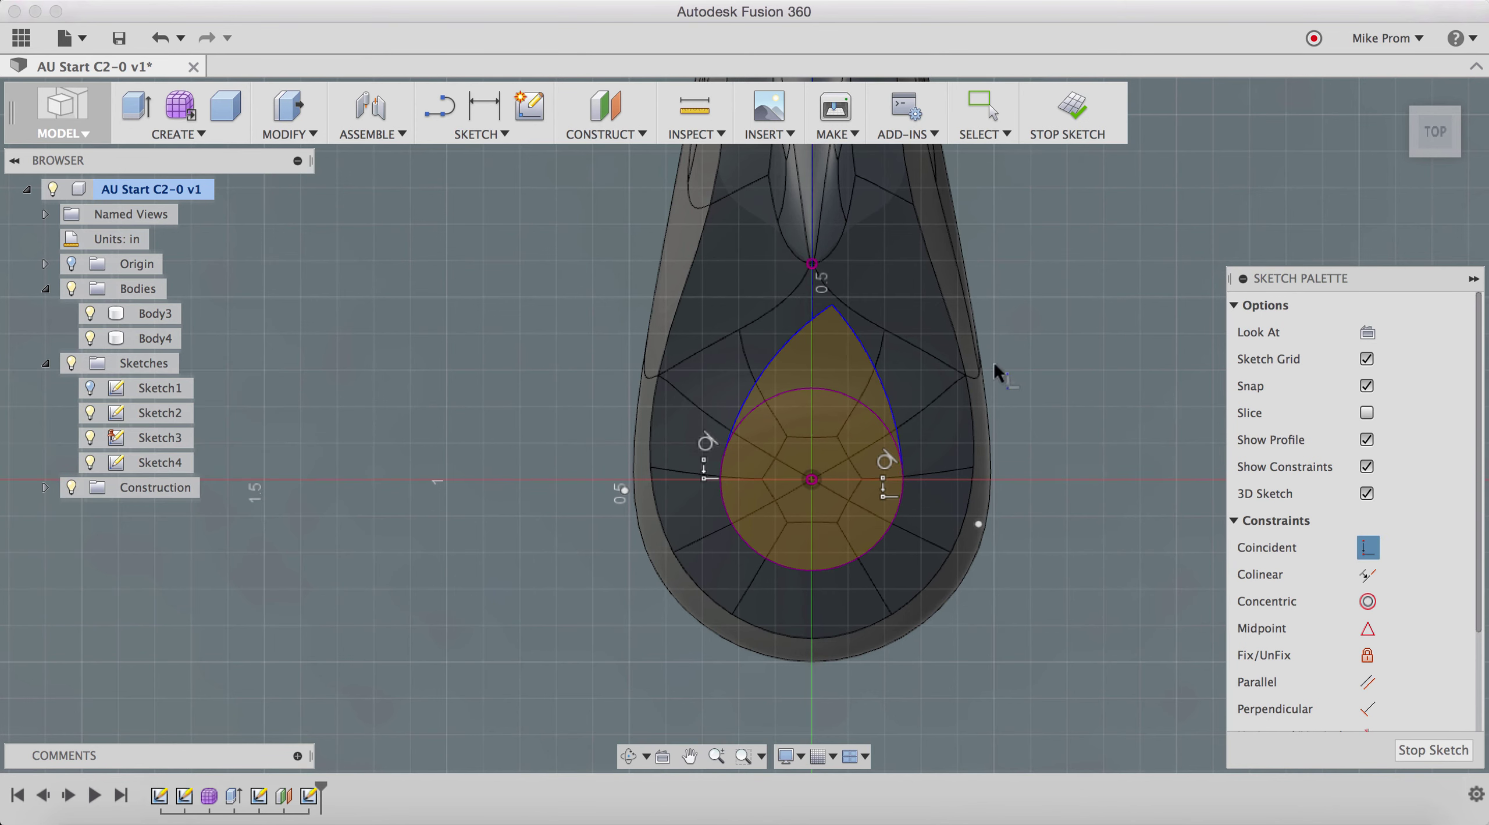
left_click(831, 304)
left_click(811, 263)
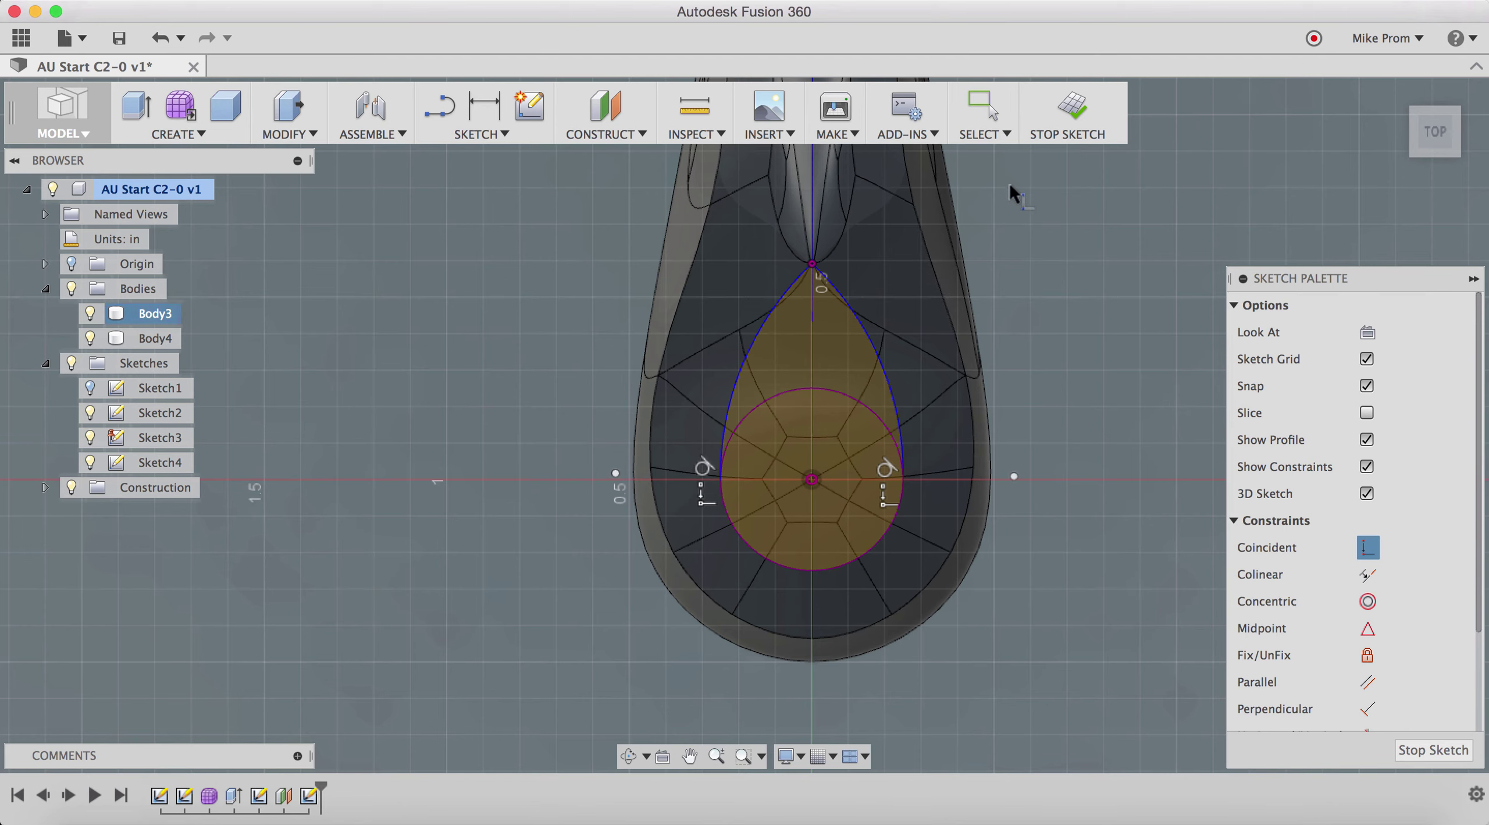
left_click(1070, 110)
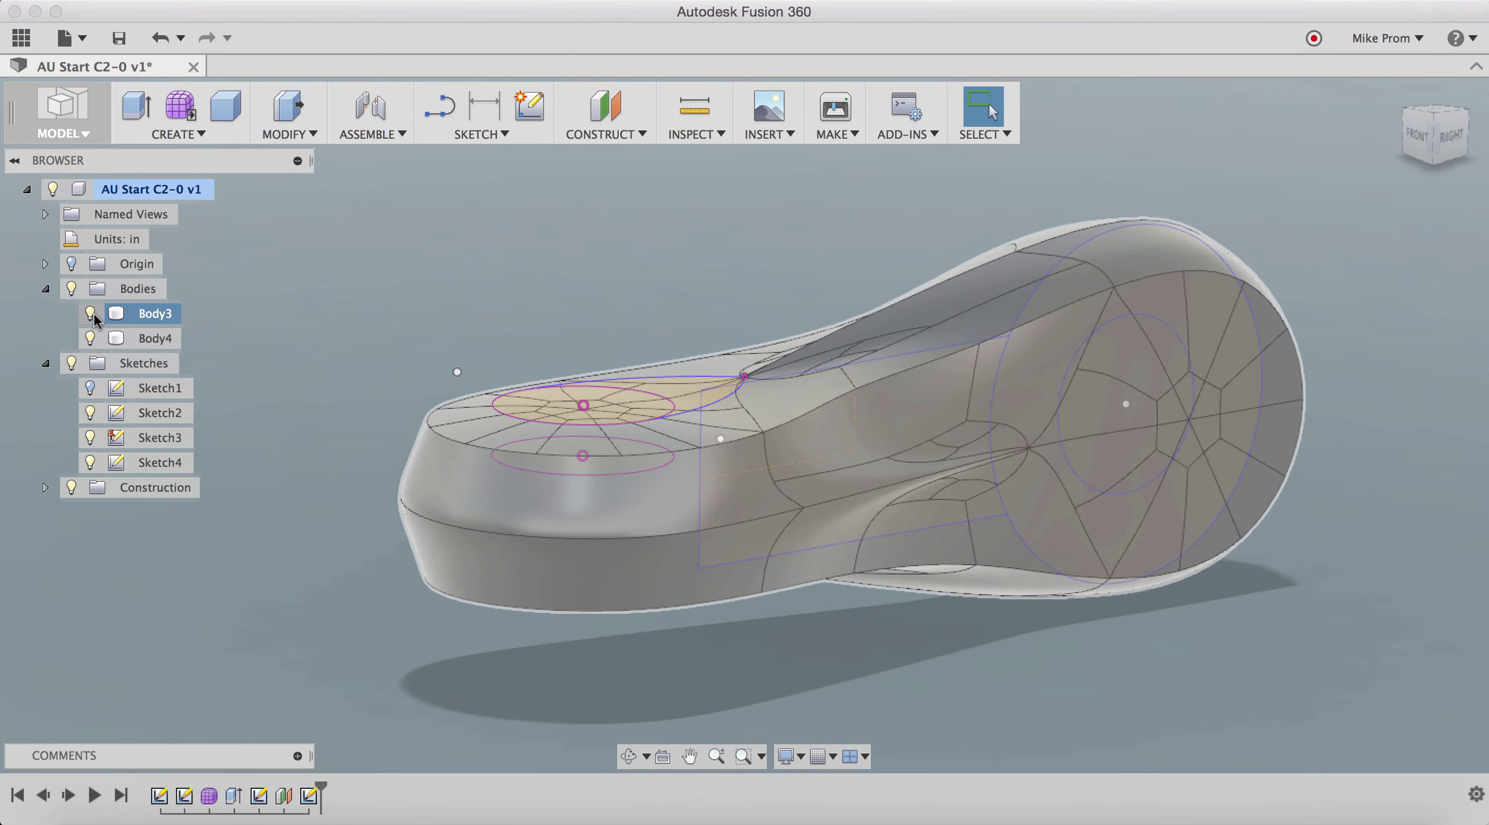
- Hide the link body and loft from the disc's top circle to the full teardrop profile, joining it to the disc
left_click(91, 313)
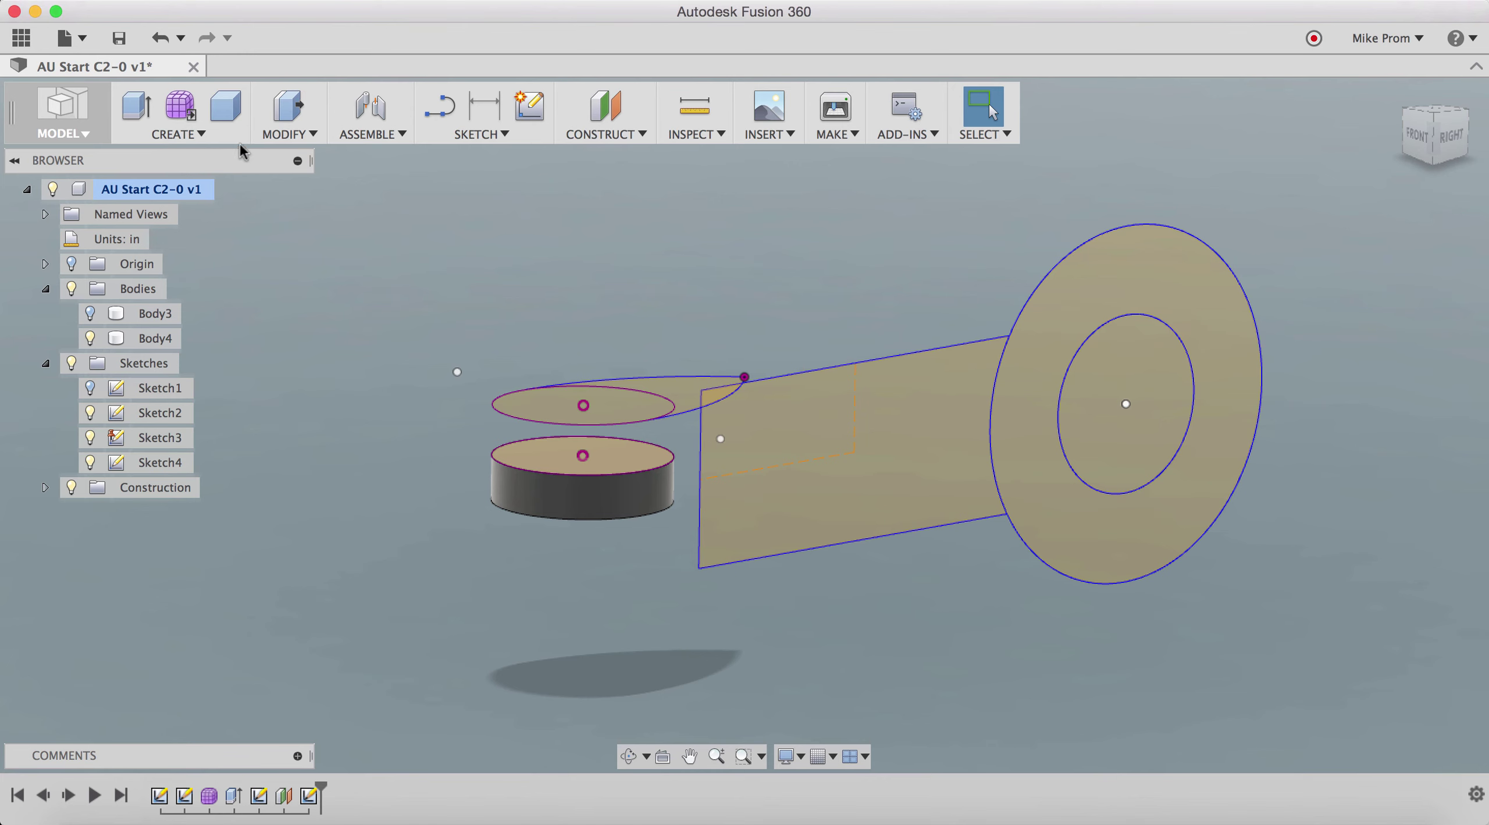
left_click(219, 131)
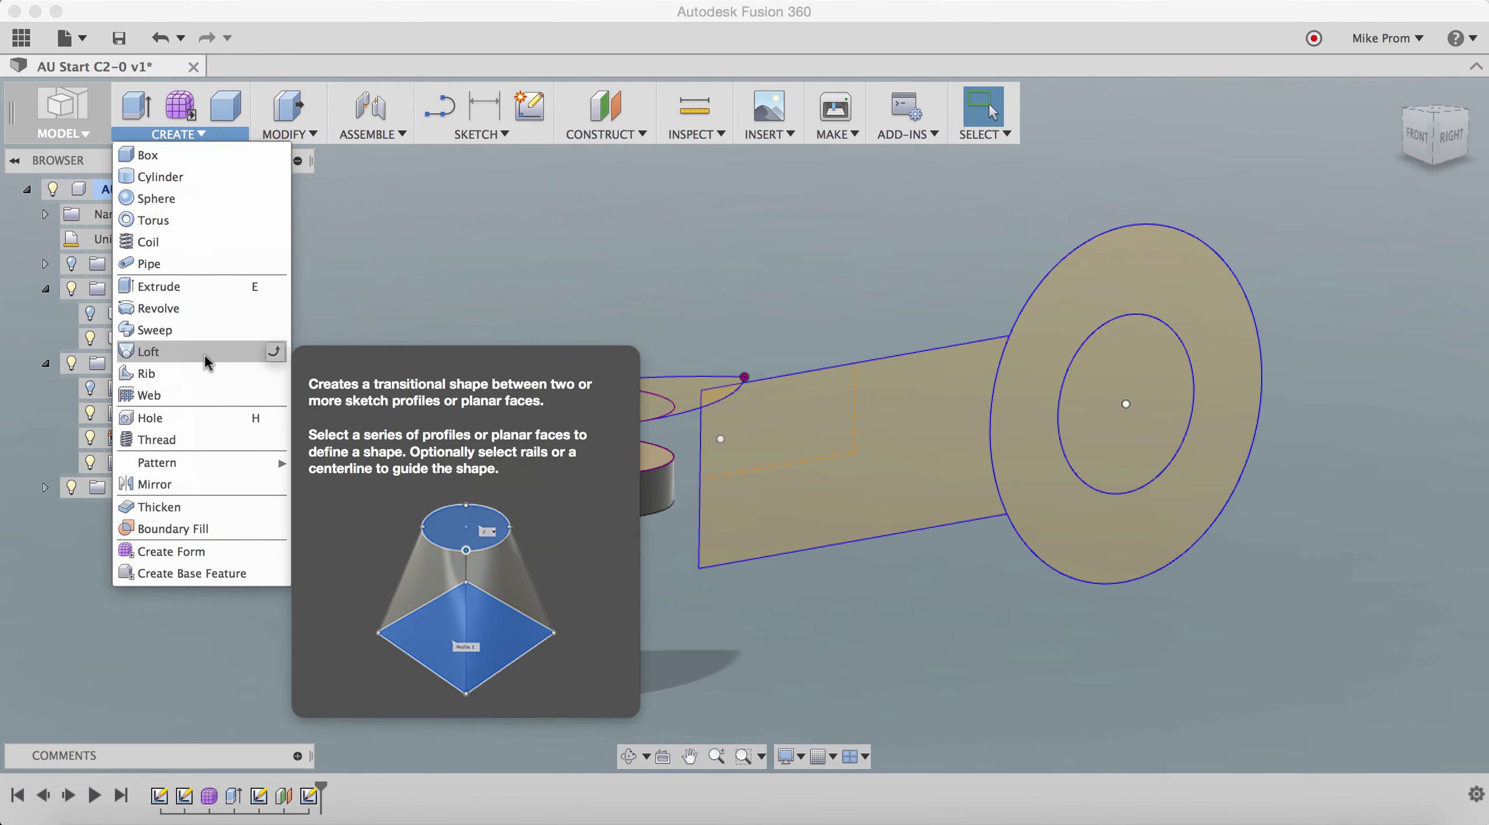
left_click(205, 353)
left_click(637, 456)
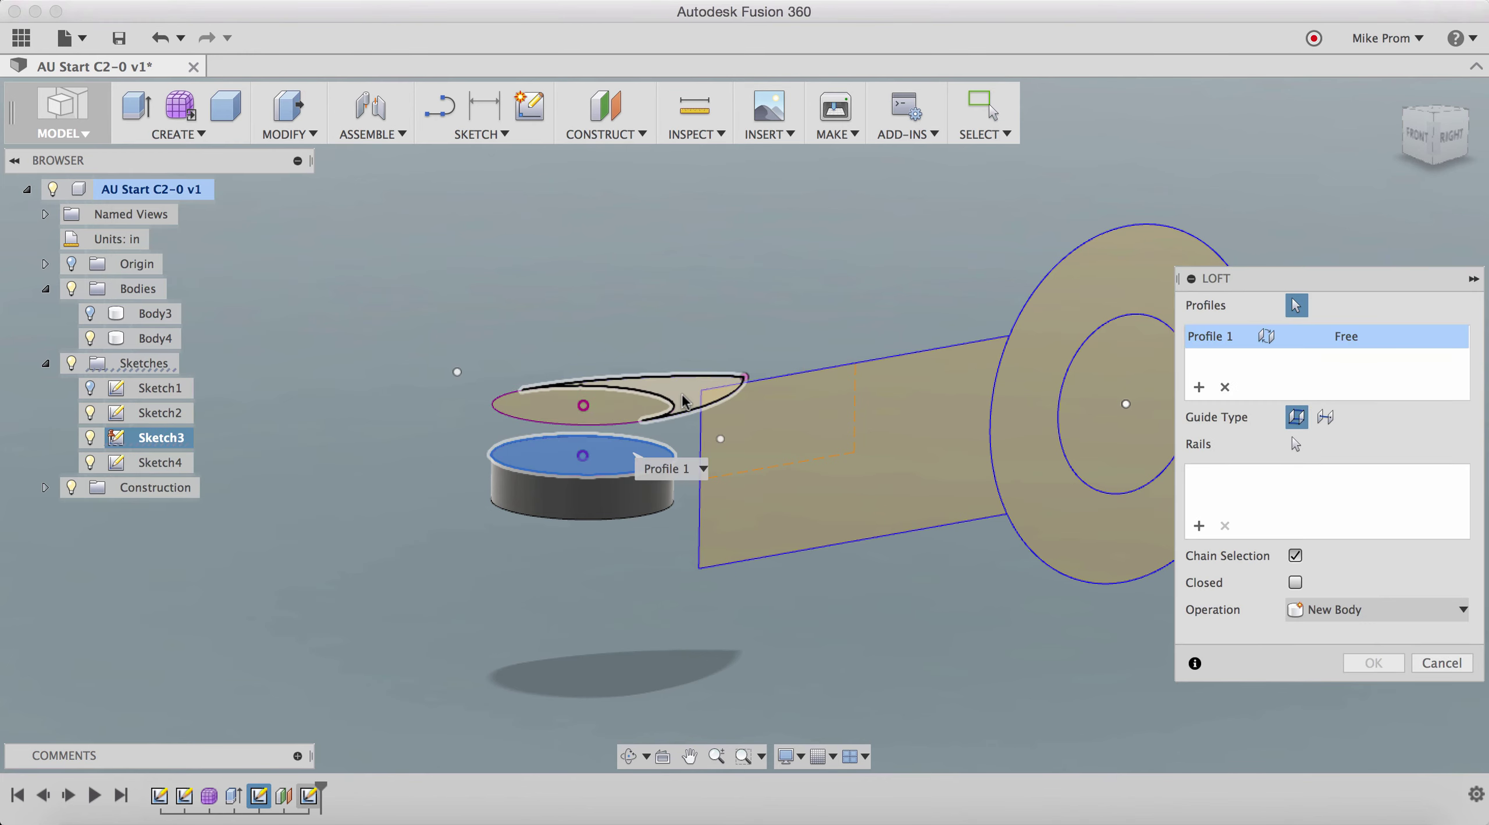
left_click(682, 401)
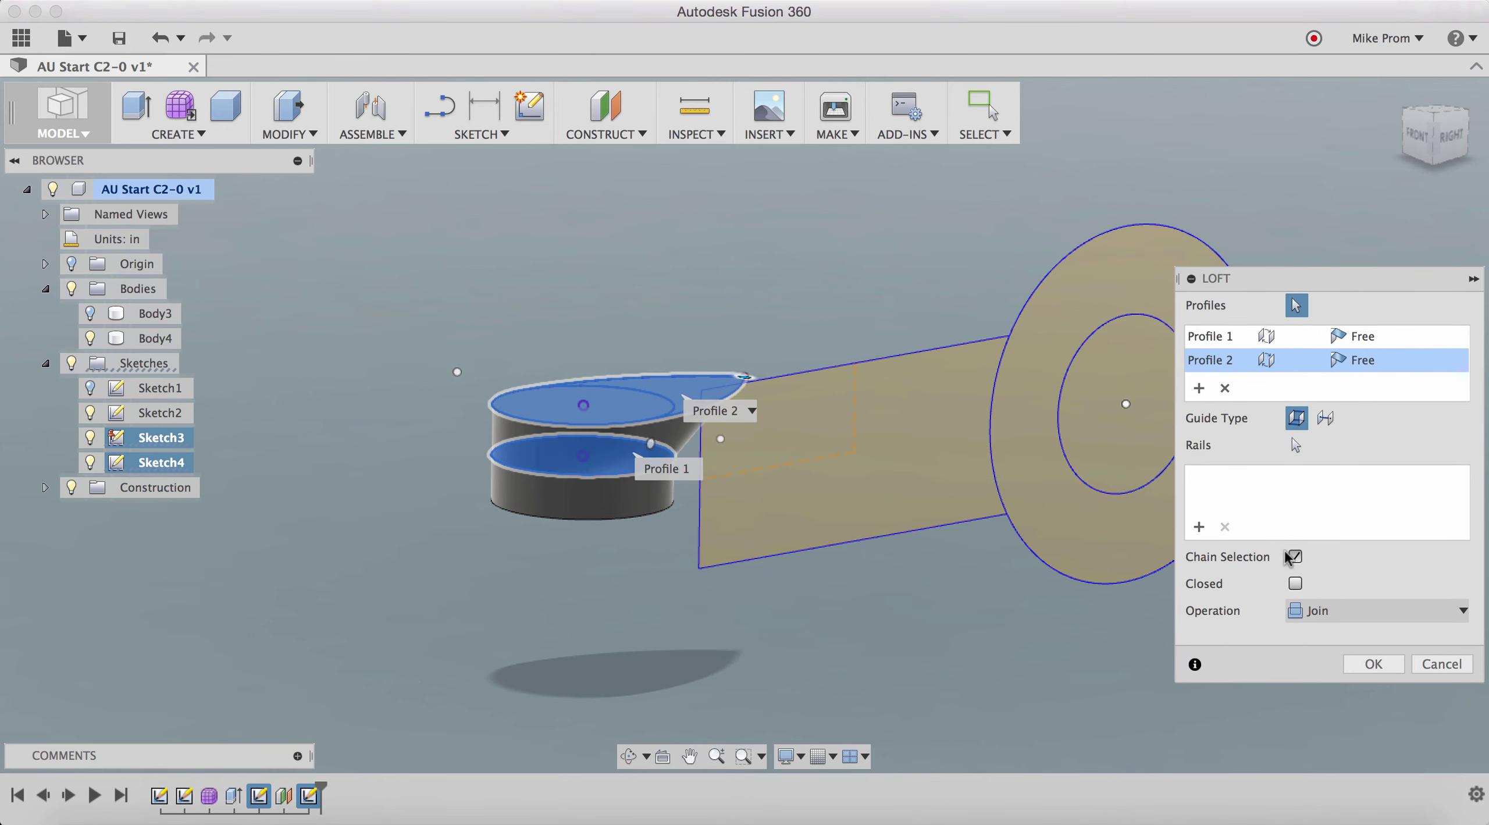
left_click(1373, 663)
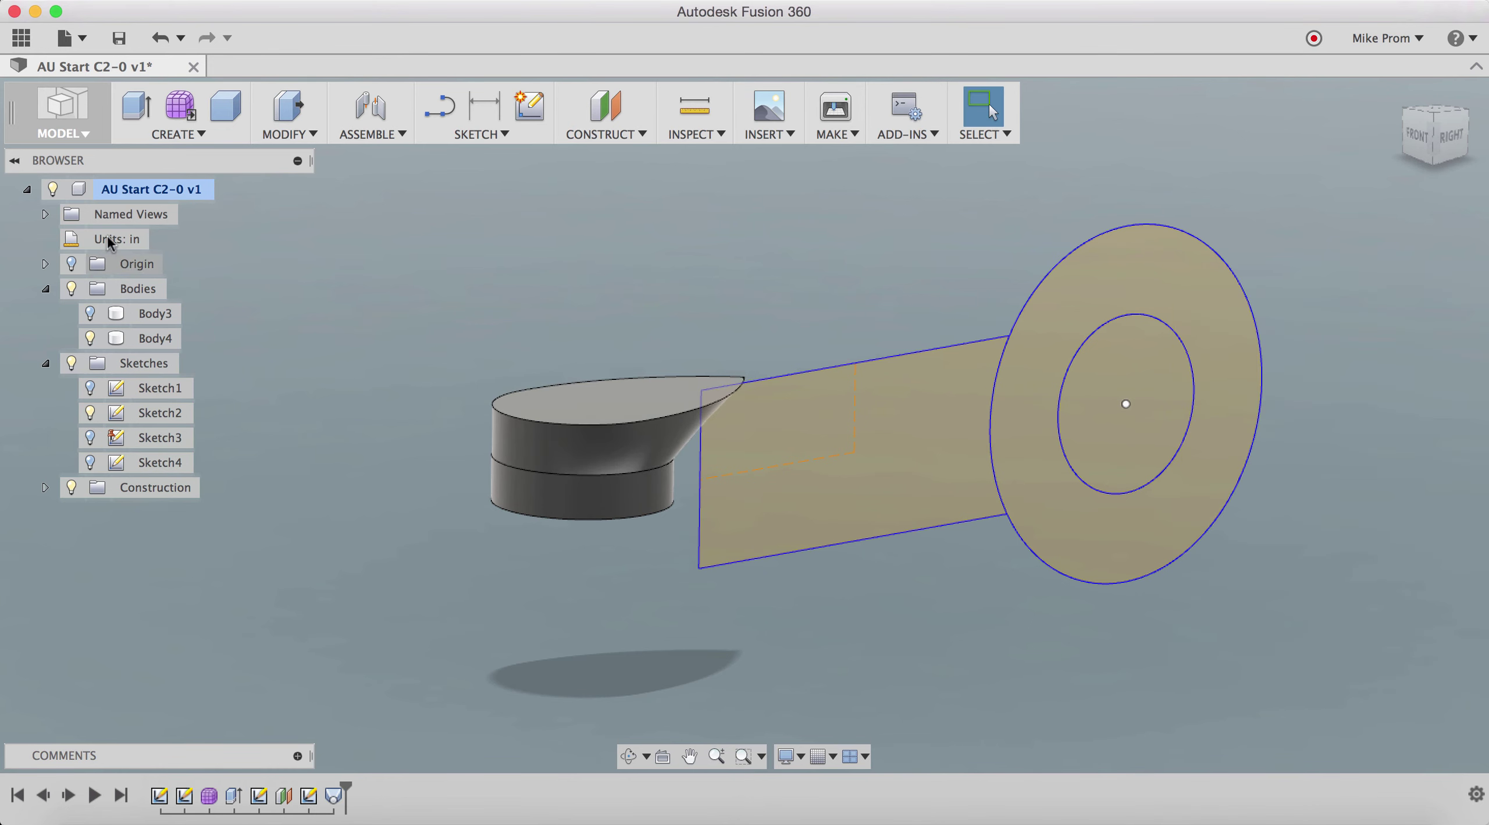
- Mirror the lofted disc body about its bottom face, using bodies as the pattern type
left_click(199, 134)
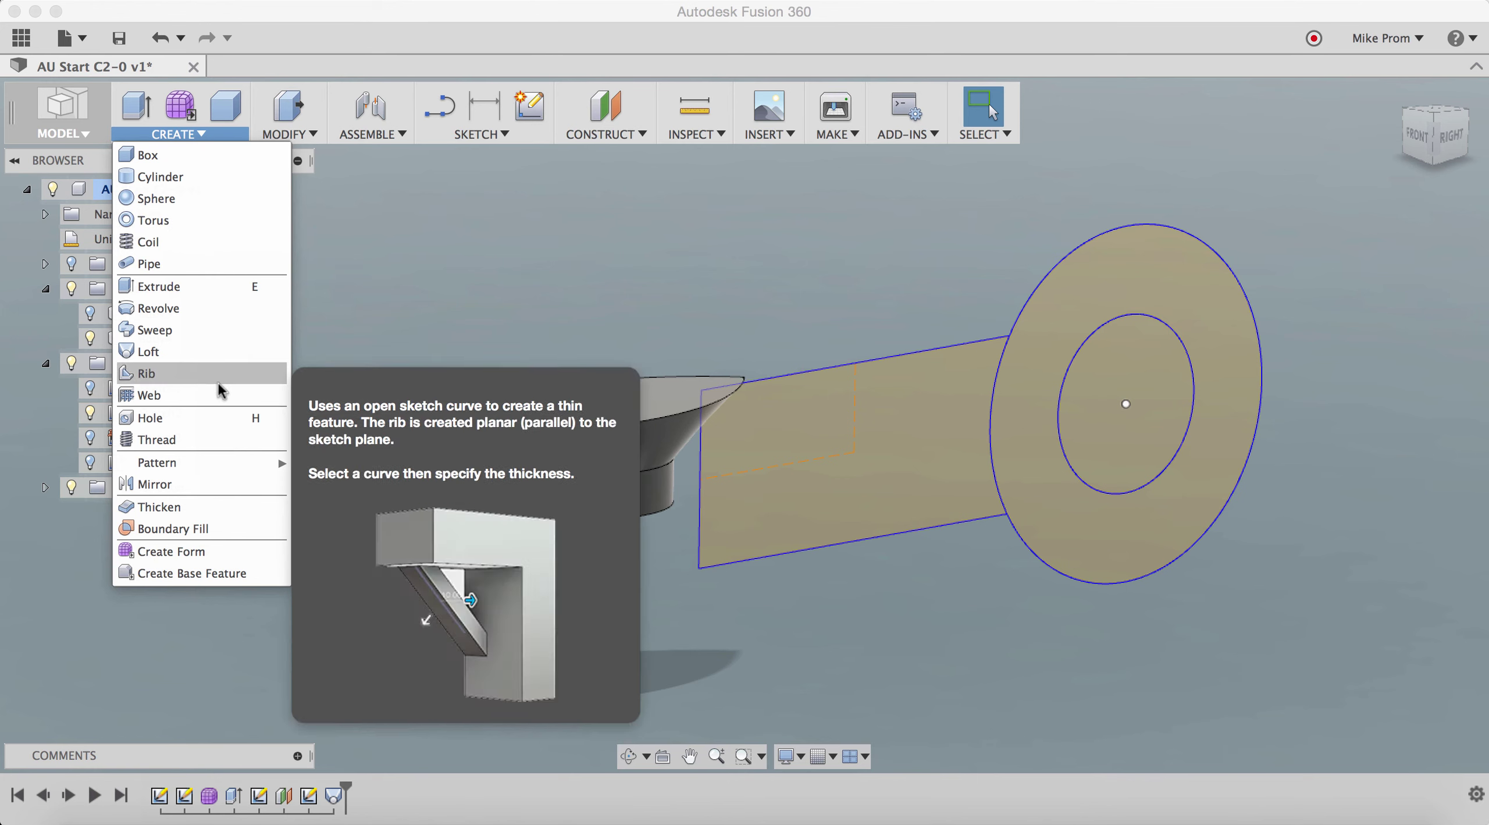
left_click(227, 483)
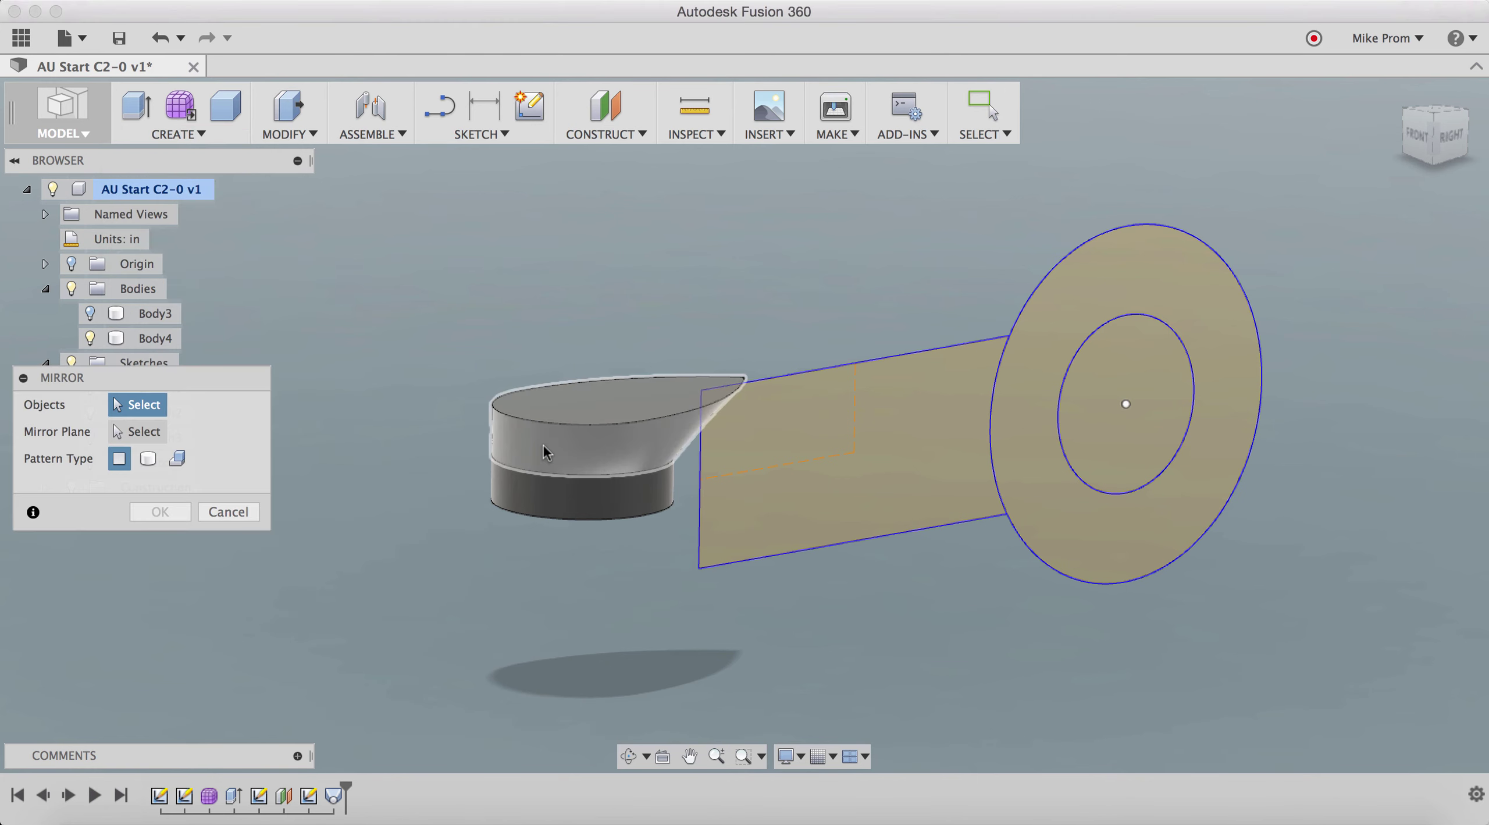
left_click(491, 456)
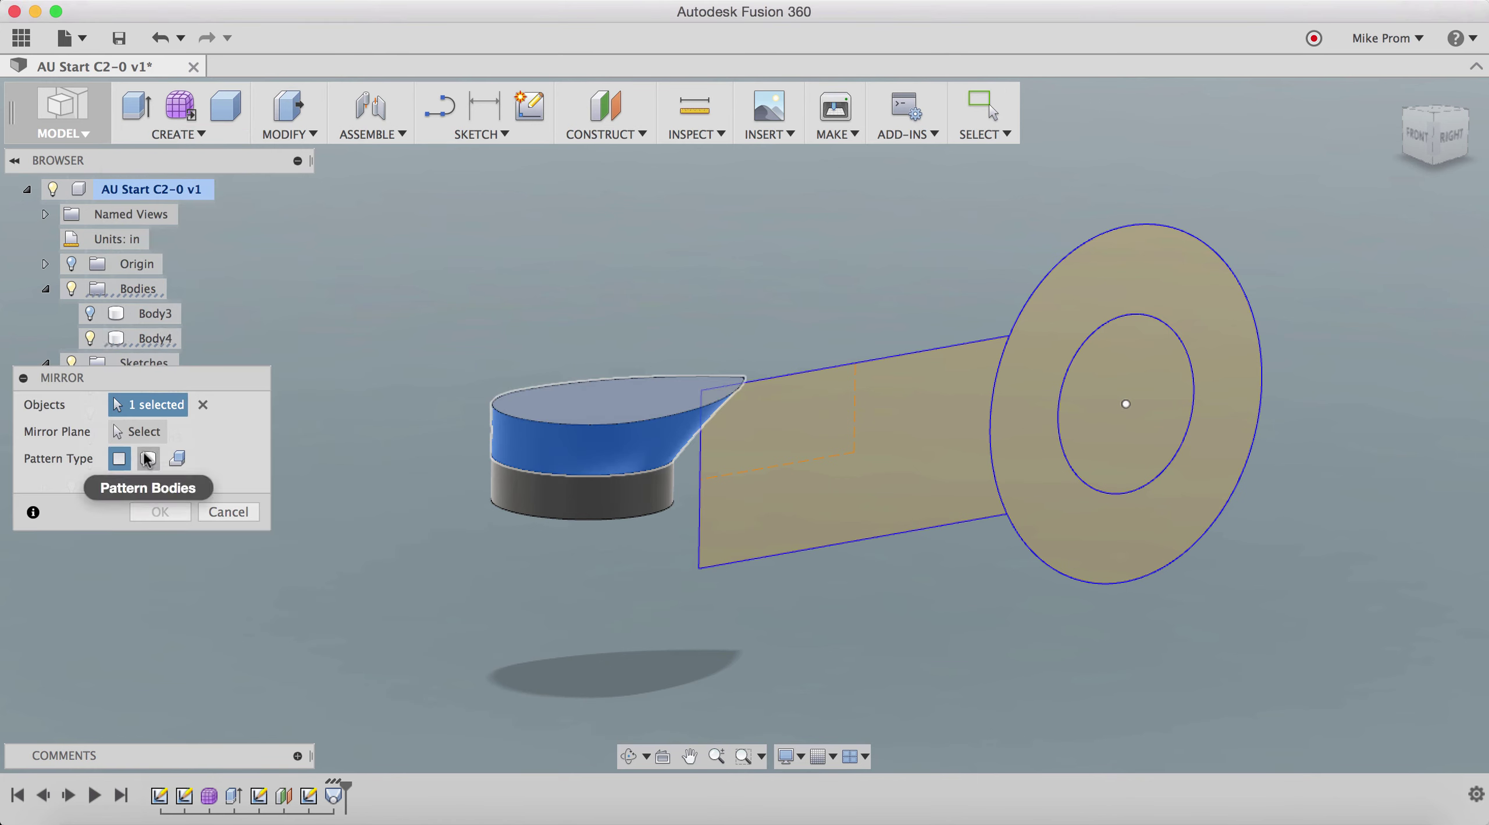
left_click(148, 459)
left_click(541, 468)
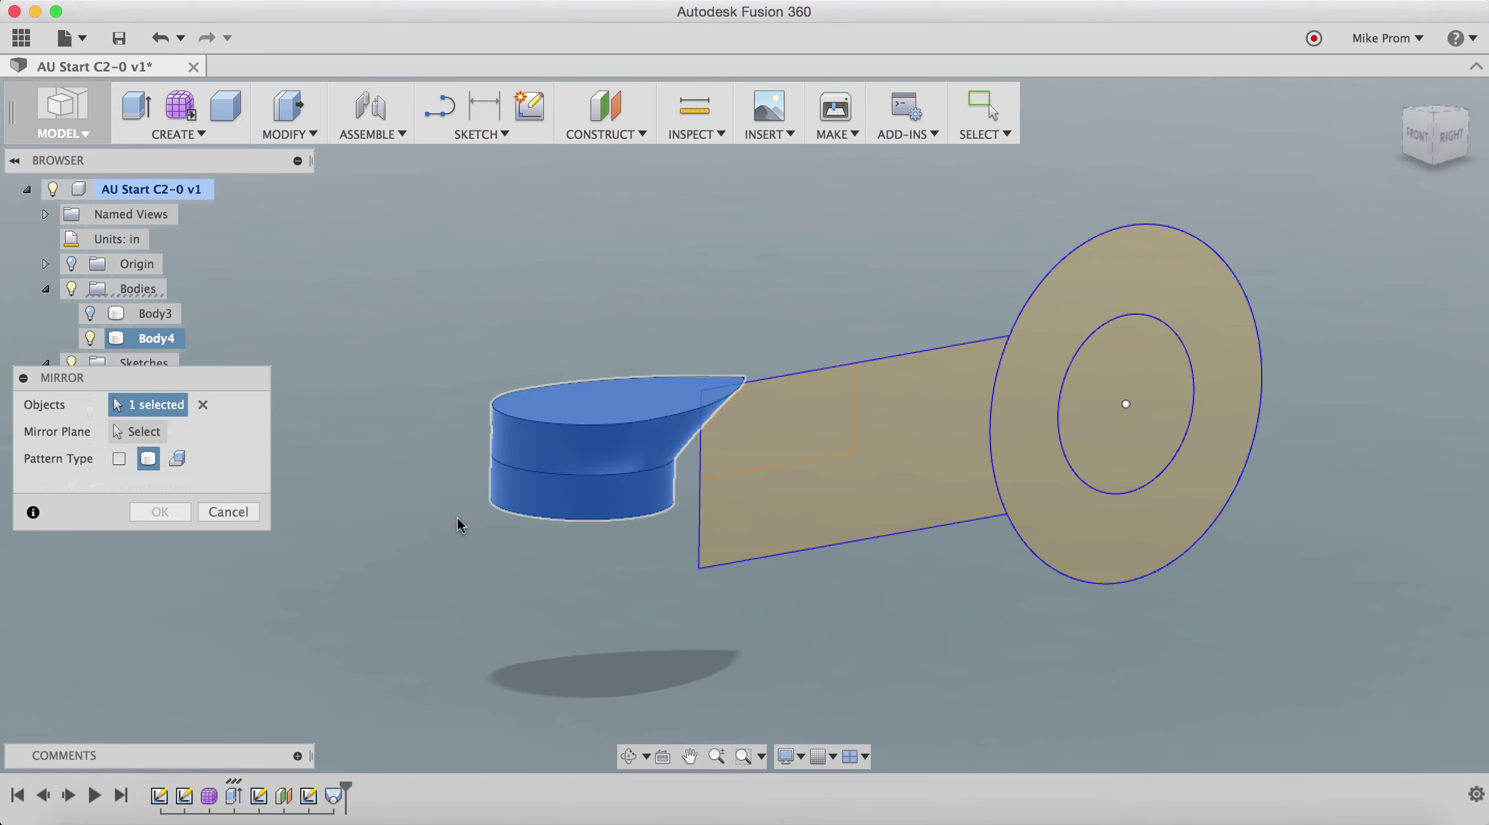
left_click(149, 439)
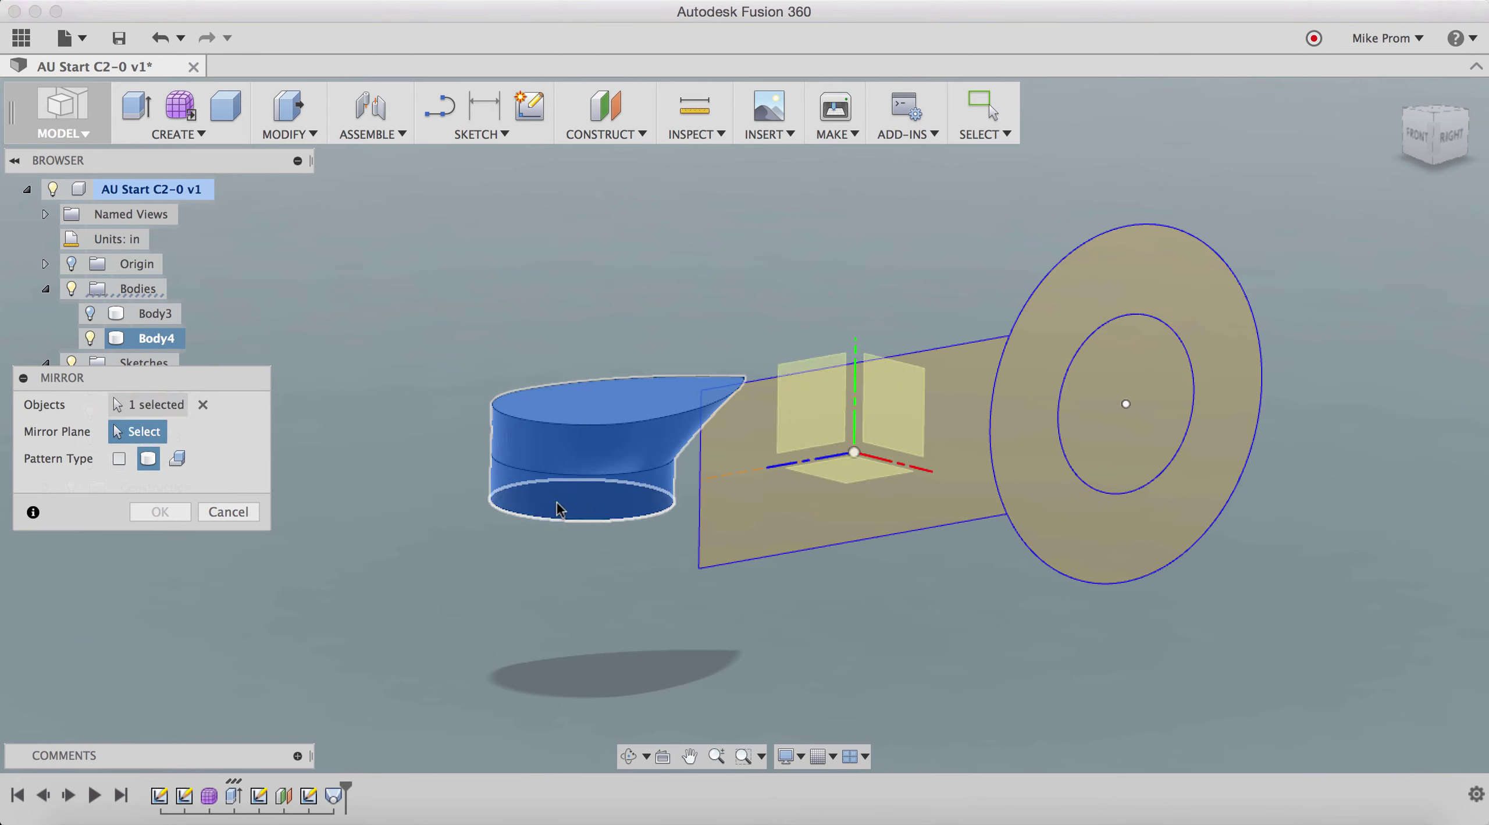
left_click(618, 515)
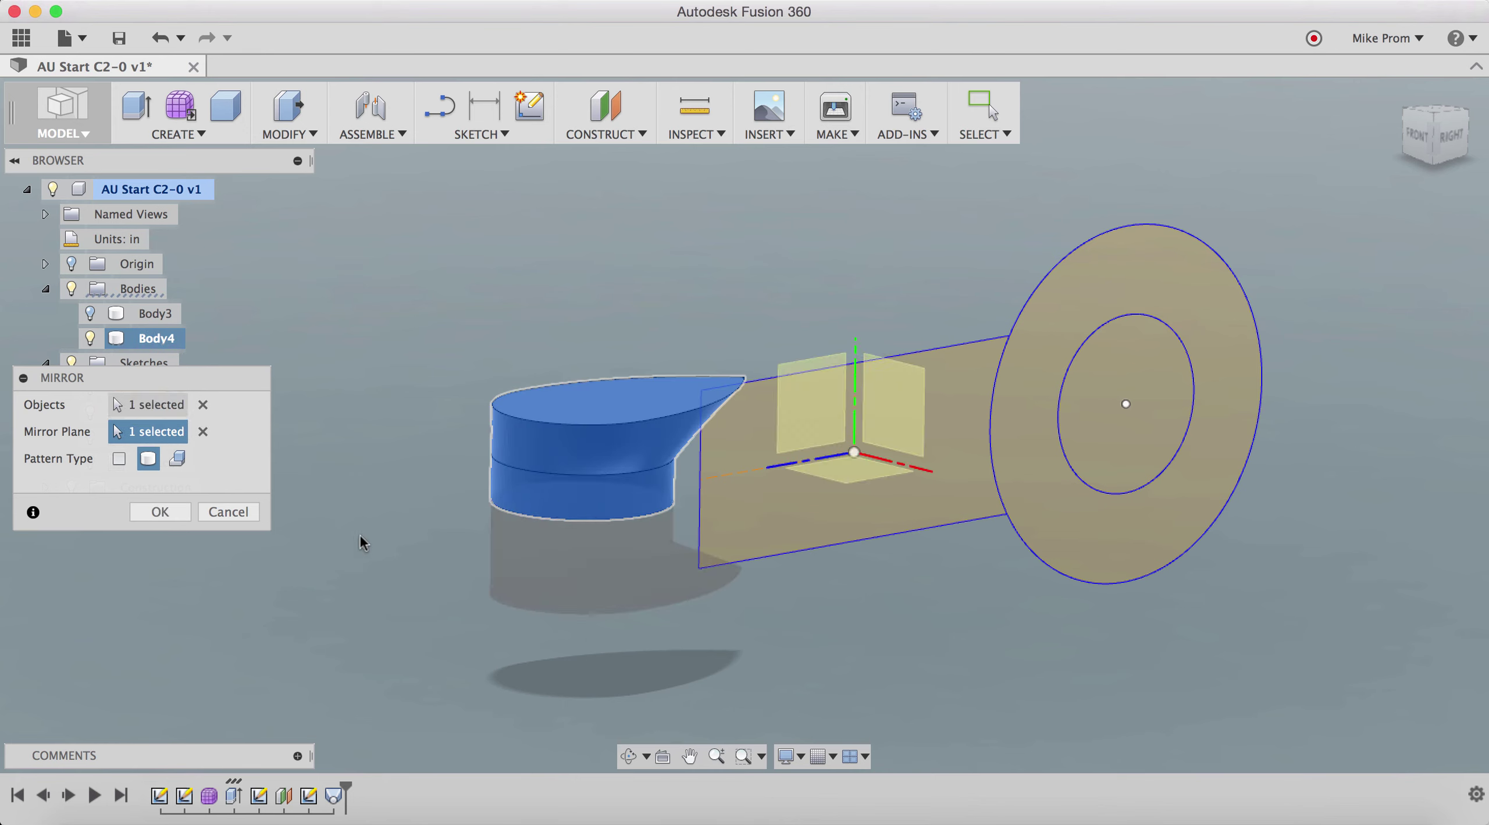
left_click(158, 511)
- Mirror both stacked bodies to the opposite end of the link about the vertical origin plane lying across its length
right_click(327, 276)
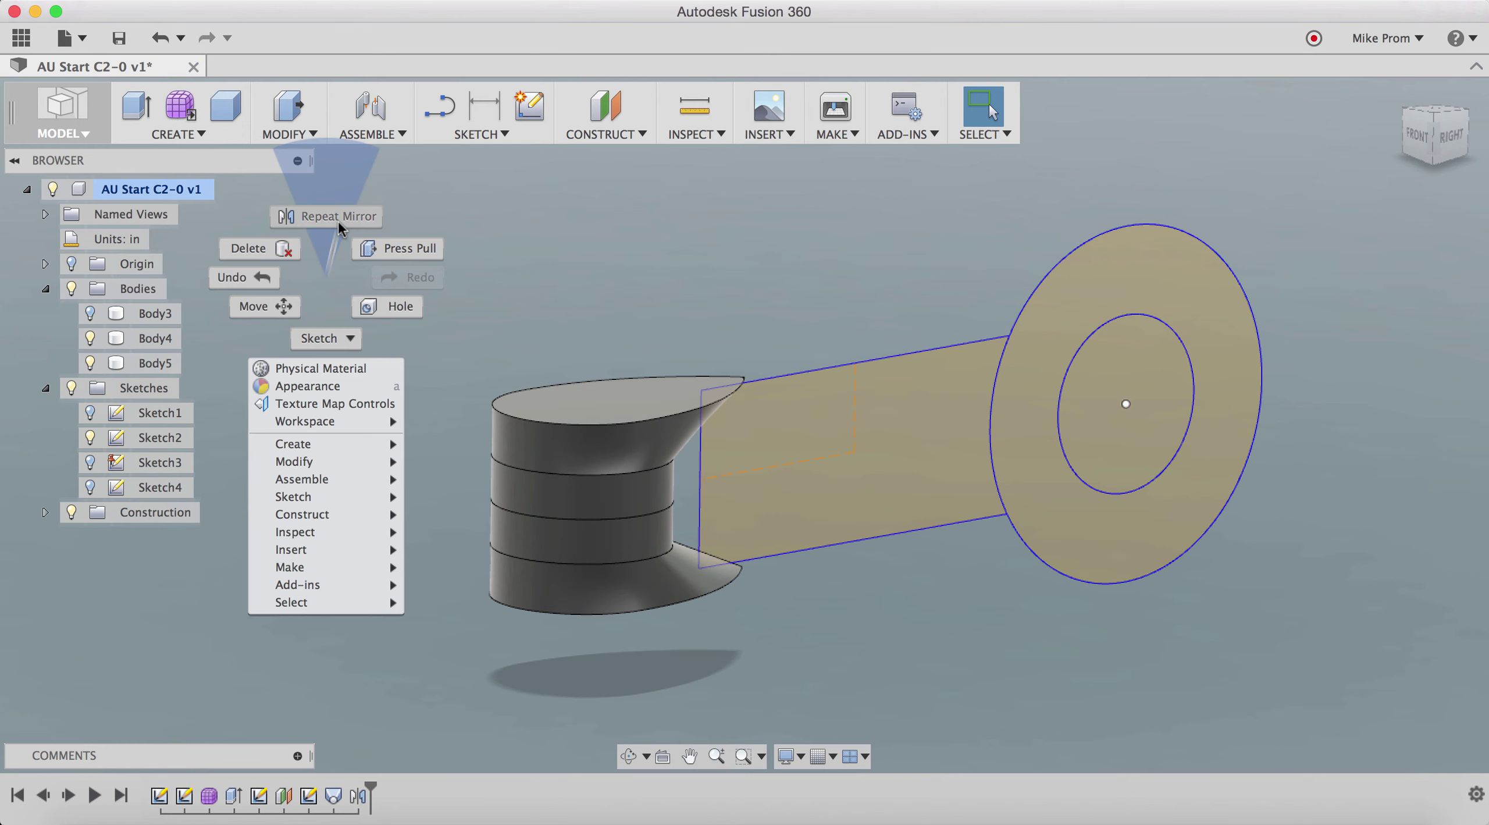
left_click(337, 219)
left_click(549, 436)
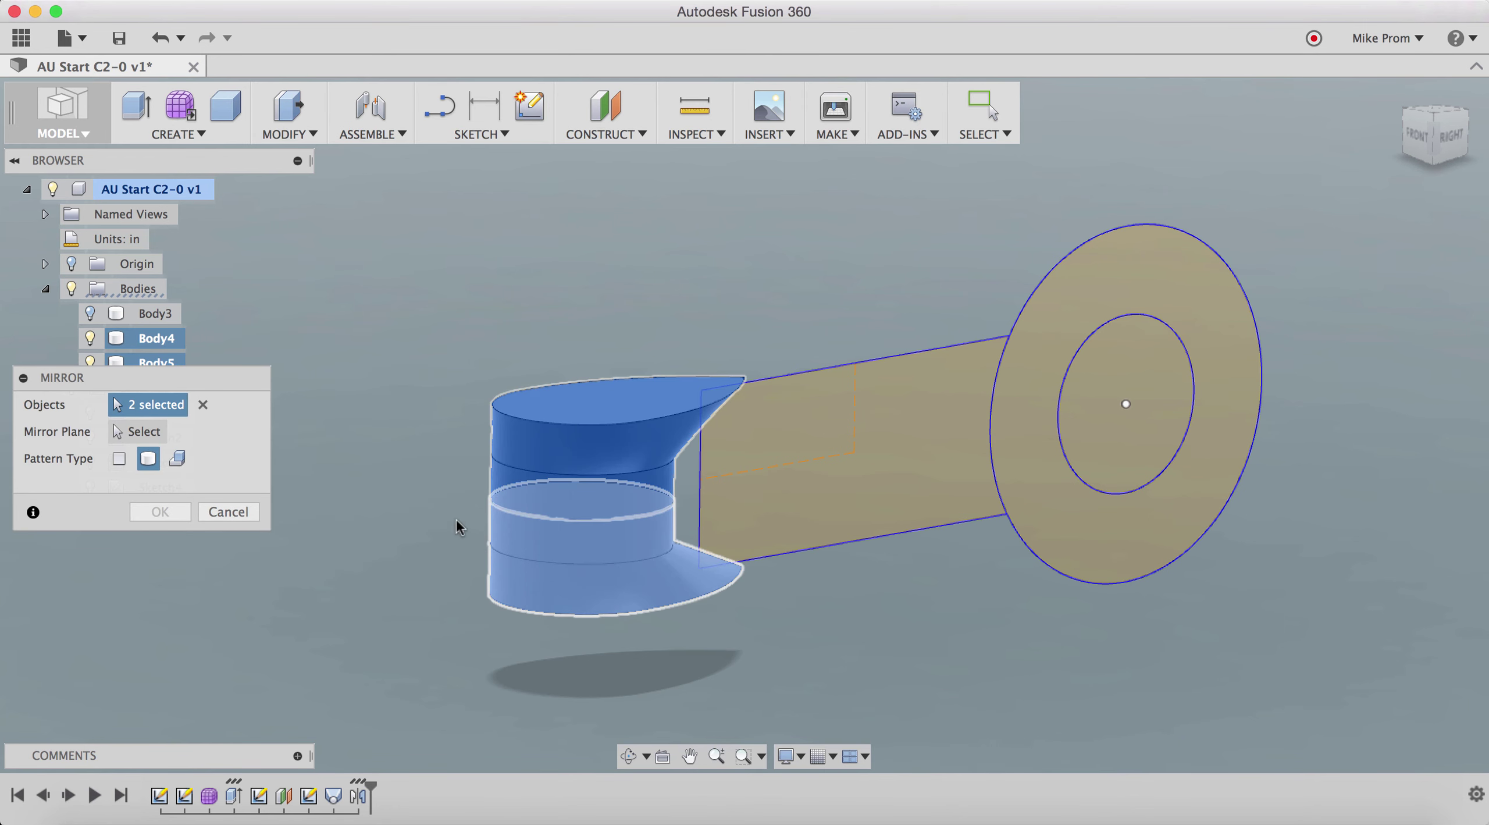
left_click(553, 550)
left_click(138, 431)
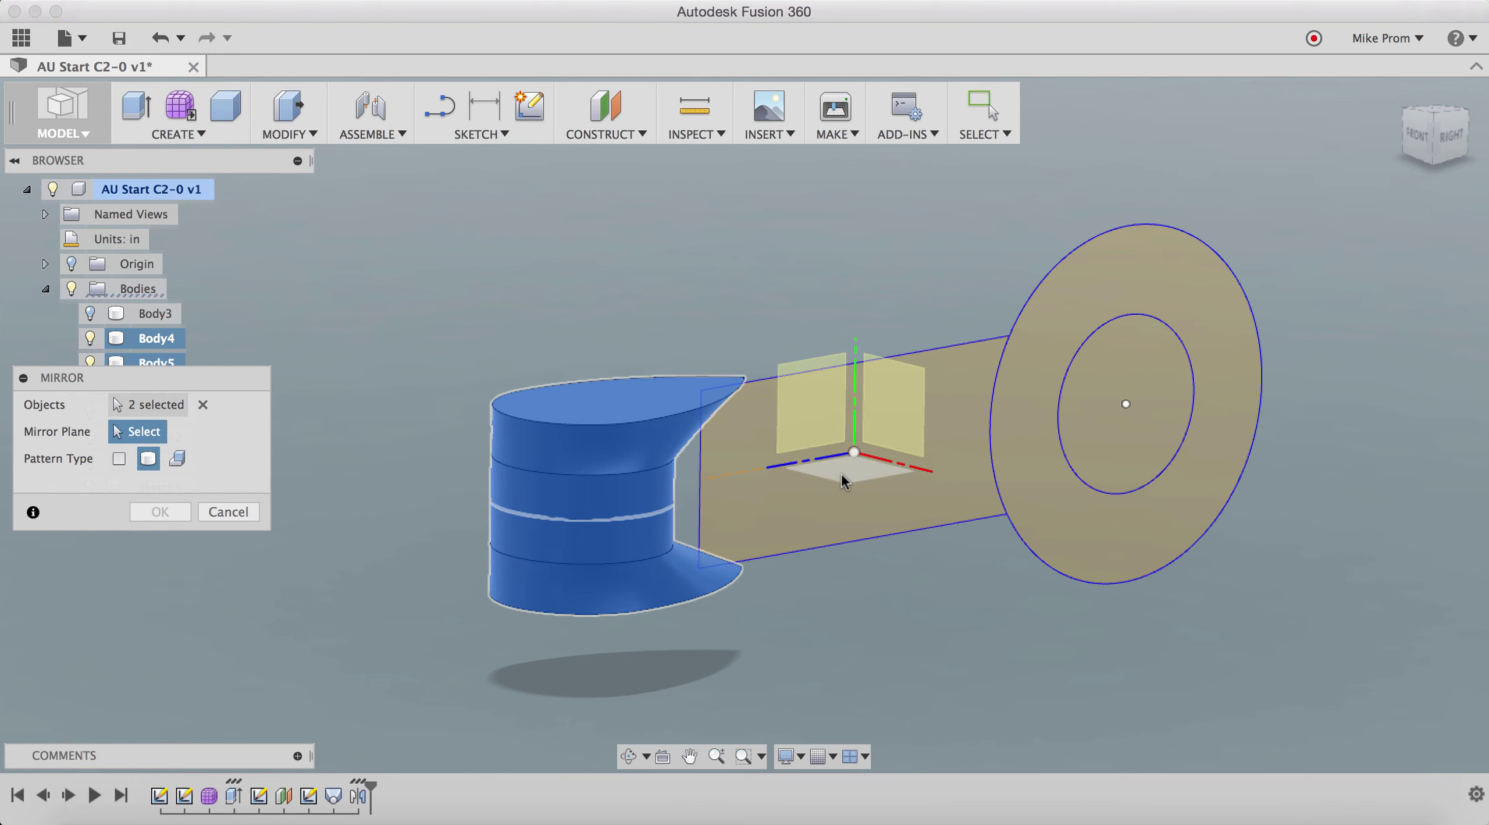
left_click(894, 425)
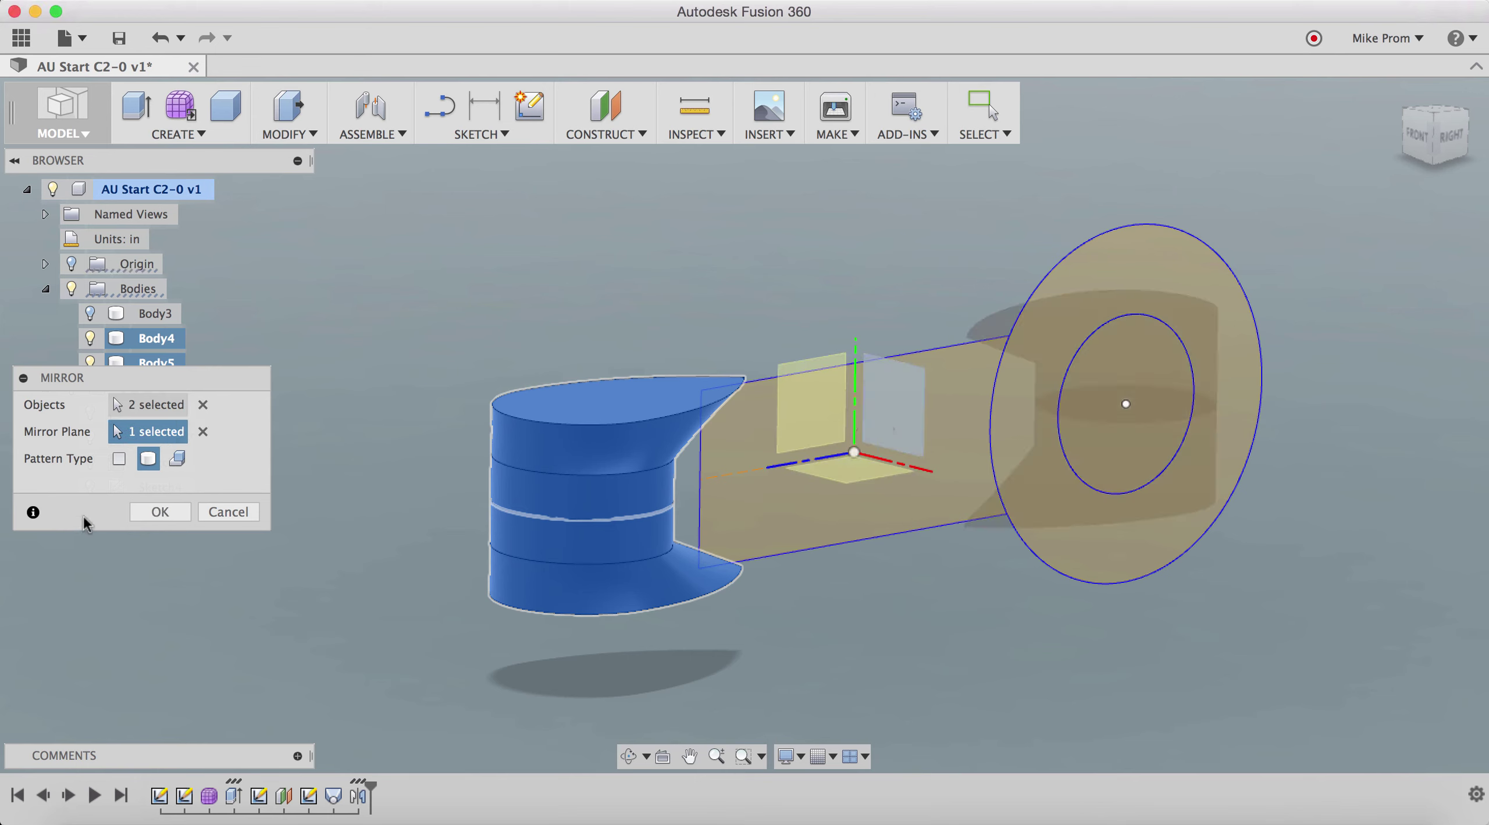
left_click(152, 513)
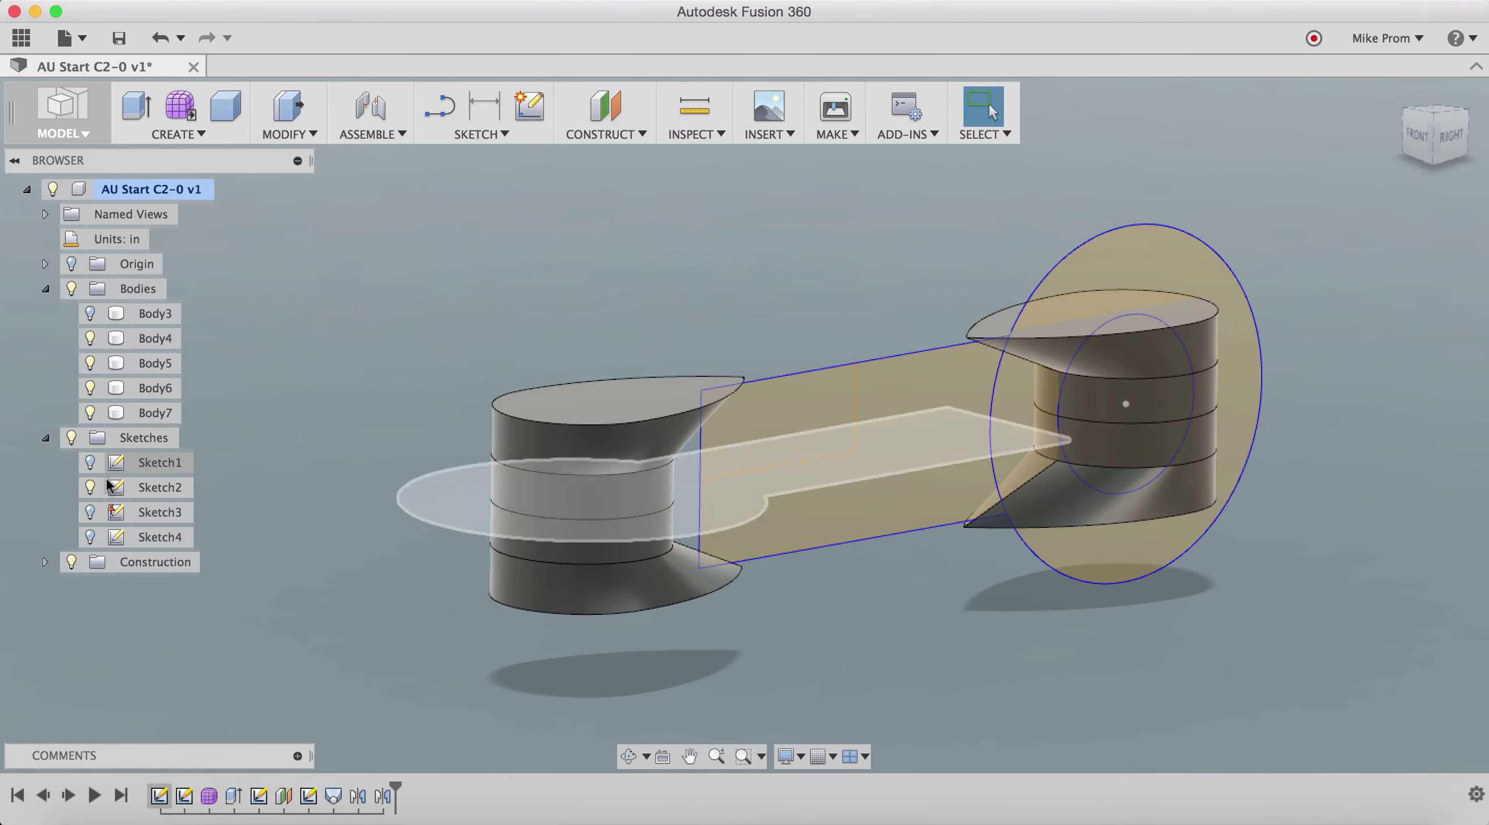
- Start a body Move on both mirrored bodies at the link's far end, with Sketch1 and Sketch2 shown for reference
left_click(90, 487)
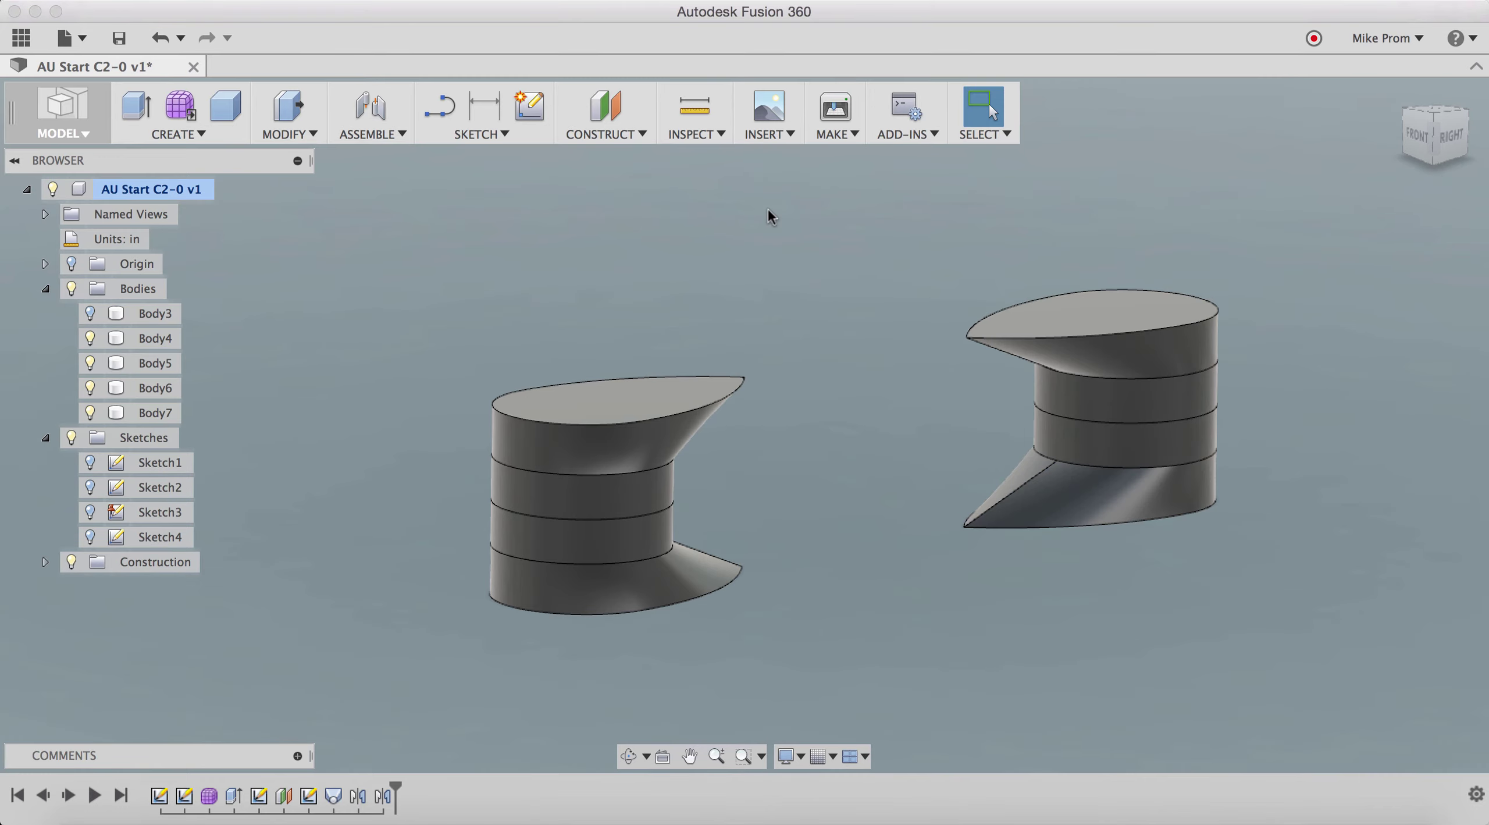
right_click(553, 199)
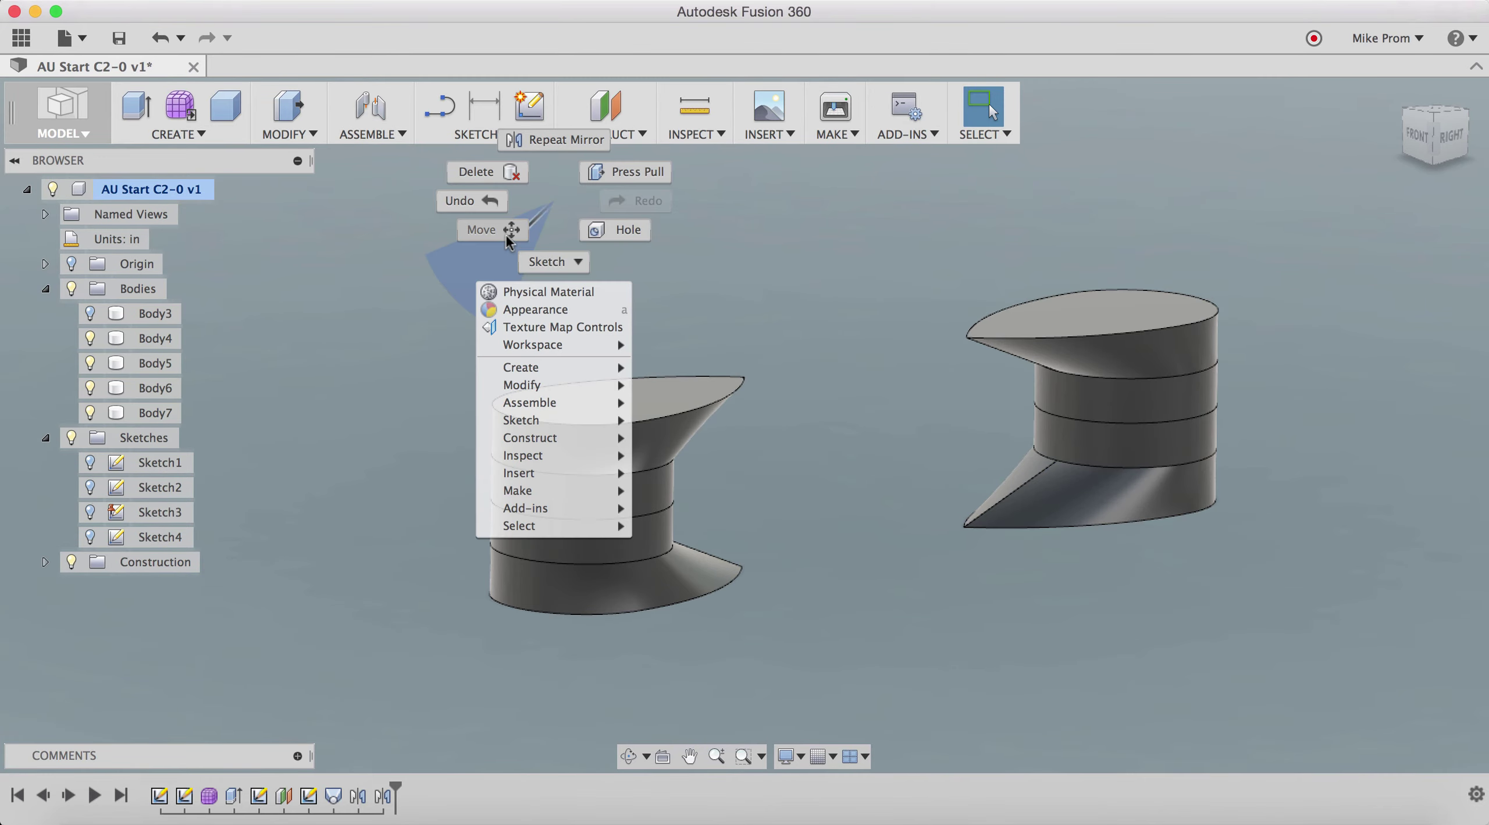
key("Escape")
key("m")
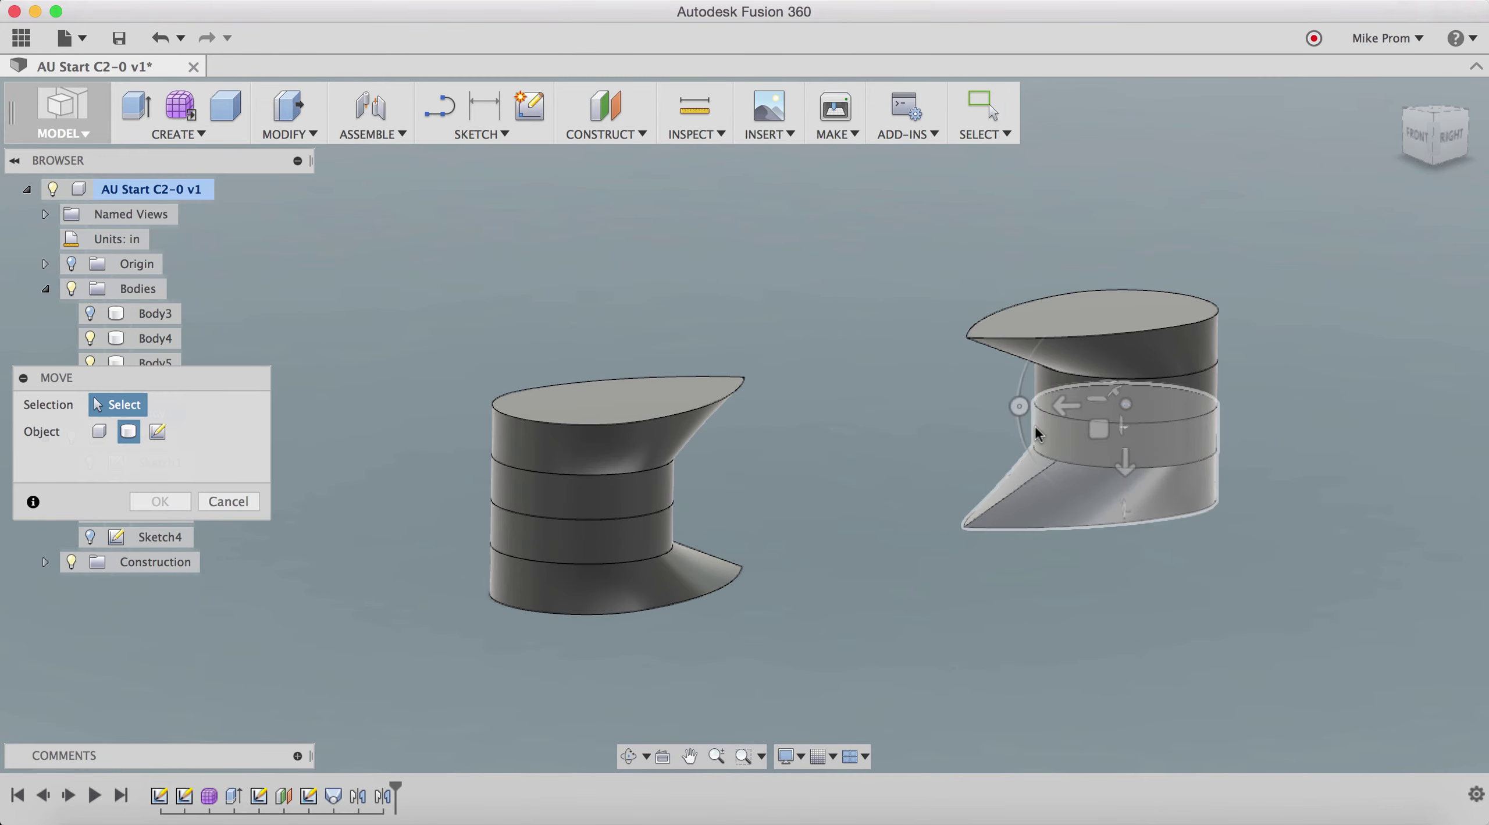
left_click(90, 338)
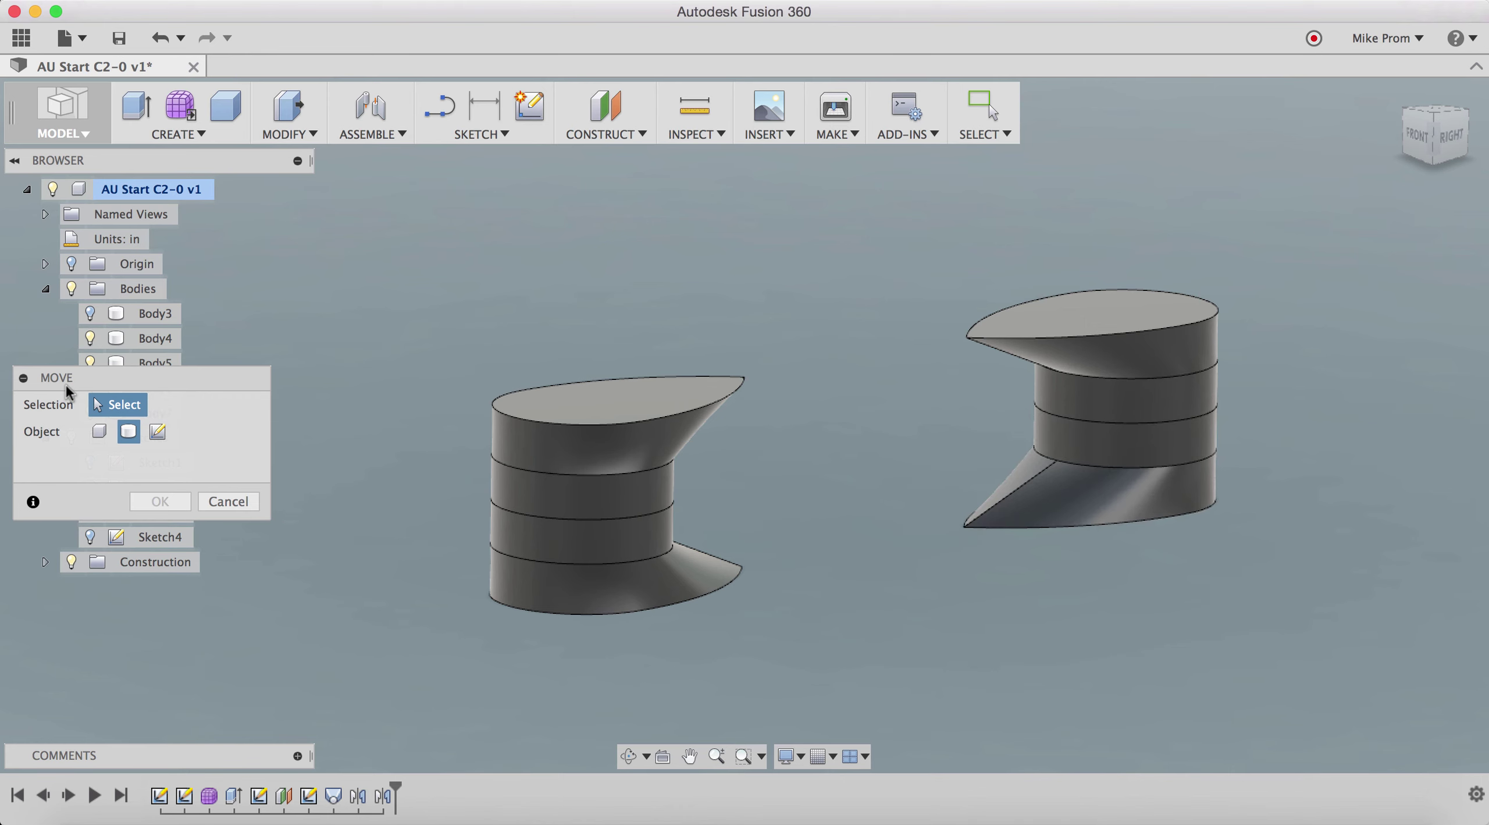
mouse_move(68, 390)
left_mouse_down()
mouse_move(119, 451)
mouse_move(110, 617)
mouse_move(93, 579)
left_mouse_up()
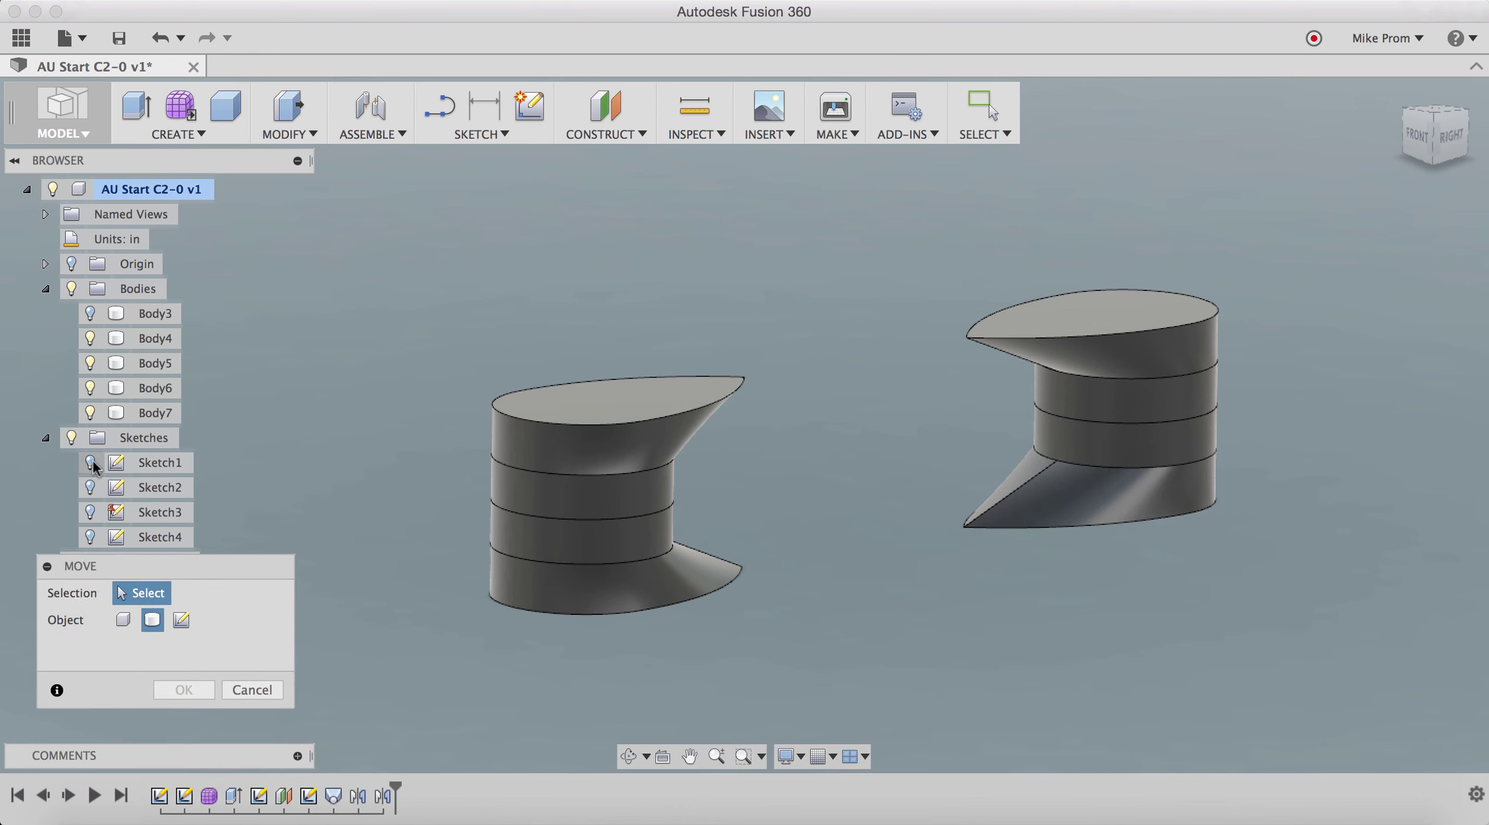
left_click(92, 463)
left_click(91, 486)
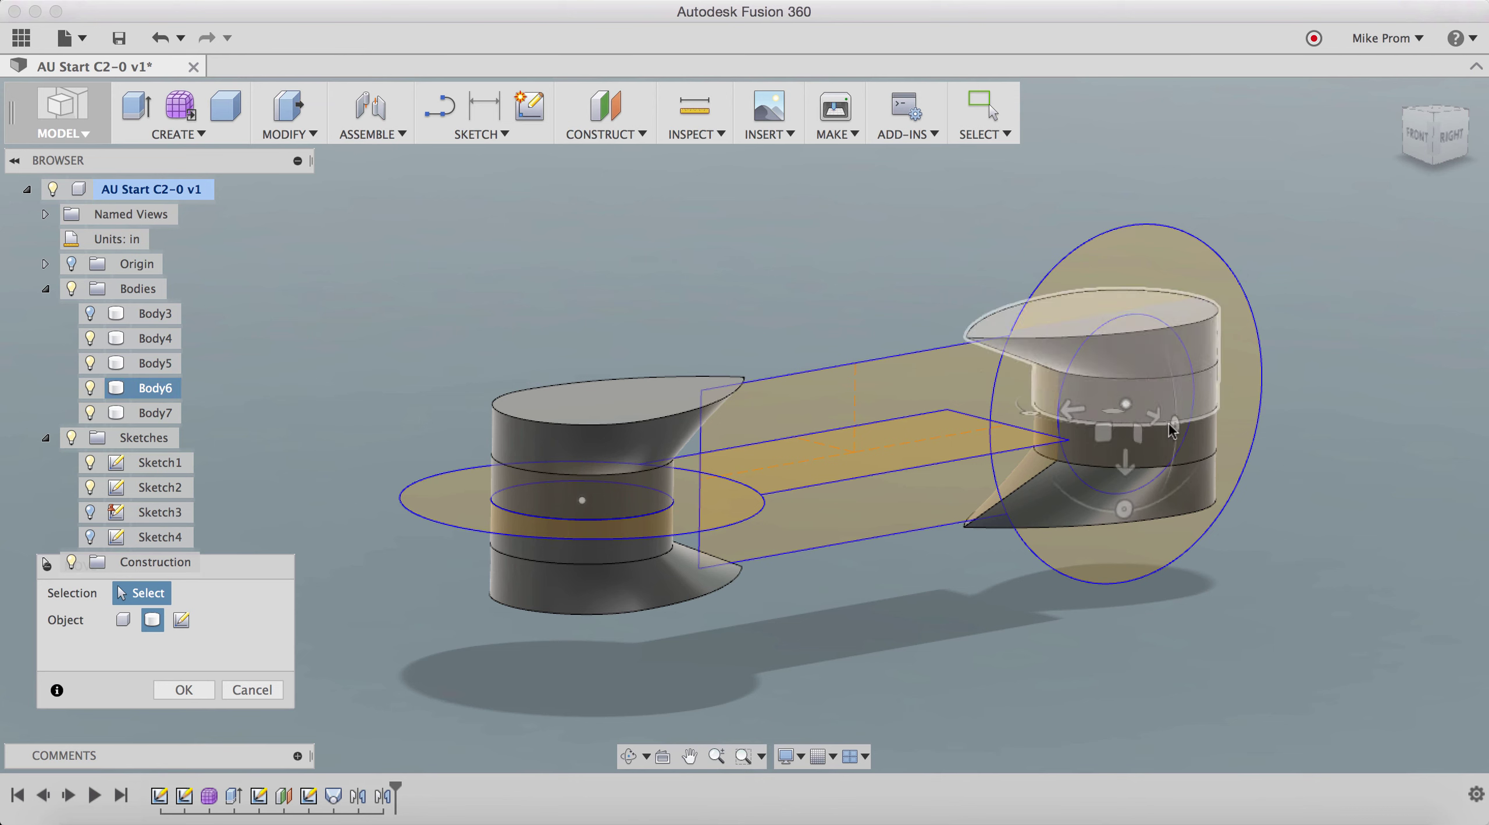
left_click(1116, 409)
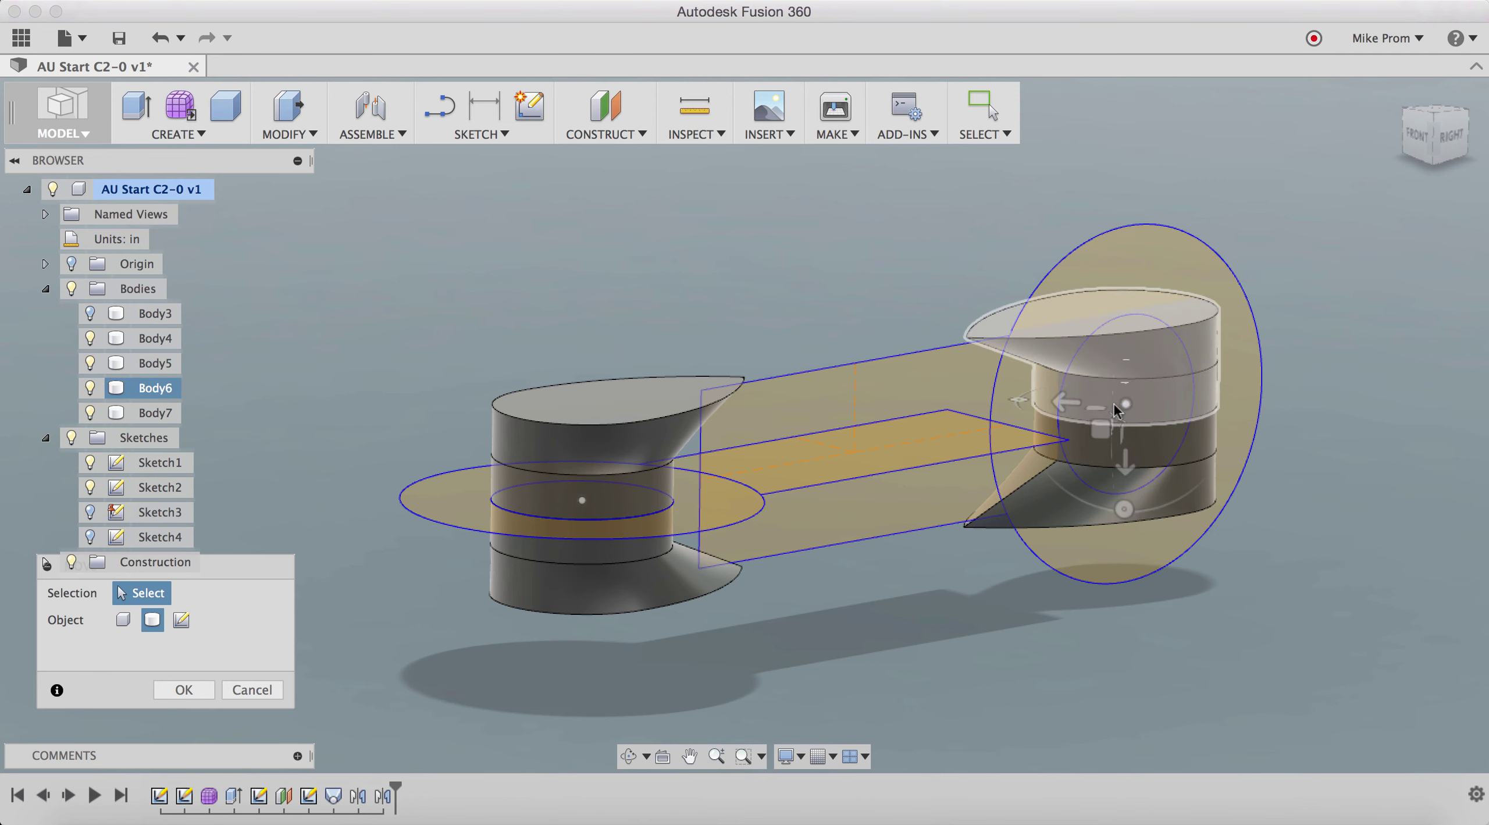
left_click(1133, 404)
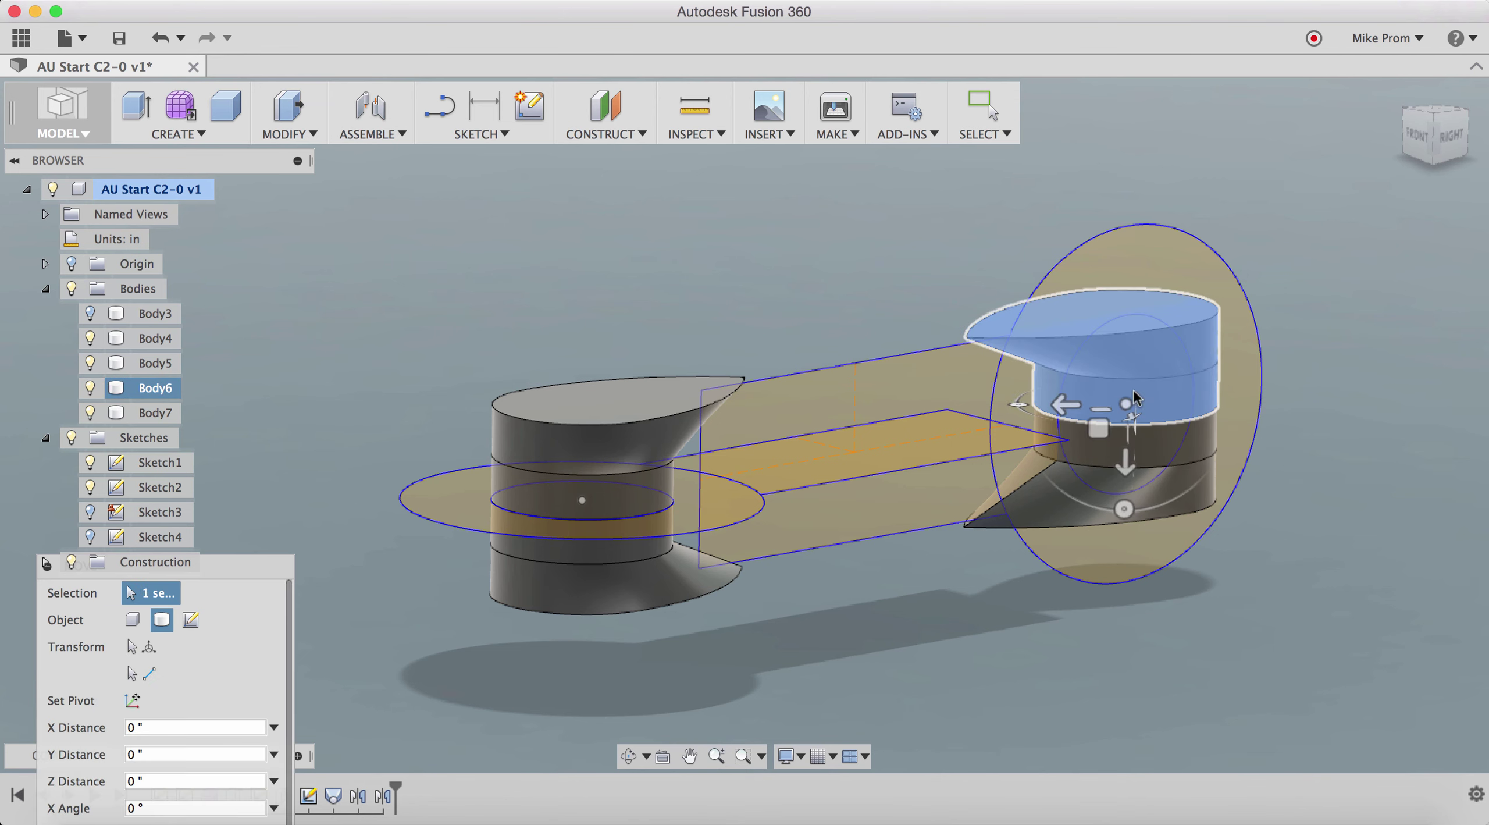
left_click(1177, 467)
- Set the move pivot to the center point of the far end's round portion, viewed from the top
middle_click_drag(1097, 467, 1088, 645, "shift")
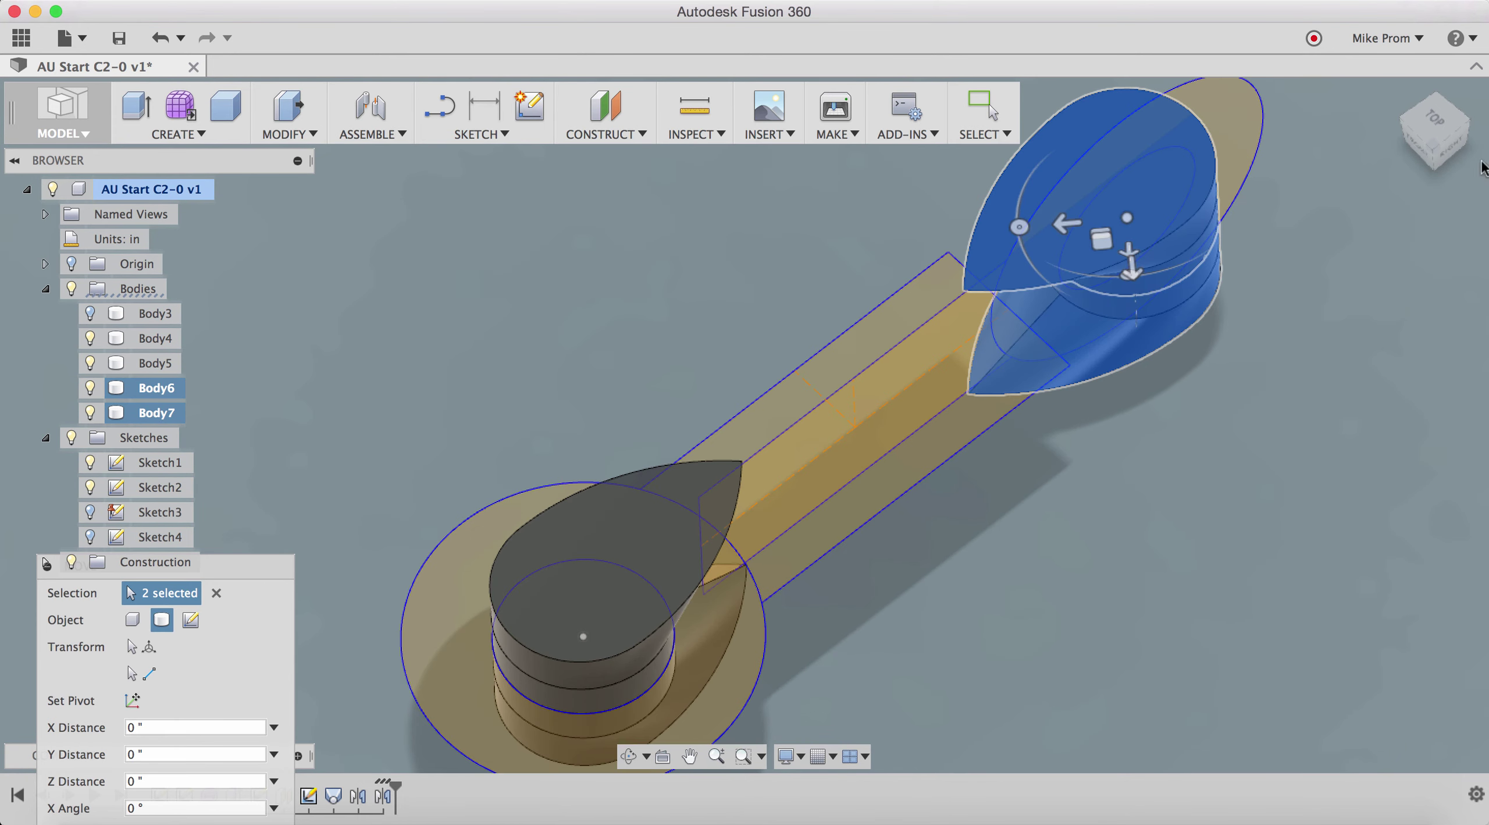
left_click(1434, 122)
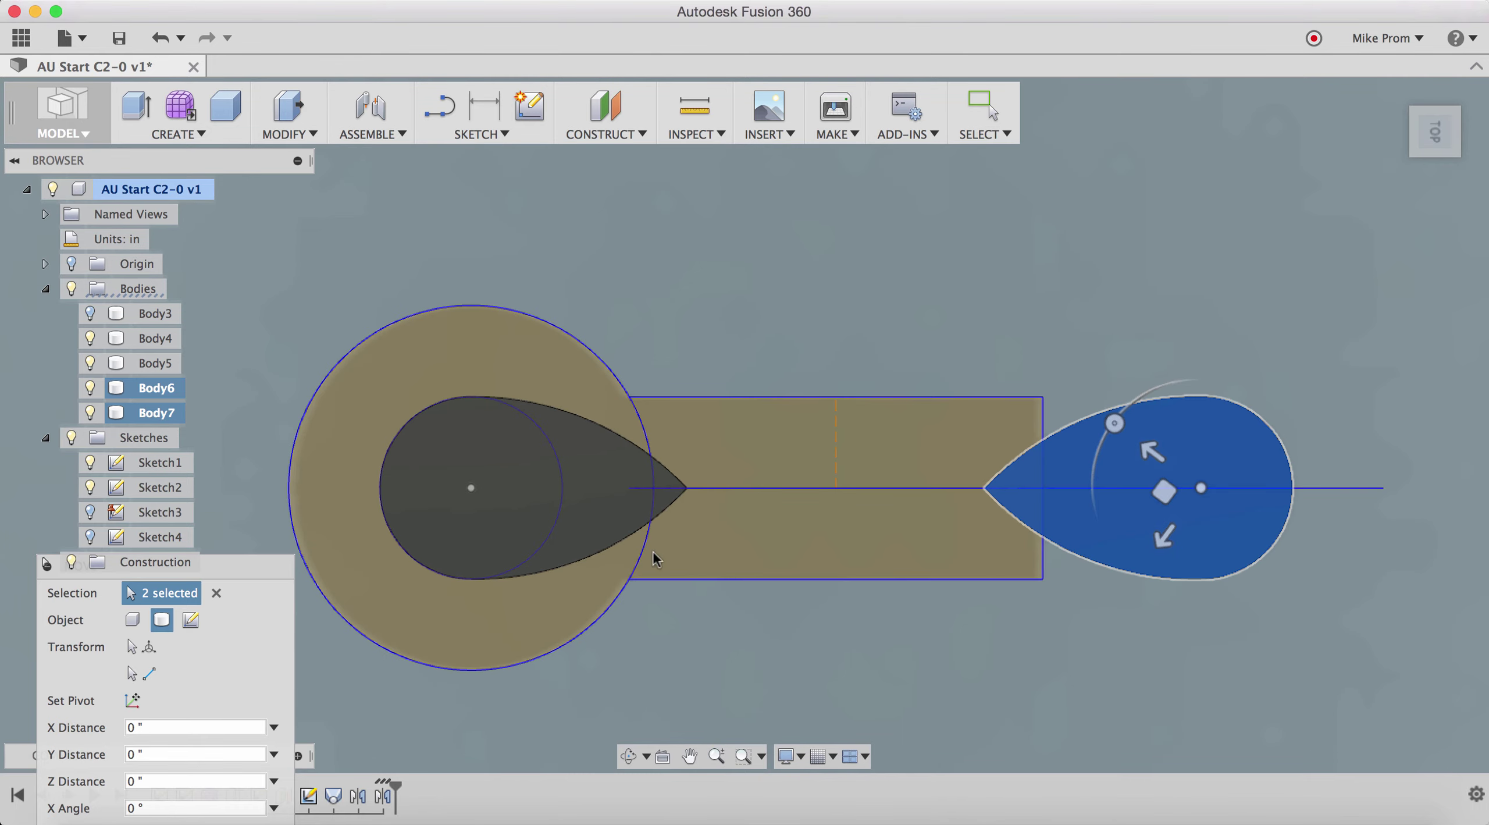
left_click(134, 700)
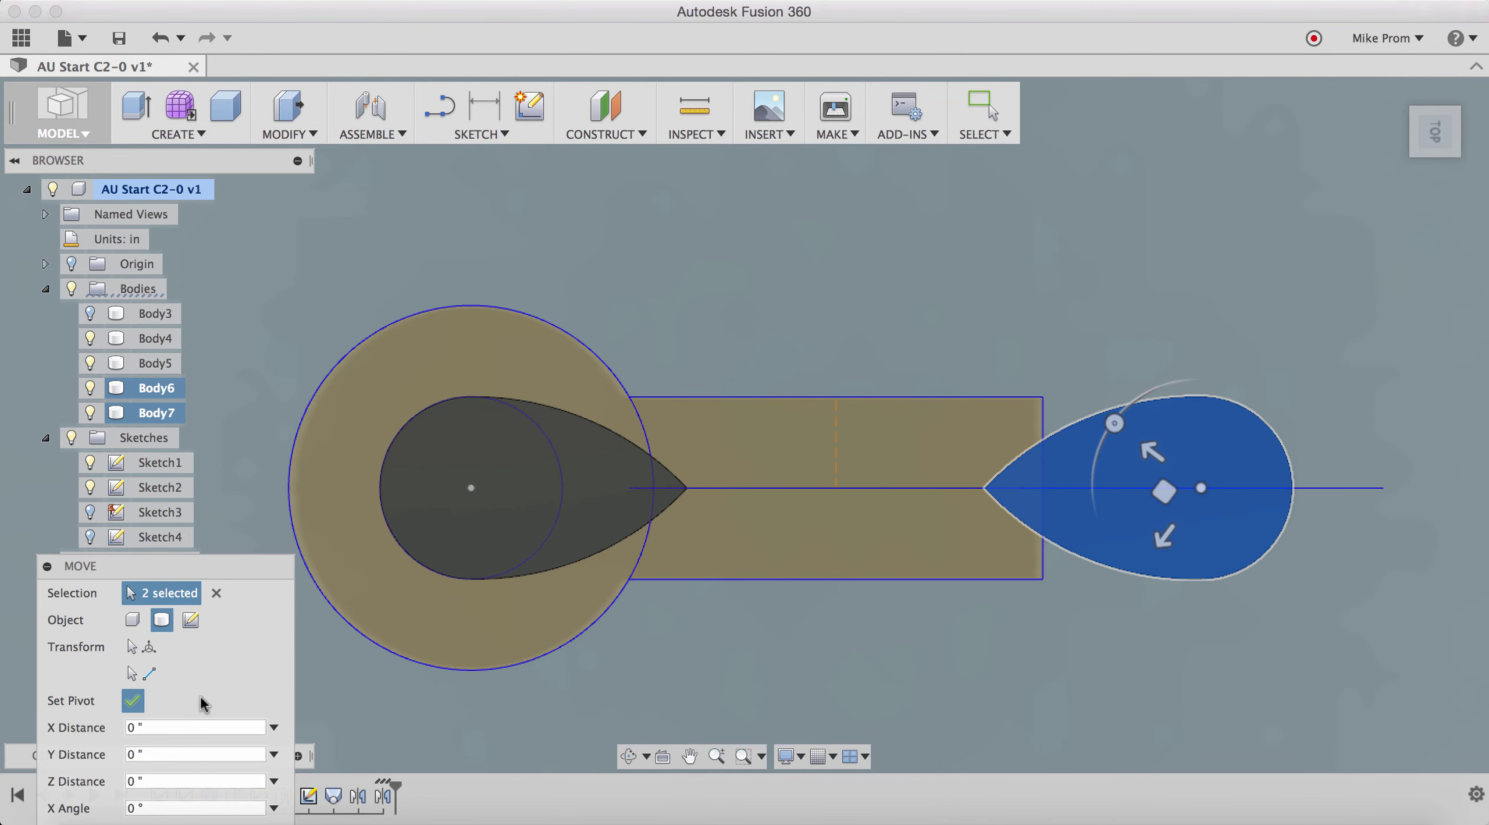
left_click(1201, 488)
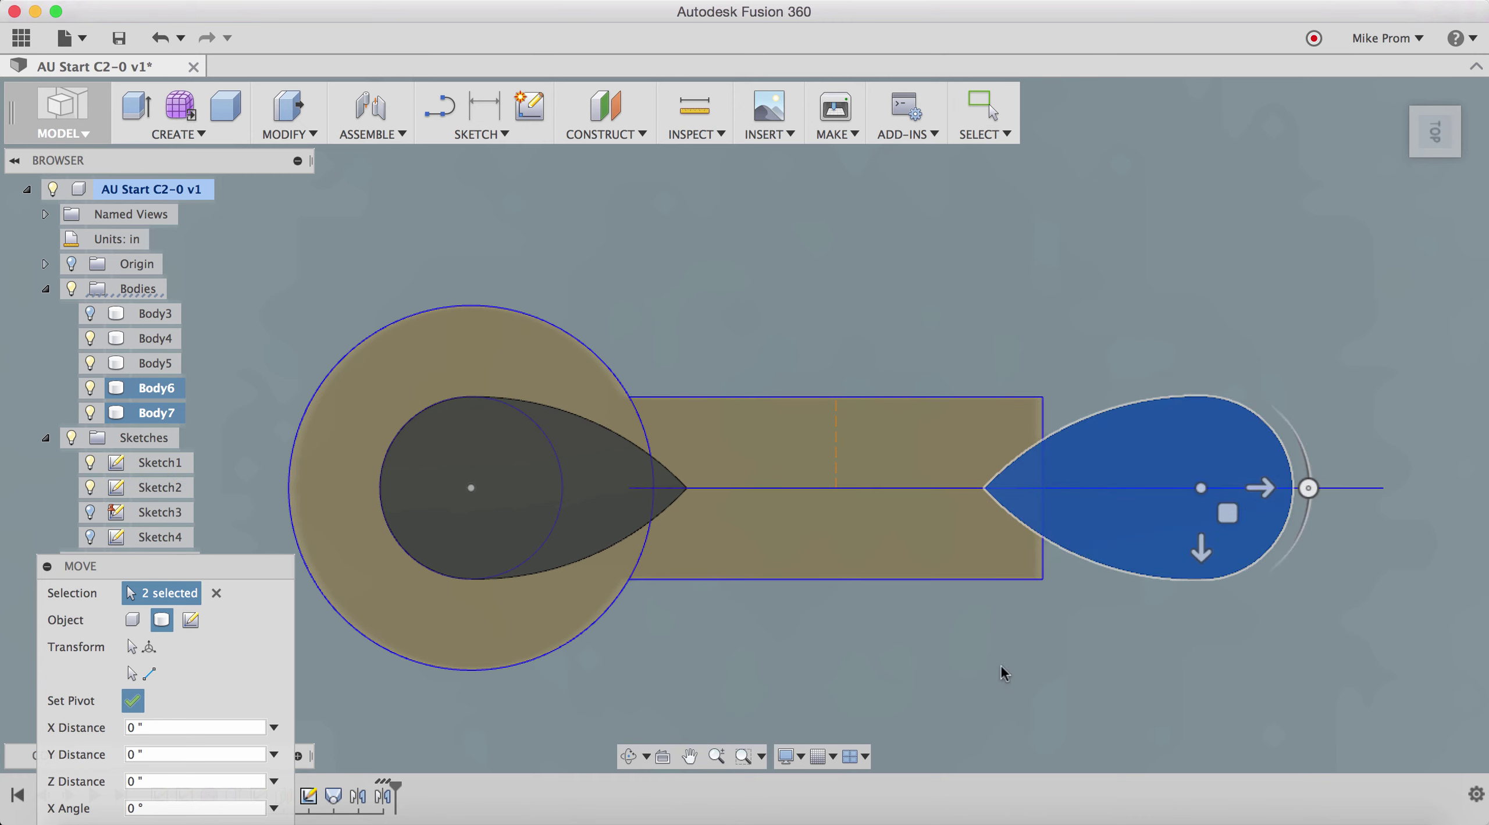
left_click(133, 700)
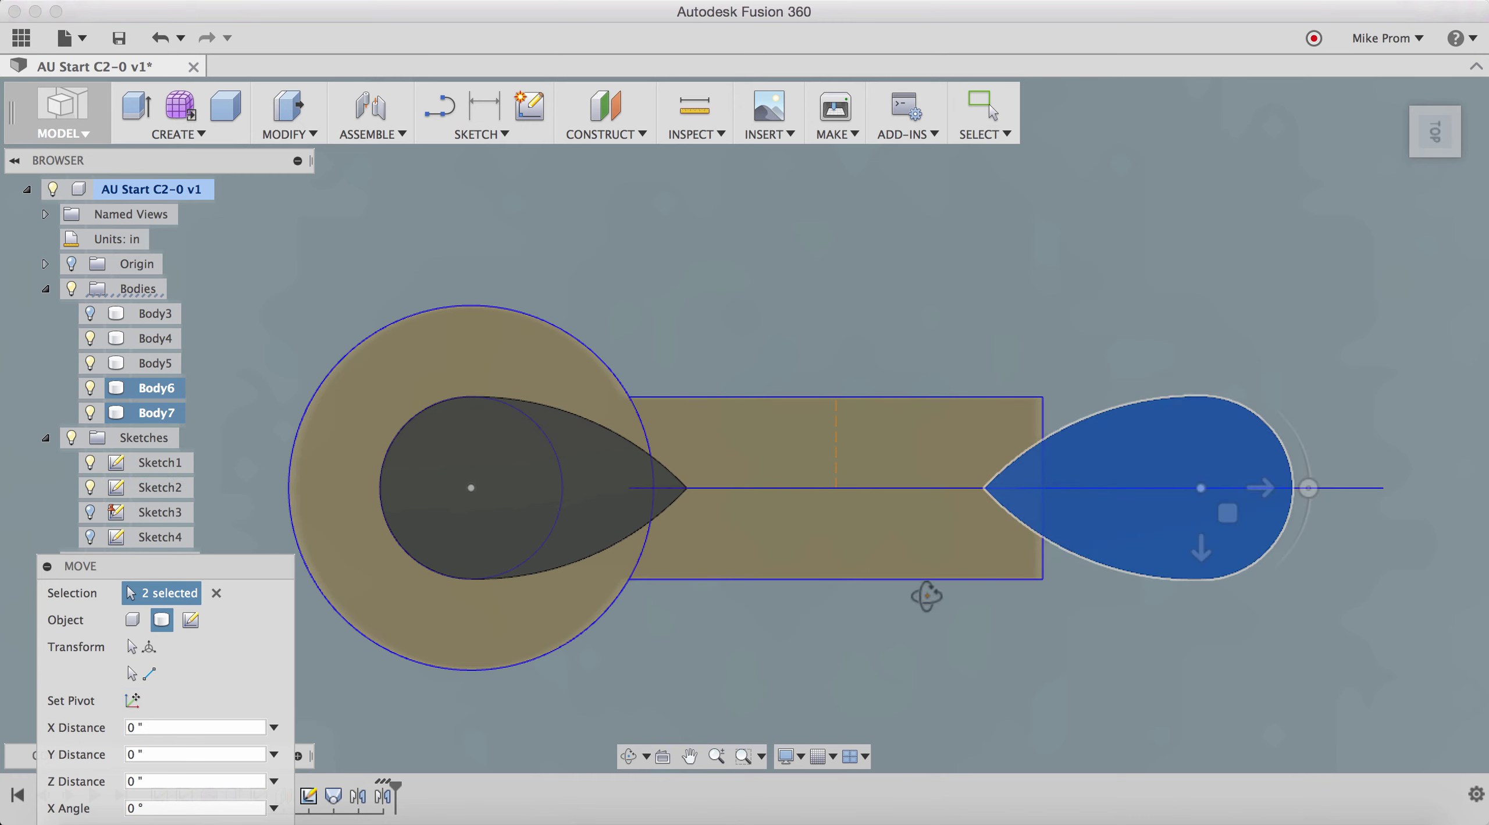
- Rotate the two selected bodies 90 degrees about the link's lengthwise axis and finish the move
middle_click_drag(927, 599, 1156, 362, "shift")
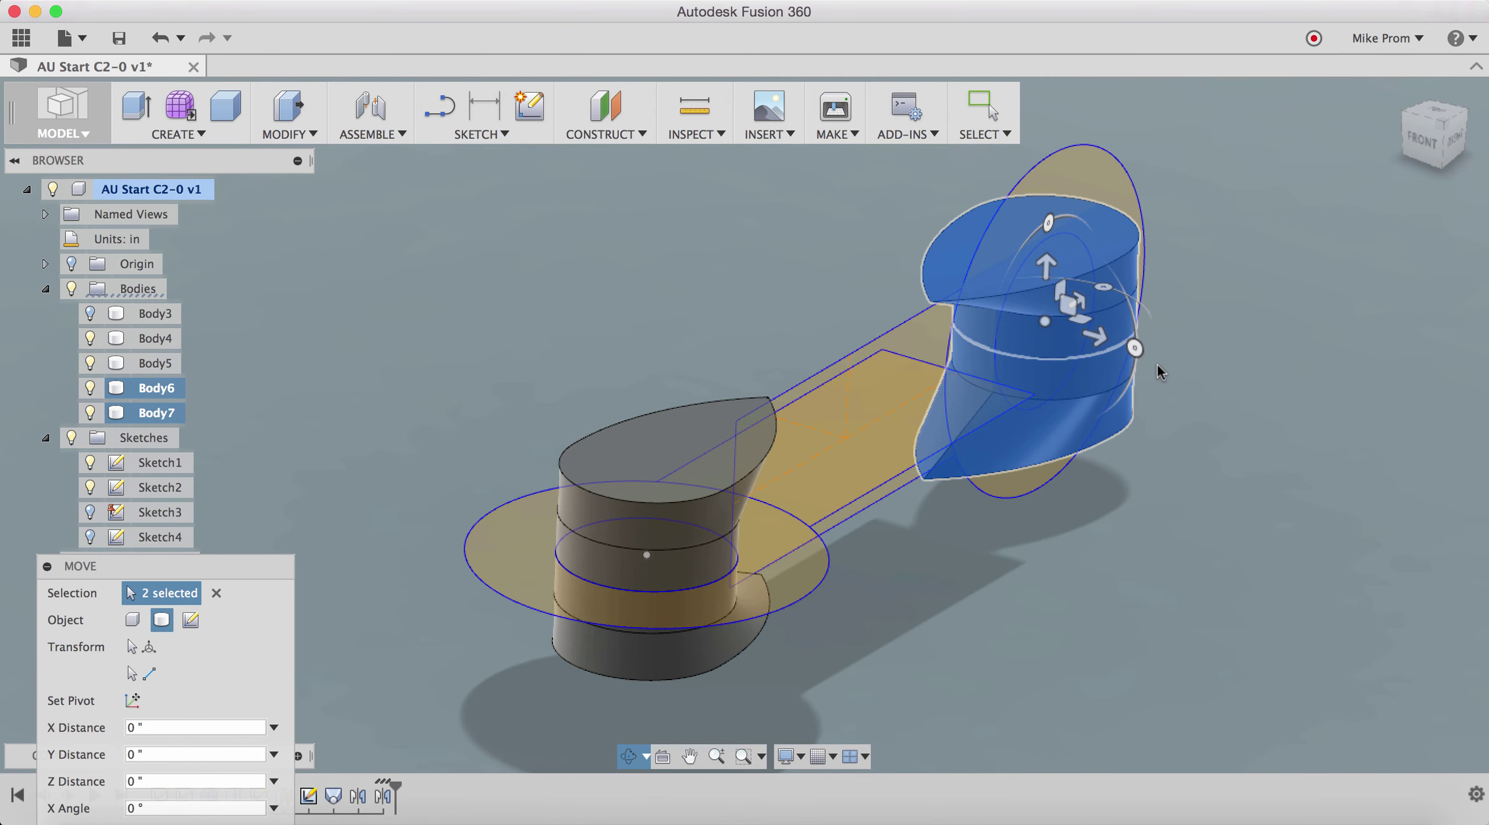
left_click_drag(1134, 347, 1117, 289)
type("9")
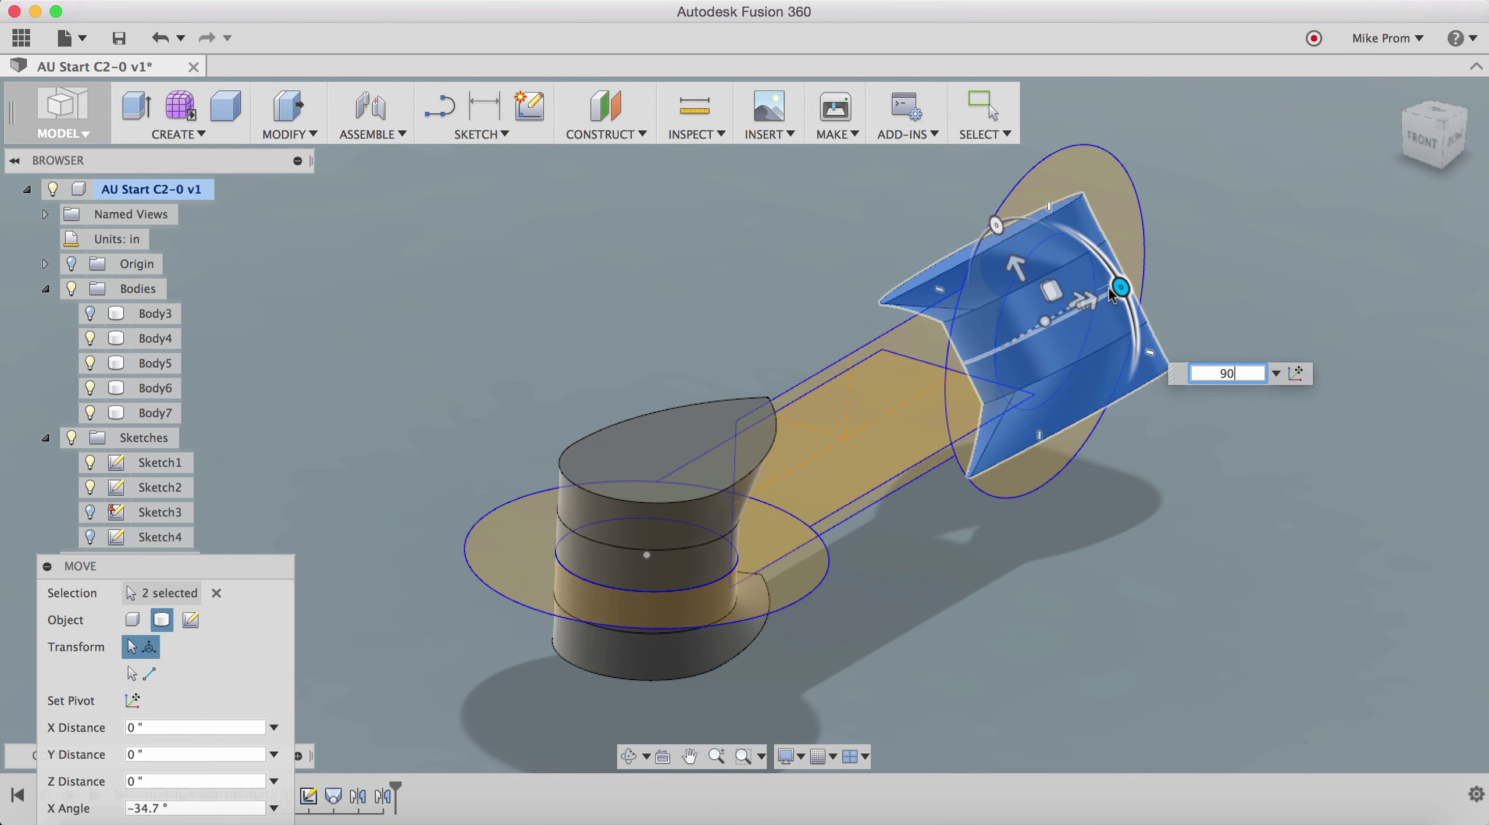
type("0")
key("Return")
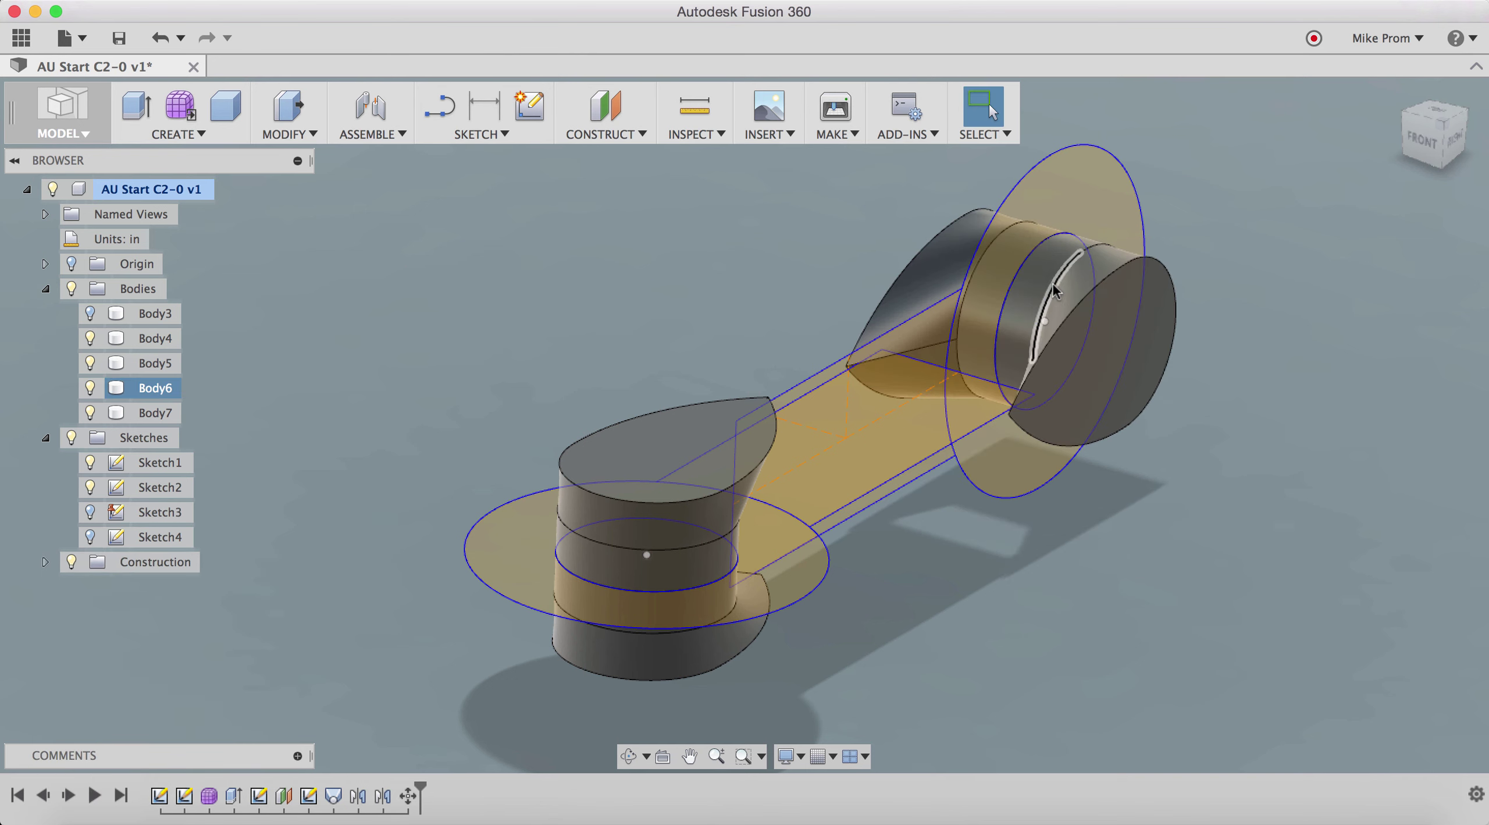
- Hide Sketch1 and Sketch2 and show the link body, Body3
left_click(100, 468)
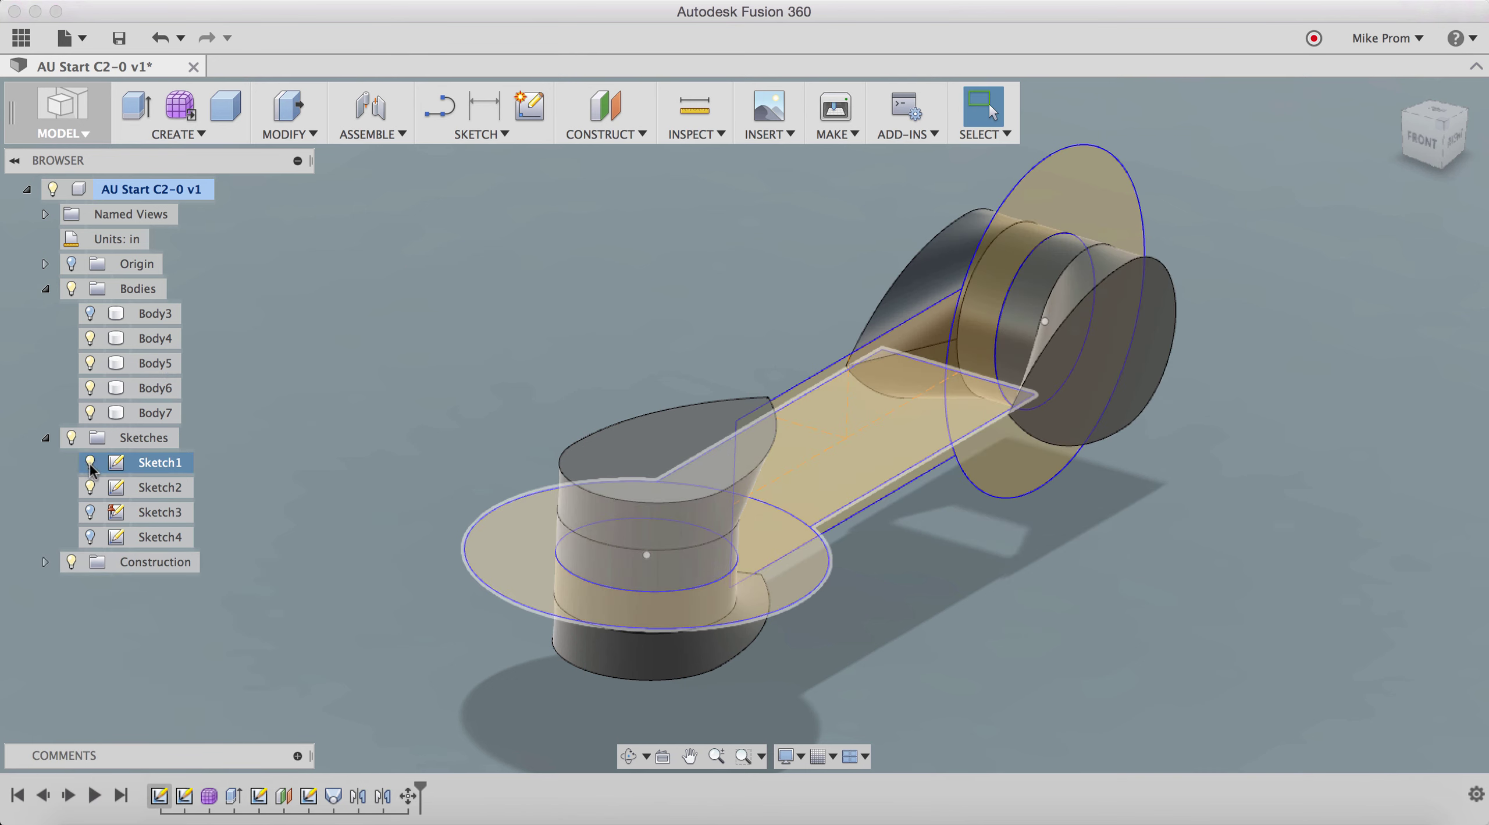
left_click(90, 464)
left_click(90, 487)
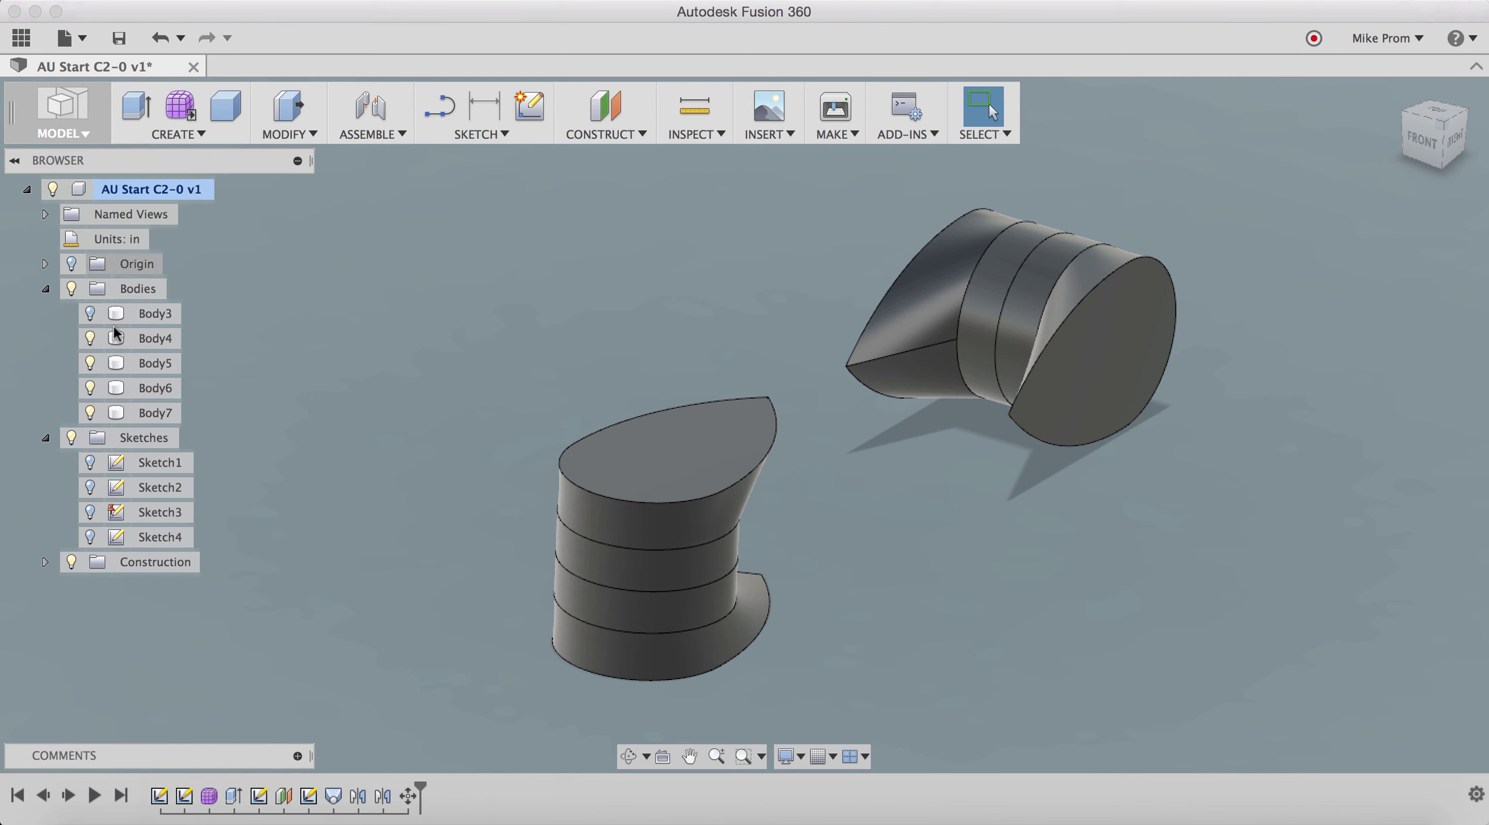
left_click(90, 314)
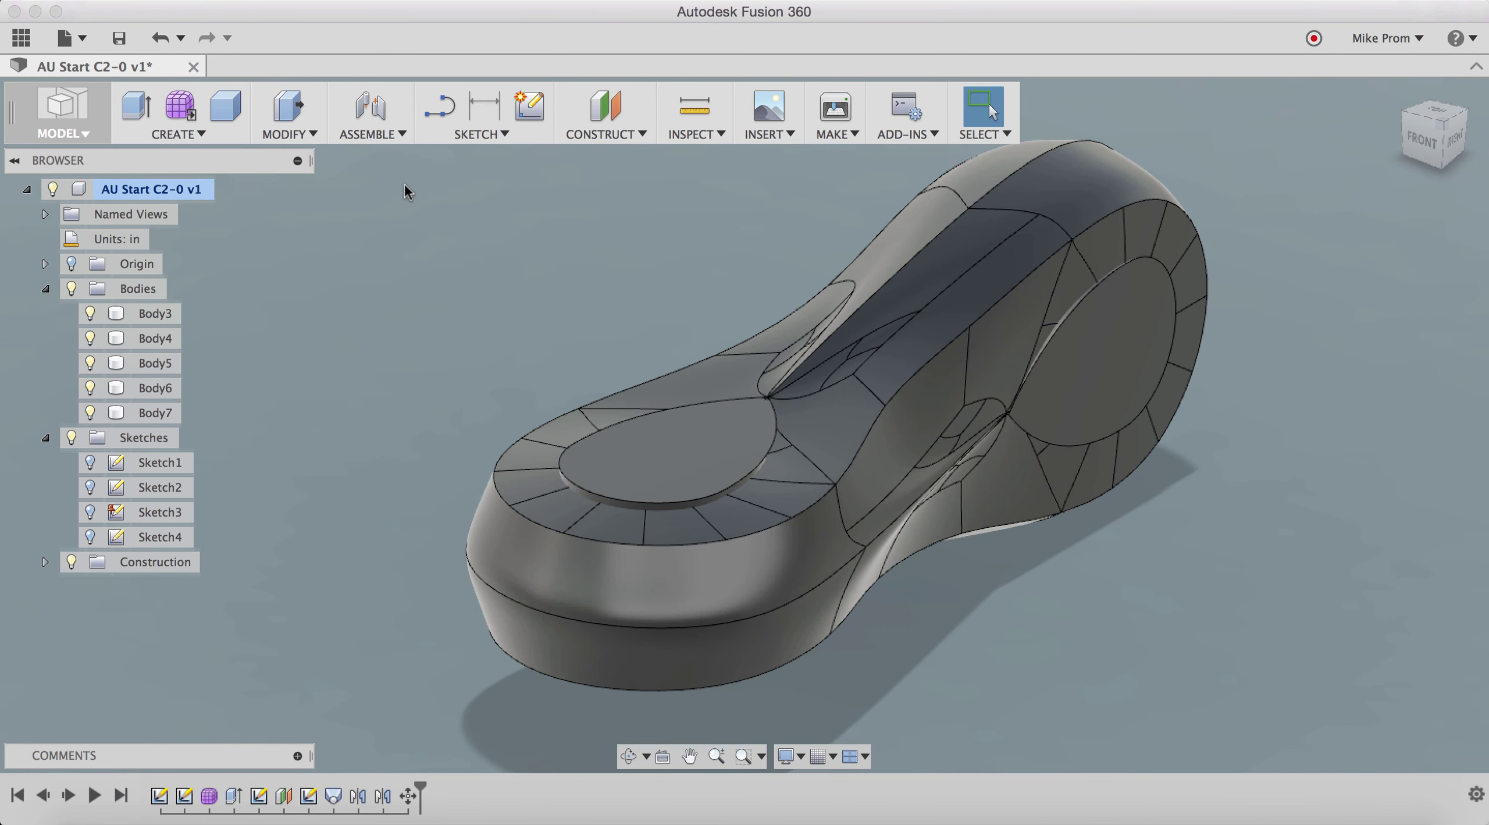
- Combine with the Cut operation, using the link as target body and the four teardrop lofted bodies as tools
left_click(303, 134)
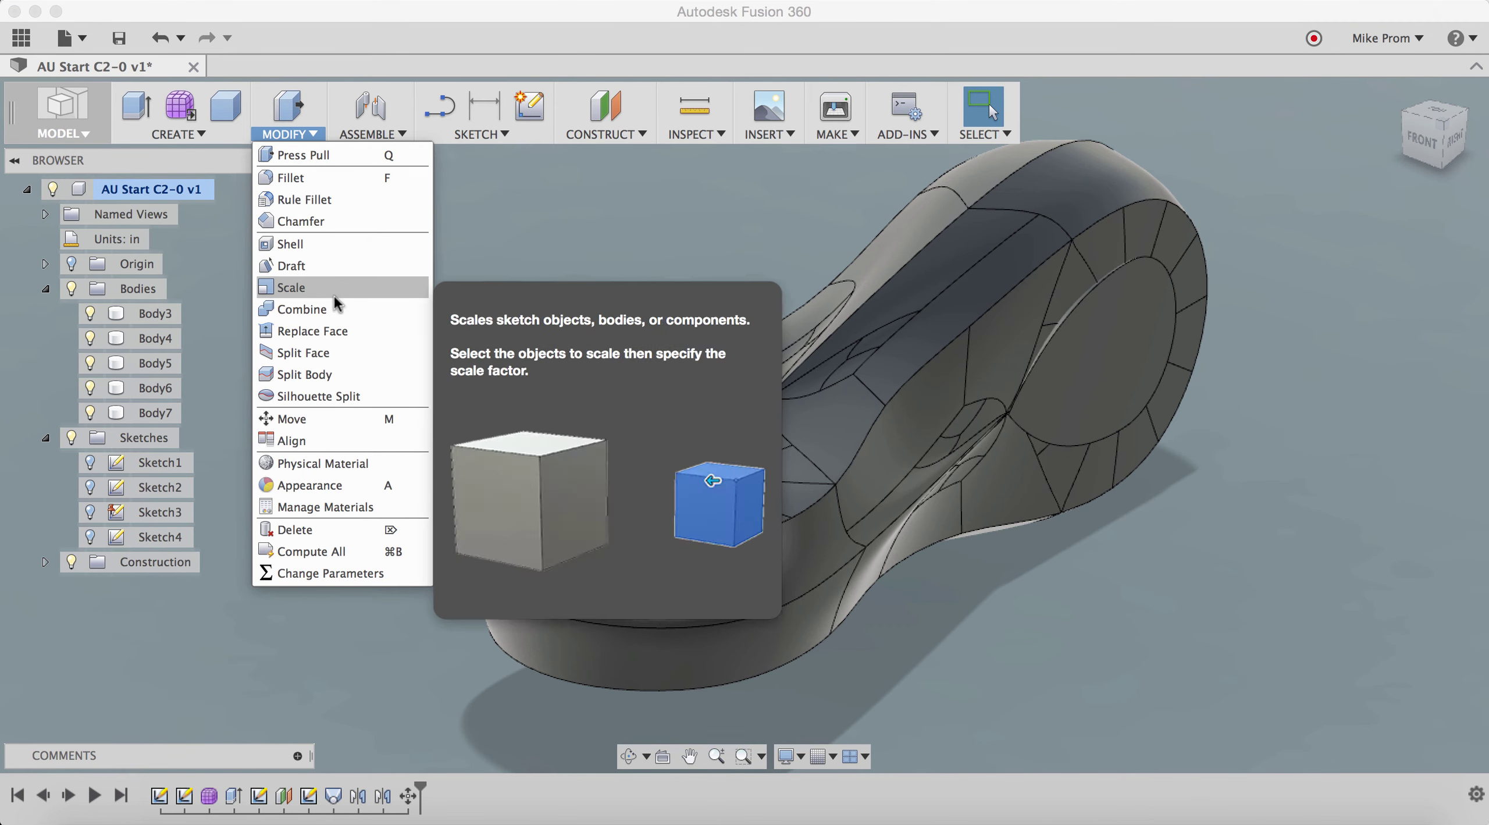
left_click(334, 309)
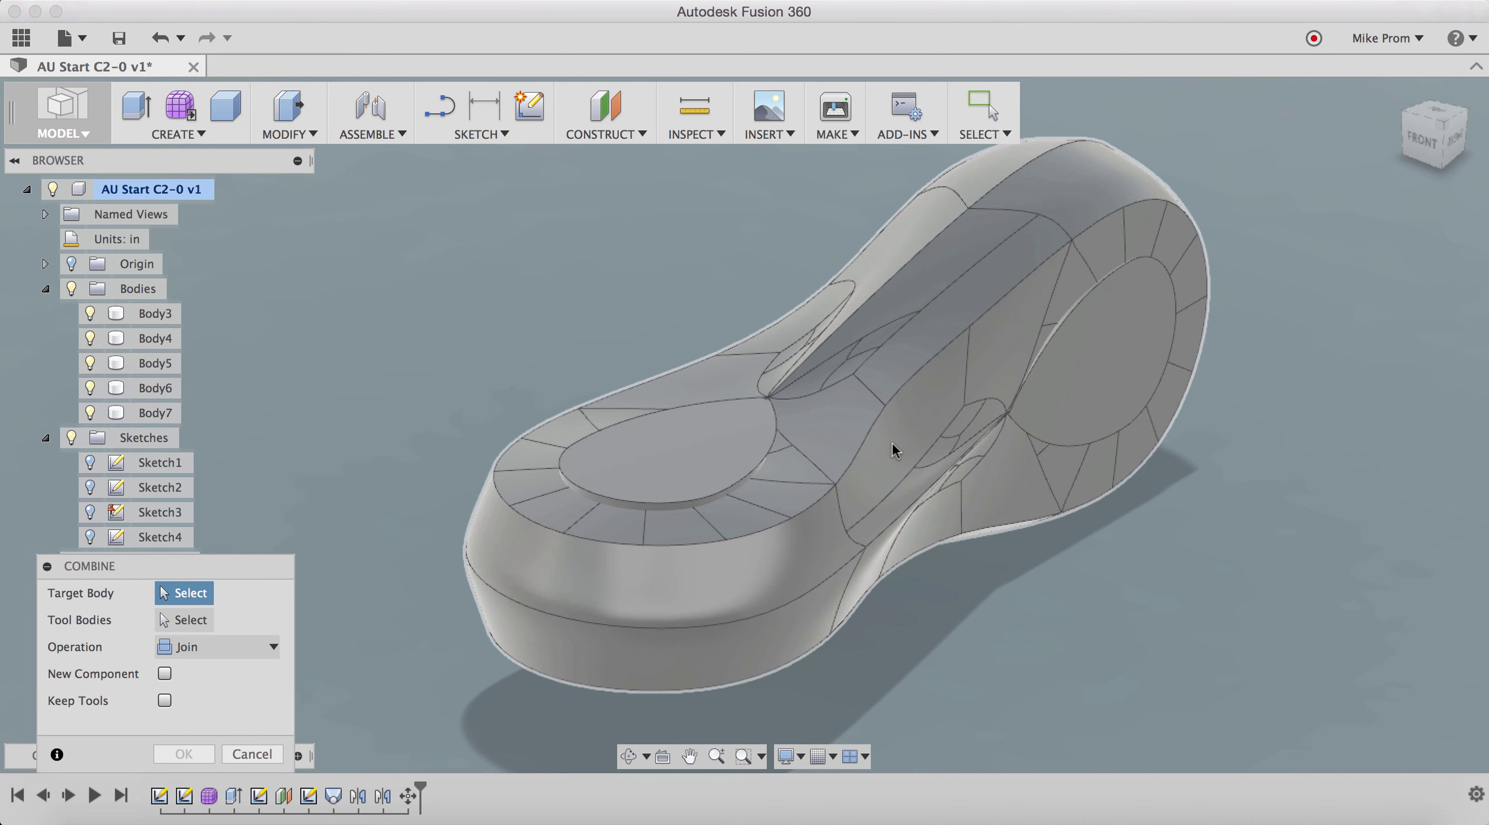
left_click(894, 449)
left_click(641, 636)
left_click(641, 635)
left_click(1064, 354)
left_click(963, 291)
left_click(181, 645)
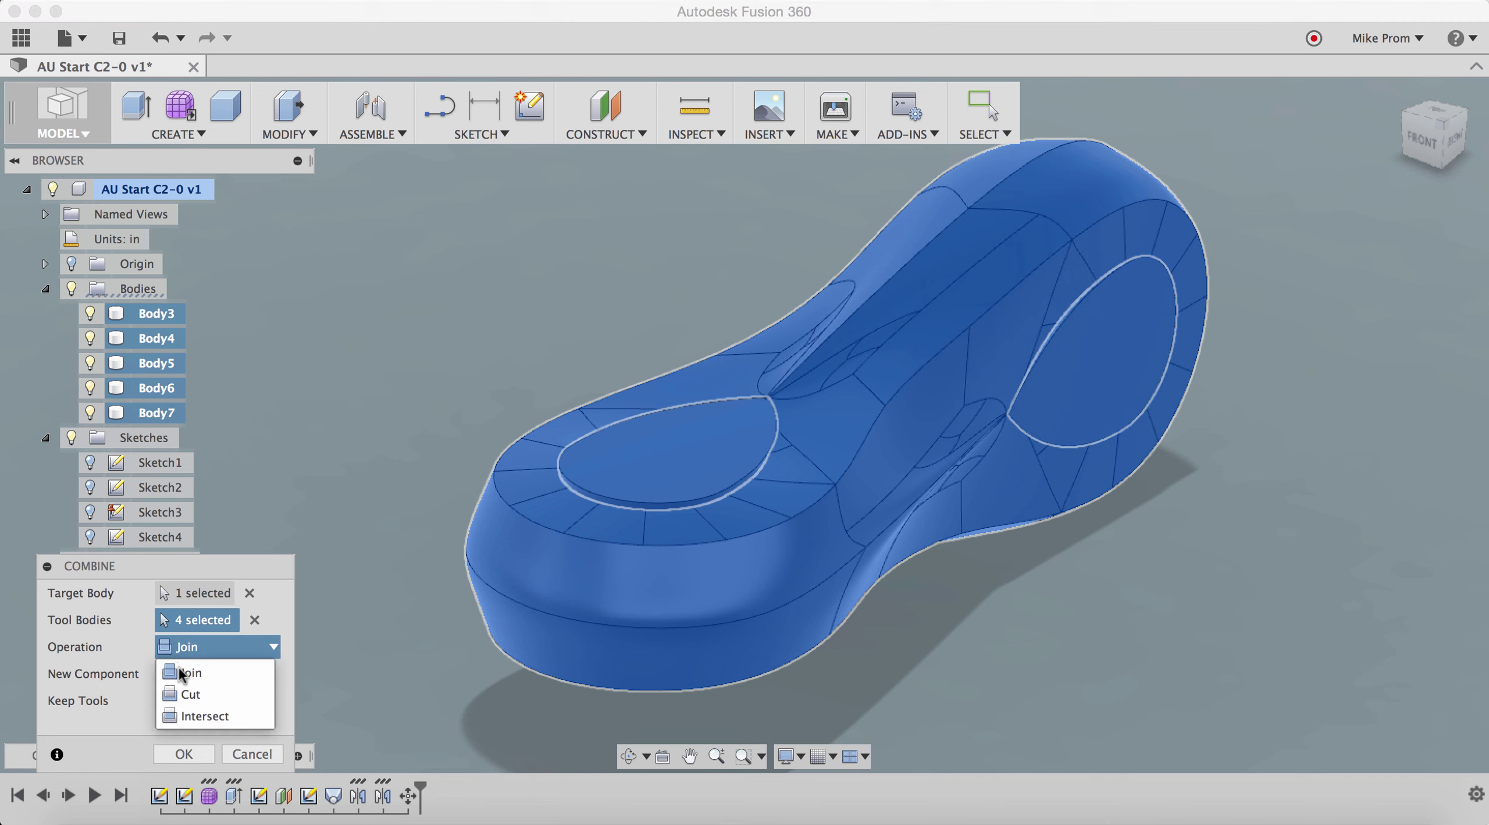
left_click(186, 694)
left_click(179, 753)
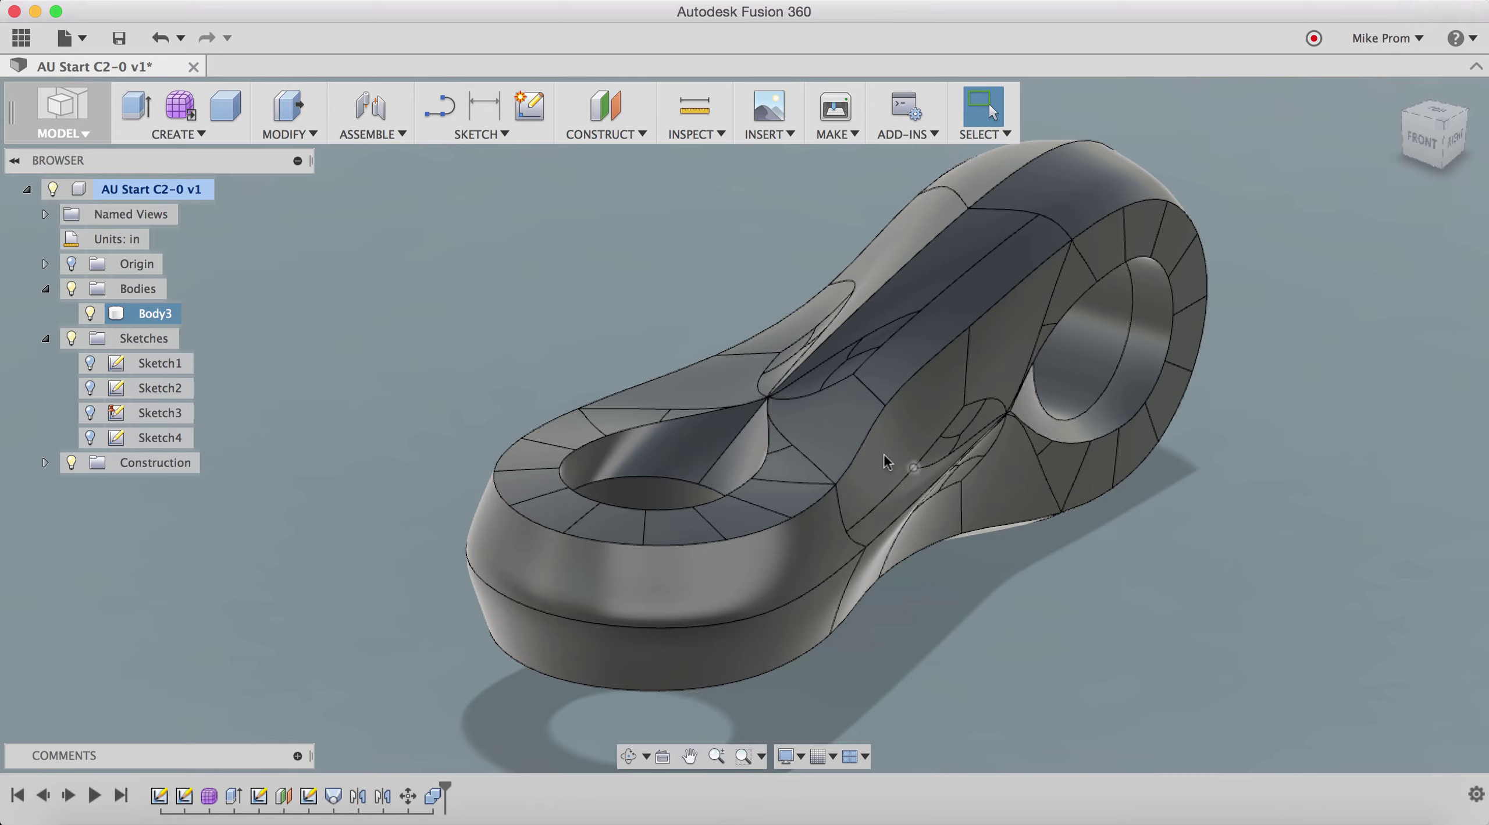
- Set the visual style to Shaded so the link displays without edges
middle_click_drag(884, 455, 787, 423, "shift")
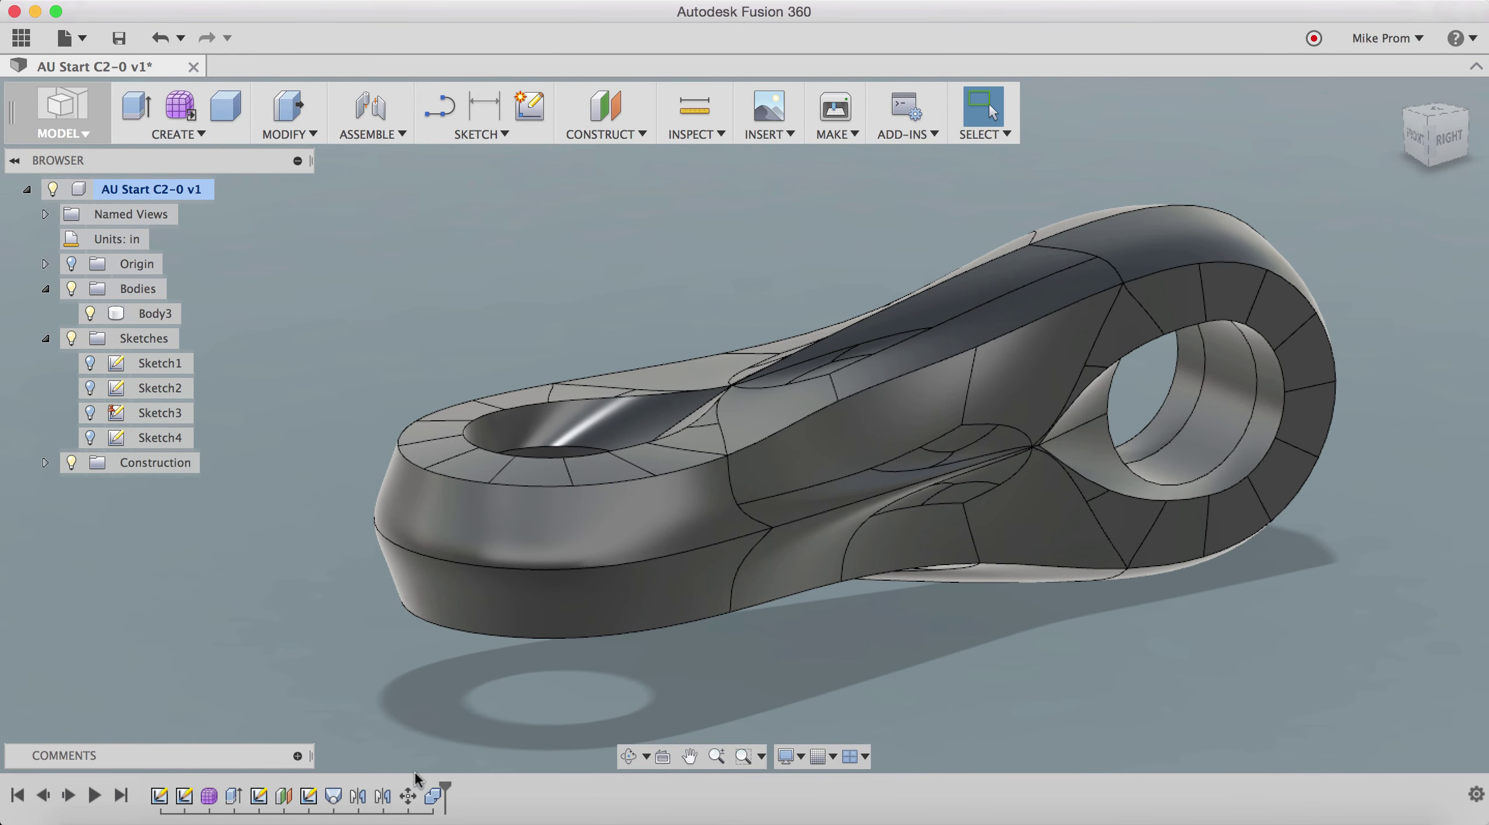
left_click(791, 756)
mouse_move(924, 599)
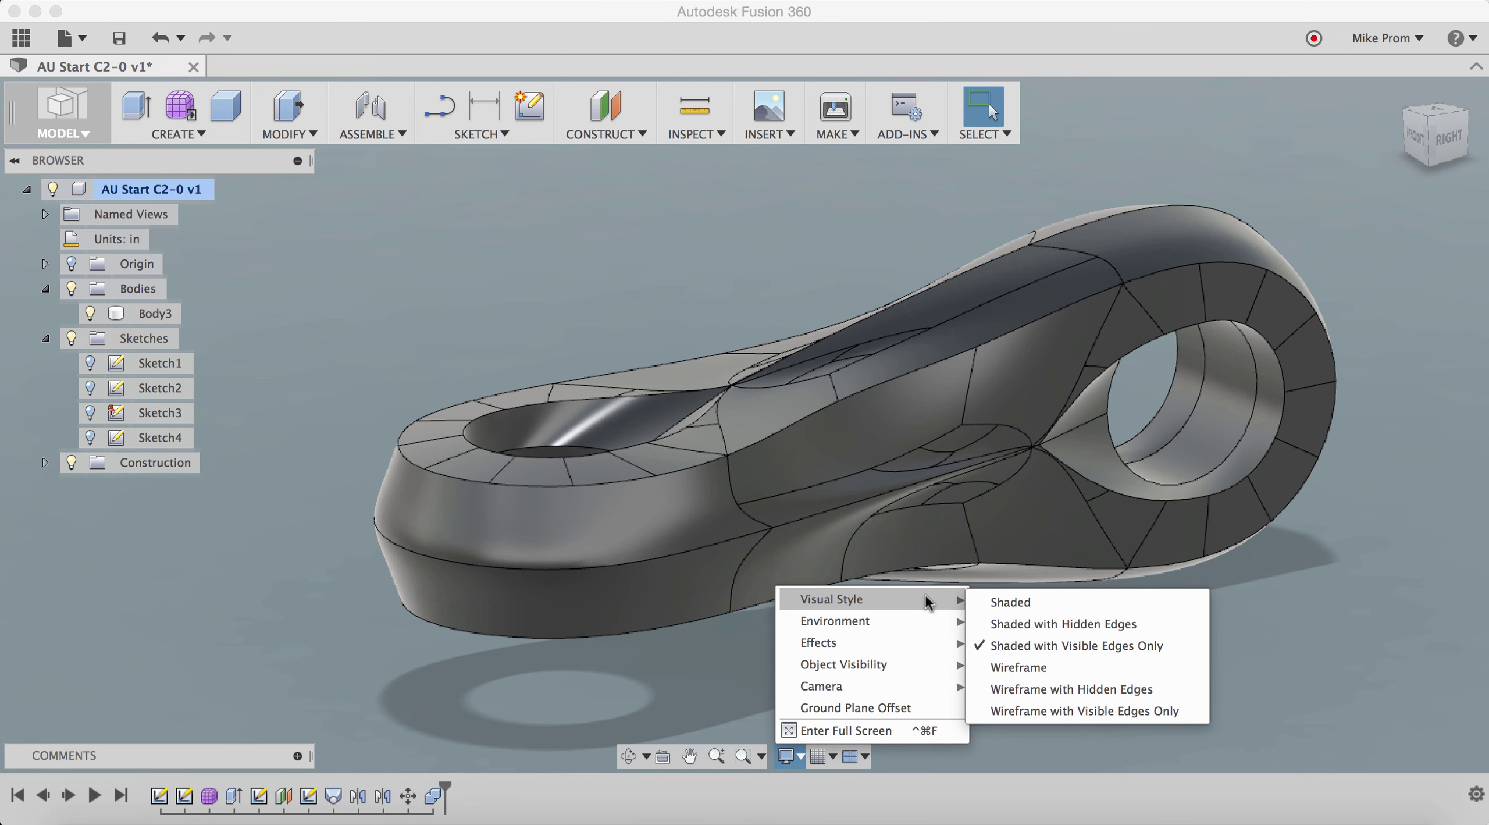
left_click(1023, 603)
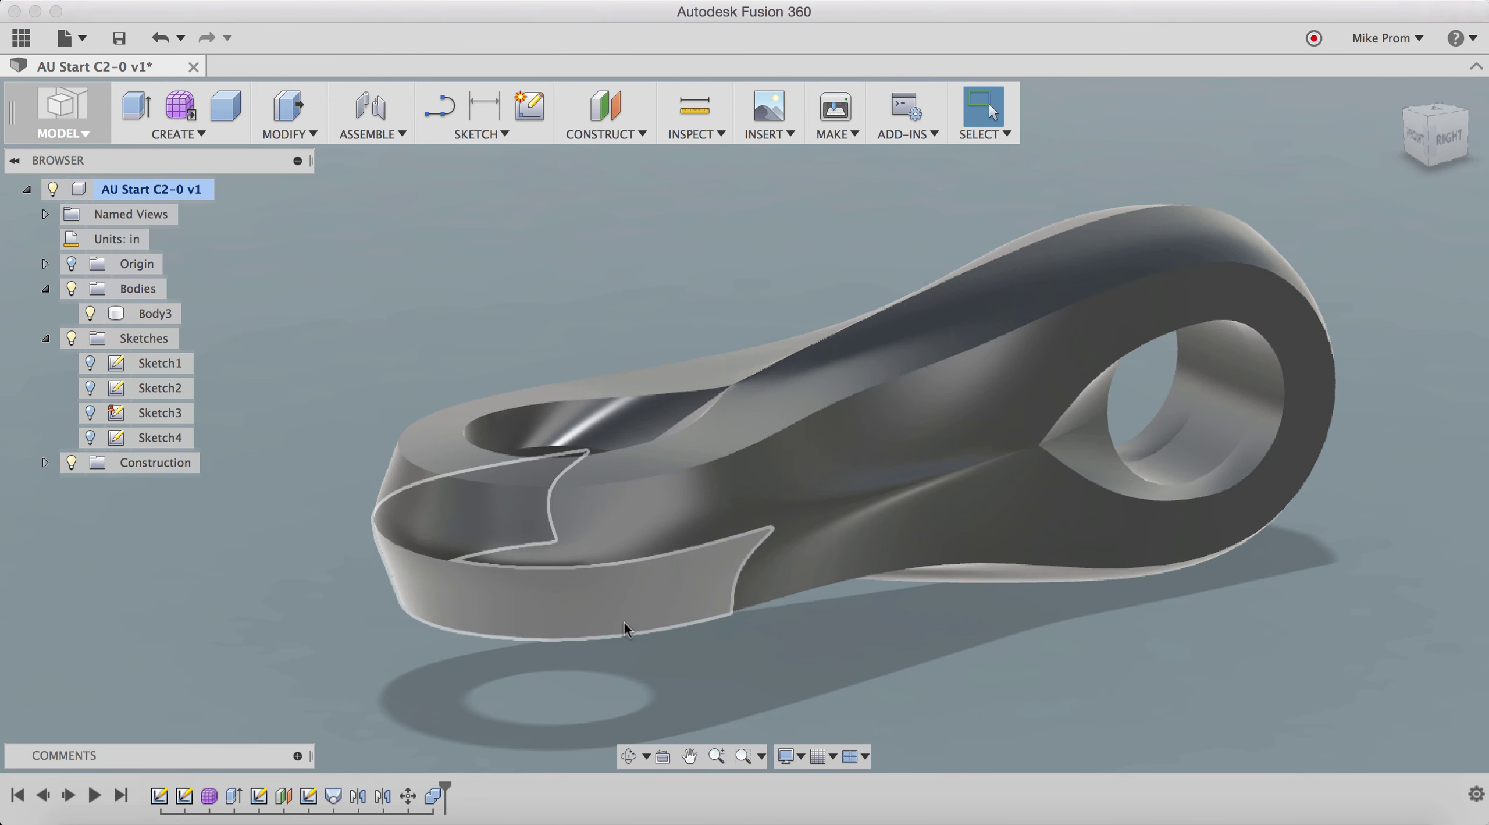
middle_click_drag(748, 638, 807, 618, "shift")
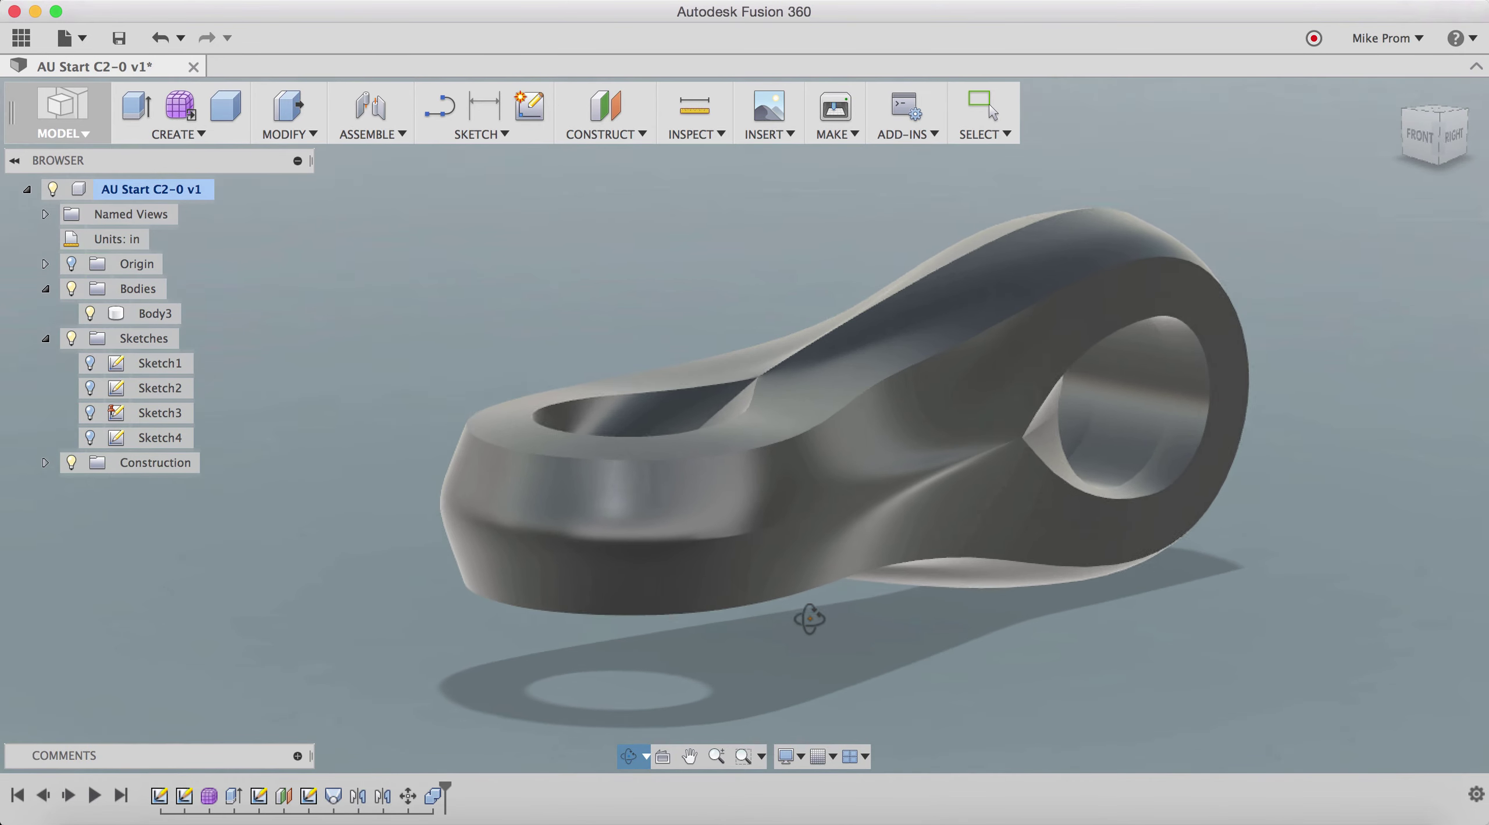
- Fillet the tangent edge chain bordering the flat faces at both link ends with a 0.02 in constant radius
left_click(280, 134)
left_click(335, 179)
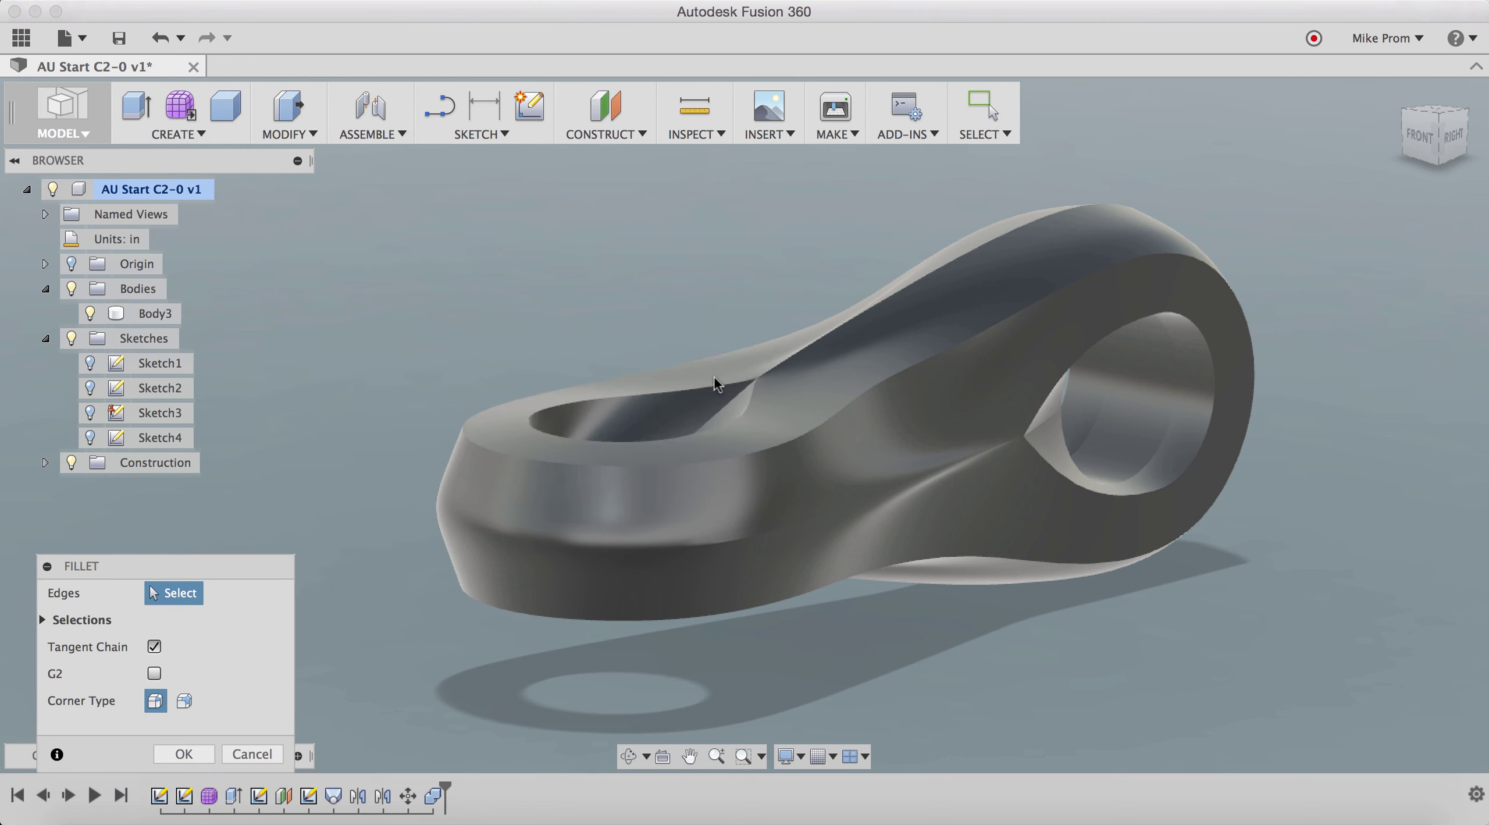
left_click(794, 433)
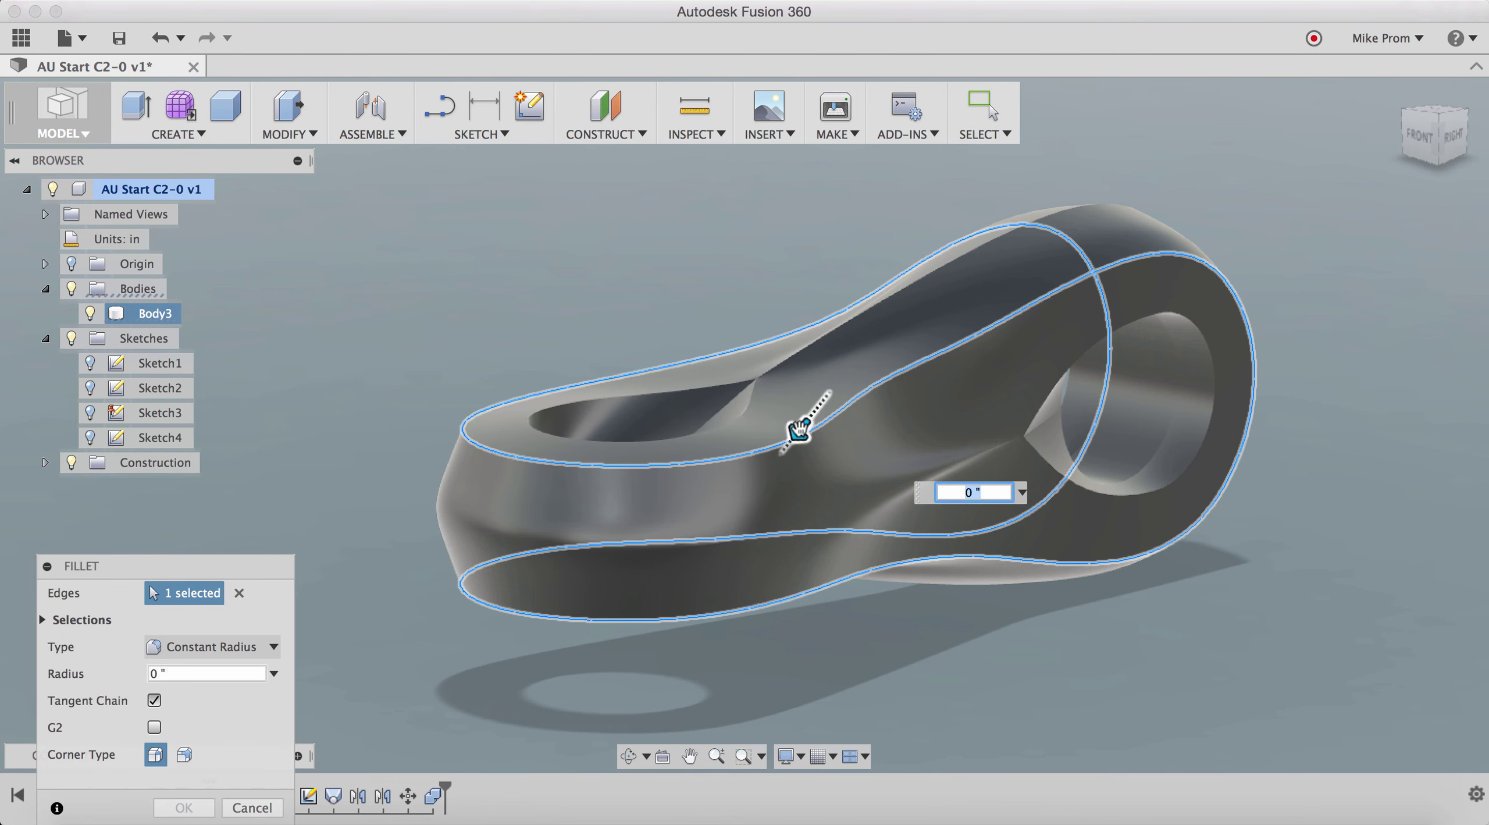
left_click_drag(798, 431, 794, 436)
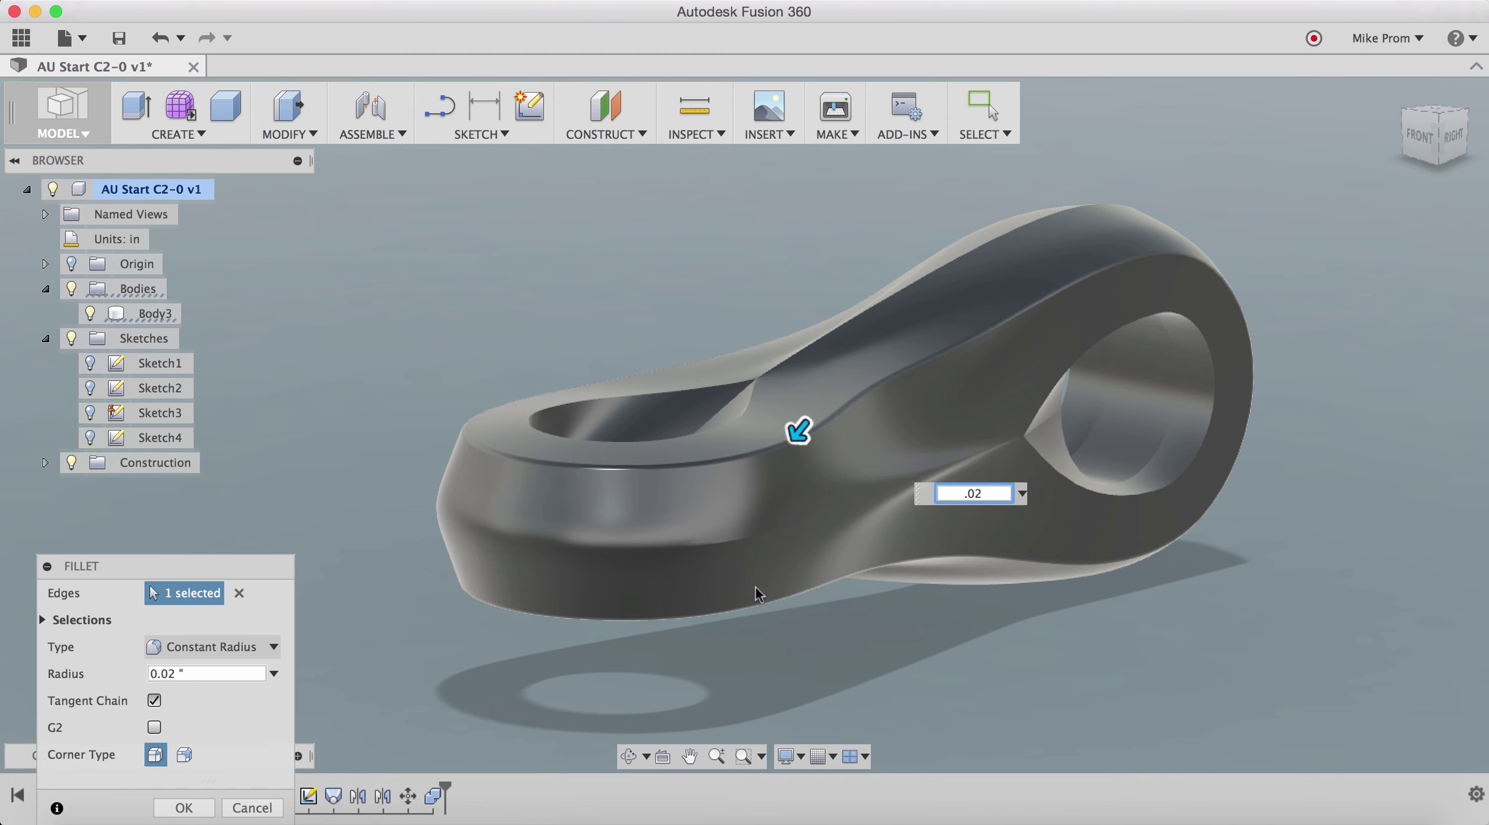
left_click(185, 807)
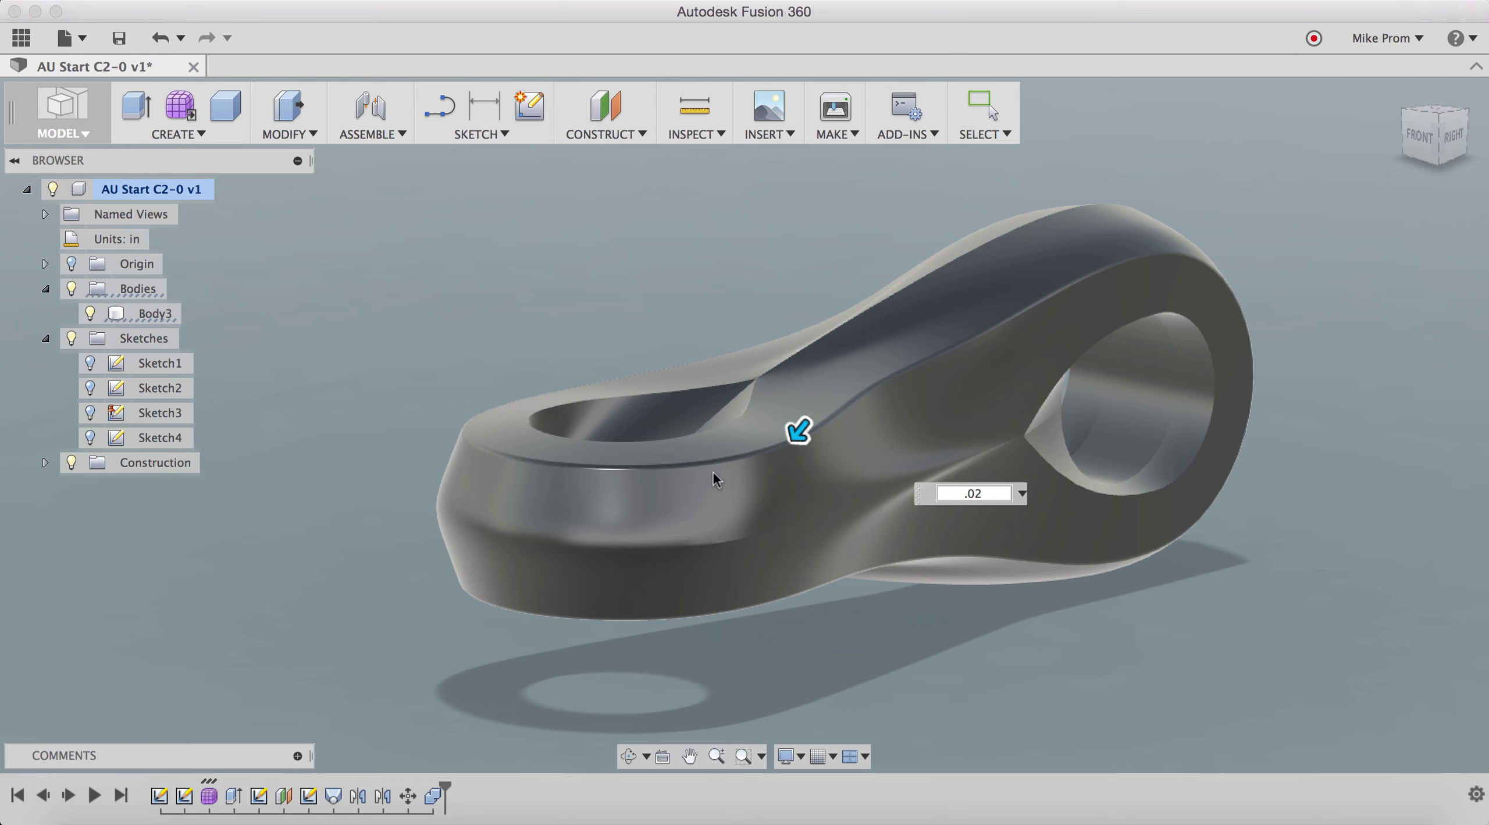
- Fillet the crease edge running around the outside of the far end with a 0.02 in constant radius
right_click(809, 257)
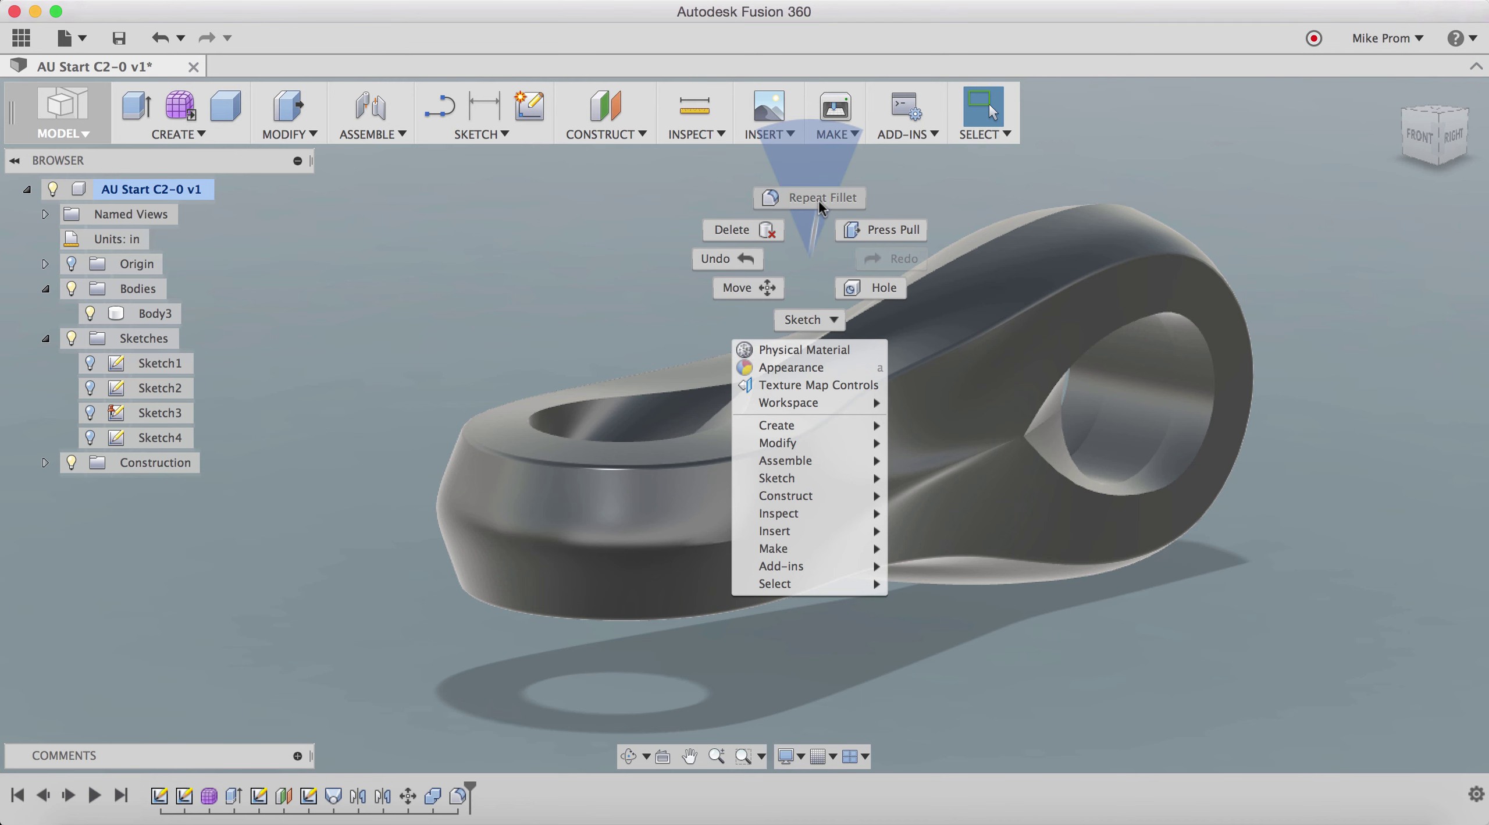
left_click(819, 199)
left_click(960, 253)
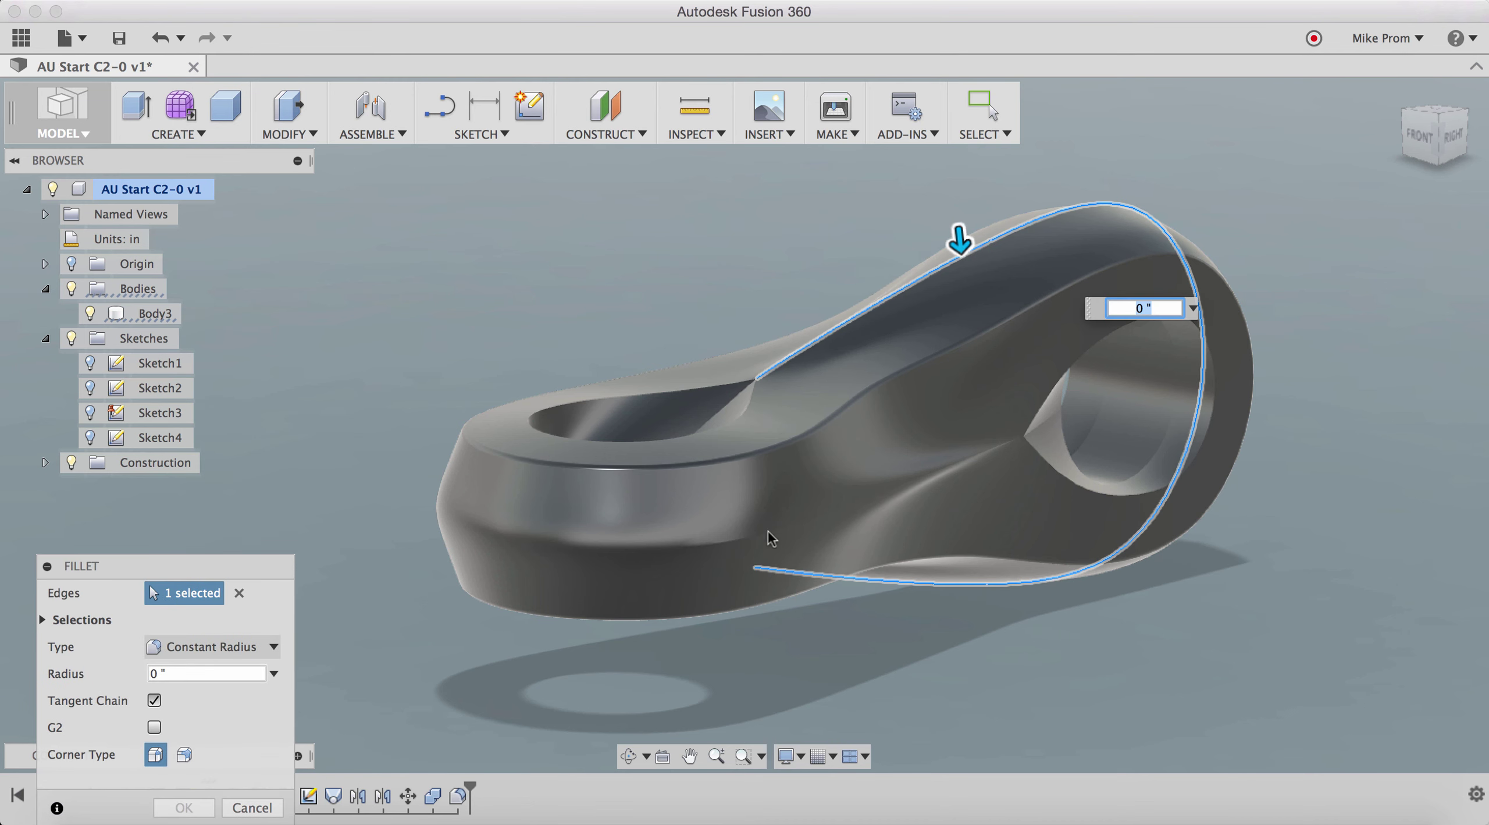
left_click(768, 533)
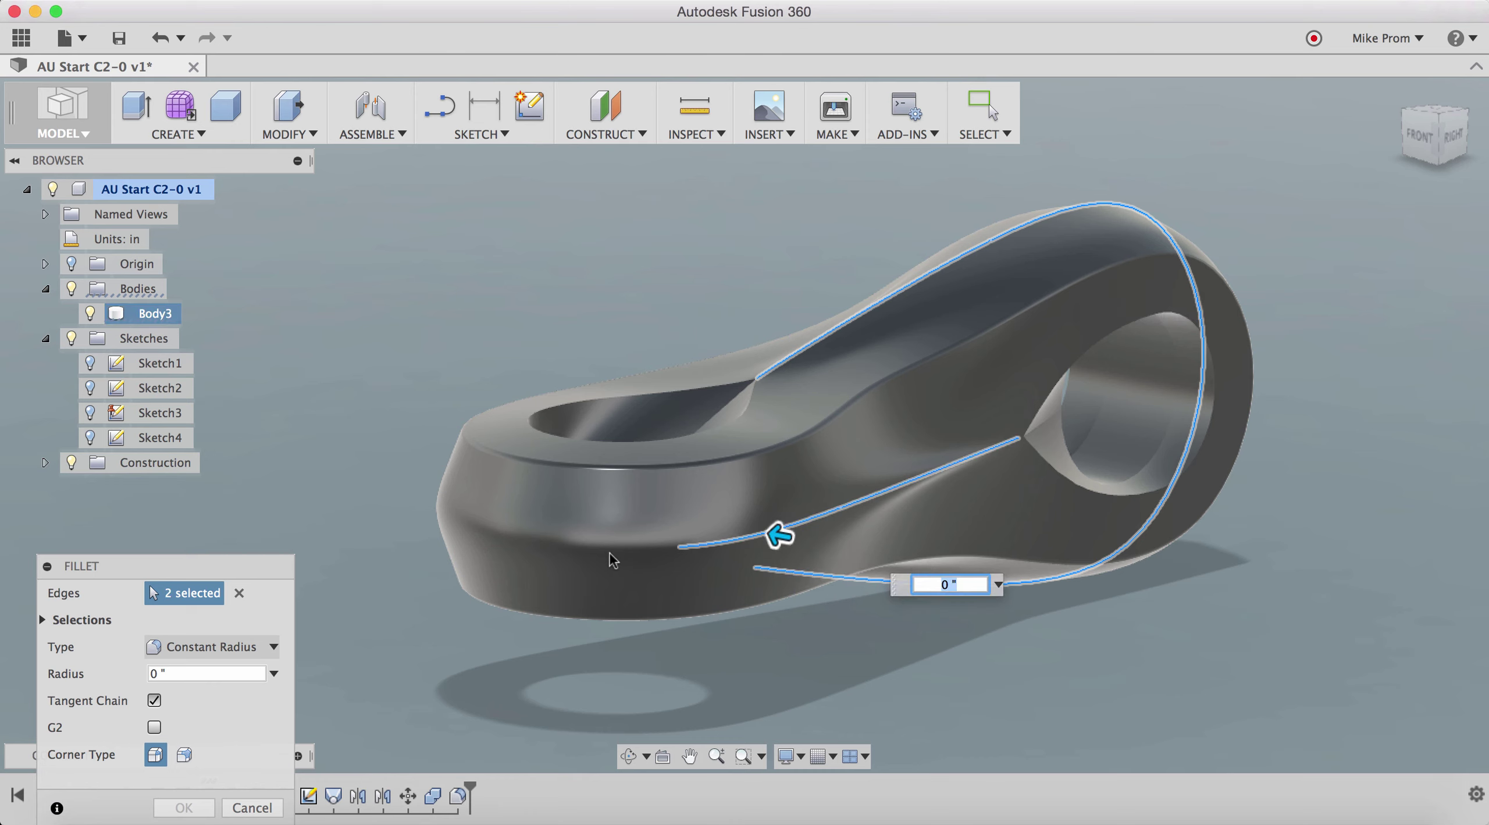
middle_click_drag(708, 506, 626, 517, "shift")
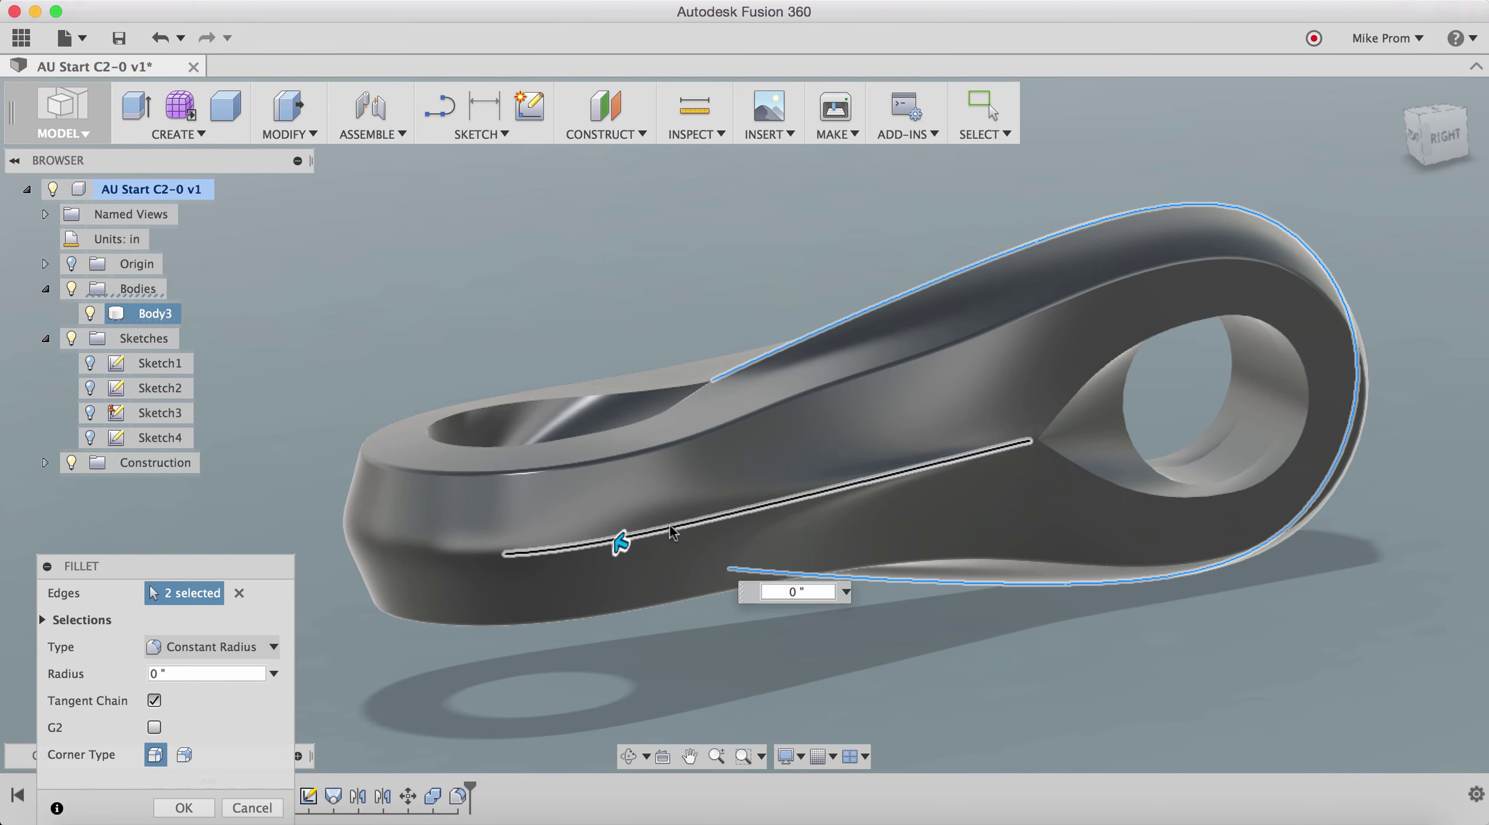
left_click(672, 532)
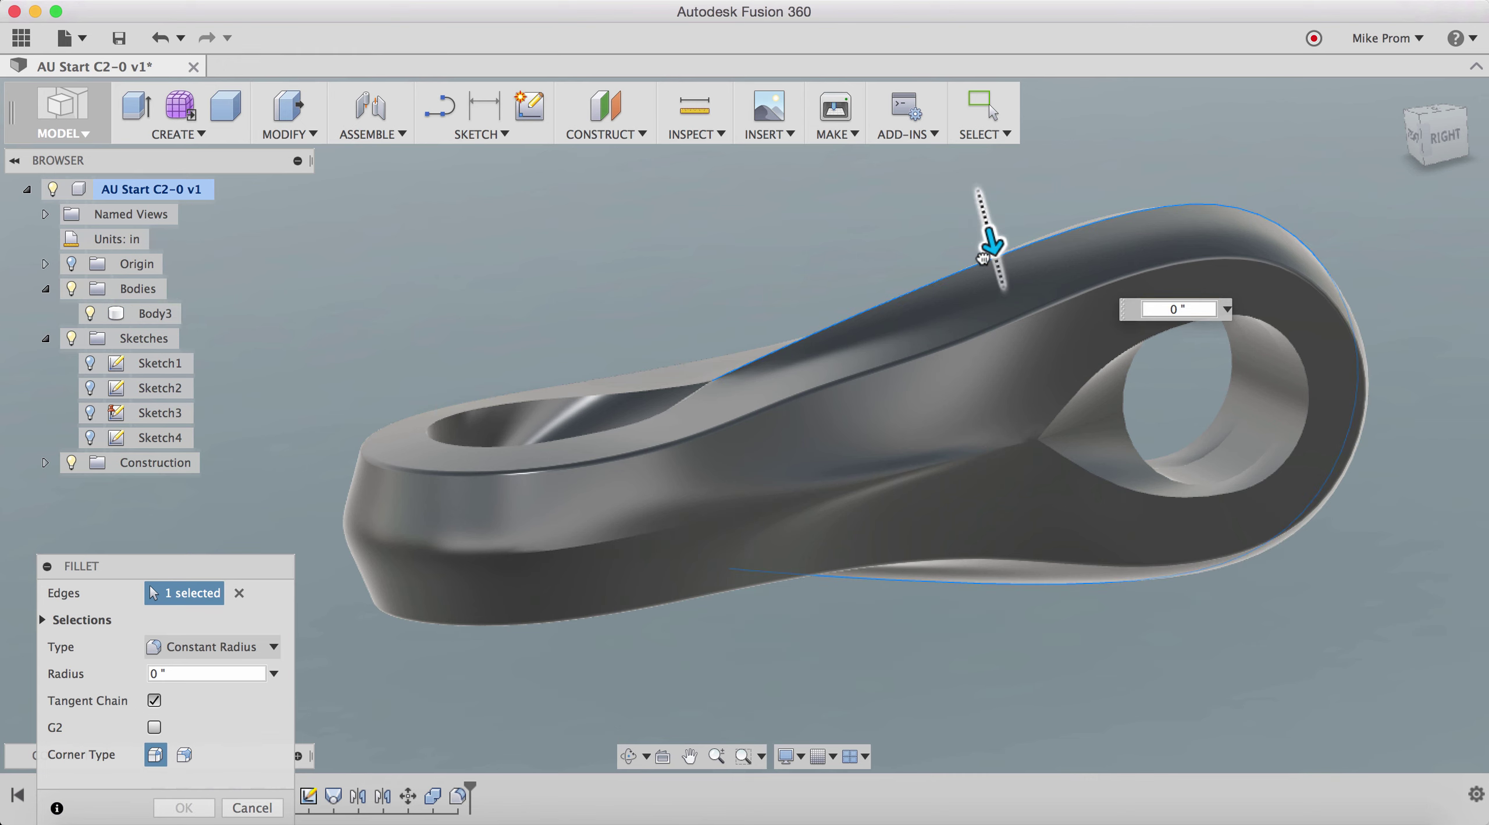
type(".02")
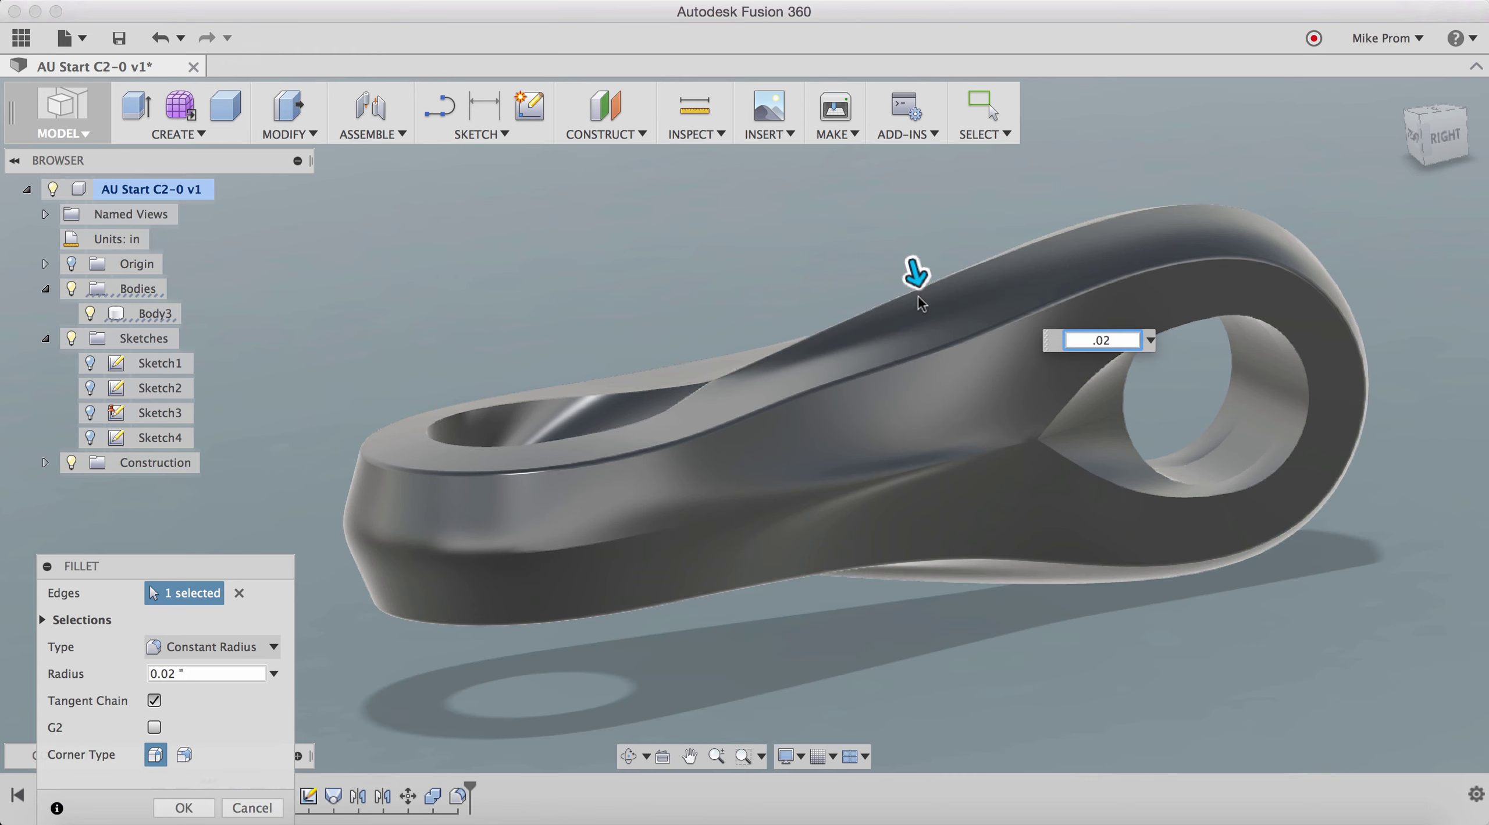
key("Return")
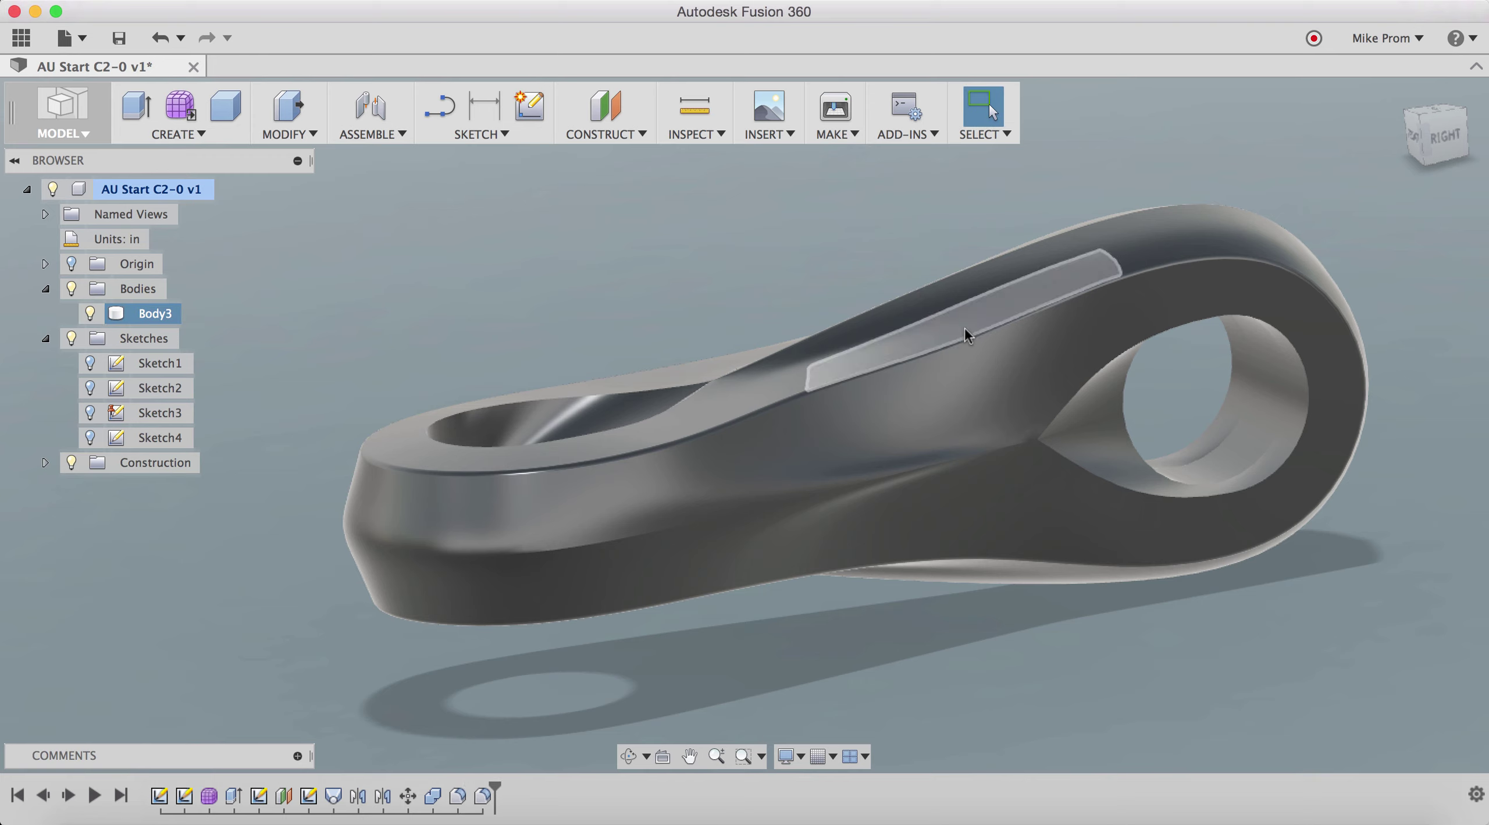
middle_click_drag(736, 507, 840, 562, "shift")
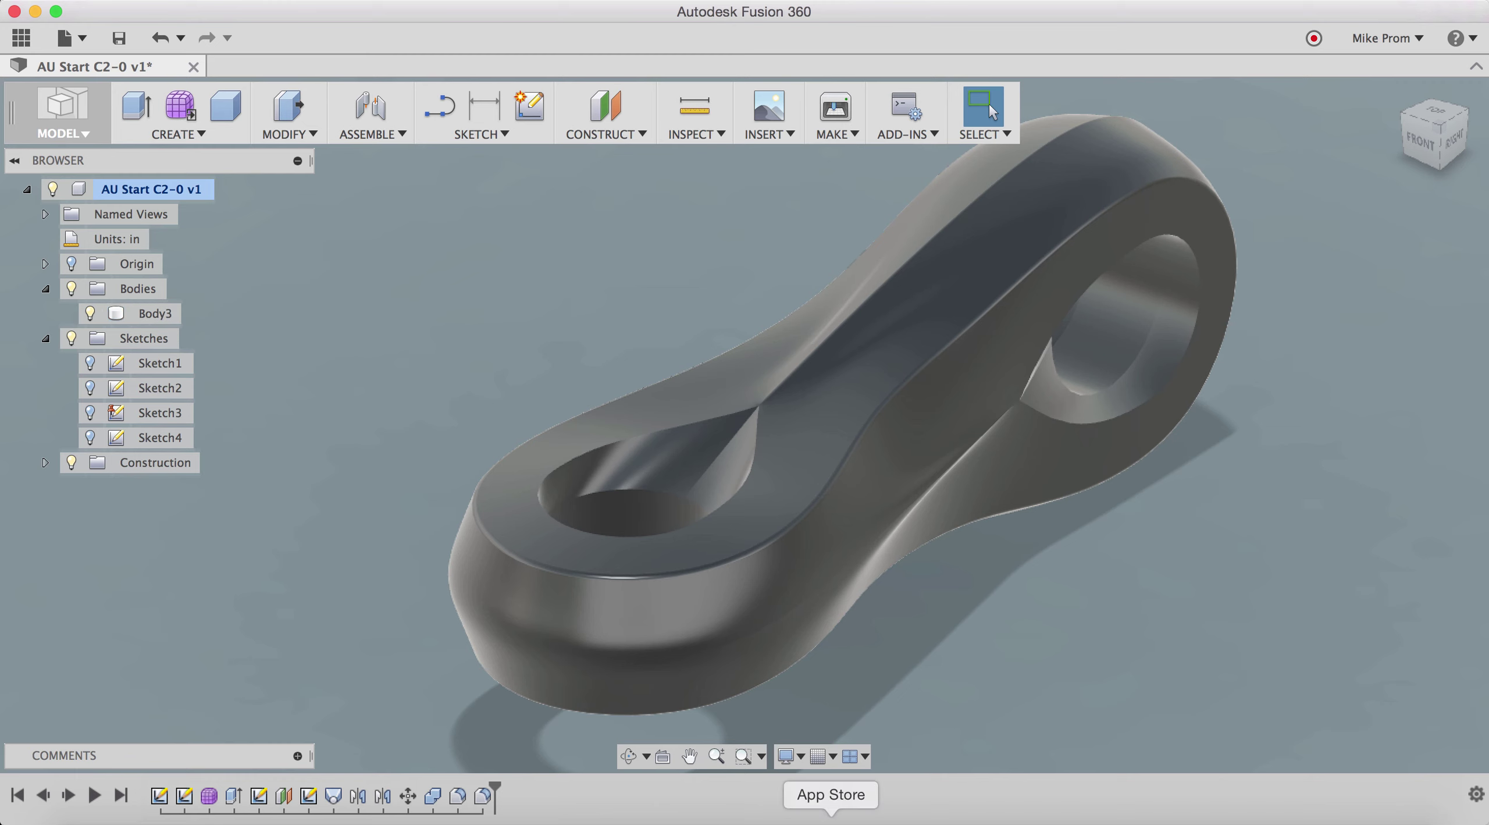